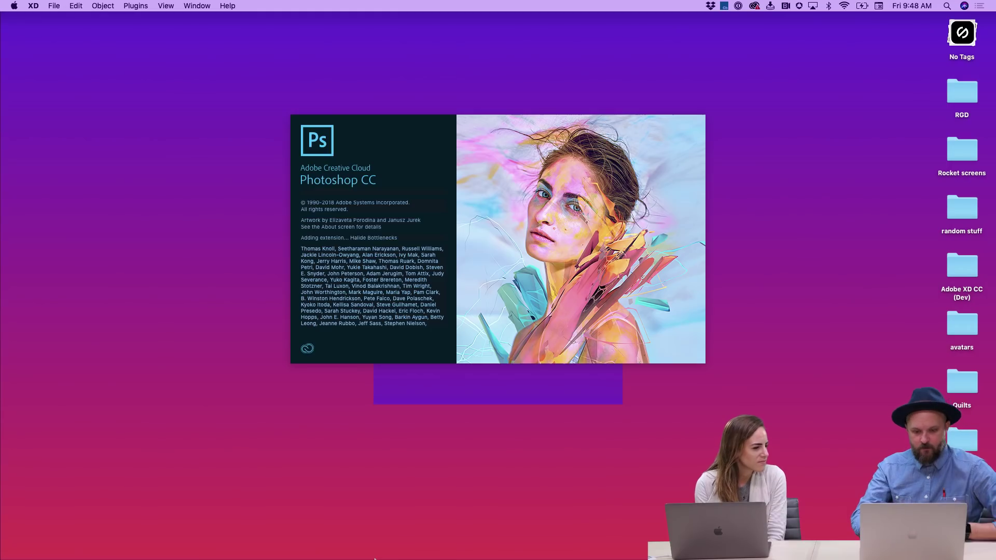
- Create a new blank 1366×768 web document in Photoshop using the Web preset
{"action": "mouse_move", "coordinate": [375, 559]}
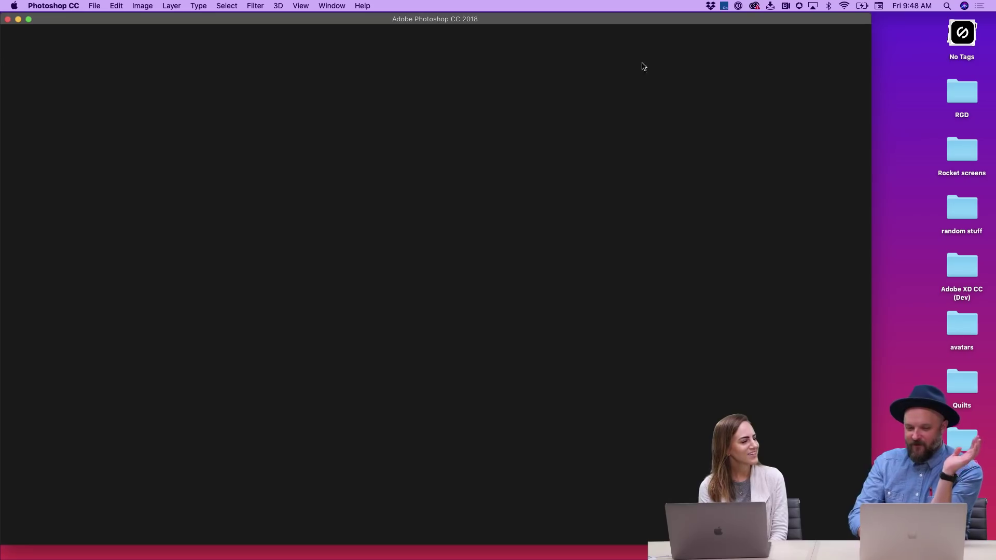
{"action": "left_click_drag", "start_coordinate": [644, 20], "coordinate": [694, 26]}
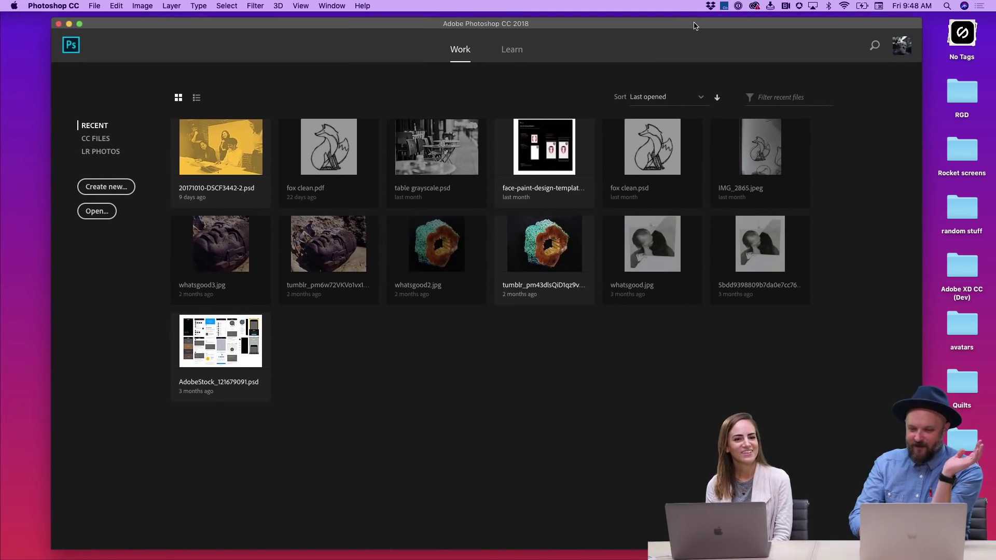
{"action": "left_click", "coordinate": [122, 188]}
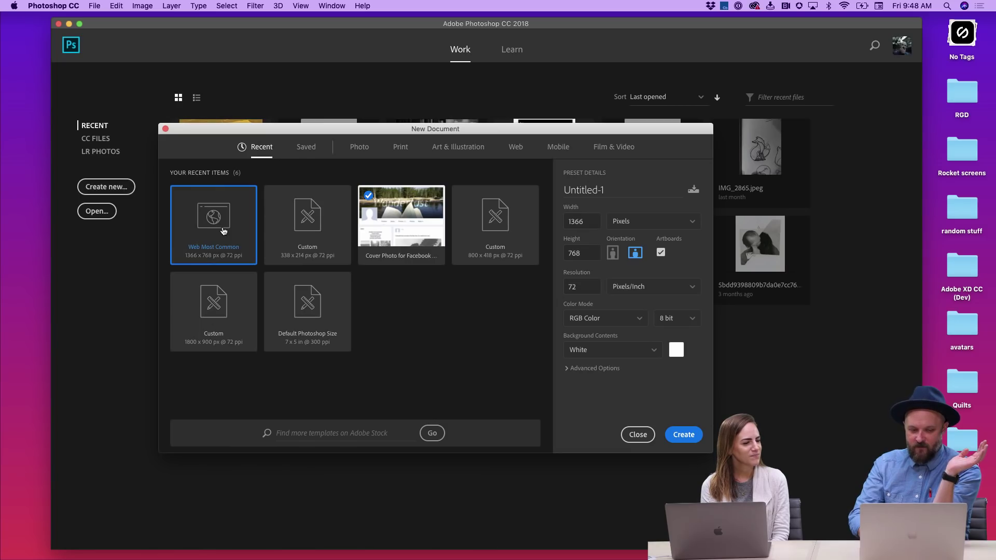
{"action": "left_click", "coordinate": [693, 436]}
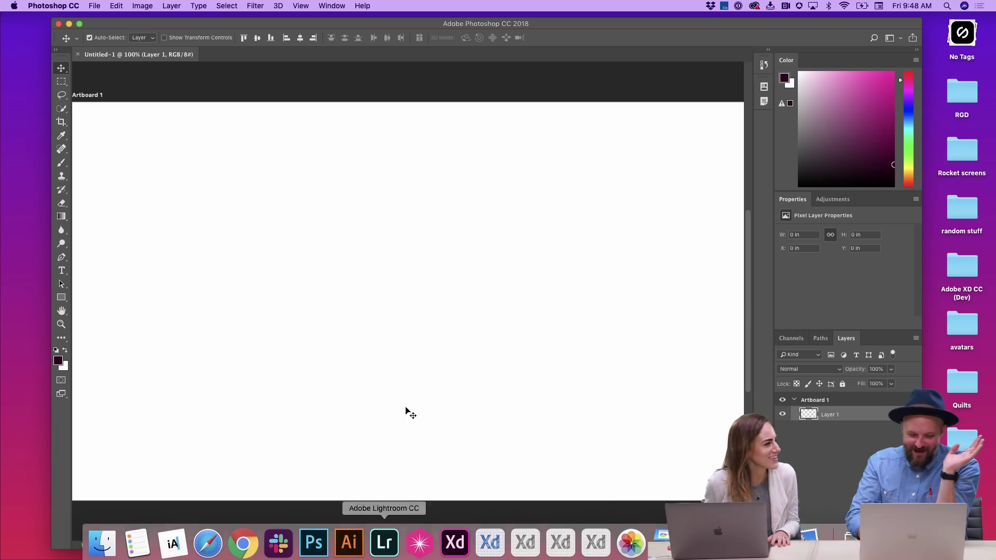
{"action": "left_click_drag", "start_coordinate": [696, 26], "coordinate": [709, 26]}
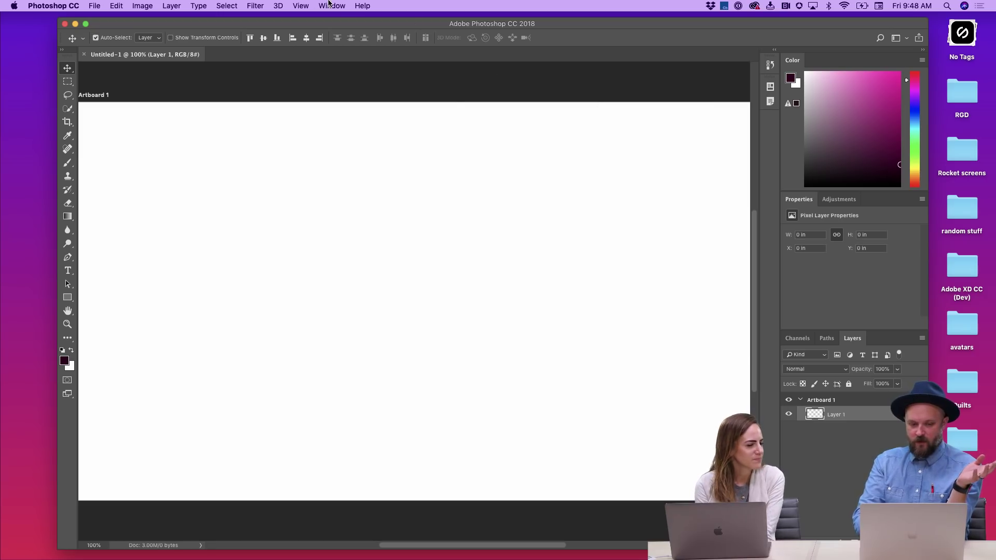
{"action": "left_click", "coordinate": [331, 6]}
{"action": "mouse_move", "coordinate": [337, 29]}
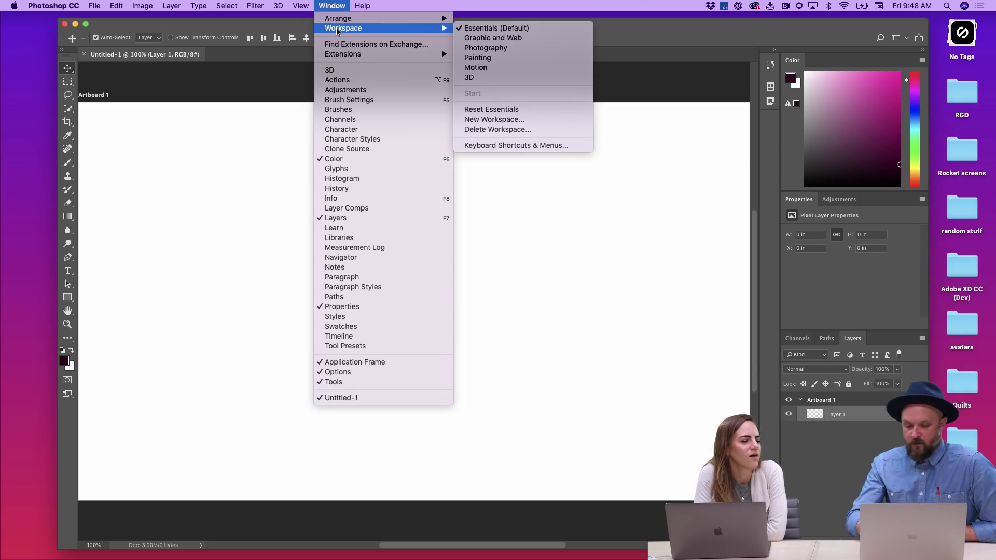
{"action": "left_click", "coordinate": [631, 172]}
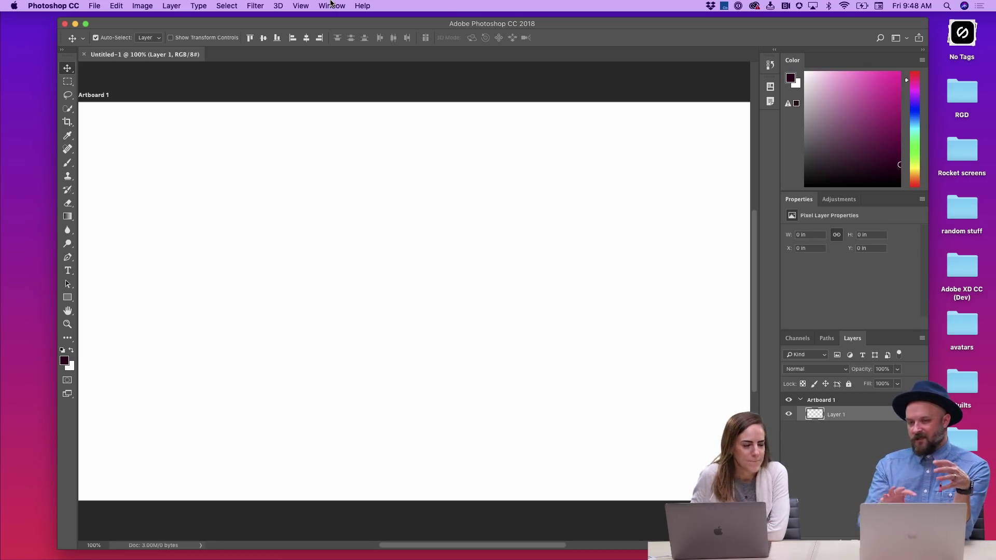
{"action": "left_click", "coordinate": [331, 4]}
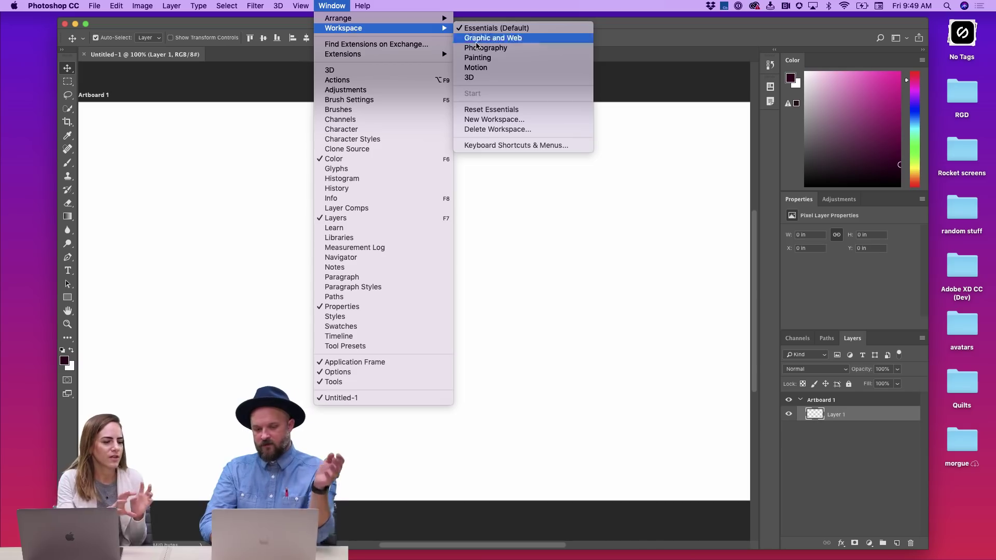
- Apply the Graphic and Web workspace, then Photography, and finally Painting
{"action": "left_click", "coordinate": [530, 42]}
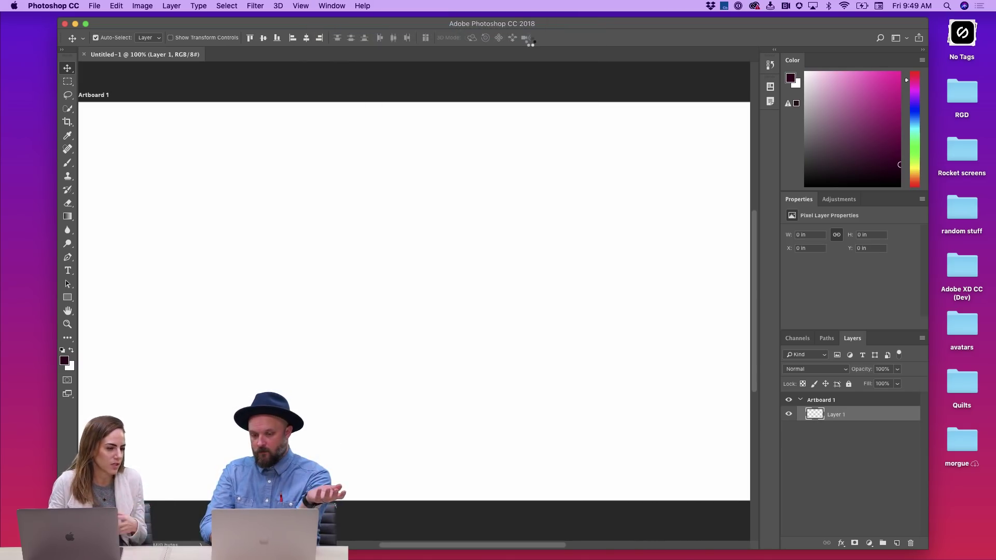
{"action": "left_click", "coordinate": [333, 6]}
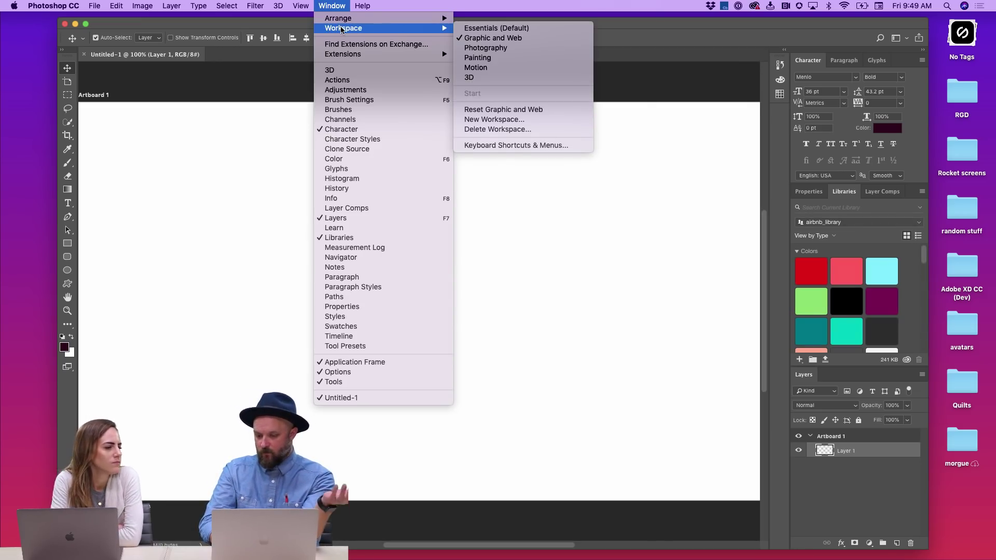
{"action": "left_click", "coordinate": [545, 53]}
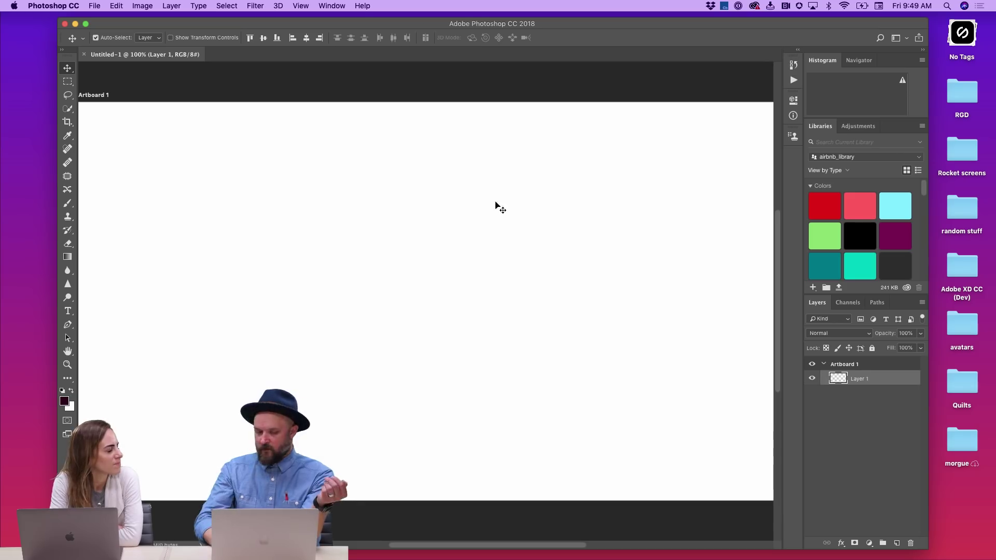
{"action": "left_click", "coordinate": [332, 5]}
{"action": "mouse_move", "coordinate": [347, 32]}
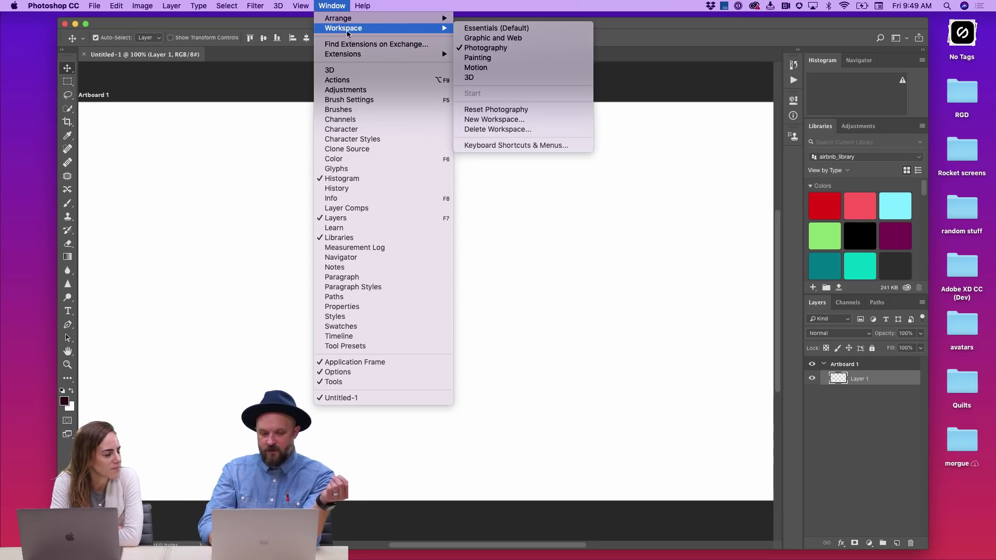
{"action": "left_click", "coordinate": [537, 58]}
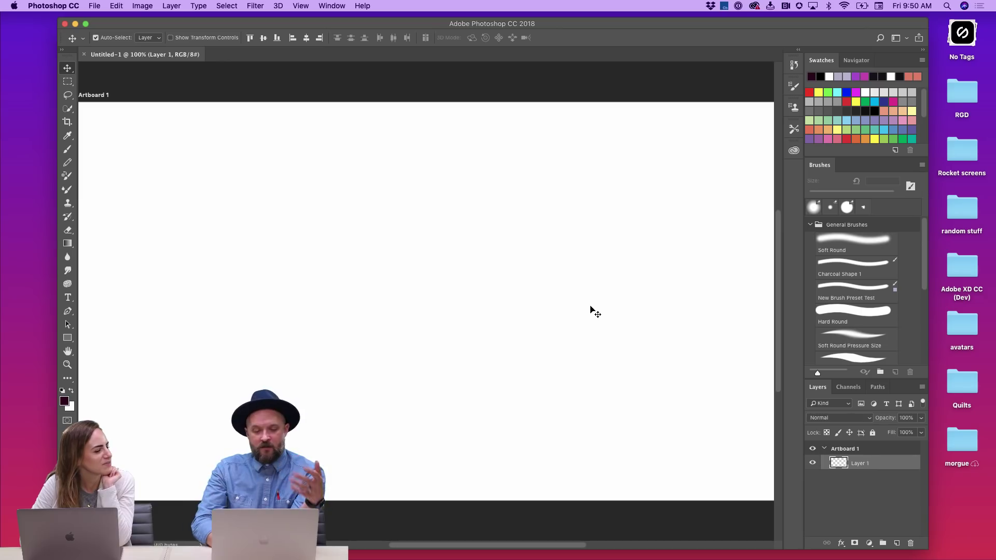
- Leave Photoshop unchanged and bring Adobe XD to the front
{"action": "left_click", "coordinate": [322, 6]}
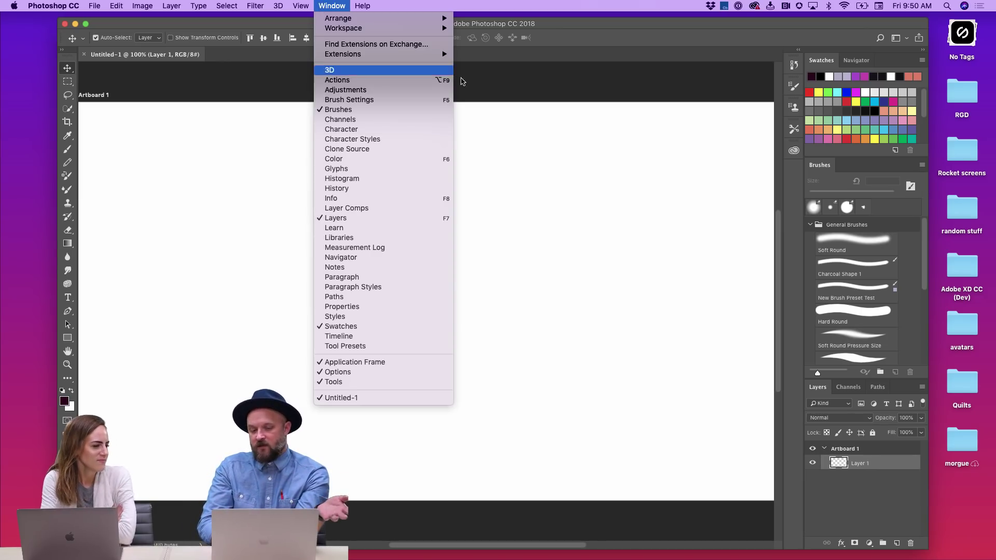
{"action": "left_click", "coordinate": [565, 97]}
{"action": "mouse_move", "coordinate": [425, 557]}
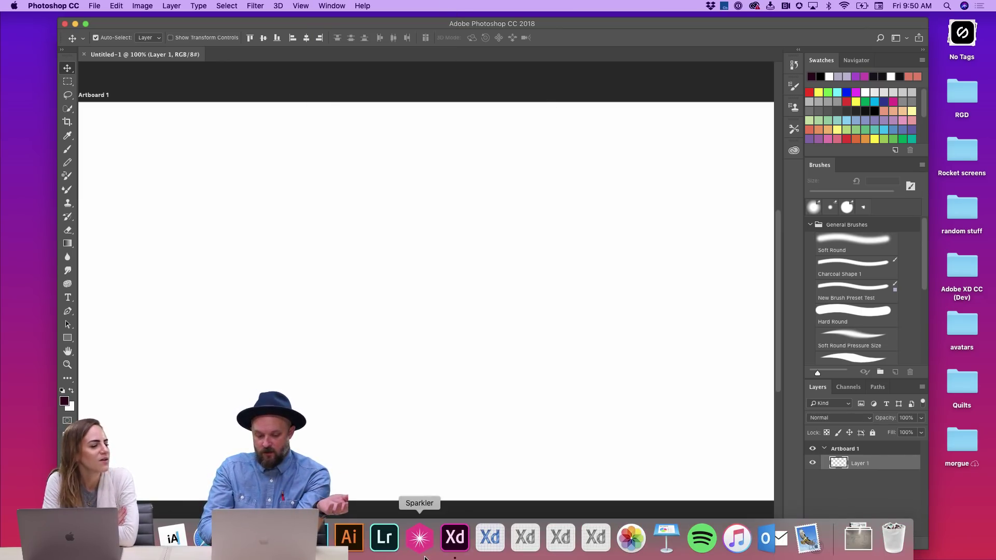
{"action": "left_click", "coordinate": [455, 537]}
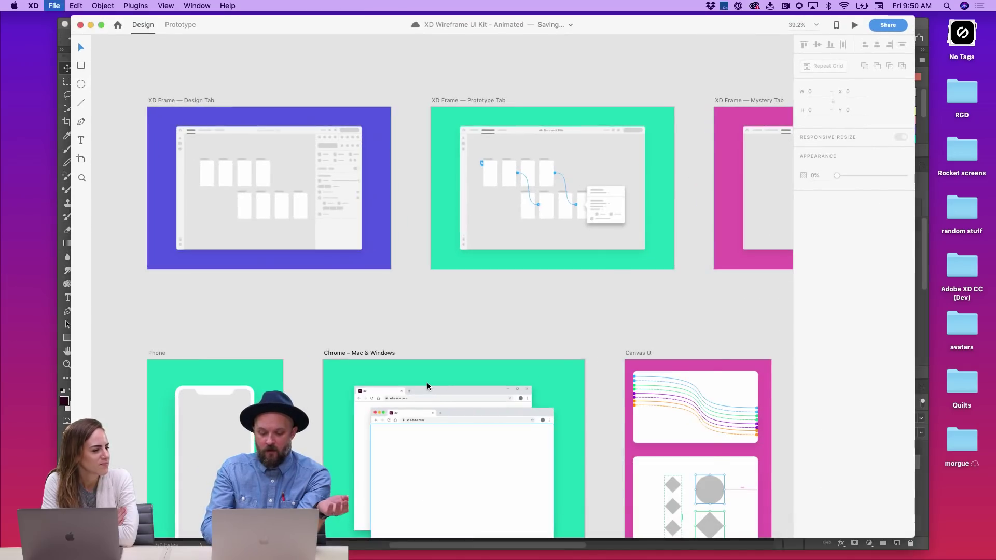
- Create a new iPhone X/XS document and draw a 375×67 header rectangle across its top
{"action": "key", "text": "super+n"}
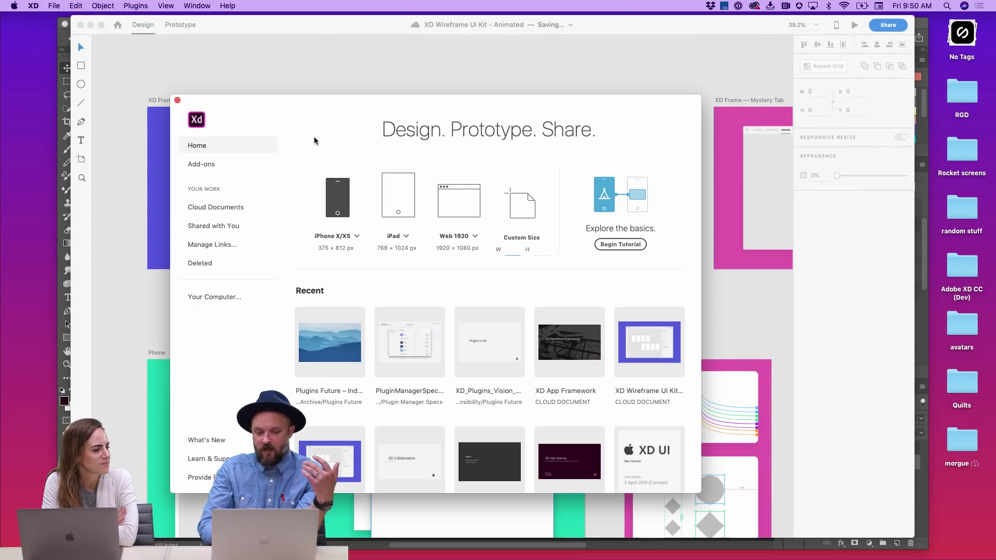
{"action": "key", "text": "Return"}
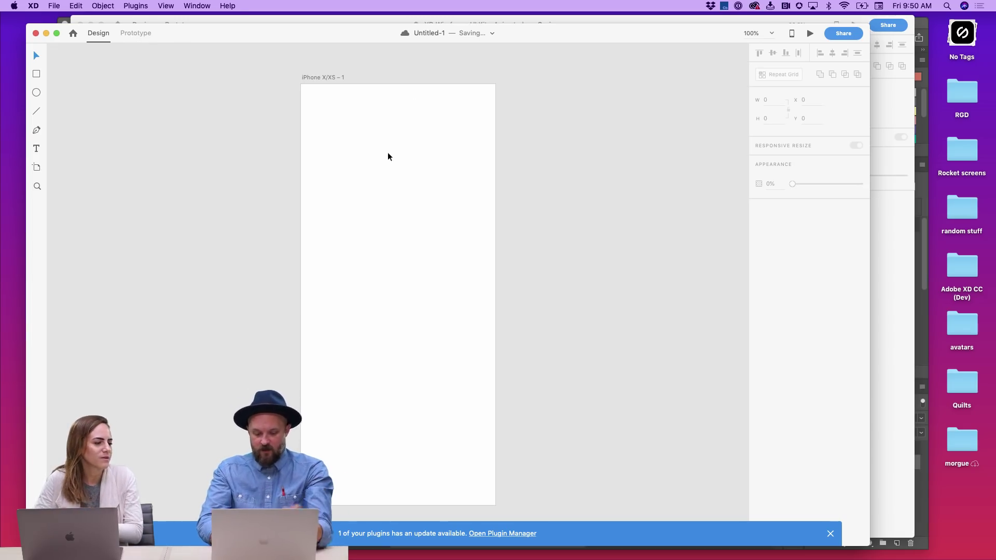
{"action": "key", "text": "r"}
{"action": "mouse_move", "coordinate": [355, 146]}
{"action": "left_mouse_down"}
{"action": "mouse_move", "coordinate": [458, 183]}
{"action": "mouse_move", "coordinate": [387, 107]}
{"action": "mouse_move", "coordinate": [496, 102]}
{"action": "left_mouse_up"}
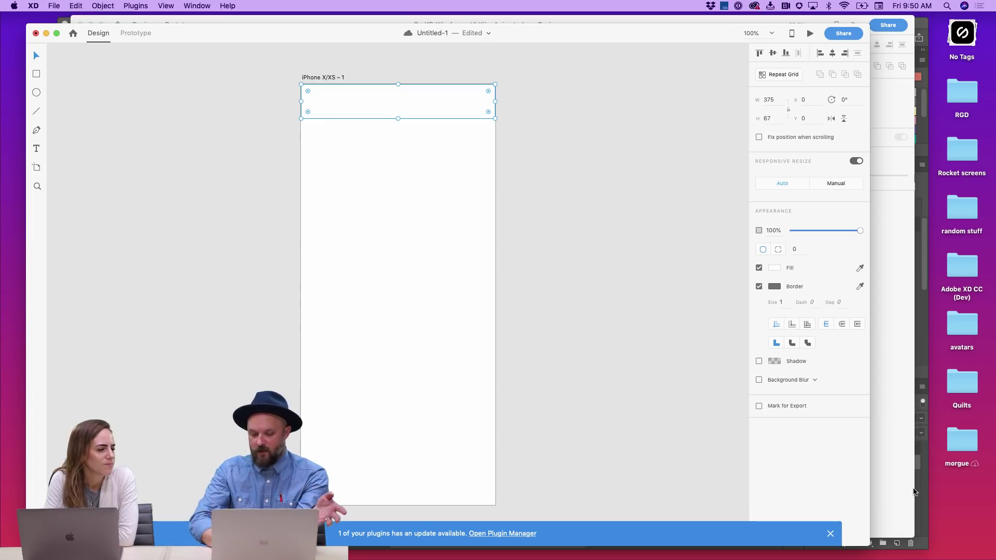
{"action": "left_click", "coordinate": [831, 533]}
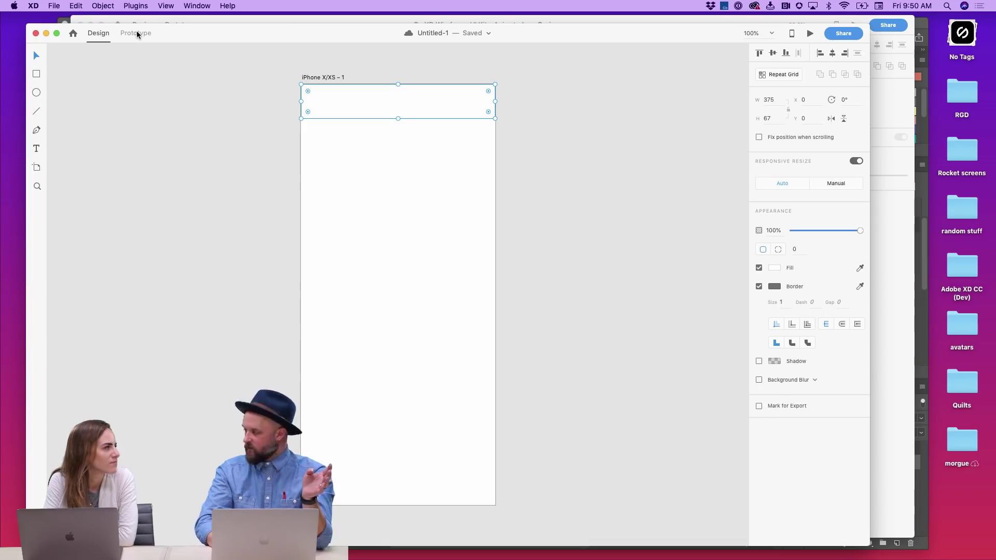
{"action": "left_click", "coordinate": [138, 34]}
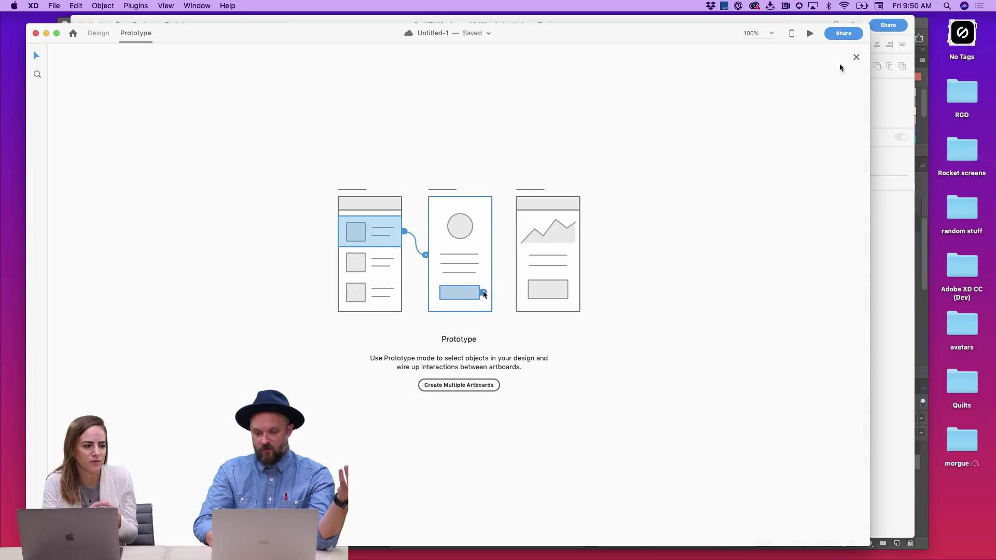
- Try a prototype wire from the header, then close Untitled-1 choosing Don't Save
{"action": "left_click", "coordinate": [856, 57]}
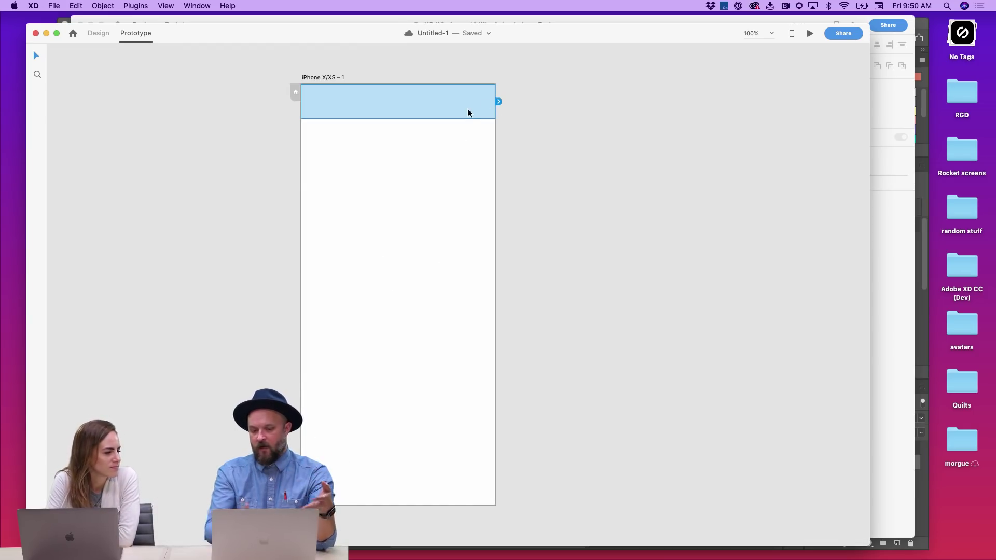
{"action": "left_click_drag", "start_coordinate": [500, 102], "coordinate": [649, 94]}
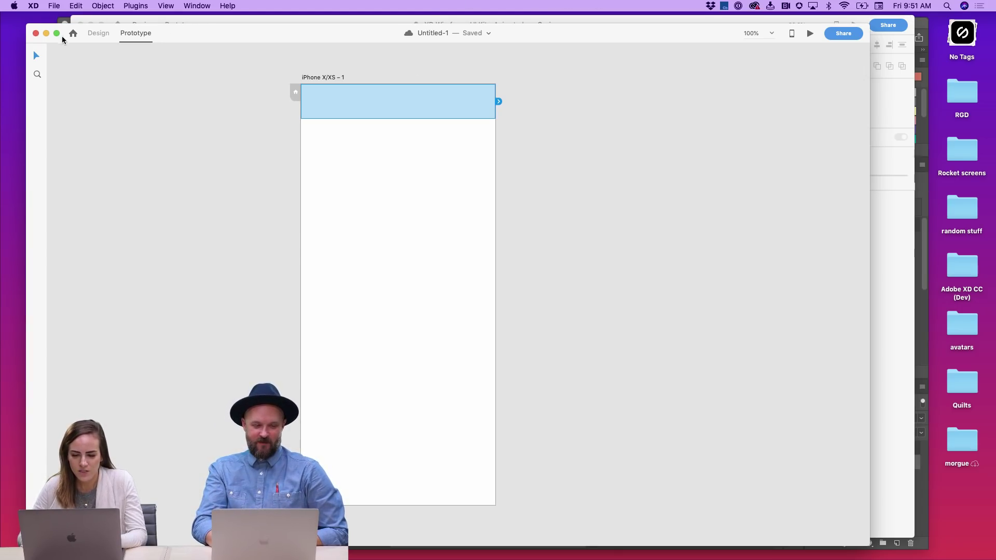
{"action": "left_click", "coordinate": [37, 33]}
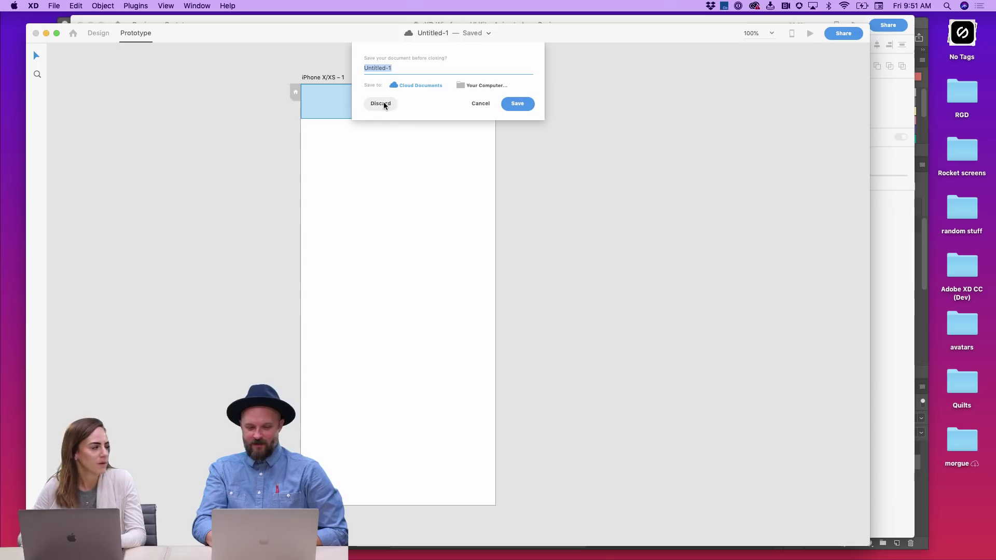
{"action": "left_click", "coordinate": [383, 103]}
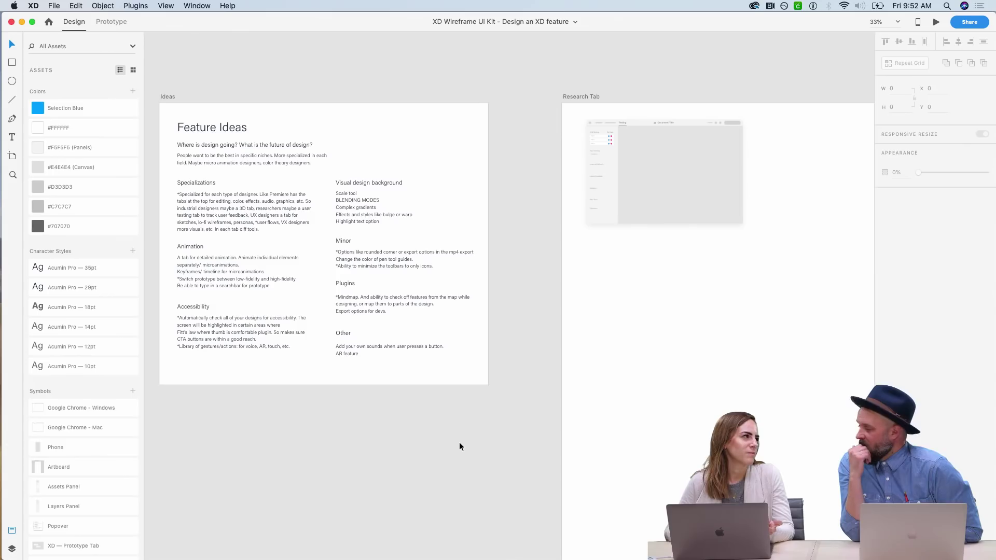
- Pan and zoom the canvas, then fit the whole 'Design your own XD feature' overview artboard in view
{"action": "scroll", "coordinate": [459, 446], "scroll_direction": "right", "scroll_amount": 8}
{"action": "scroll", "coordinate": [459, 446], "scroll_direction": "up", "scroll_amount": 2}
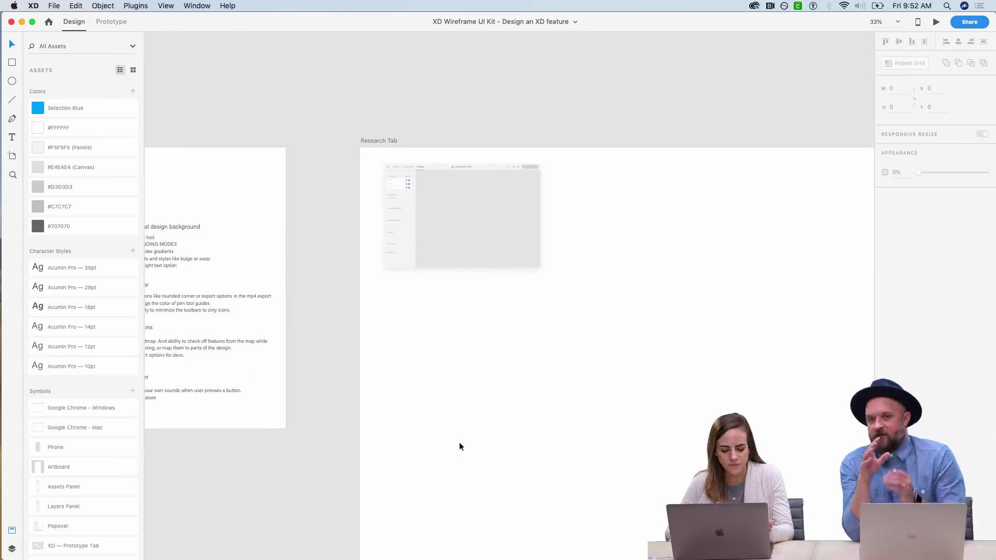
{"action": "scroll", "coordinate": [459, 446], "scroll_direction": "right", "scroll_amount": 3}
{"action": "scroll", "coordinate": [459, 446], "scroll_direction": "down", "scroll_amount": 2}
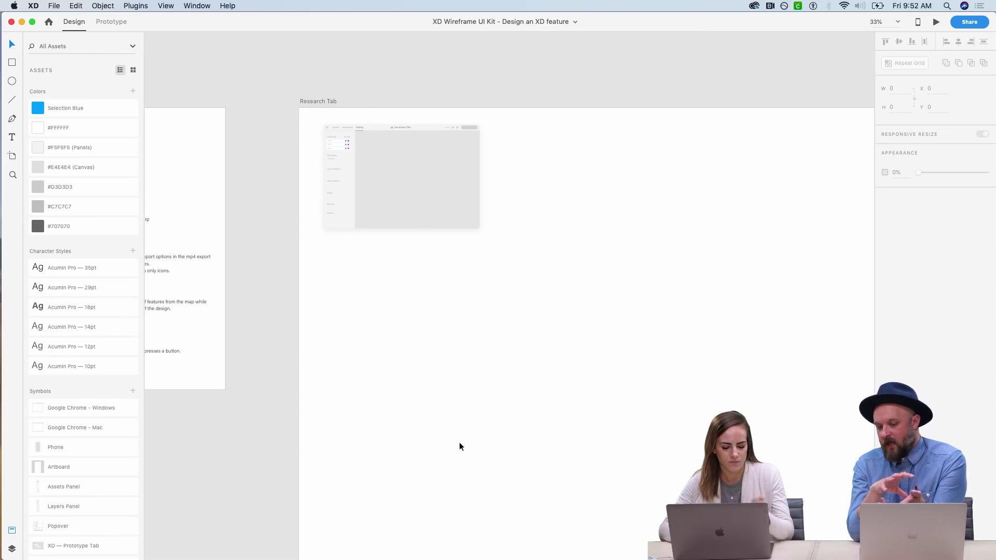
{"action": "key", "text": "z"}
{"action": "left_click", "coordinate": [290, 104]}
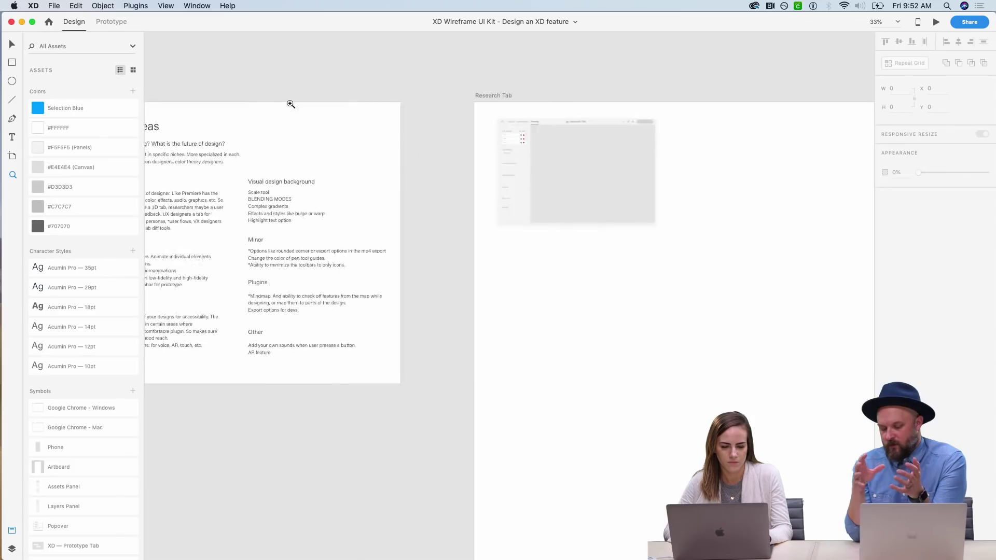
{"action": "scroll", "coordinate": [290, 103], "scroll_direction": "down", "scroll_amount": 2}
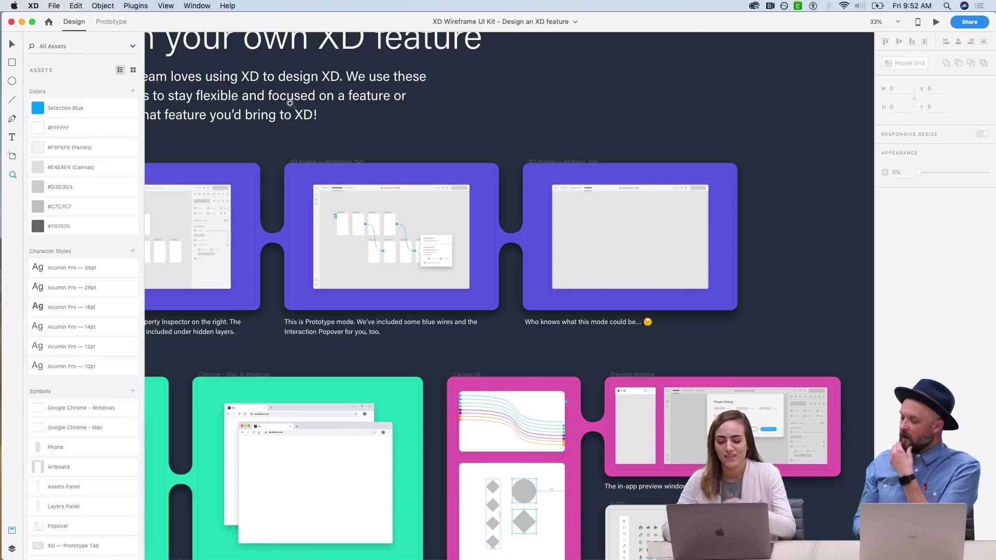
{"action": "scroll", "coordinate": [438, 118], "scroll_direction": "right", "scroll_amount": 3}
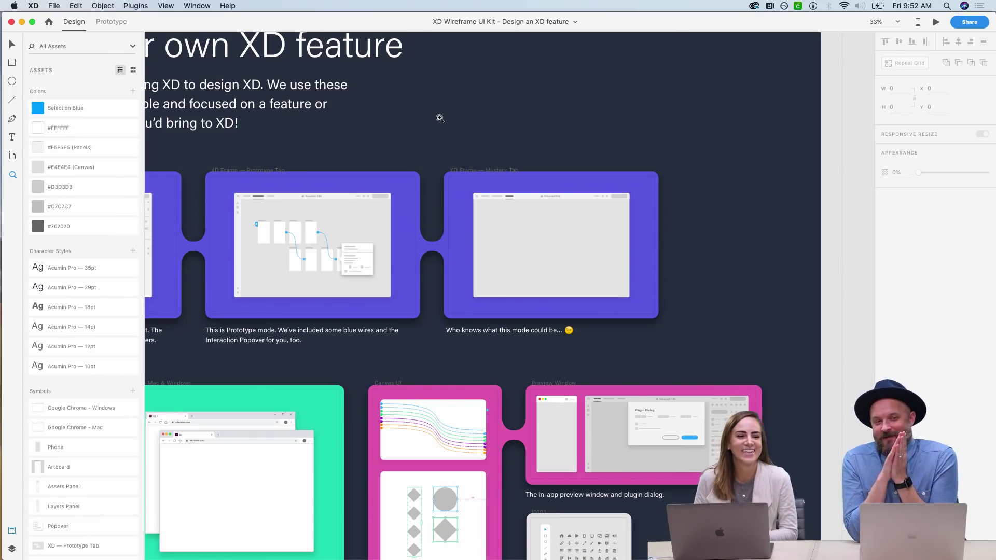
{"action": "key", "text": "super+0"}
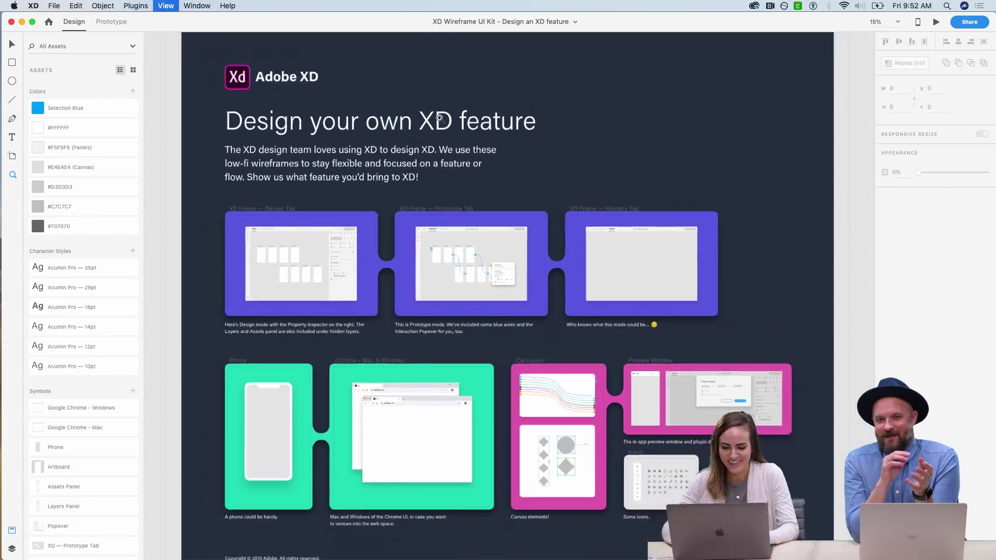
{"action": "scroll", "coordinate": [439, 118], "scroll_direction": "down", "scroll_amount": 3}
{"action": "key", "text": "v"}
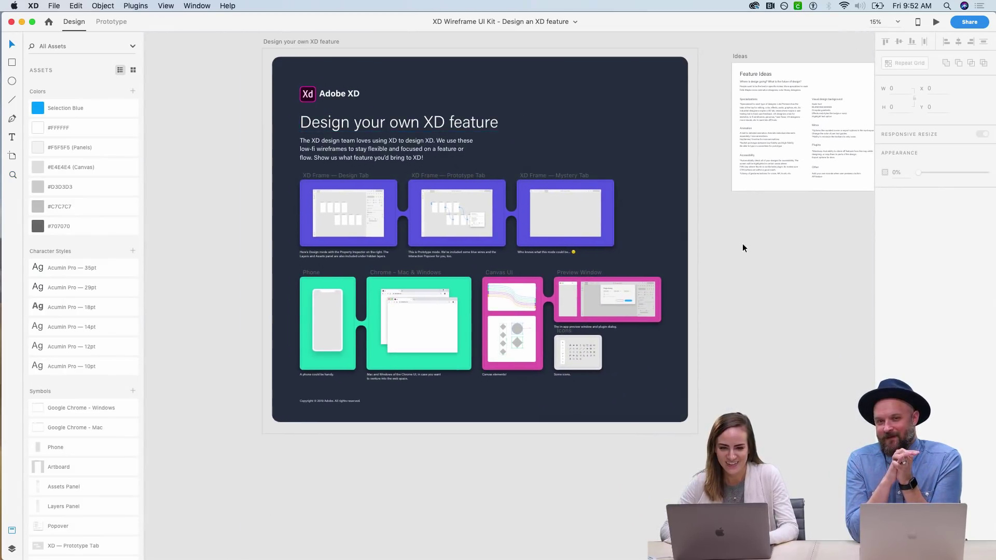
{"action": "scroll", "coordinate": [742, 248], "scroll_direction": "up", "scroll_amount": 1}
{"action": "key", "text": "z"}
{"action": "left_click_drag", "start_coordinate": [264, 61], "coordinate": [705, 442]}
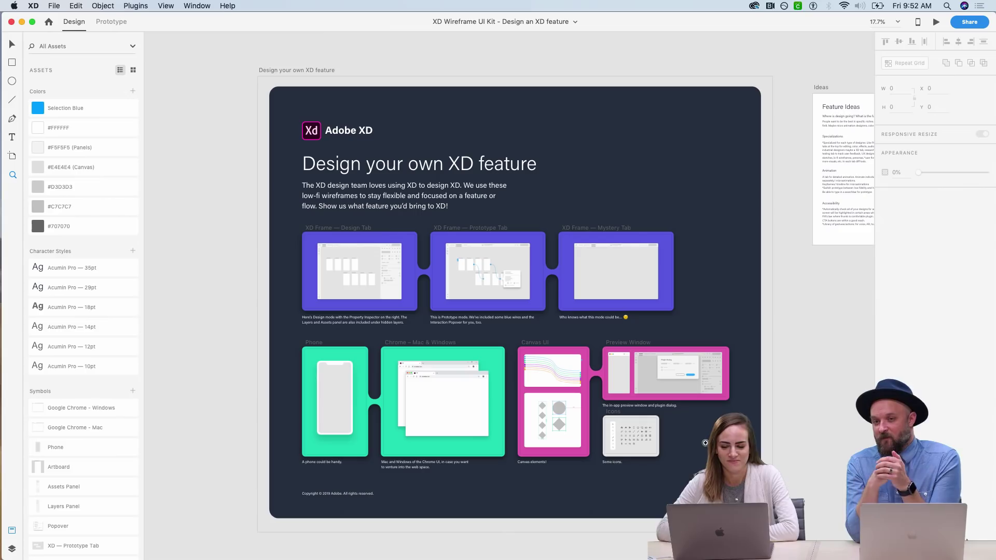
{"action": "left_click_drag", "start_coordinate": [275, 87], "coordinate": [747, 506]}
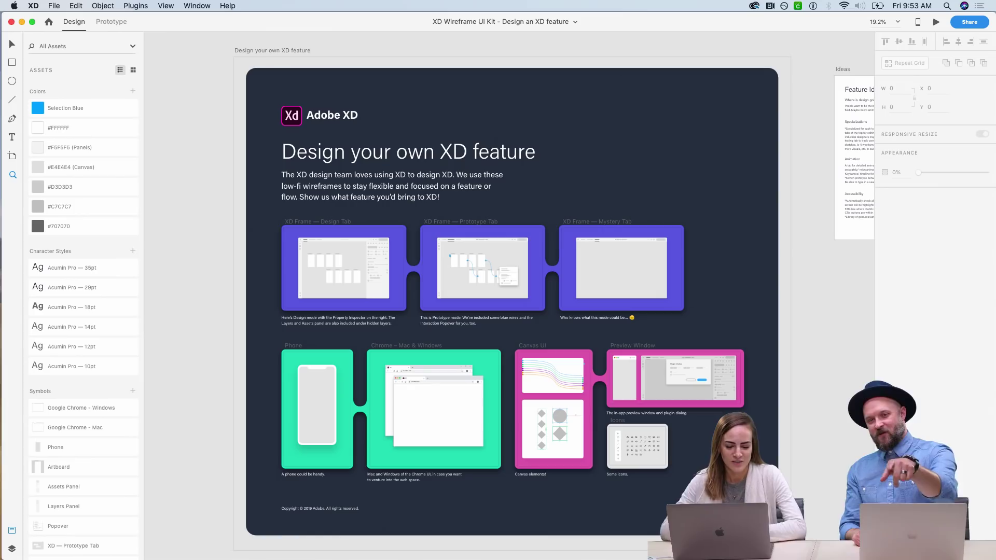
- Zoom in on the Design Tab wireframe frame and pan slightly right
{"action": "left_click_drag", "start_coordinate": [274, 218], "coordinate": [415, 331]}
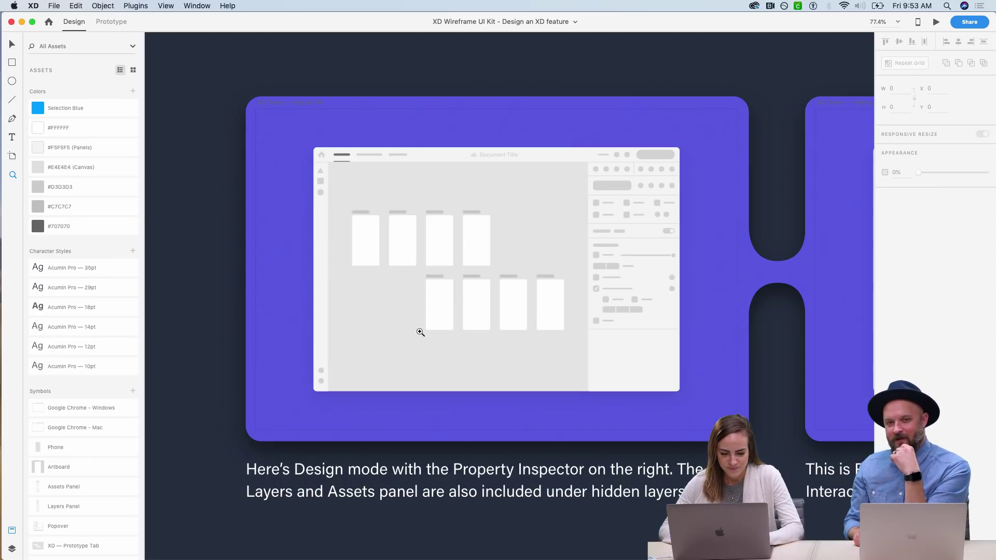
{"action": "scroll", "coordinate": [415, 329], "scroll_direction": "right", "scroll_amount": 2}
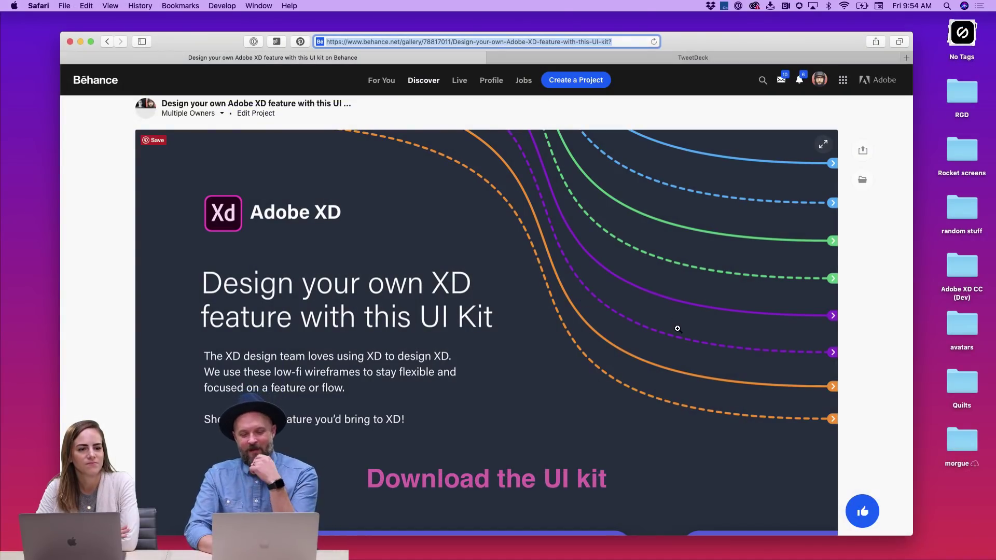
- Scroll the Behance project page down and back to the 'Download the UI kit' section
{"action": "scroll", "coordinate": [678, 328], "scroll_direction": "down", "scroll_amount": 3}
{"action": "scroll", "coordinate": [678, 328], "scroll_direction": "down", "scroll_amount": 10}
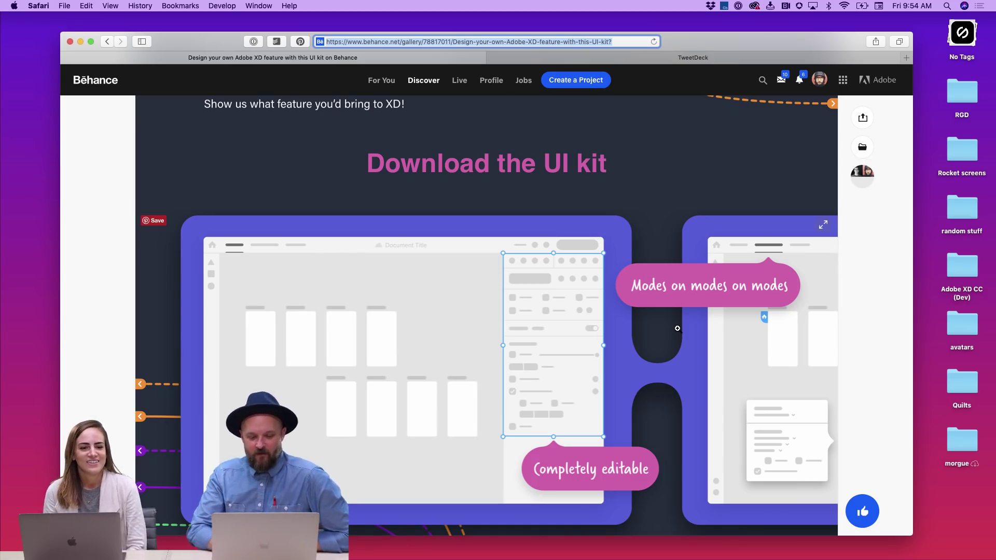
{"action": "scroll", "coordinate": [677, 328], "scroll_direction": "down", "scroll_amount": 12}
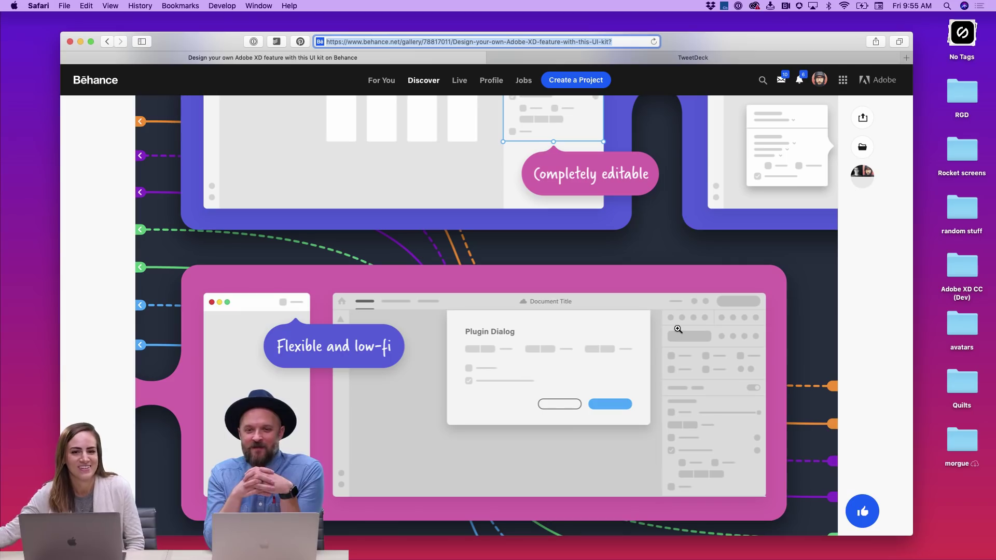
{"action": "scroll", "coordinate": [677, 329], "scroll_direction": "up", "scroll_amount": 4}
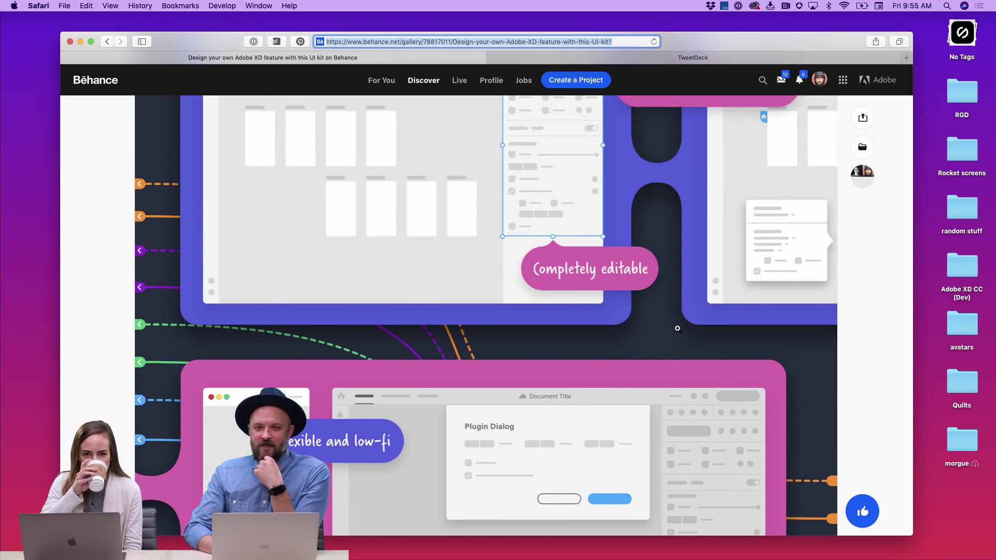
{"action": "scroll", "coordinate": [677, 329], "scroll_direction": "down", "scroll_amount": 10}
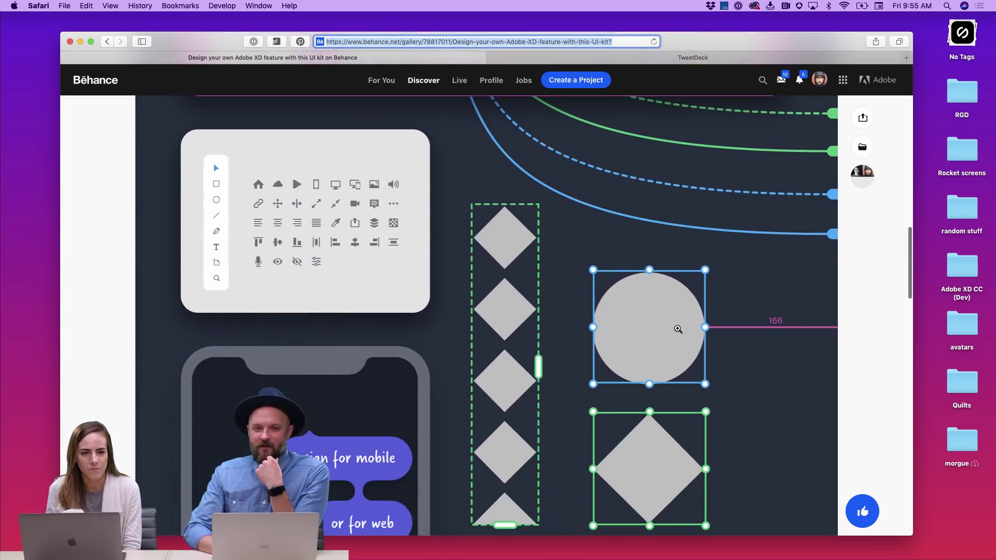
{"action": "scroll", "coordinate": [678, 329], "scroll_direction": "down", "scroll_amount": 1}
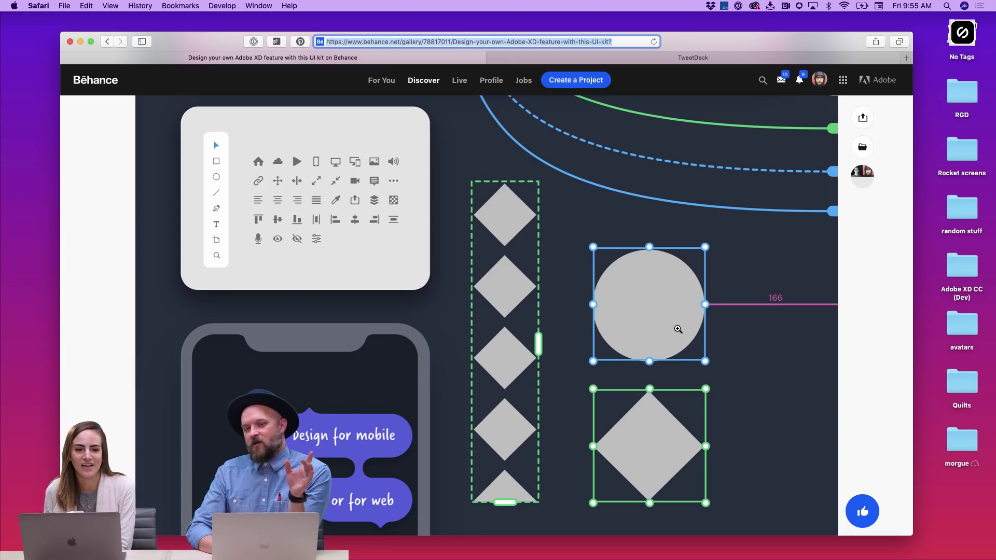
{"action": "scroll", "coordinate": [678, 329], "scroll_direction": "down", "scroll_amount": 12}
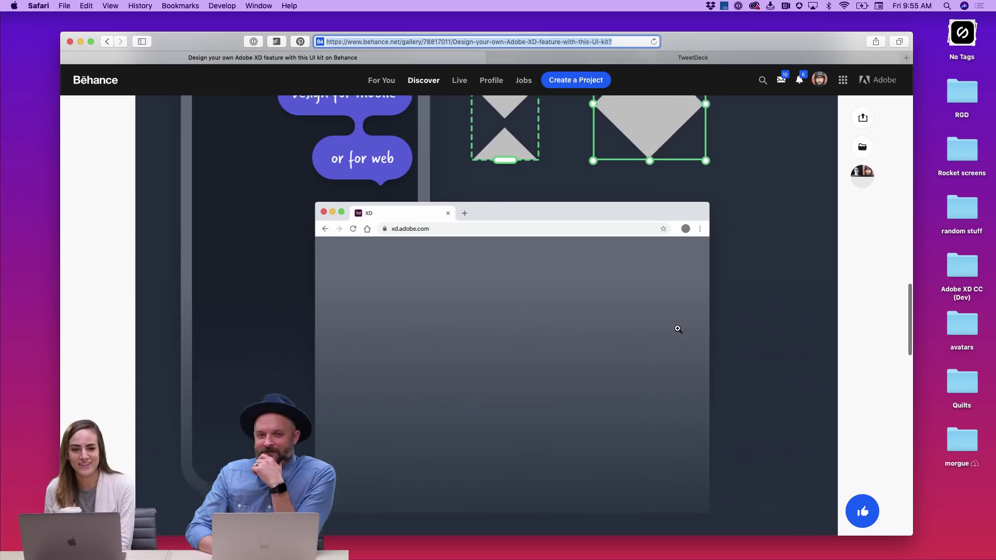
{"action": "scroll", "coordinate": [677, 328], "scroll_direction": "up", "scroll_amount": 10}
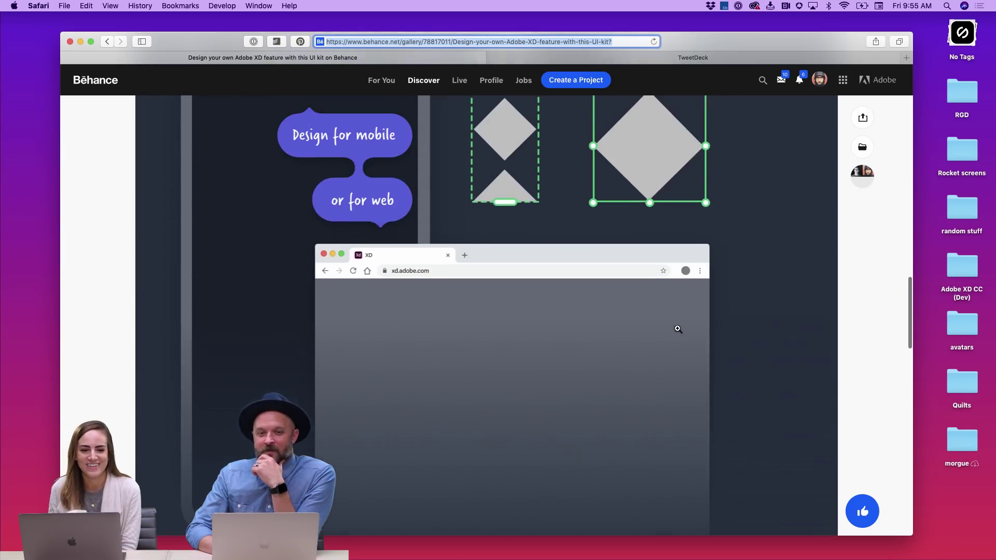
{"action": "scroll", "coordinate": [678, 328], "scroll_direction": "up", "scroll_amount": 6}
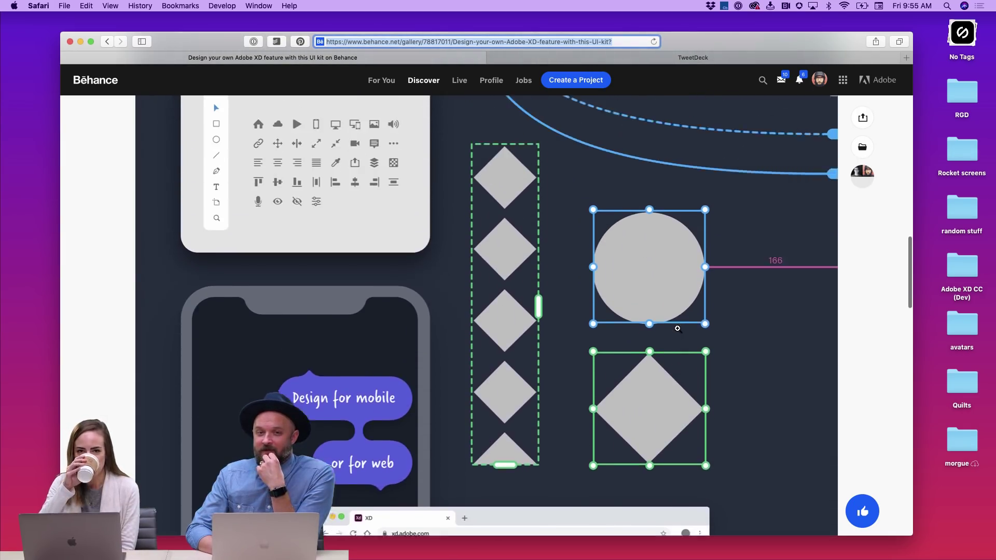
{"action": "scroll", "coordinate": [678, 329], "scroll_direction": "up", "scroll_amount": 4}
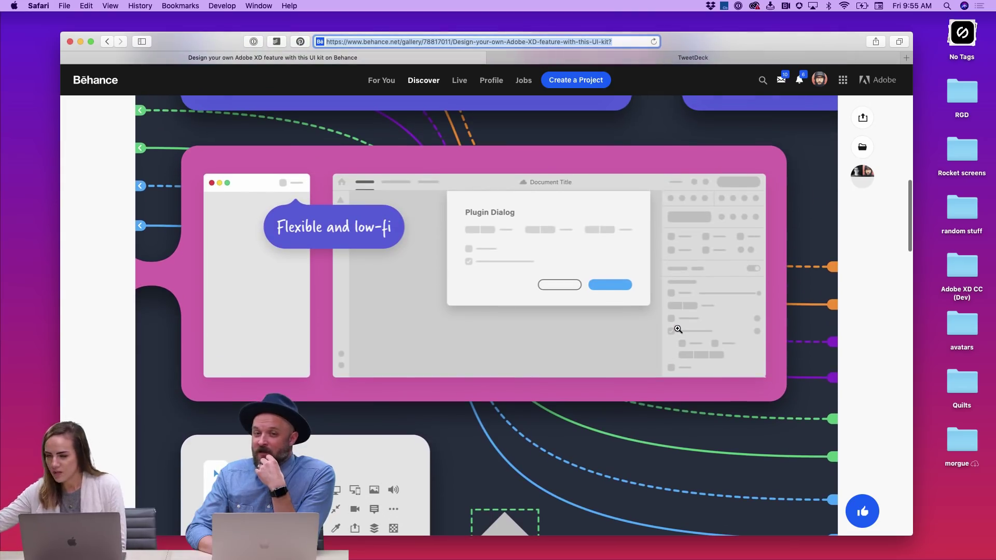
{"action": "scroll", "coordinate": [677, 328], "scroll_direction": "up", "scroll_amount": 5}
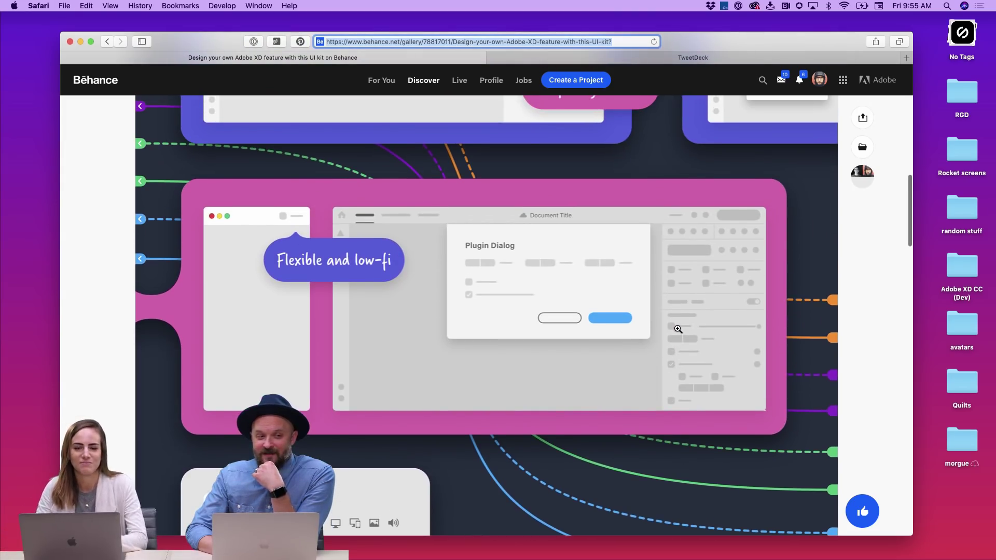
{"action": "scroll", "coordinate": [678, 329], "scroll_direction": "up", "scroll_amount": 3}
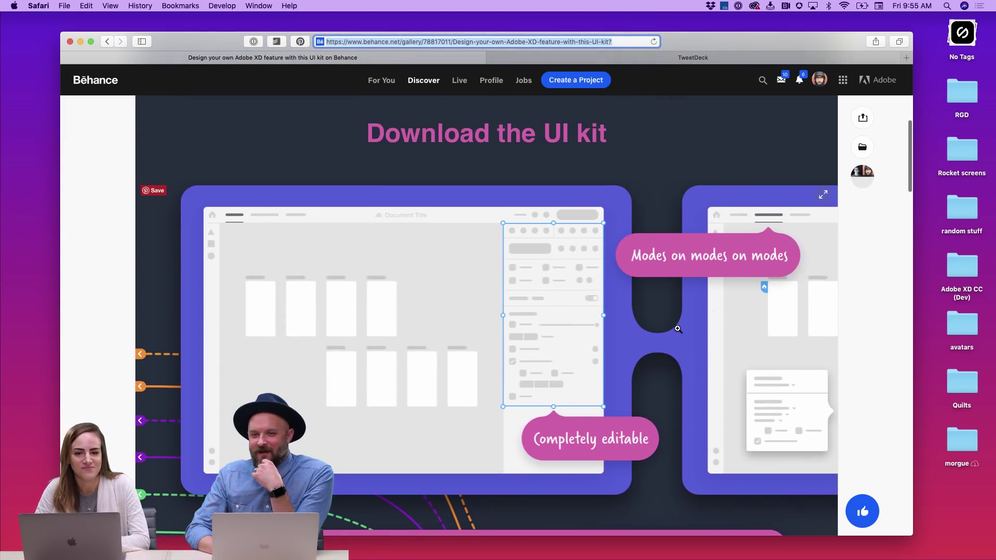
{"action": "scroll", "coordinate": [678, 328], "scroll_direction": "up", "scroll_amount": 1}
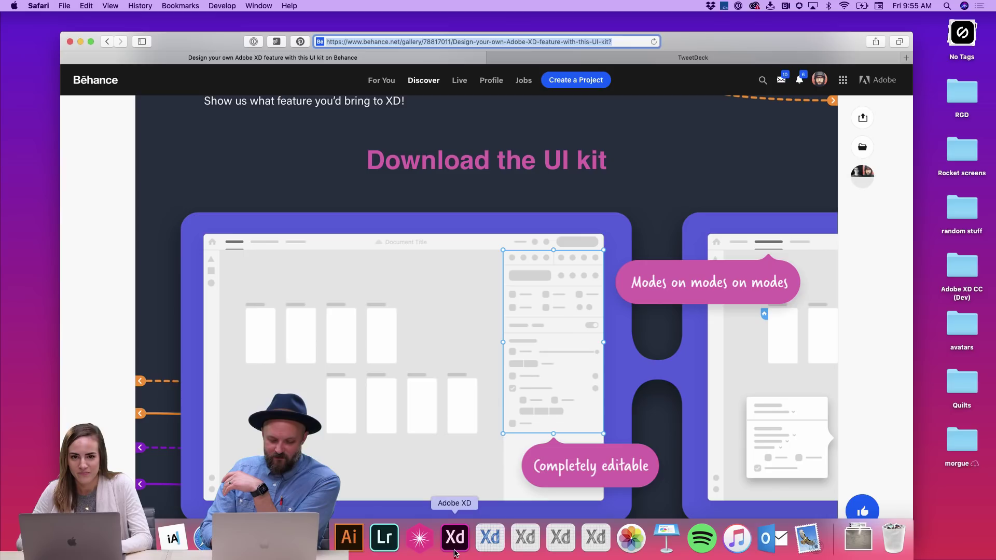
- Return to XD, zoom into the purple Design Tab frame, pan across, then fit the whole board
{"action": "left_click", "coordinate": [456, 553]}
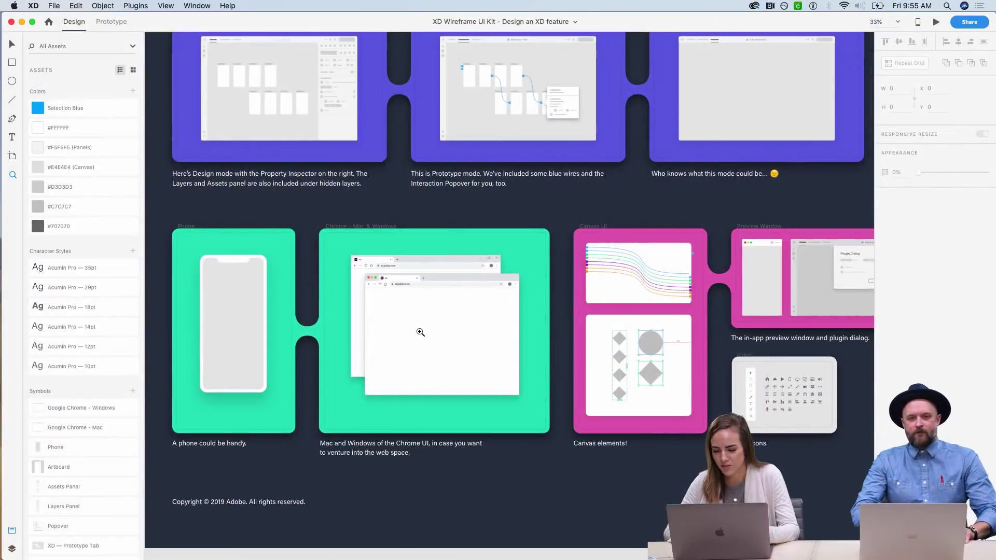
{"action": "left_click", "coordinate": [420, 332]}
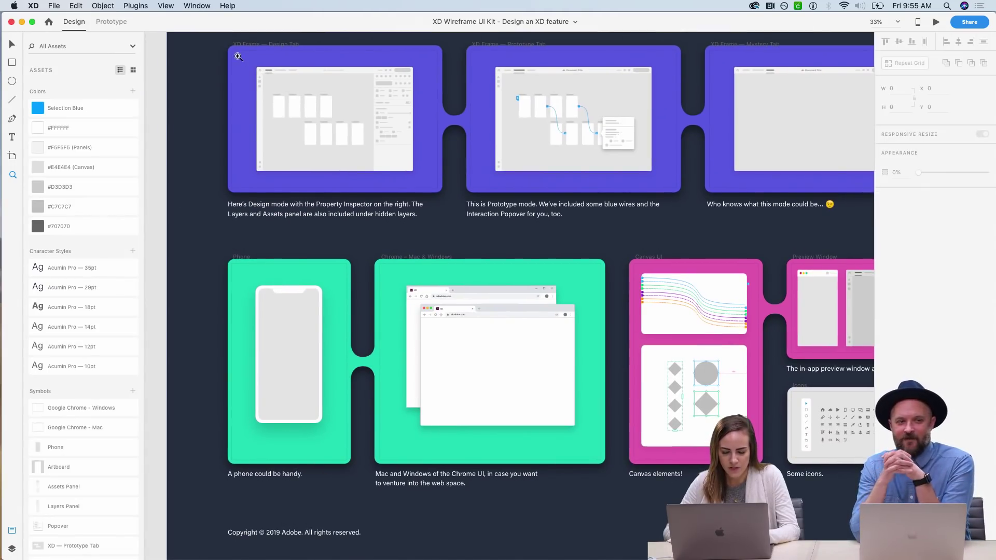
{"action": "left_click_drag", "start_coordinate": [238, 54], "coordinate": [486, 215]}
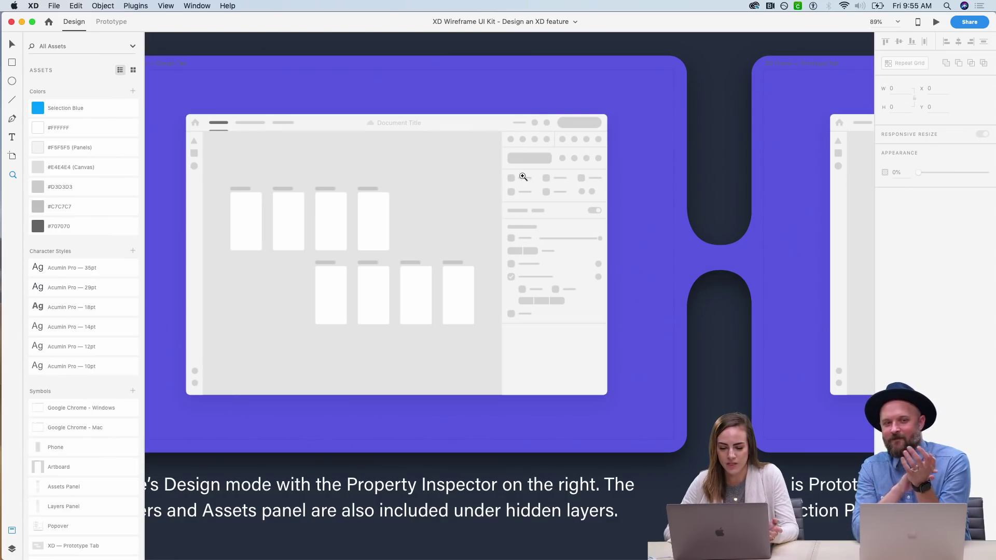
{"action": "scroll", "coordinate": [633, 278], "scroll_direction": "right", "scroll_amount": 10}
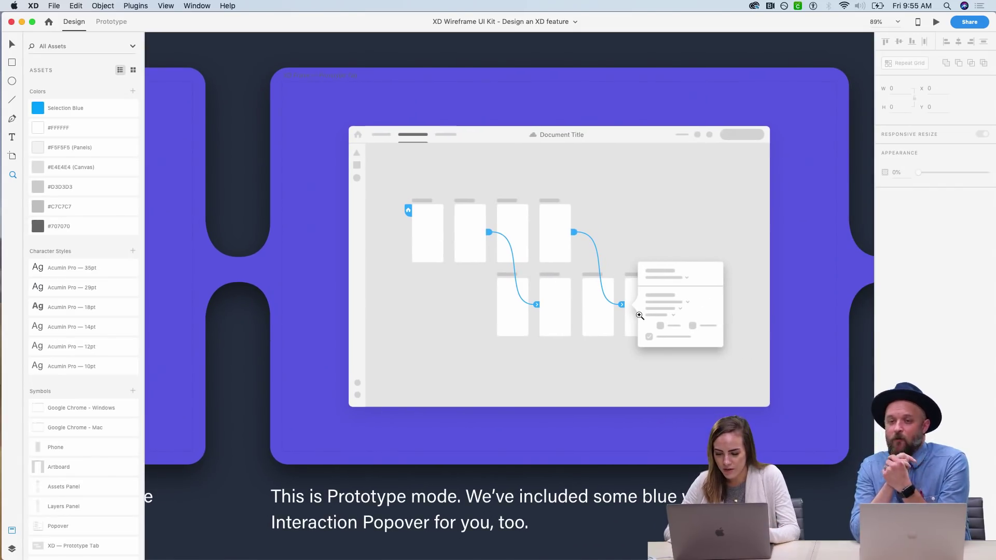
{"action": "scroll", "coordinate": [640, 315], "scroll_direction": "right", "scroll_amount": 12}
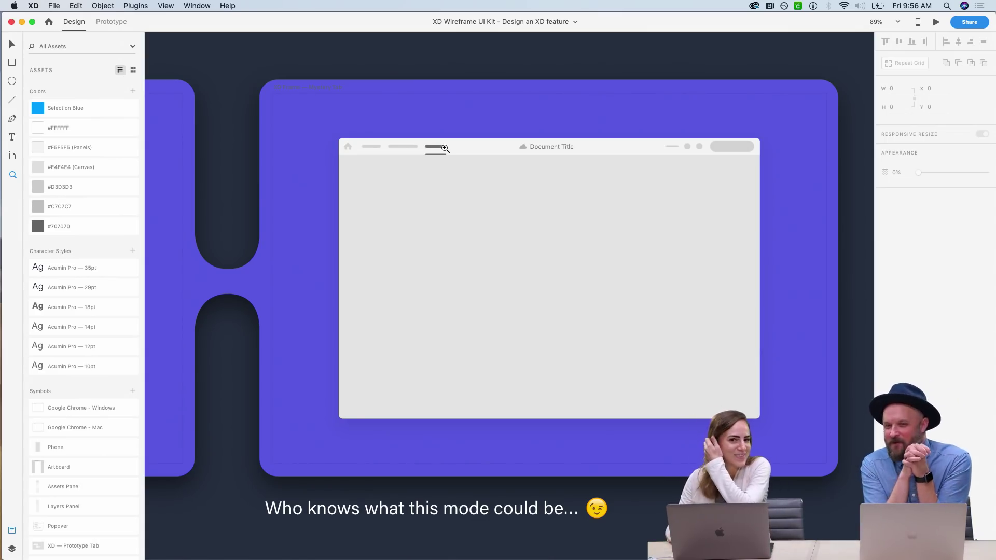
{"action": "scroll", "coordinate": [445, 148], "scroll_direction": "down", "scroll_amount": 2}
{"action": "scroll", "coordinate": [445, 148], "scroll_direction": "right", "scroll_amount": 1}
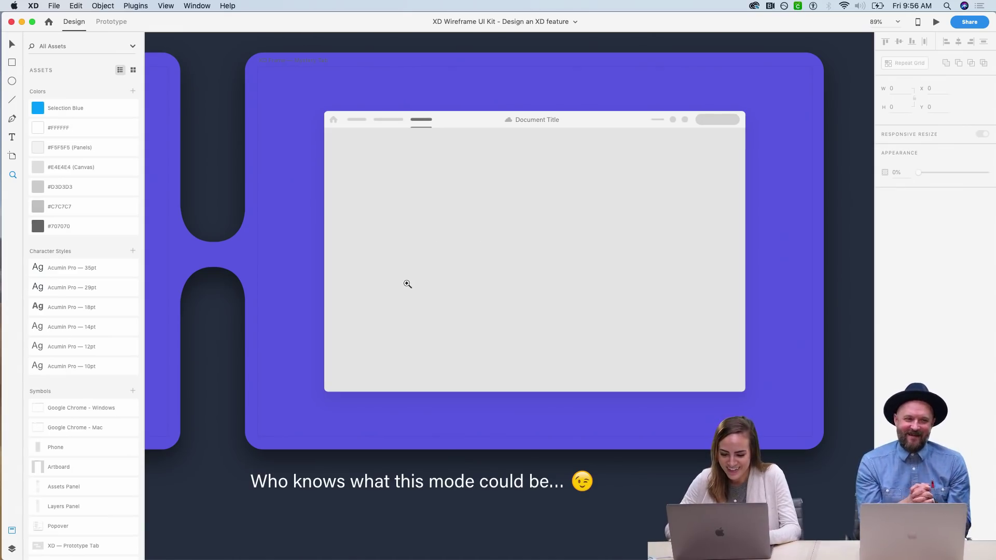
{"action": "key", "text": "super+0"}
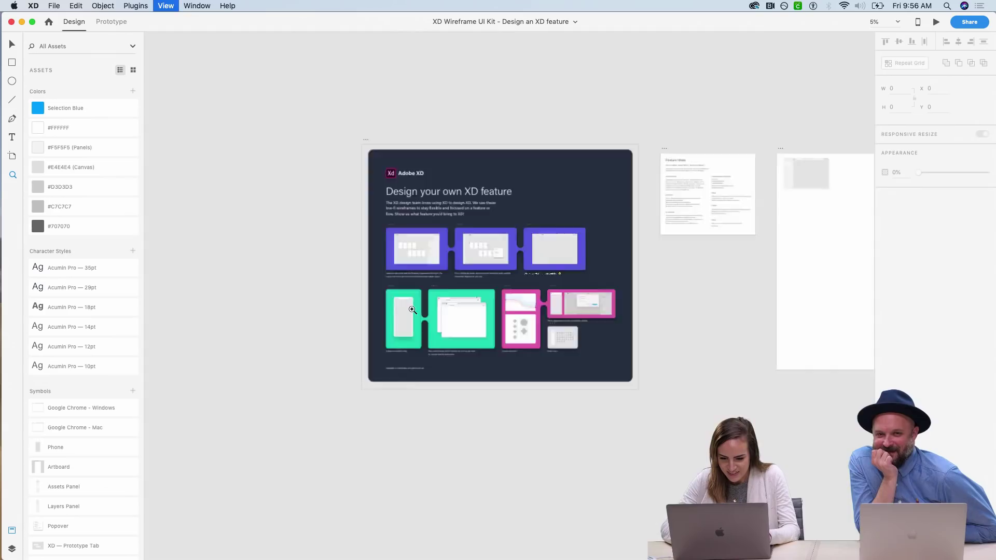
- Zoom onto the green phone cards, pan to the Mystery Tab frame, and marquee-select its browser wireframe
{"action": "left_click_drag", "start_coordinate": [427, 287], "coordinate": [484, 329]}
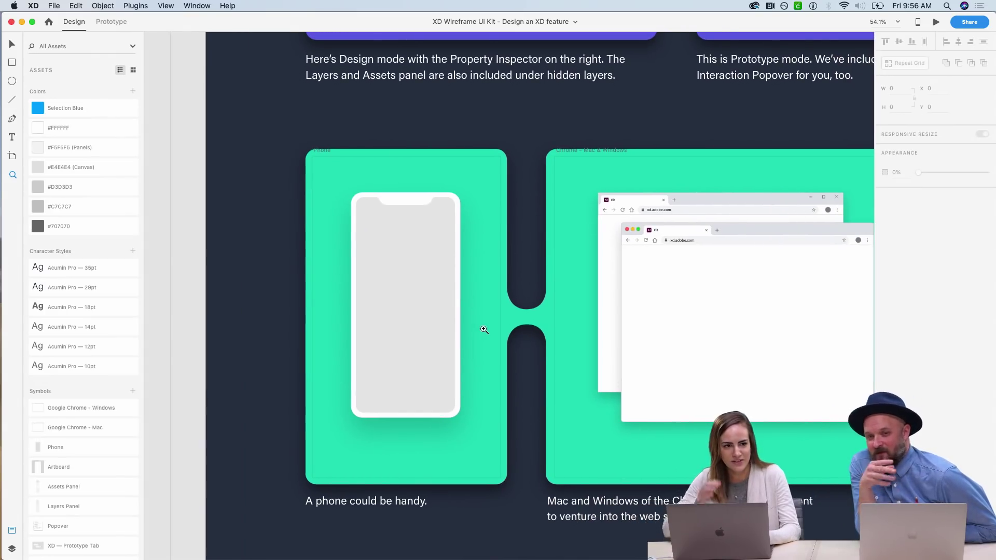
{"action": "scroll", "coordinate": [484, 329], "scroll_direction": "right", "scroll_amount": 8}
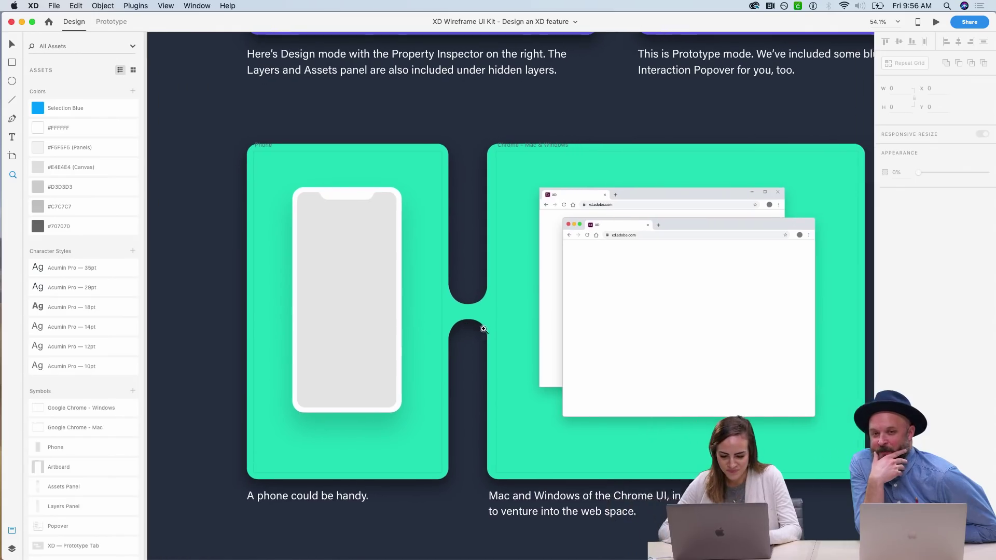
{"action": "scroll", "coordinate": [484, 329], "scroll_direction": "right", "scroll_amount": 8}
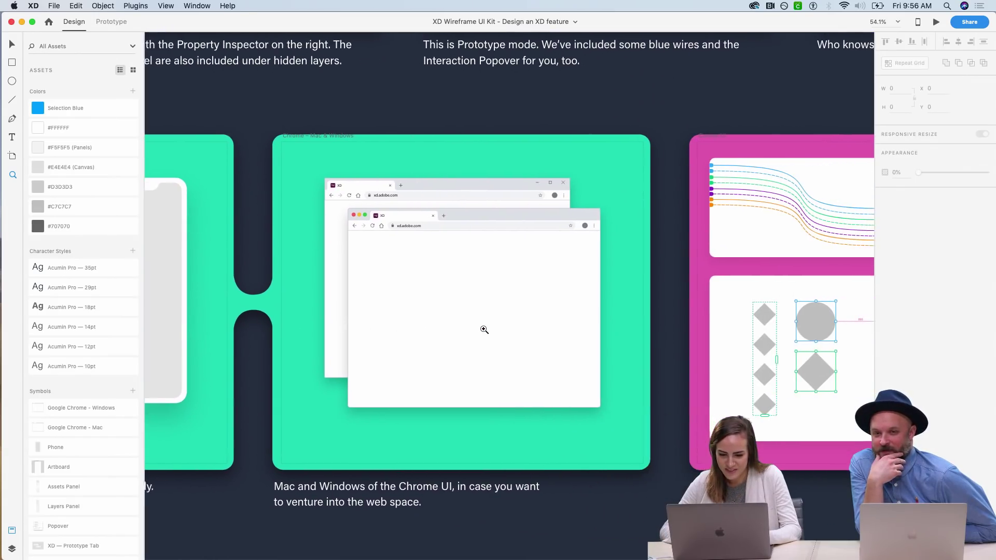
{"action": "scroll", "coordinate": [484, 329], "scroll_direction": "right", "scroll_amount": 10}
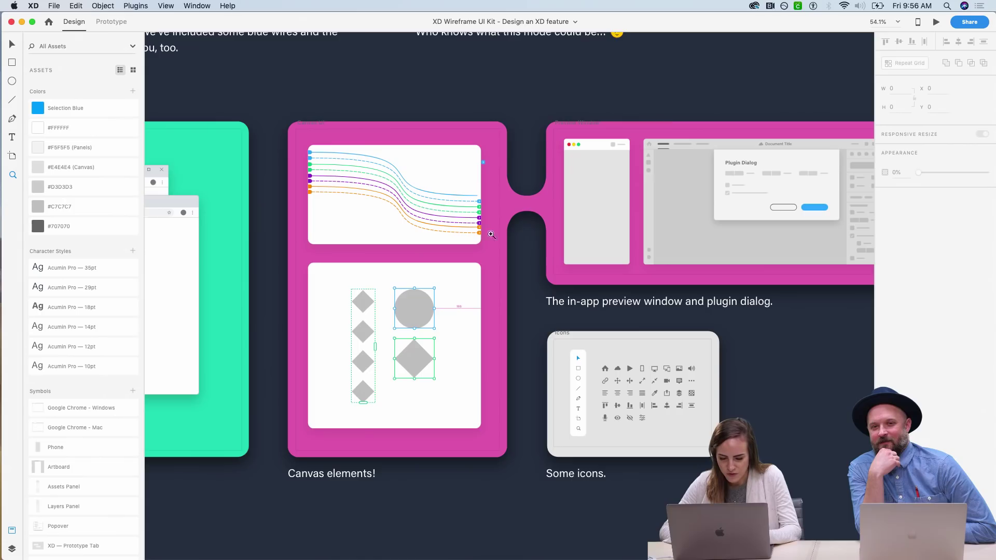
{"action": "scroll", "coordinate": [459, 375], "scroll_direction": "right", "scroll_amount": 8}
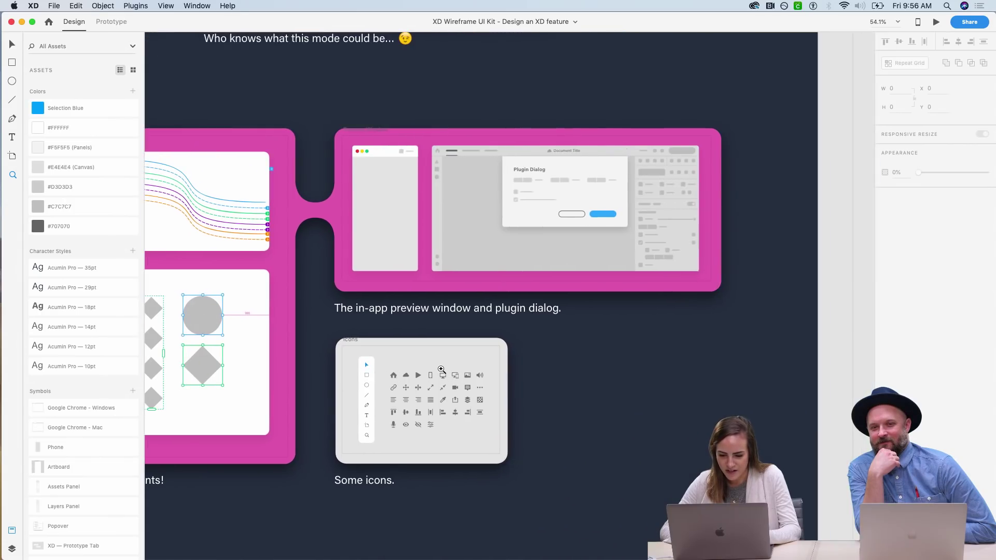
{"action": "scroll", "coordinate": [440, 369], "scroll_direction": "up", "scroll_amount": 3}
{"action": "scroll", "coordinate": [525, 233], "scroll_direction": "up", "scroll_amount": 5}
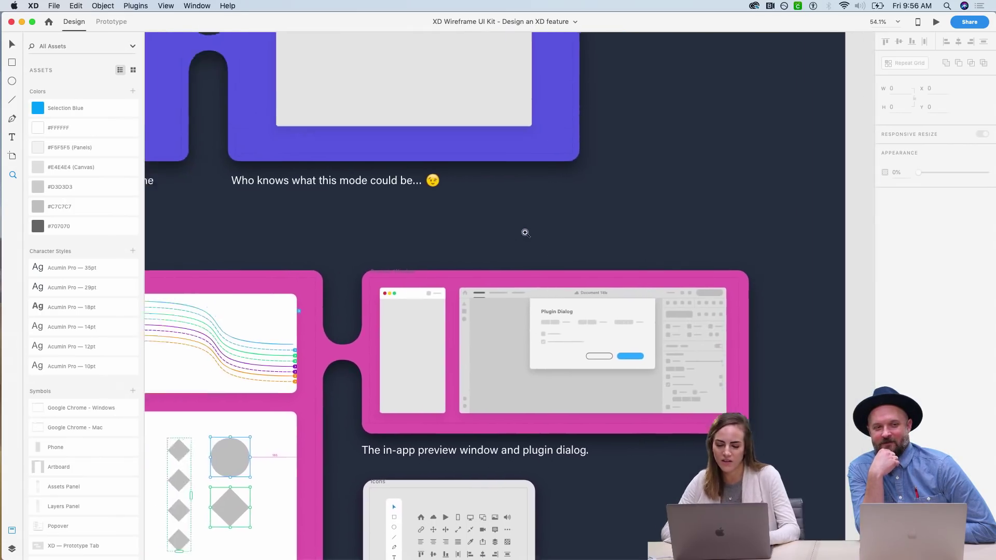
{"action": "scroll", "coordinate": [525, 233], "scroll_direction": "up", "scroll_amount": 6}
{"action": "key", "text": "v"}
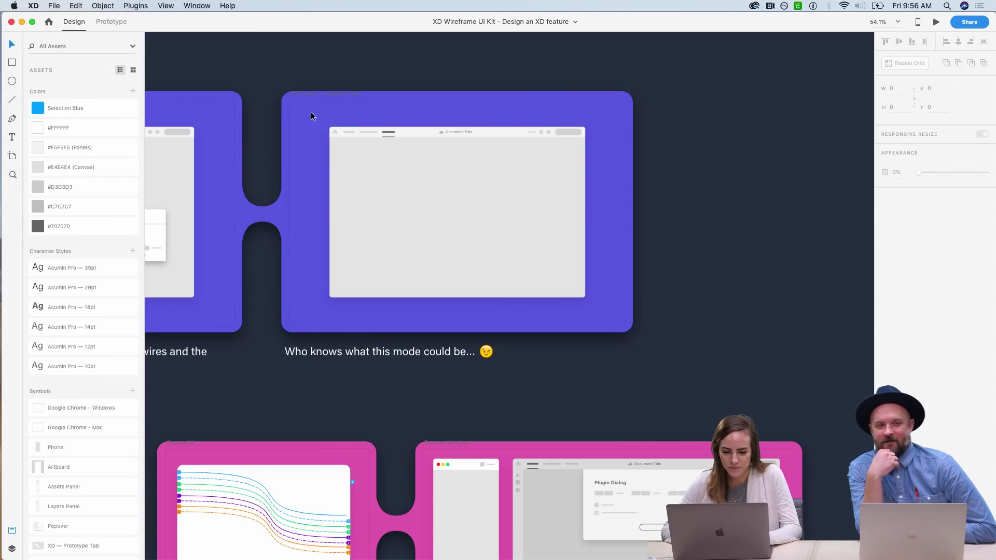
{"action": "left_click_drag", "start_coordinate": [310, 111], "coordinate": [410, 166]}
{"action": "left_click_drag", "start_coordinate": [702, 322], "coordinate": [333, 113]}
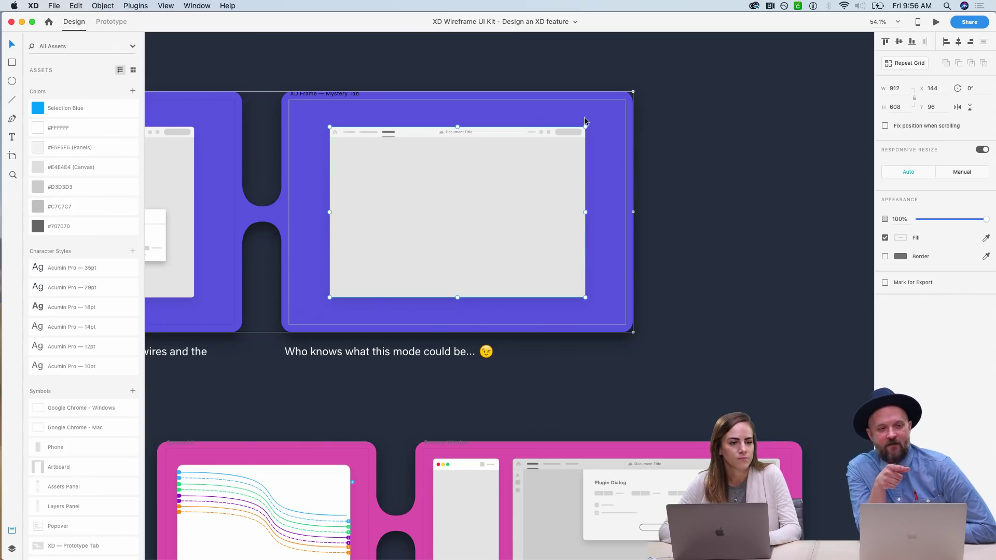
- Add a Web 1920 artboard beside the existing ones, undoing an accidental iPhone X/XS artboard
{"action": "scroll", "coordinate": [584, 116], "scroll_direction": "left", "scroll_amount": 15}
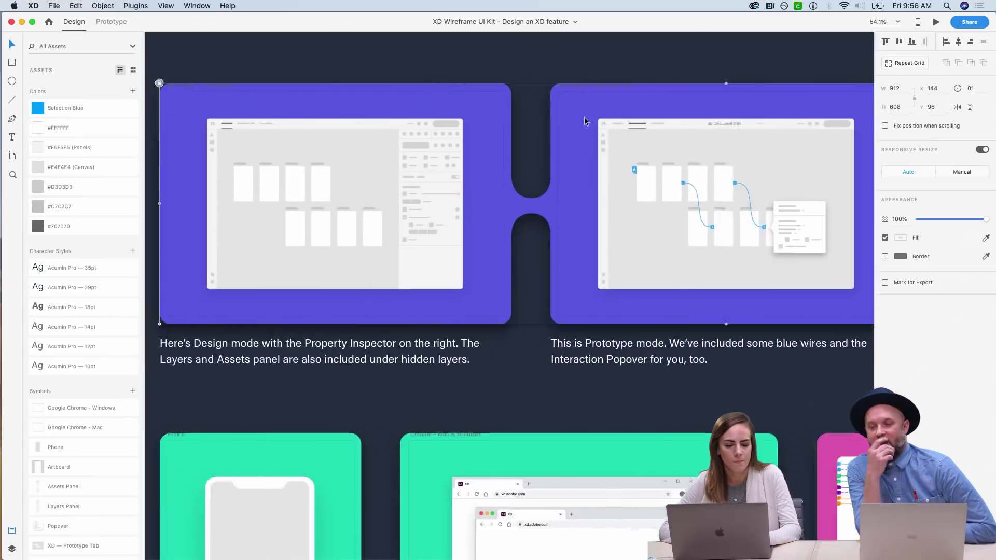
{"action": "key", "text": "super+minus"}
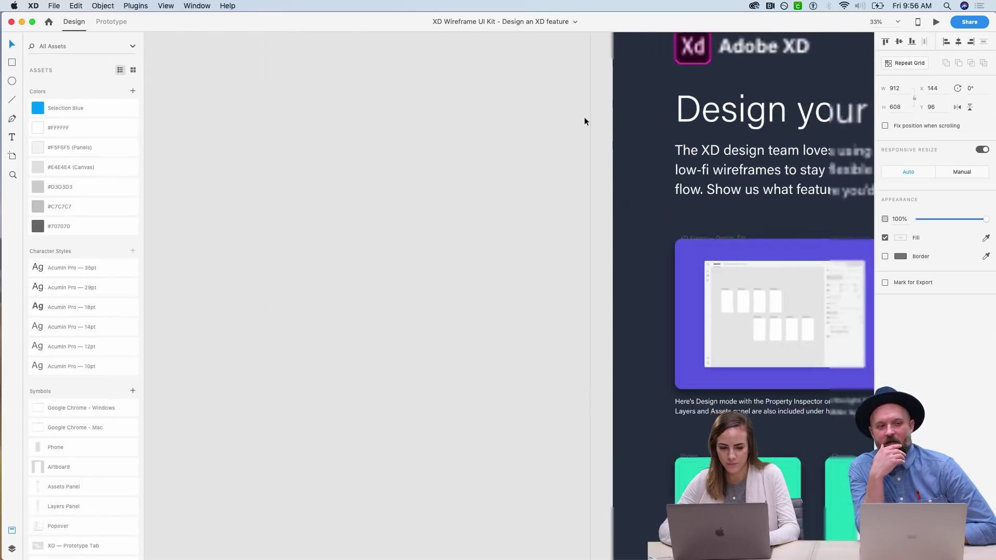
{"action": "left_click", "coordinate": [16, 157]}
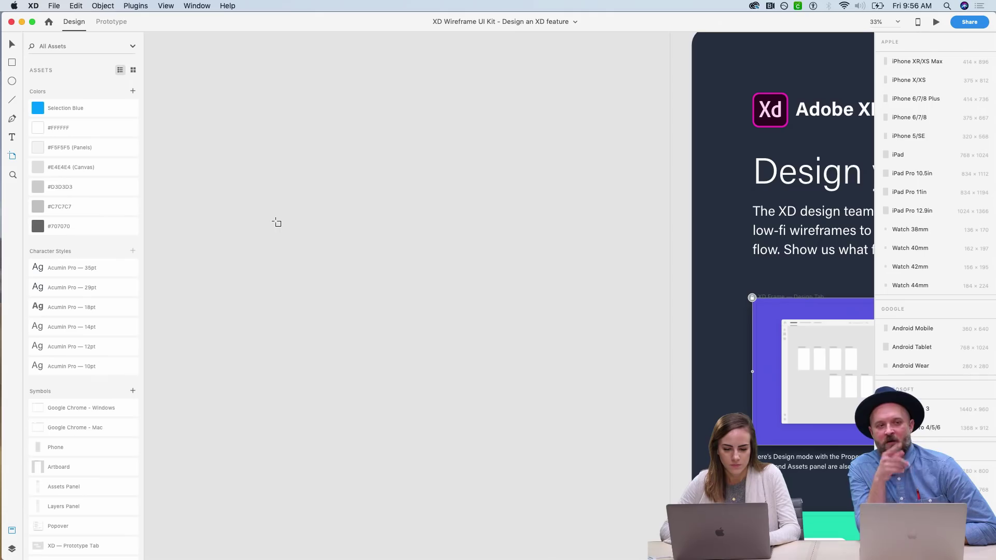
{"action": "left_click", "coordinate": [208, 62]}
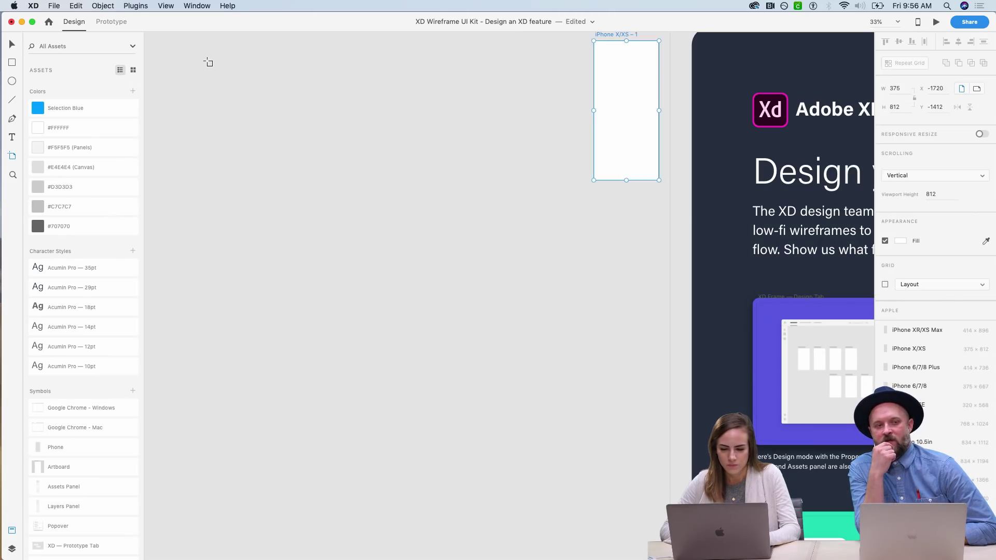
{"action": "key", "text": "super+z"}
{"action": "left_click", "coordinate": [913, 508]}
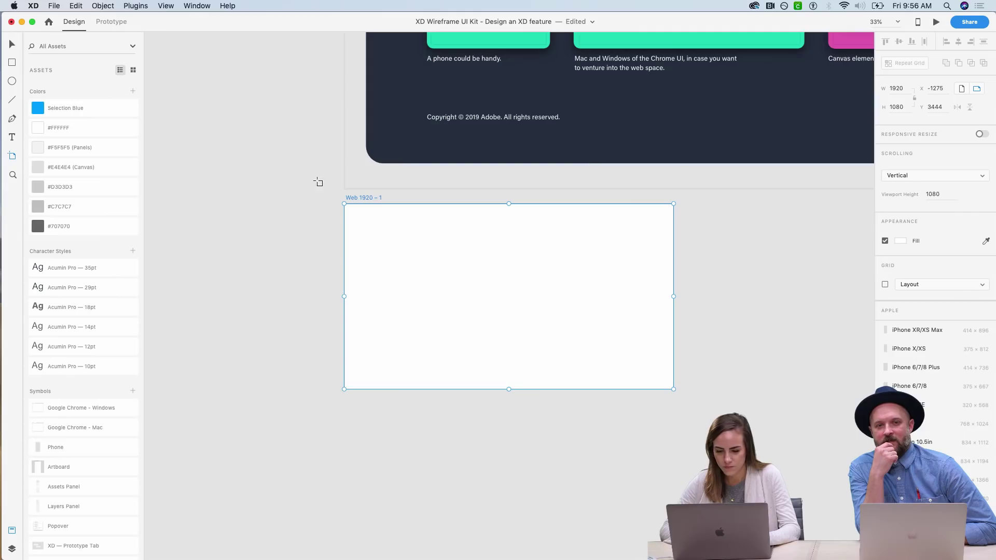
- Paste the Google Chrome – Windows browser mockup into the new Web 1920 artboard
{"action": "key", "text": "v"}
{"action": "left_click", "coordinate": [490, 316]}
{"action": "key", "text": "super+v"}
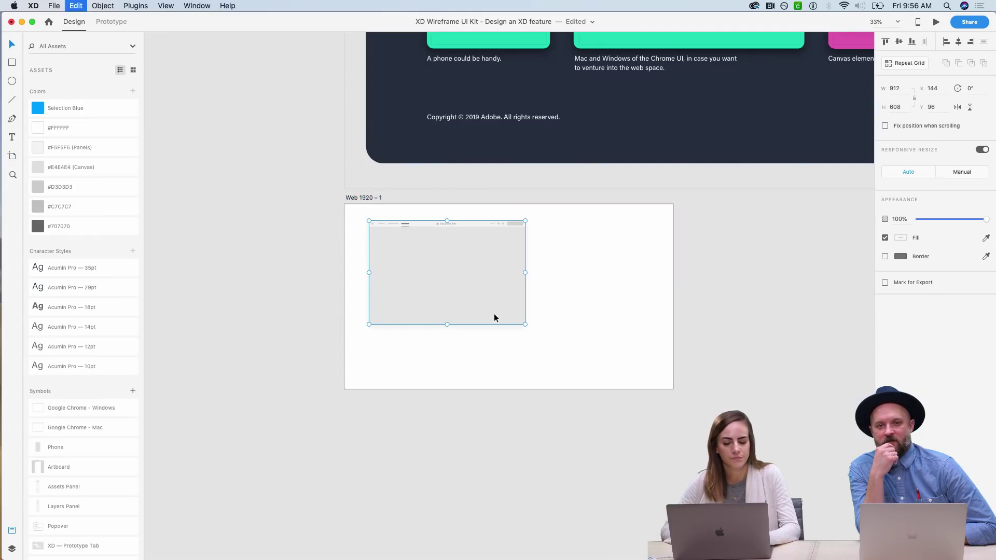
{"action": "key", "text": "super+3"}
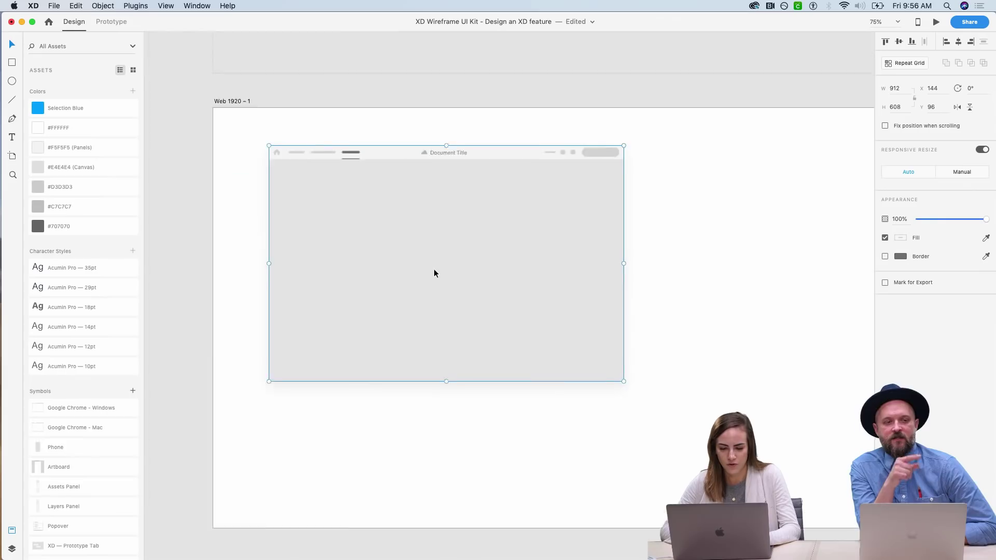
{"action": "left_click", "coordinate": [169, 191]}
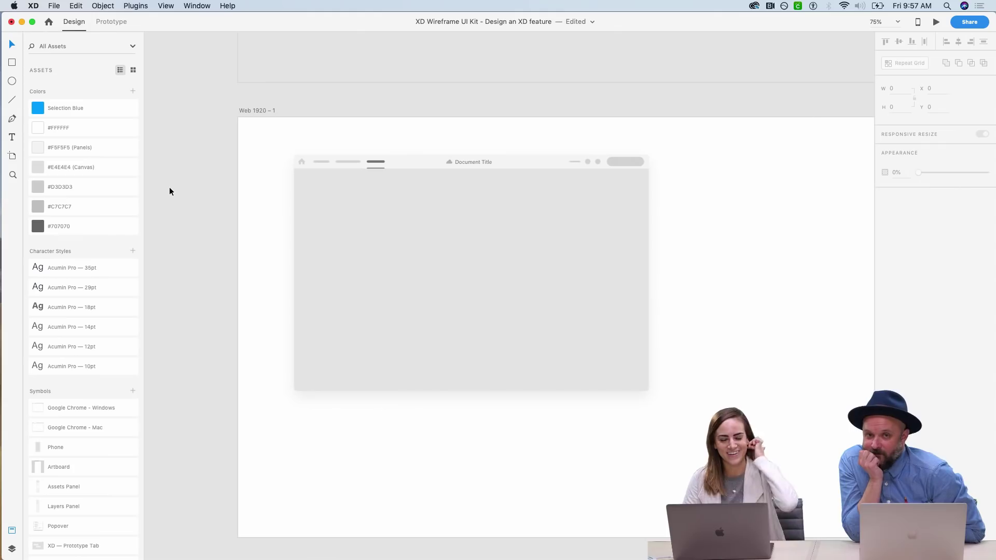
{"action": "scroll", "coordinate": [169, 188], "scroll_direction": "right", "scroll_amount": 3}
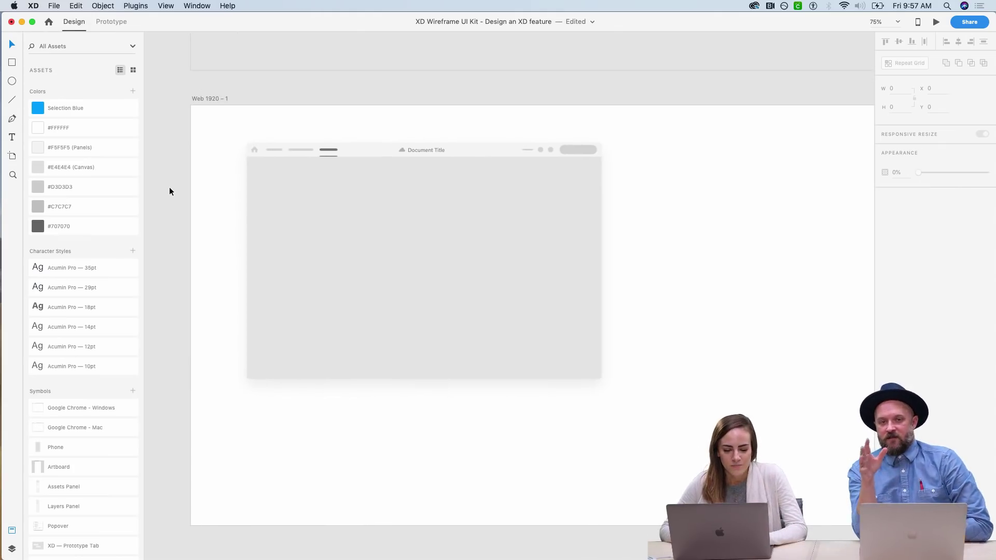
- Move the browser mockup up and left, zoom into its header, and ungroup it
{"action": "left_click_drag", "start_coordinate": [224, 131], "coordinate": [694, 429]}
{"action": "left_click_drag", "start_coordinate": [464, 288], "coordinate": [435, 277]}
{"action": "key", "text": "z"}
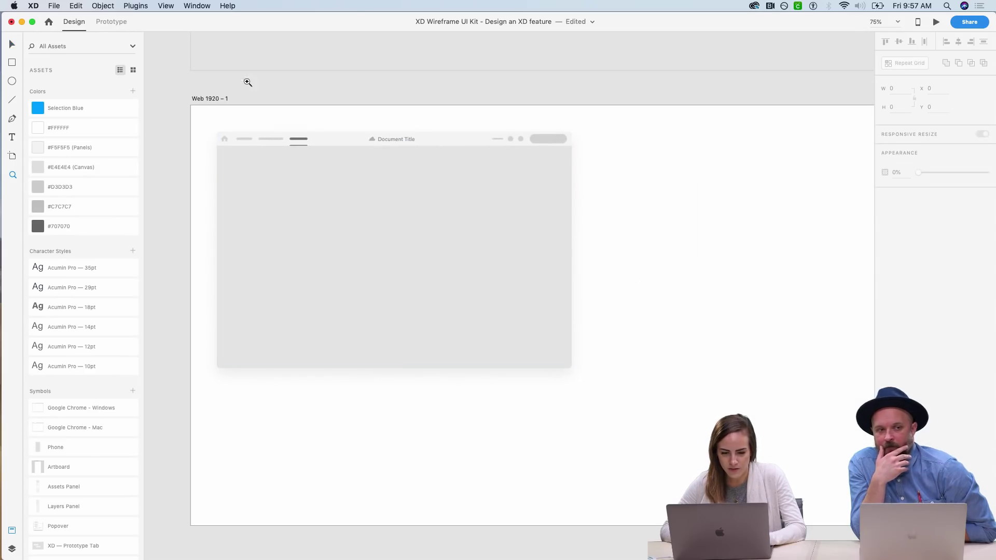
{"action": "left_click_drag", "start_coordinate": [208, 120], "coordinate": [485, 176]}
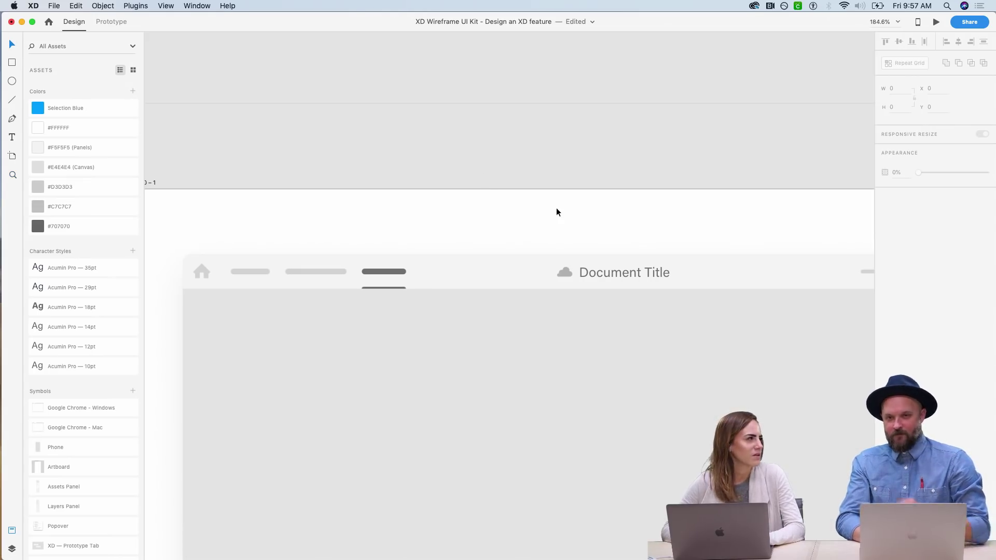
{"action": "right_click", "coordinate": [613, 279]}
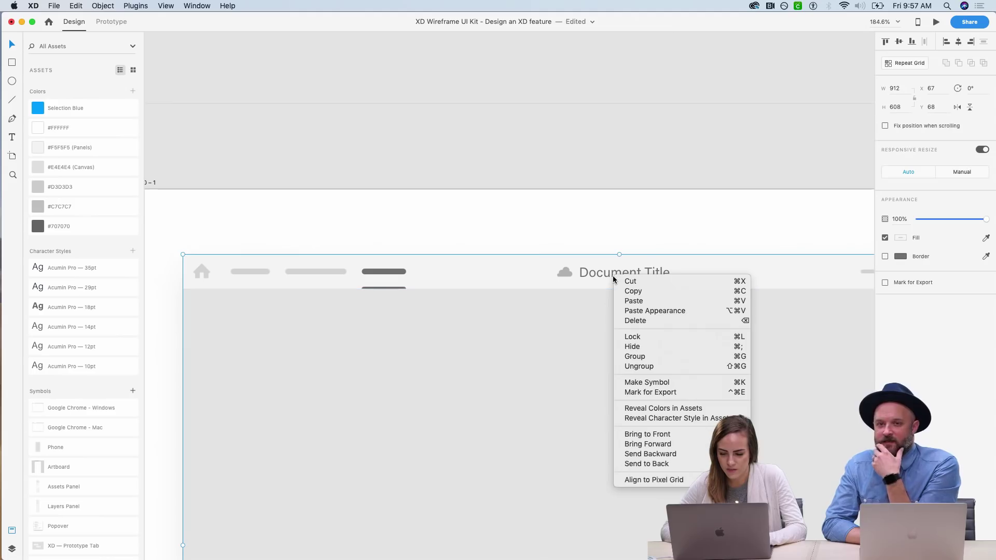
{"action": "left_click", "coordinate": [559, 380]}
{"action": "right_click", "coordinate": [558, 380]}
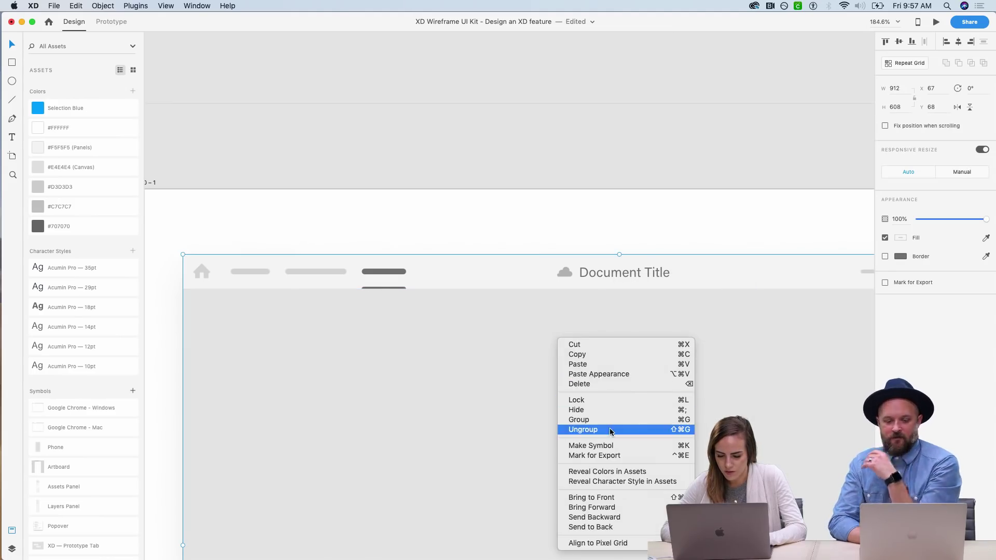
{"action": "left_click", "coordinate": [583, 430]}
- Delete the dark tab pill from the mockup's header
{"action": "left_click", "coordinate": [614, 282]}
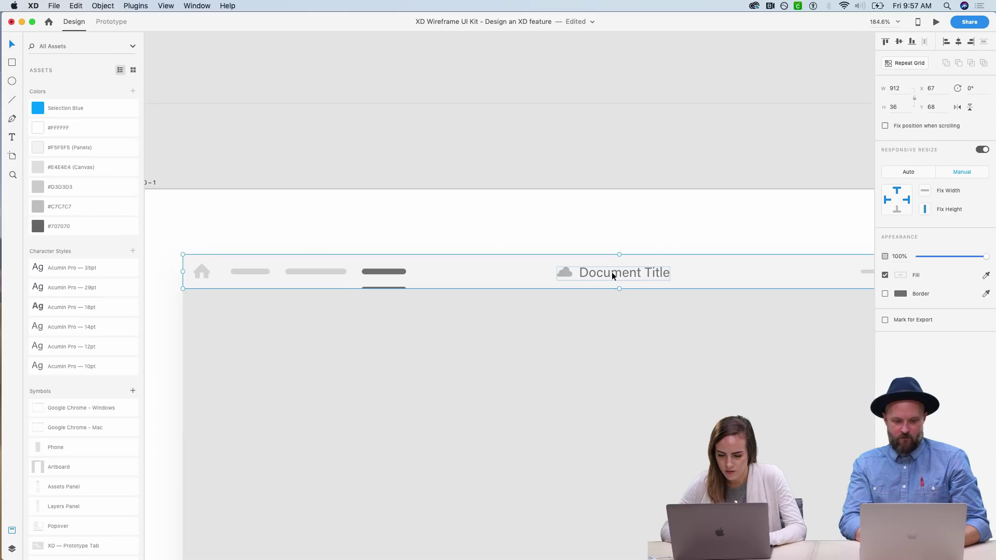
{"action": "double_click", "coordinate": [613, 278]}
{"action": "left_click", "coordinate": [399, 276]}
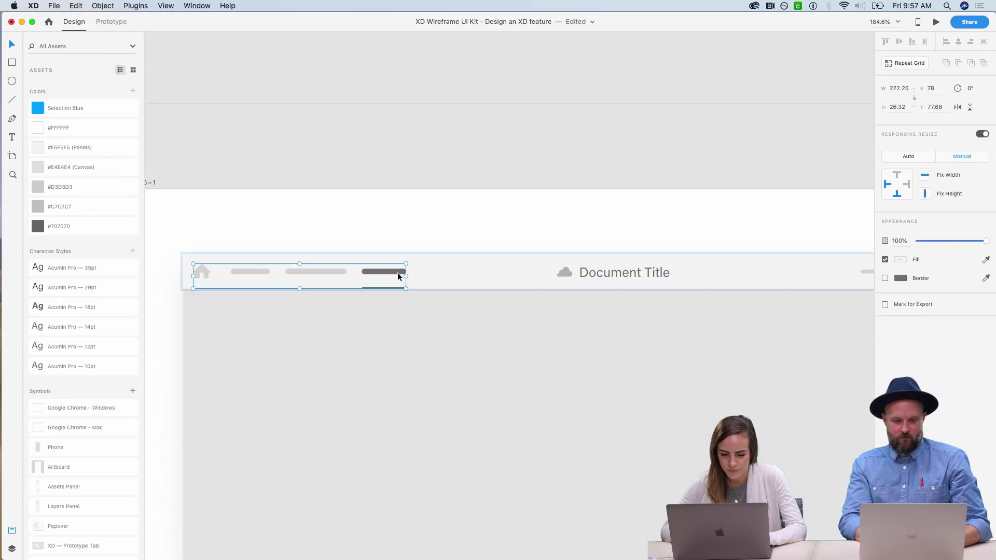
{"action": "double_click", "coordinate": [371, 273]}
{"action": "key", "text": "Delete"}
- Duplicate the Document Title text into the empty tab spot and retype it as 'Testing'
{"action": "left_click", "coordinate": [371, 272]}
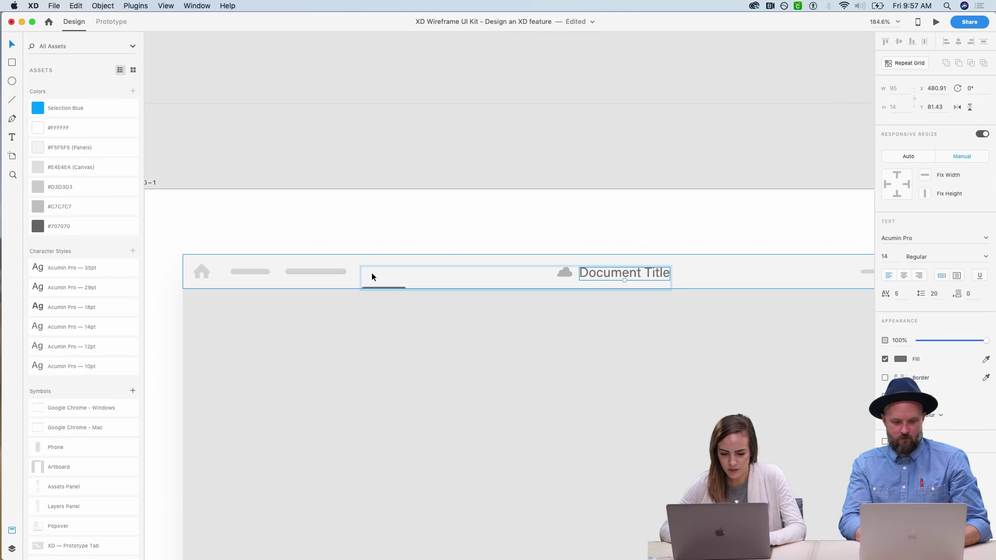
{"action": "key", "text": "super+shift+a"}
{"action": "left_click", "coordinate": [395, 332]}
{"action": "left_click", "coordinate": [492, 224]}
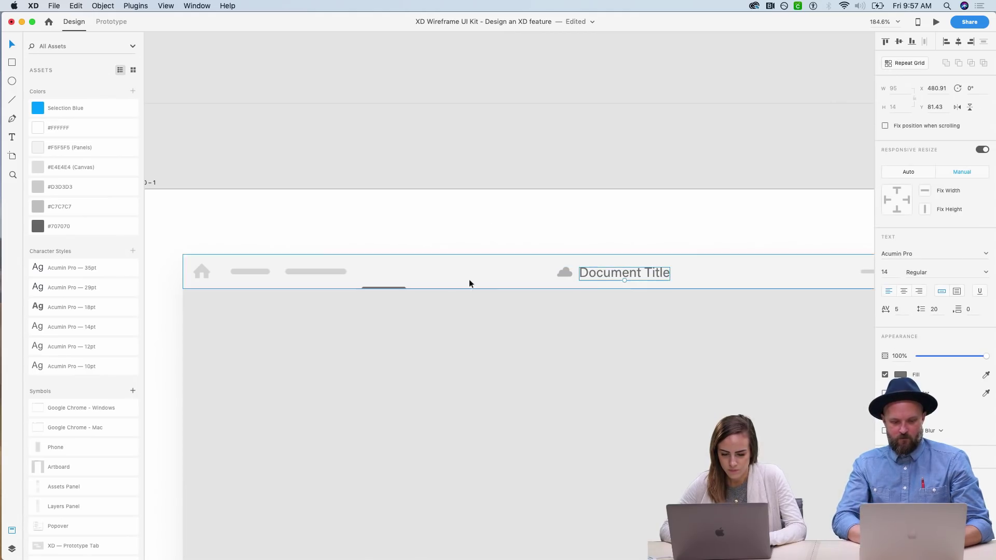
{"action": "left_click_drag", "start_coordinate": [607, 272], "coordinate": [382, 269]}
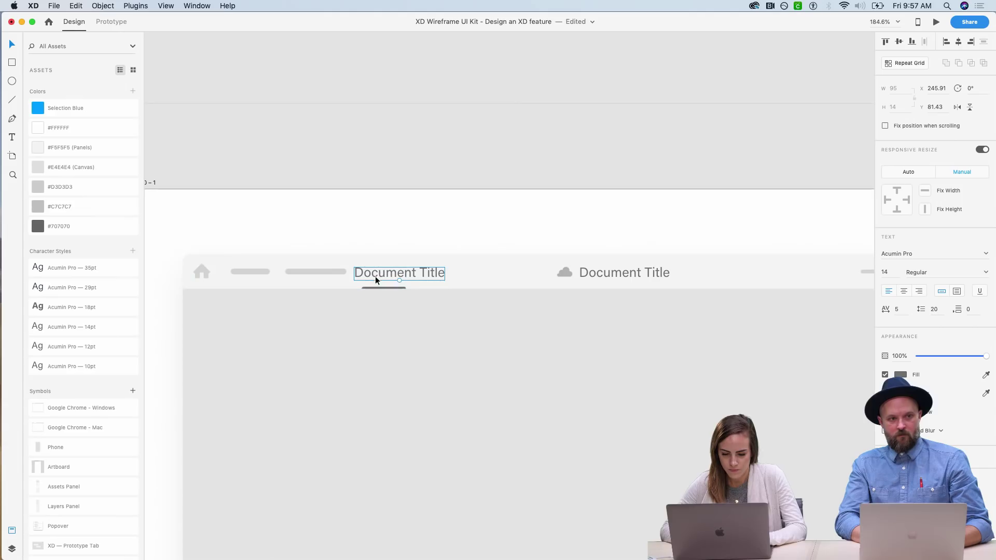
{"action": "double_click", "coordinate": [375, 276]}
{"action": "type", "text": "Testing"}
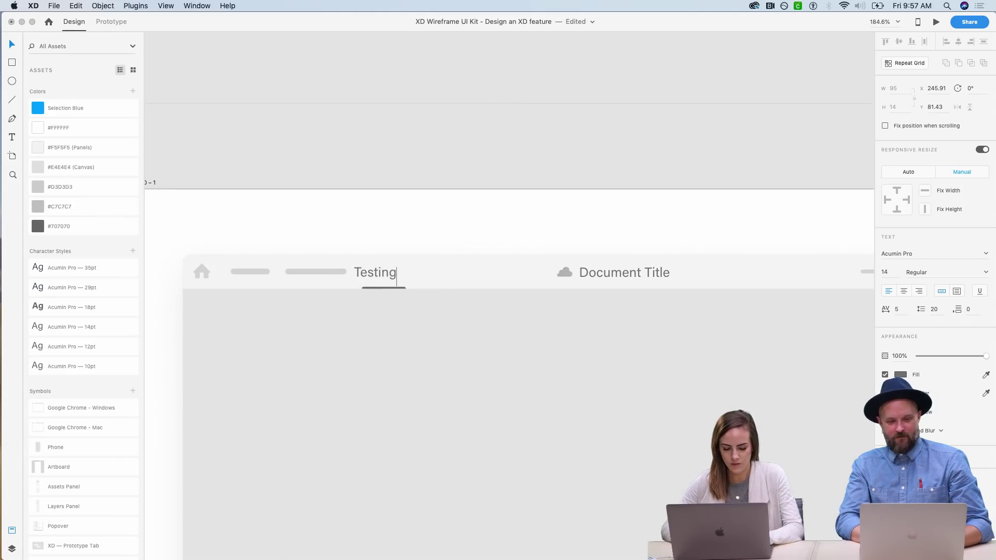
{"action": "key", "text": "Escape"}
{"action": "left_click", "coordinate": [413, 208]}
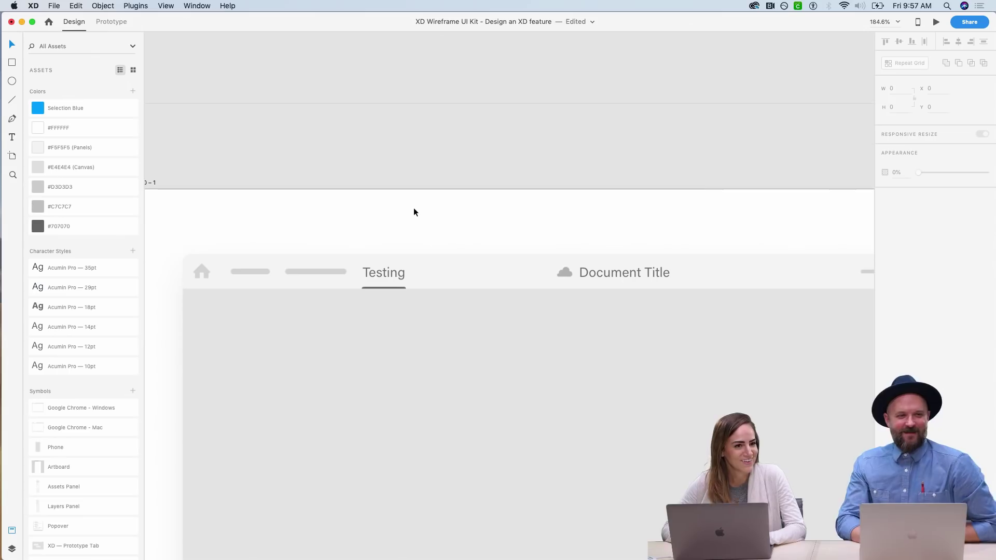
{"action": "key", "text": "super+1"}
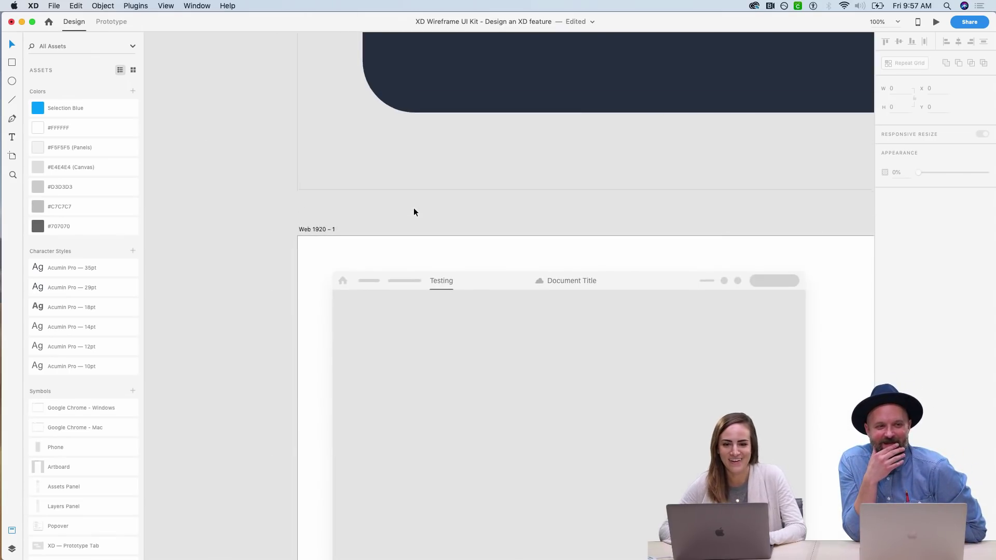
- Draw a sidebar rectangle down the mockup's left side with header-grey fill and no border
{"action": "scroll", "coordinate": [413, 207], "scroll_direction": "down", "scroll_amount": 4}
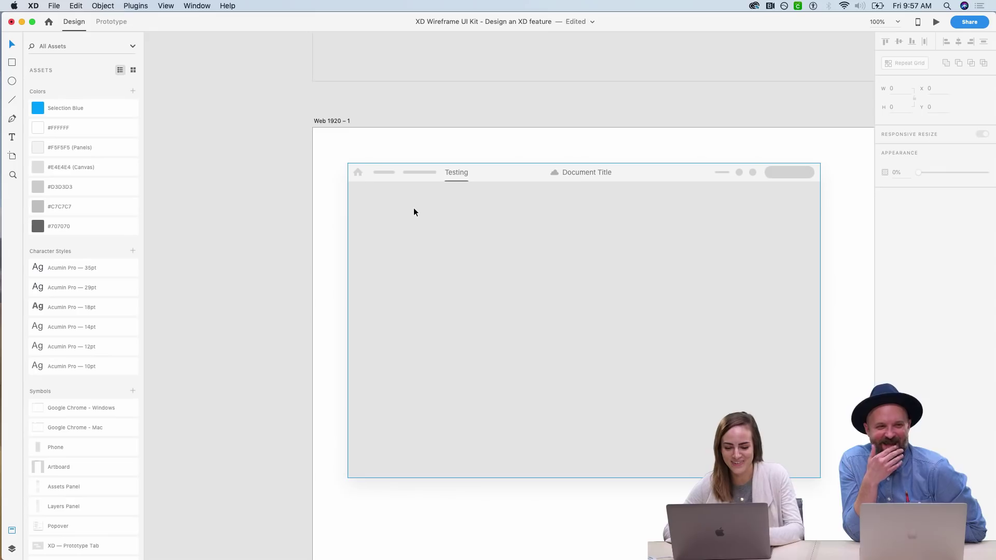
{"action": "scroll", "coordinate": [413, 207], "scroll_direction": "down", "scroll_amount": 1}
{"action": "scroll", "coordinate": [320, 183], "scroll_direction": "up", "scroll_amount": 1}
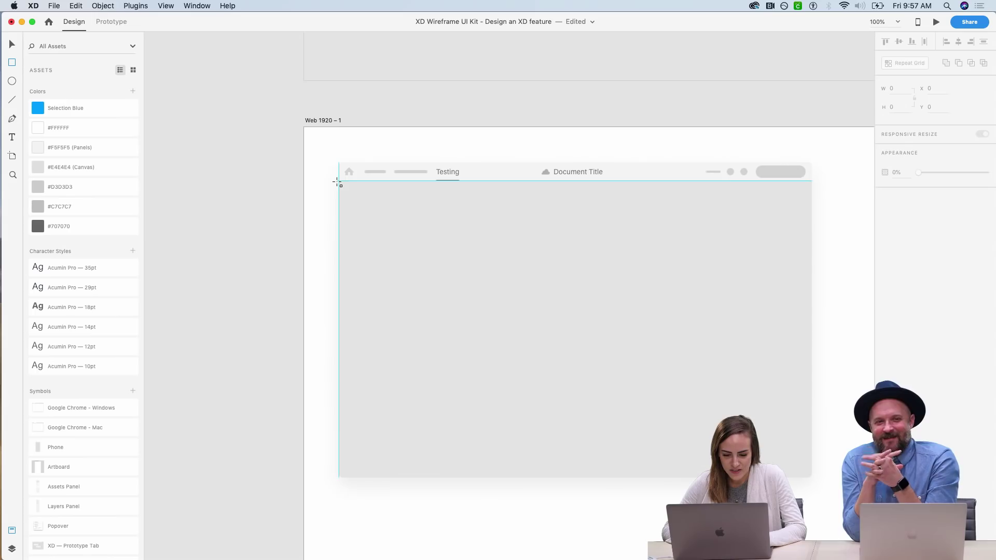
{"action": "mouse_move", "coordinate": [339, 182]}
{"action": "left_mouse_down"}
{"action": "mouse_move", "coordinate": [431, 352]}
{"action": "mouse_move", "coordinate": [421, 477]}
{"action": "left_mouse_up"}
{"action": "left_click", "coordinate": [986, 256]}
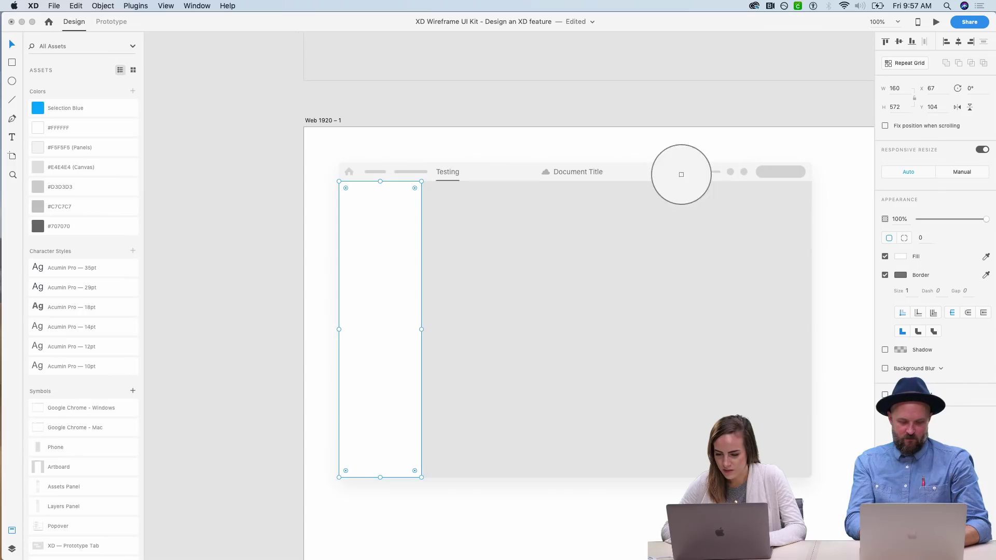
{"action": "left_click", "coordinate": [674, 172]}
{"action": "left_click", "coordinate": [884, 275]}
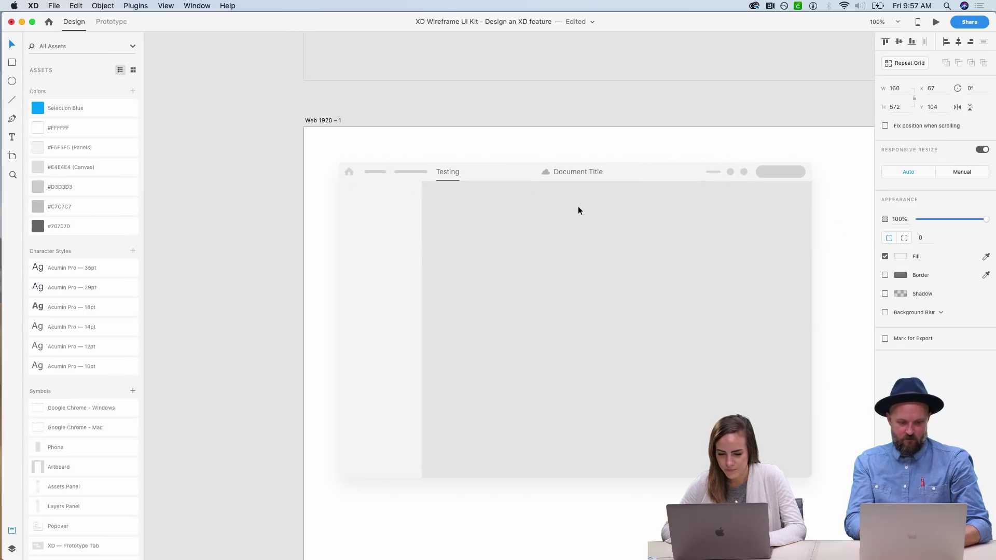
- Snap the sidebar's top edge just below the header at Y 107
{"action": "key", "text": "z"}
{"action": "left_click_drag", "start_coordinate": [303, 180], "coordinate": [523, 245]}
{"action": "key", "text": "v"}
{"action": "left_click", "coordinate": [425, 249]}
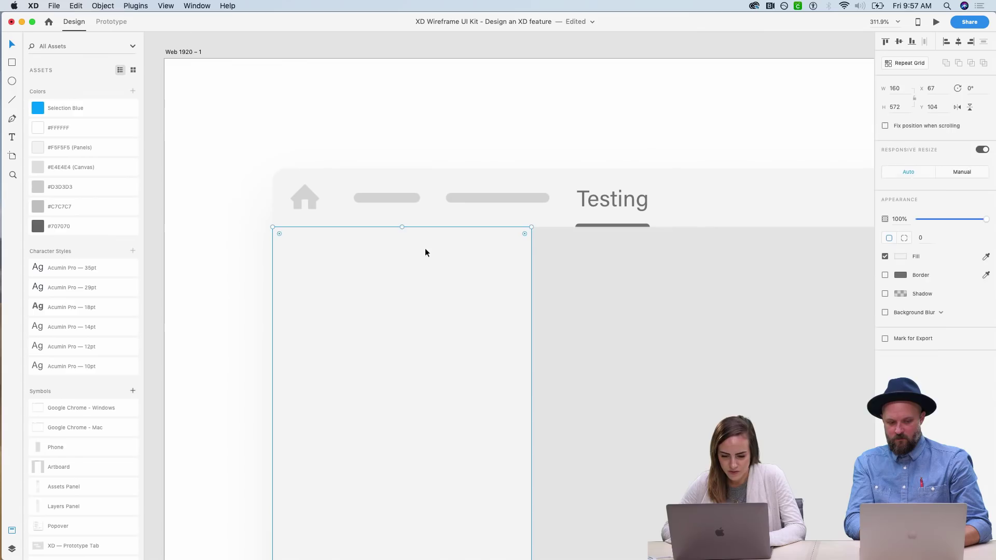
{"action": "left_click_drag", "start_coordinate": [404, 227], "coordinate": [402, 229]}
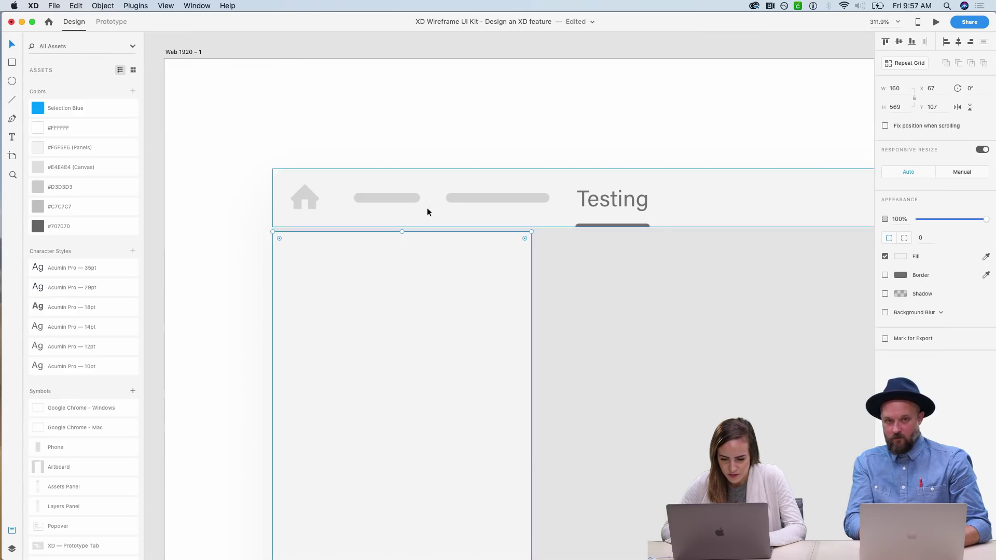
{"action": "left_click", "coordinate": [516, 132]}
{"action": "key", "text": "super+minus"}
{"action": "key", "text": "super+minus"}
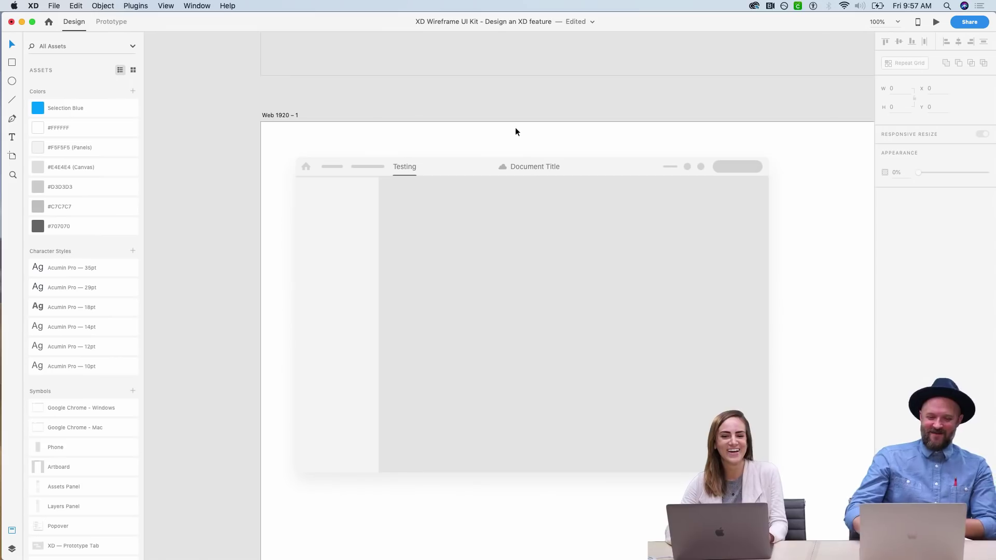
{"action": "scroll", "coordinate": [516, 129], "scroll_direction": "right", "scroll_amount": 1}
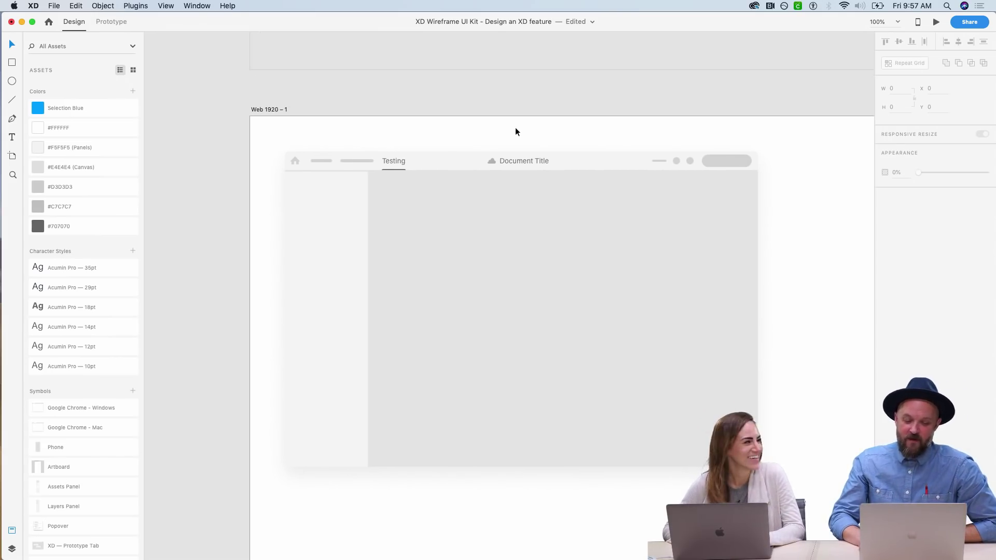
{"action": "scroll", "coordinate": [515, 132], "scroll_direction": "down", "scroll_amount": 2}
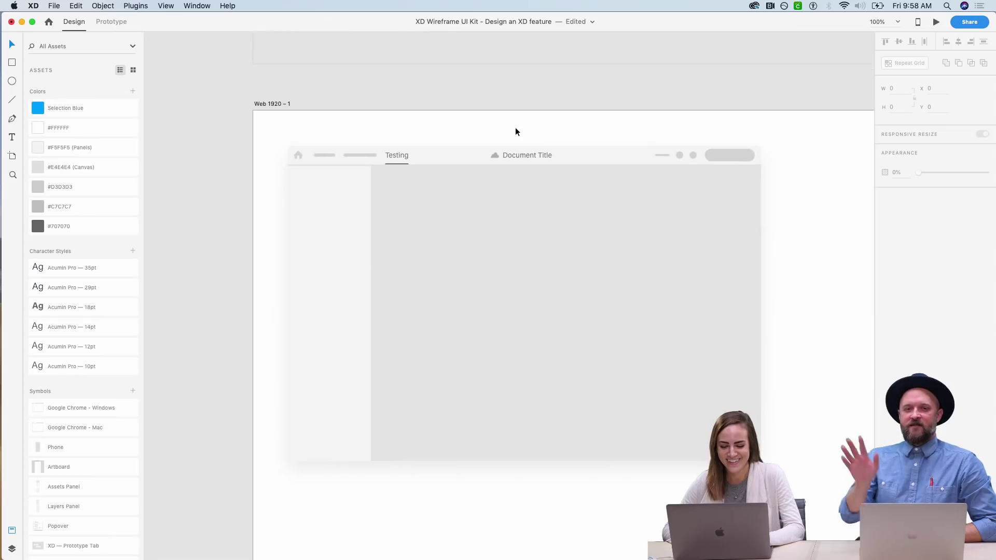
- Copy the Testing tab label into the left sidebar
{"action": "left_click", "coordinate": [429, 136]}
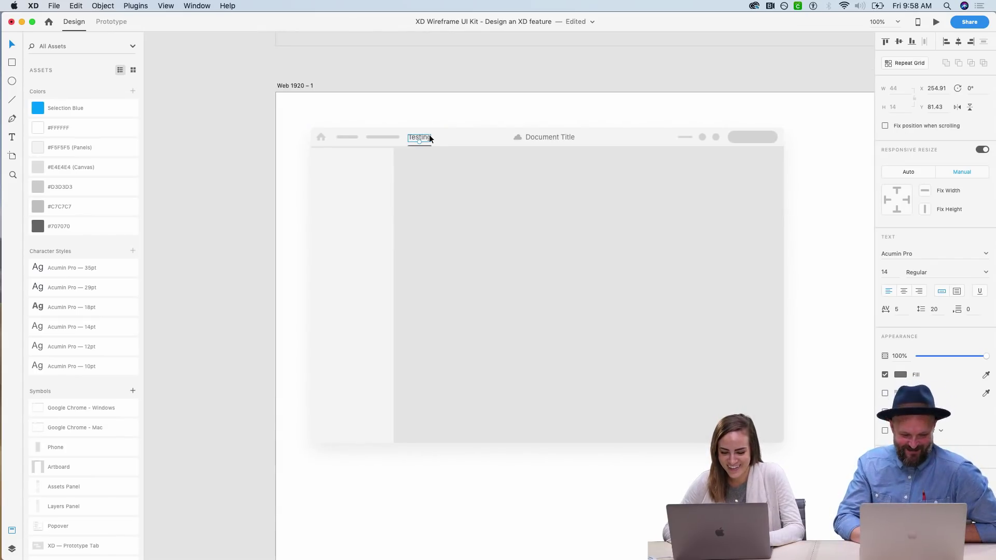
{"action": "left_click_drag", "start_coordinate": [428, 136], "coordinate": [328, 161]}
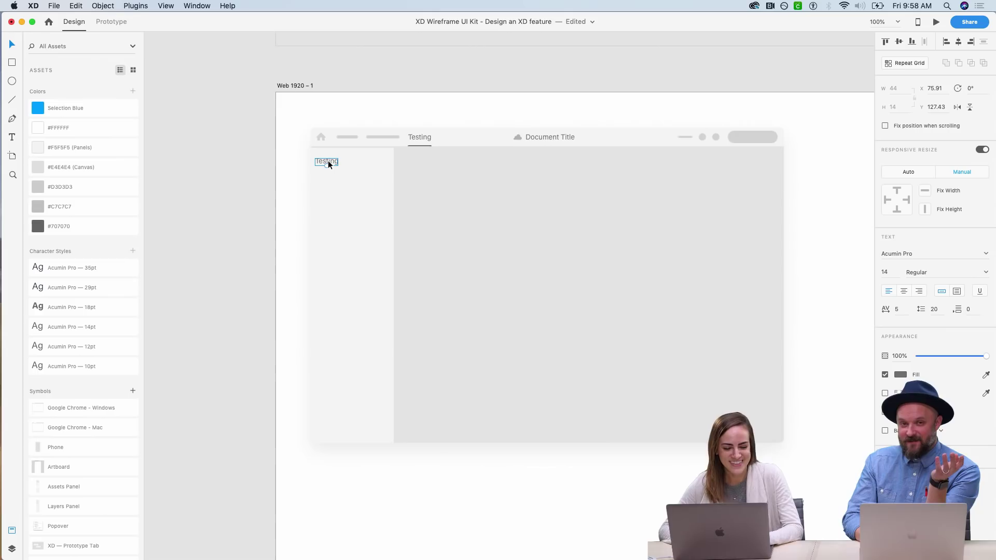
{"action": "scroll", "coordinate": [328, 162], "scroll_direction": "right", "scroll_amount": 3}
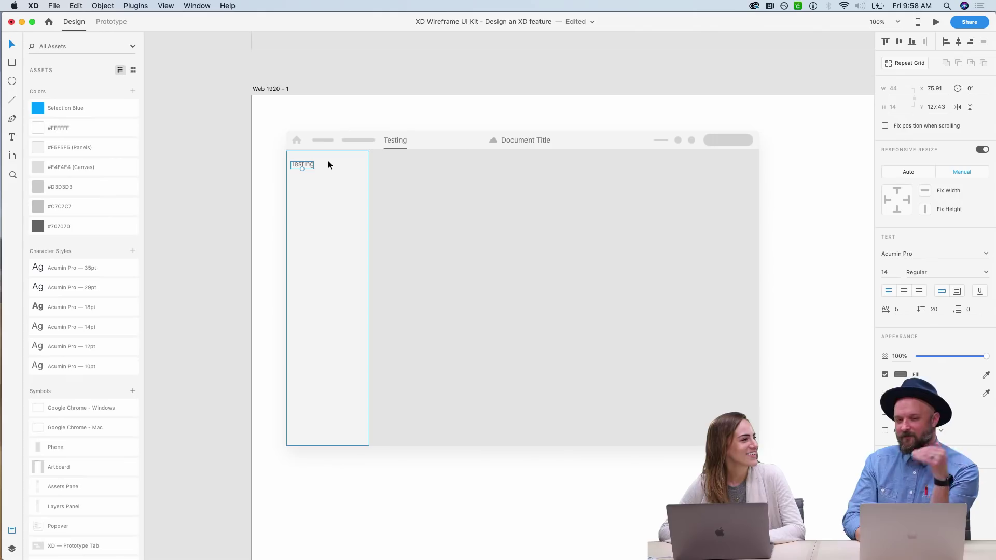
{"action": "scroll", "coordinate": [328, 164], "scroll_direction": "left", "scroll_amount": 3}
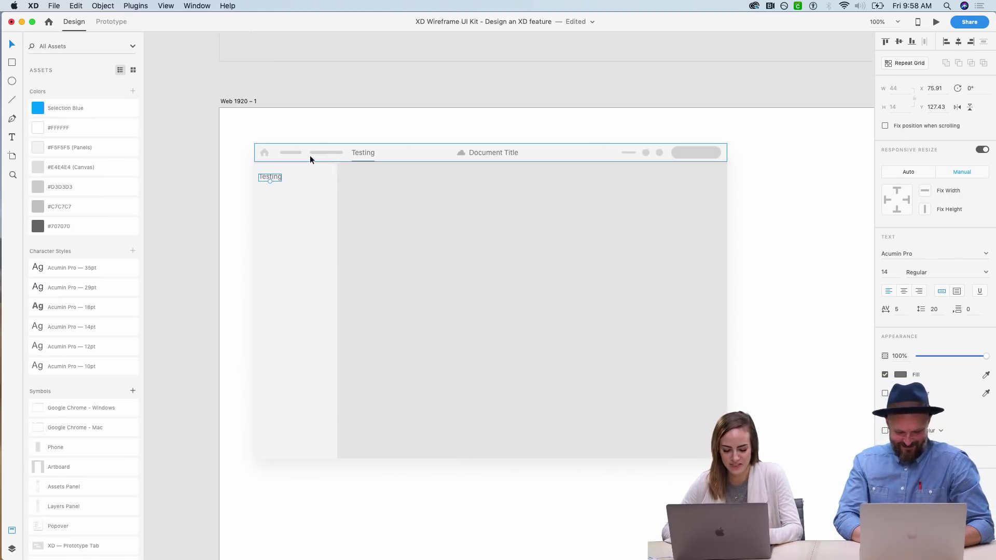
- Nudge the sidebar's Testing label slightly right and up within the panel
{"action": "key", "text": "z"}
{"action": "left_click_drag", "start_coordinate": [225, 114], "coordinate": [478, 238]}
{"action": "scroll", "coordinate": [478, 238], "scroll_direction": "right", "scroll_amount": 3}
{"action": "key", "text": "v"}
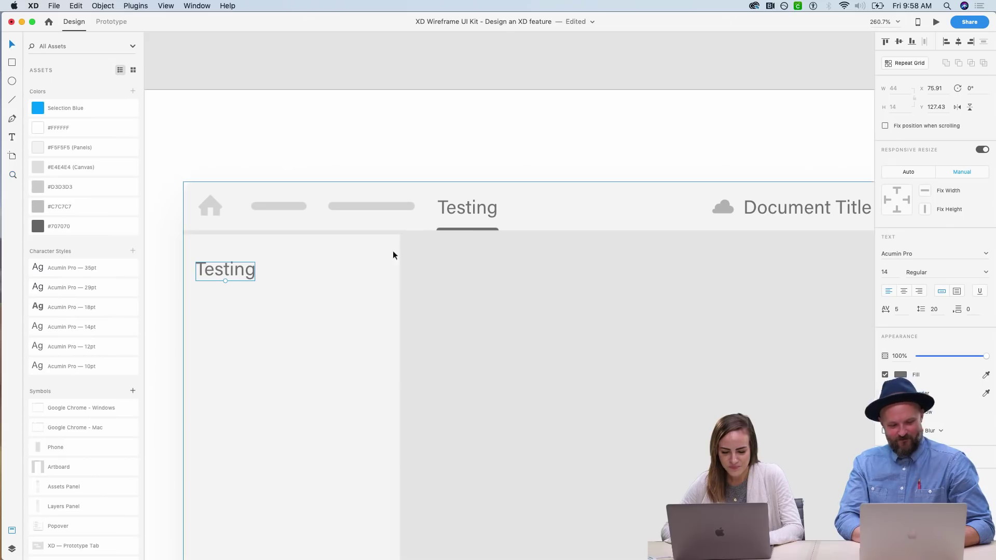
{"action": "left_click_drag", "start_coordinate": [232, 268], "coordinate": [241, 264]}
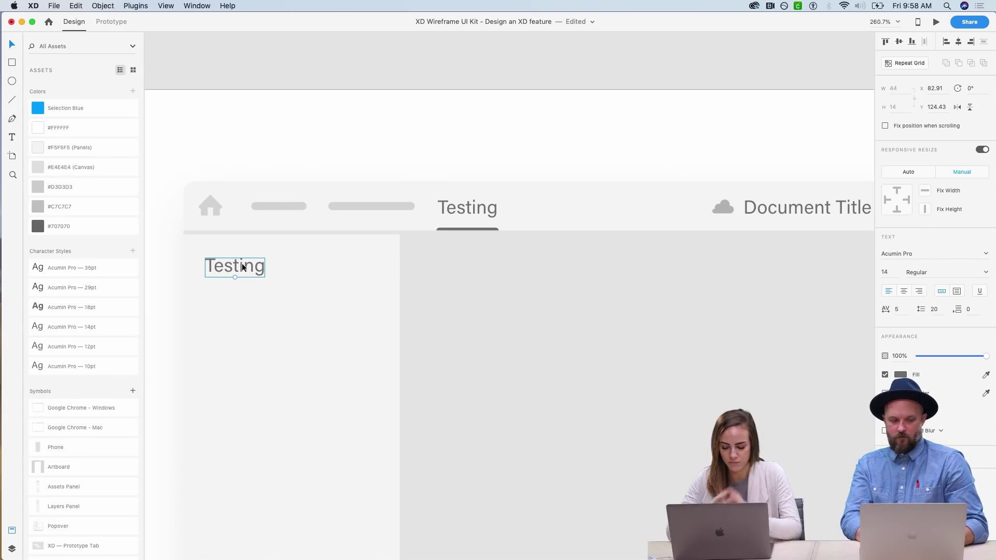
{"action": "scroll", "coordinate": [242, 263], "scroll_direction": "down", "scroll_amount": 5}
{"action": "left_click", "coordinate": [182, 232]}
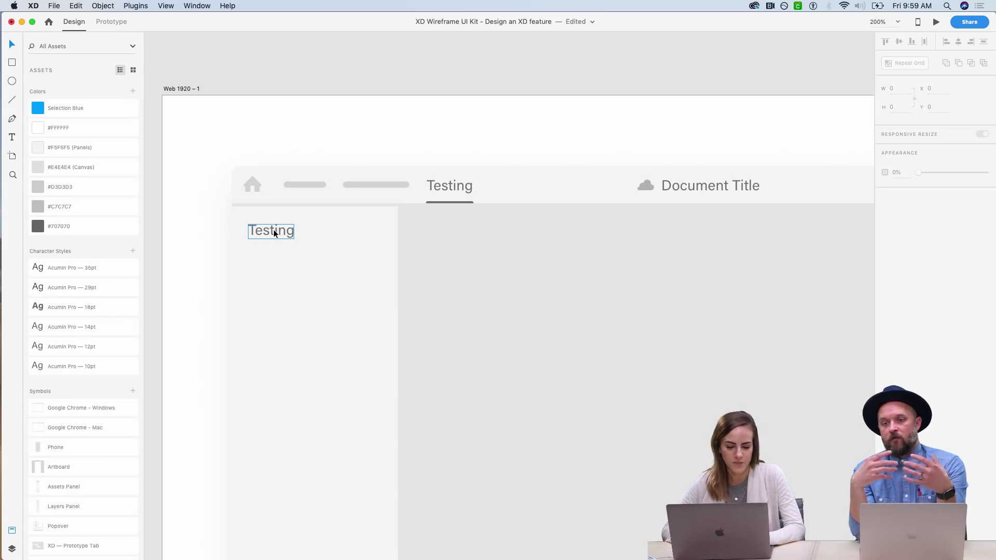
{"action": "scroll", "coordinate": [273, 229], "scroll_direction": "down", "scroll_amount": 2}
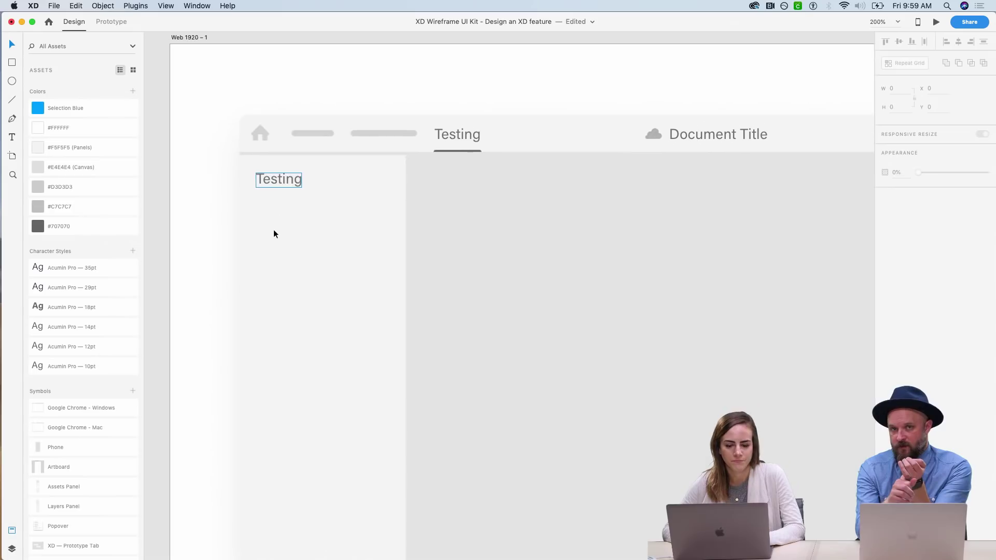
{"action": "scroll", "coordinate": [273, 229], "scroll_direction": "down", "scroll_amount": 1}
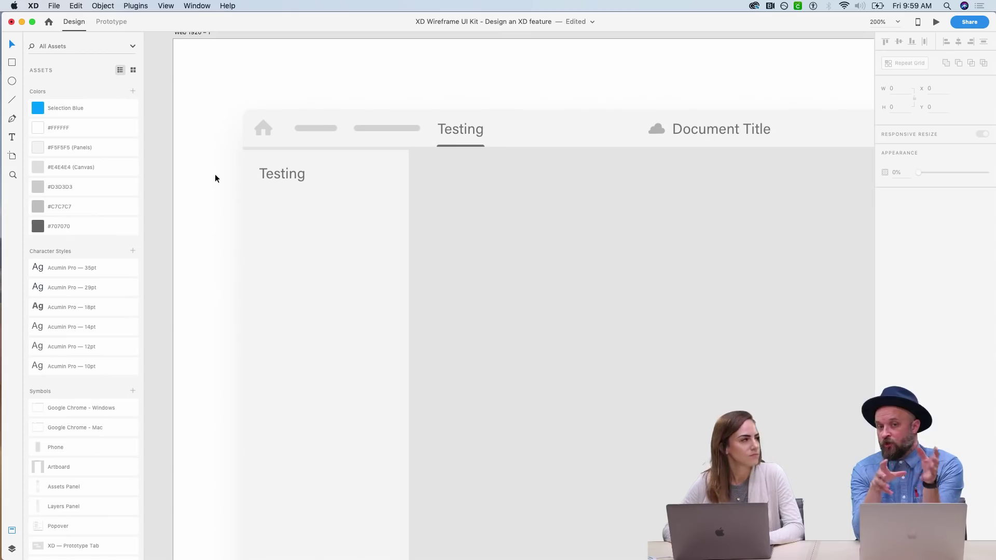
- Retype the sidebar label from 'Testing' to 'A/B Test'
{"action": "left_click", "coordinate": [270, 183]}
{"action": "double_click", "coordinate": [271, 173]}
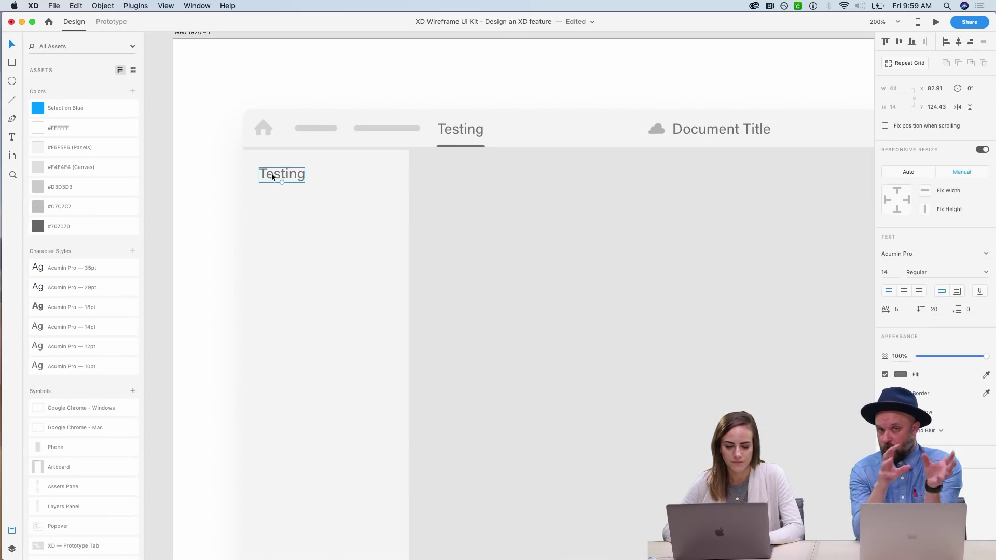
{"action": "double_click", "coordinate": [272, 174]}
{"action": "type", "text": "A/"}
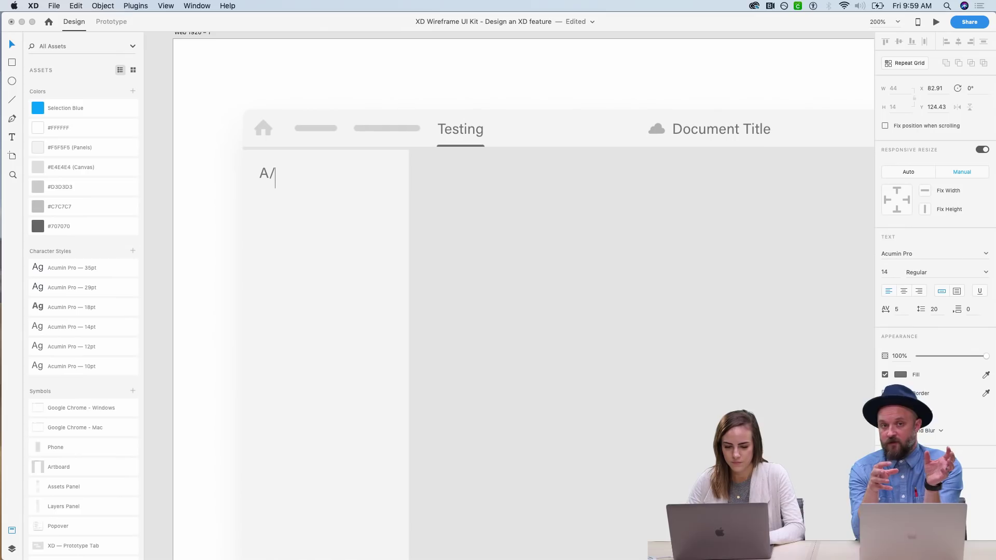
{"action": "type", "text": "B Test"}
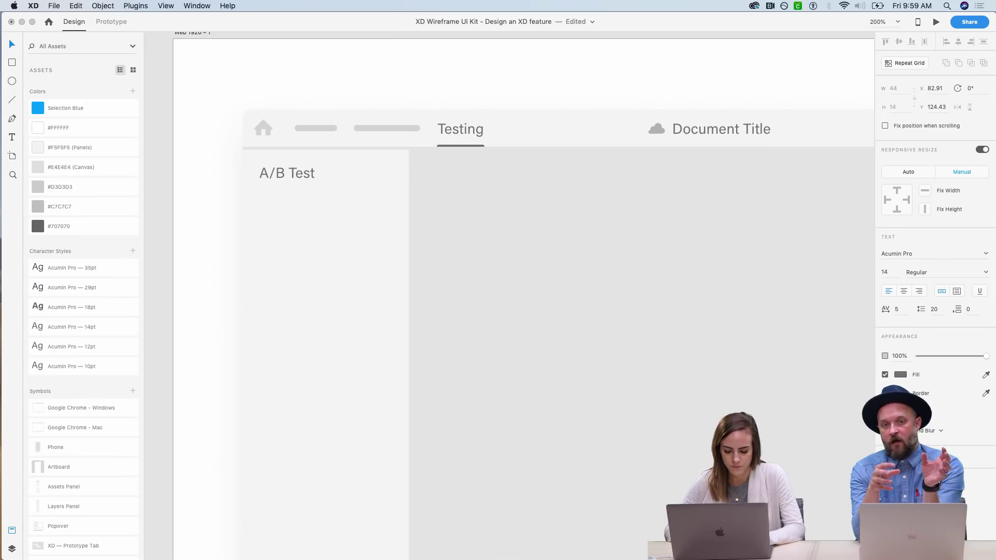
{"action": "type", "text": "ing"}
{"action": "key", "text": "BackSpace"}
{"action": "key", "text": "BackSpace"}
{"action": "key", "text": "BackSpace"}
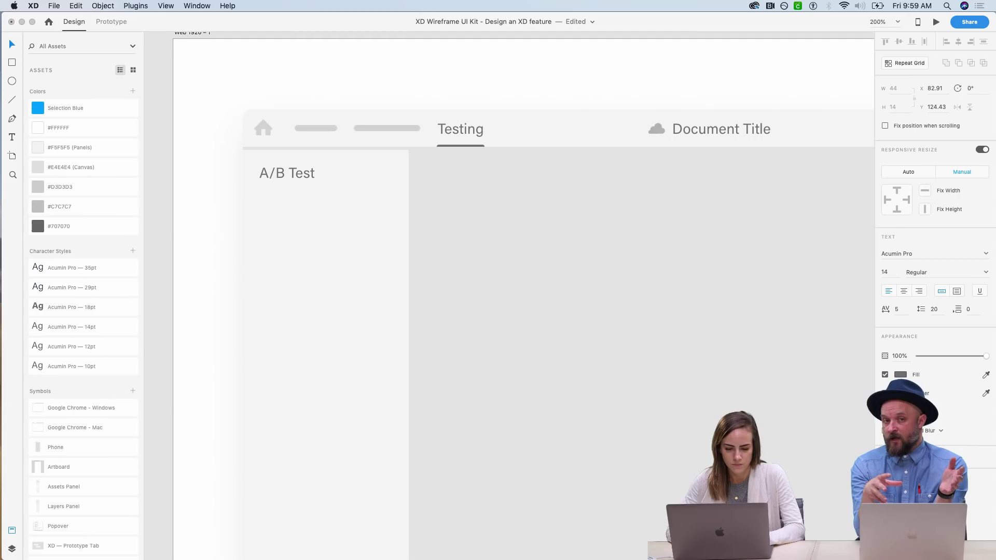
{"action": "key", "text": "Escape"}
{"action": "left_click_drag", "start_coordinate": [307, 173], "coordinate": [297, 235]}
{"action": "key", "text": "Delete"}
- Set the A/B Test label's font size to 10 pt
{"action": "left_click", "coordinate": [276, 177]}
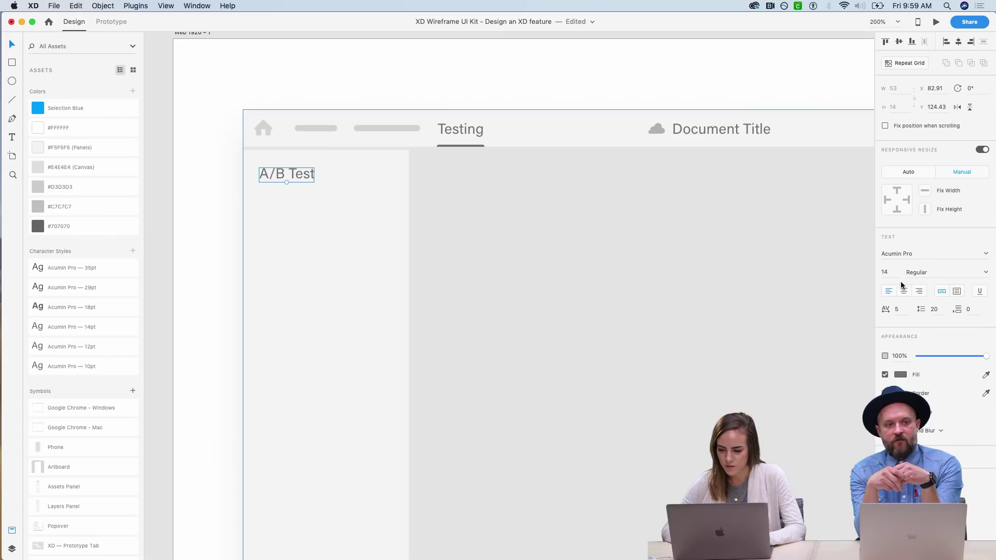
{"action": "left_click", "coordinate": [888, 272]}
{"action": "type", "text": "10"}
{"action": "key", "text": "Return"}
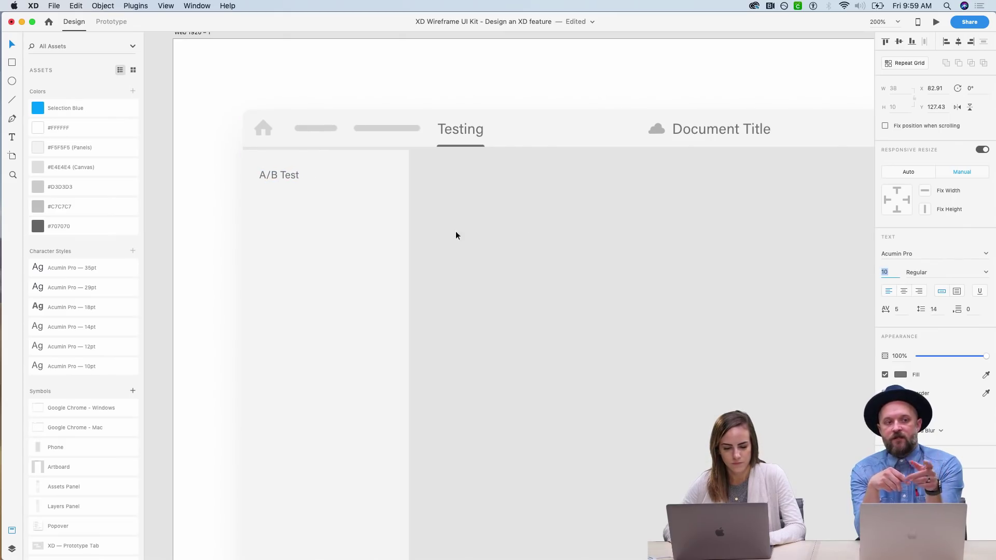
{"action": "left_click", "coordinate": [206, 231]}
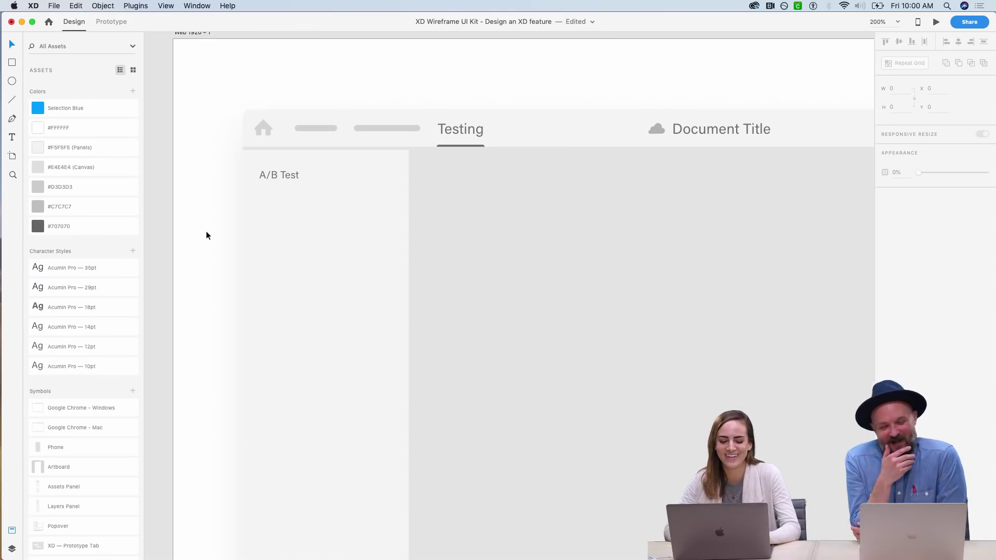
- Shrink the A/B Test label's font size to 9 pt
{"action": "scroll", "coordinate": [206, 232], "scroll_direction": "down", "scroll_amount": 2}
{"action": "scroll", "coordinate": [206, 233], "scroll_direction": "right", "scroll_amount": 2}
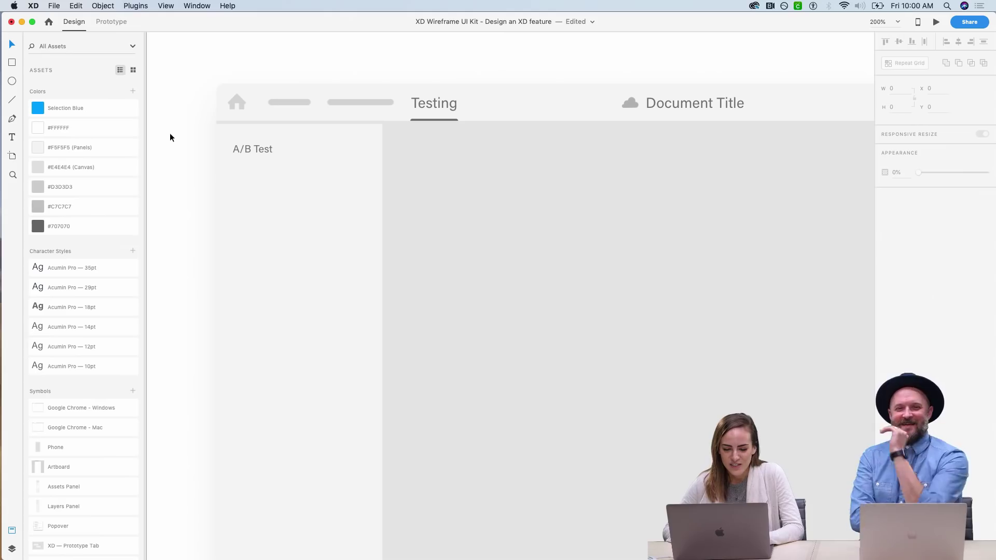
{"action": "left_click", "coordinate": [264, 151]}
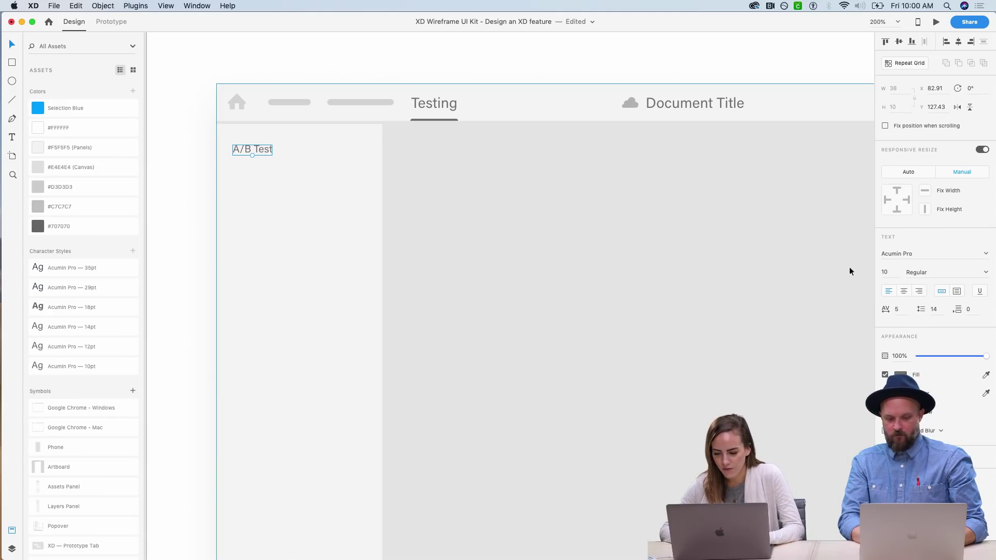
{"action": "left_click", "coordinate": [885, 272]}
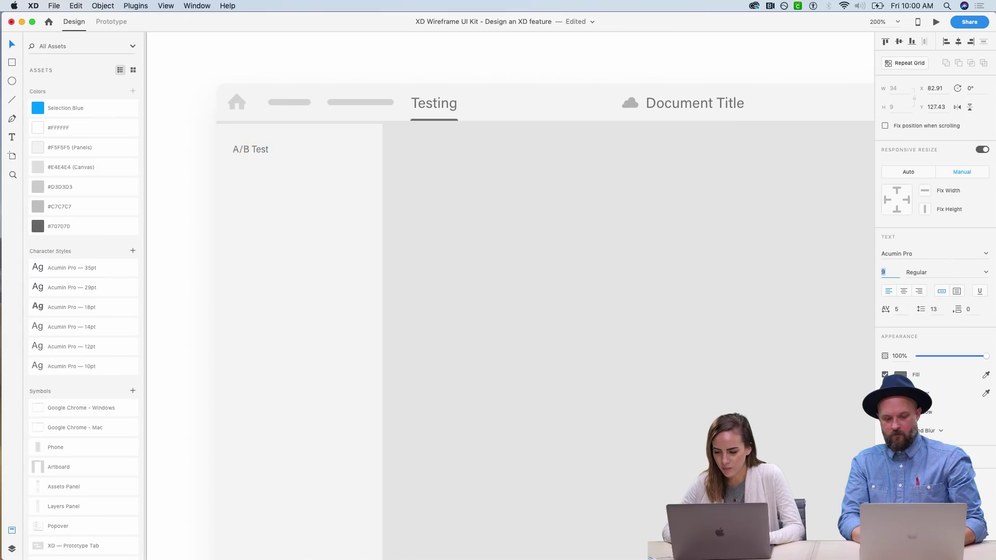
{"action": "left_click", "coordinate": [190, 154]}
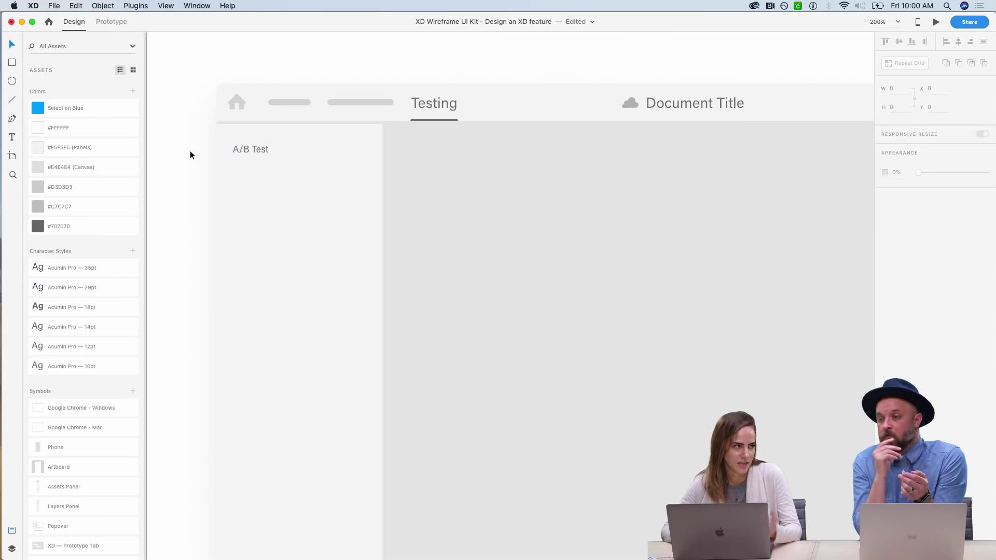
- Save the label as an Acumin Pro 9pt character style and duplicate it
{"action": "left_click", "coordinate": [265, 148]}
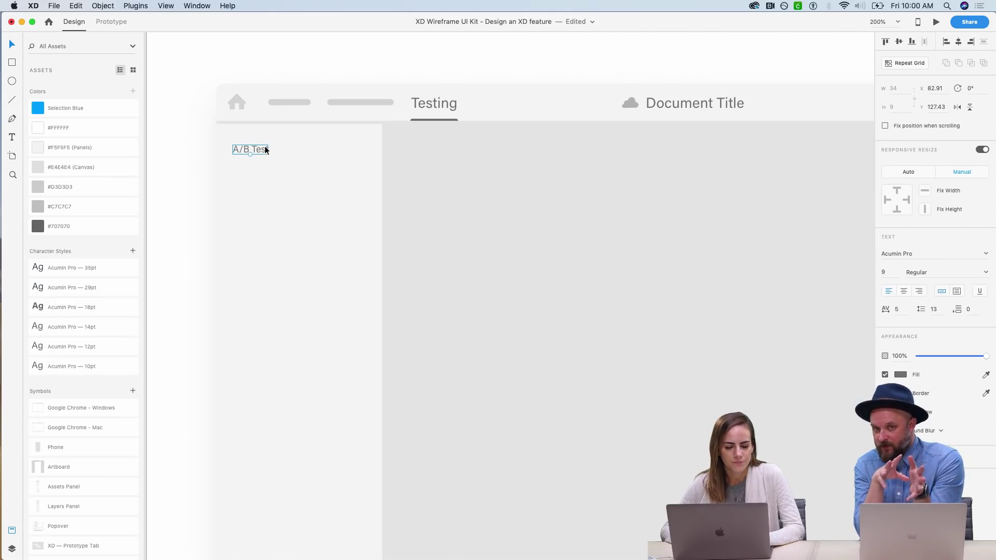
{"action": "left_click", "coordinate": [133, 251]}
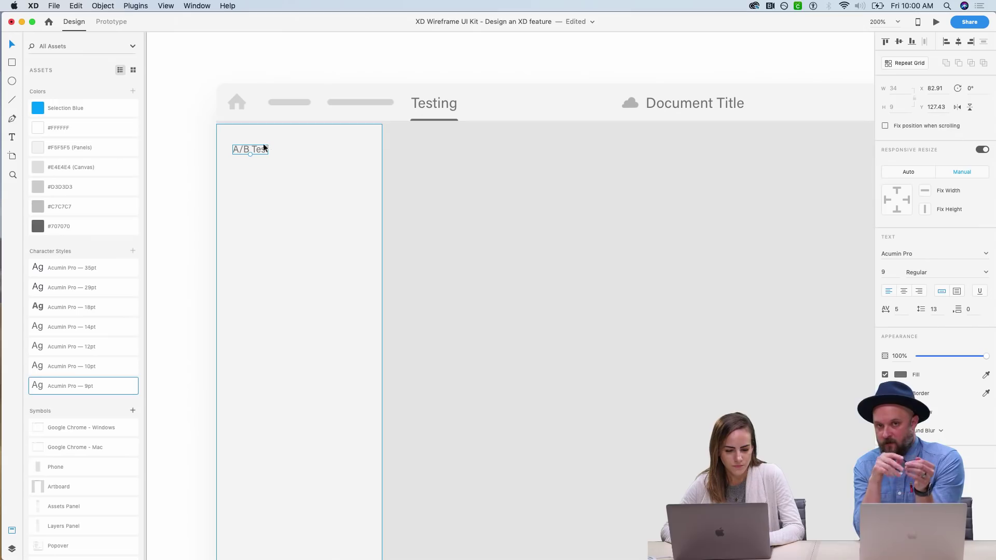
{"action": "key", "text": "super+d"}
- Move the copied label below A/B Test and retype it as 'Eye Tracking Test'
{"action": "left_click_drag", "start_coordinate": [256, 149], "coordinate": [252, 211]}
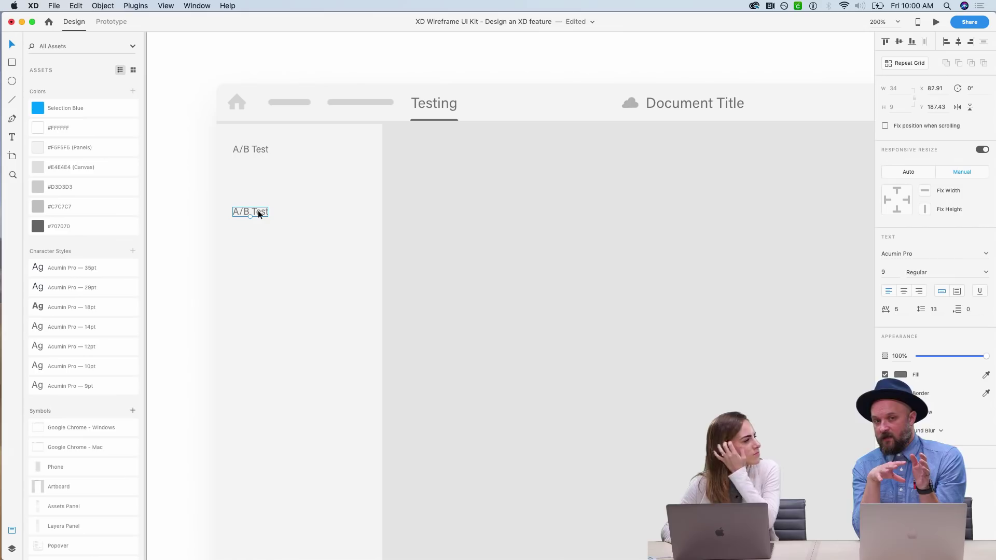
{"action": "double_click", "coordinate": [257, 211]}
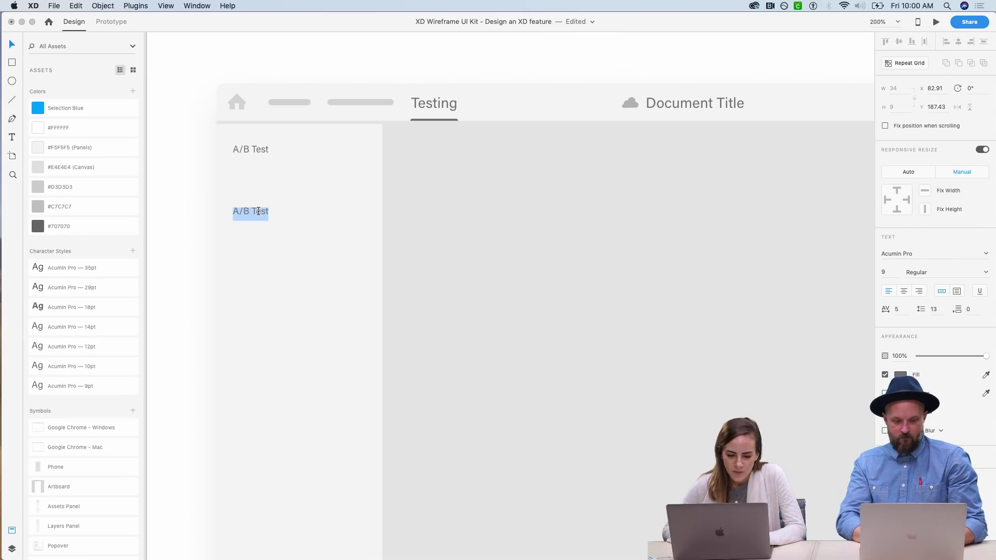
{"action": "type", "text": "Ey"}
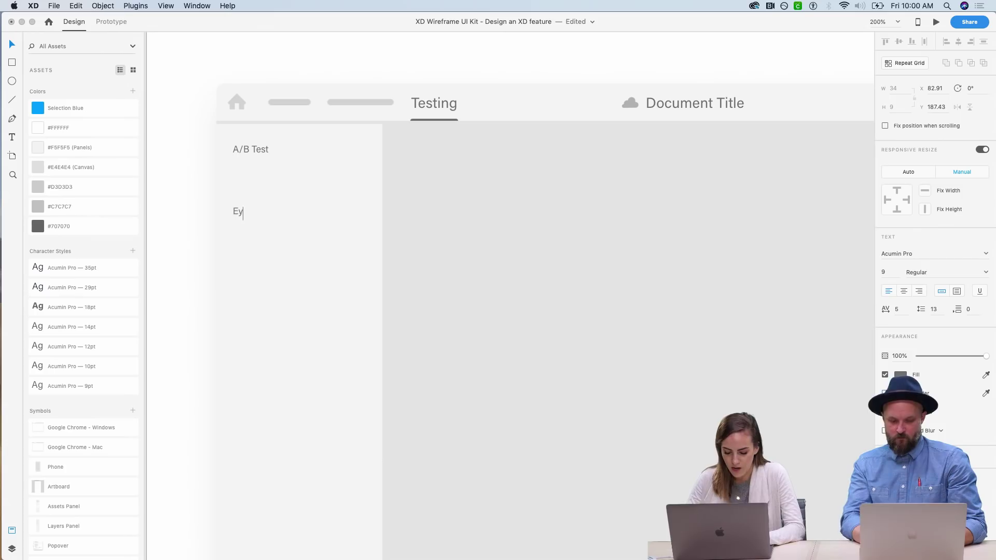
{"action": "type", "text": "e Tracking Test"}
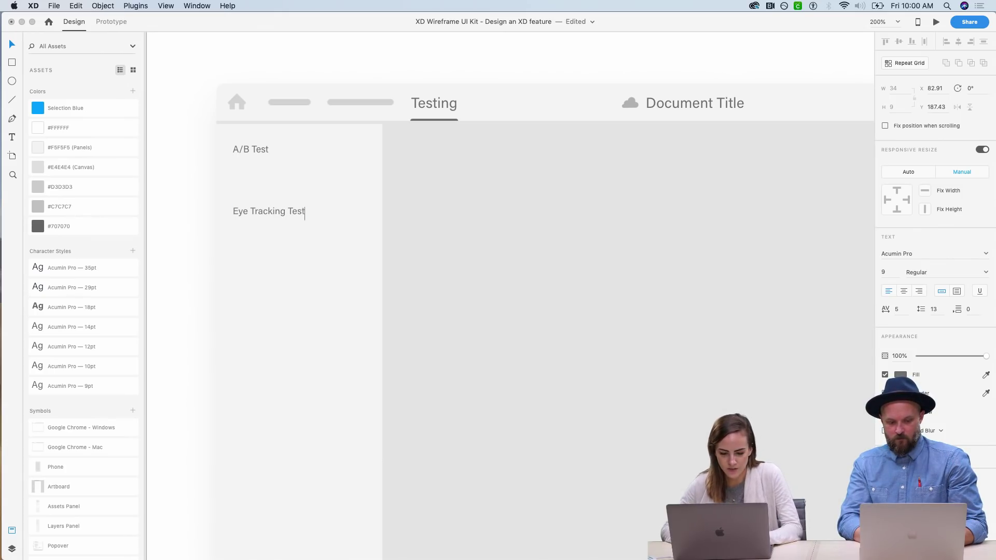
{"action": "key", "text": "Escape"}
{"action": "left_click", "coordinate": [178, 217]}
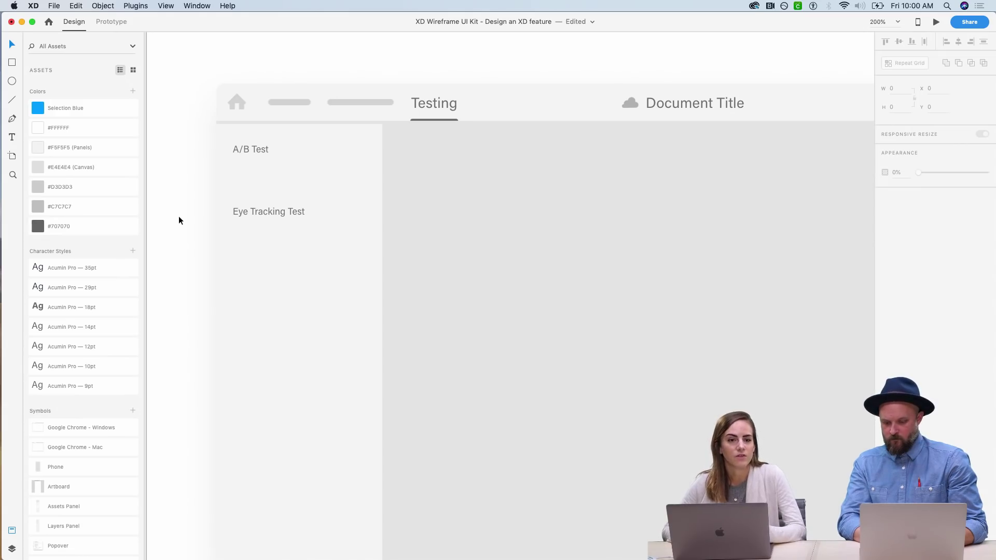
- Duplicate Eye Tracking Test further down and rename the copy 'Device Selector'
{"action": "left_click", "coordinate": [240, 212]}
{"action": "key", "text": "super+d"}
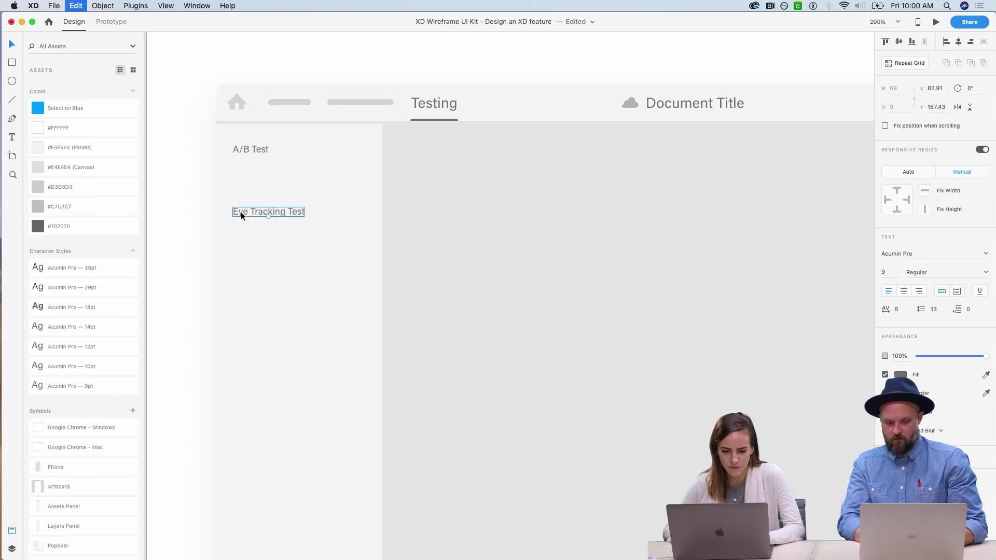
{"action": "left_click_drag", "start_coordinate": [261, 211], "coordinate": [261, 282]}
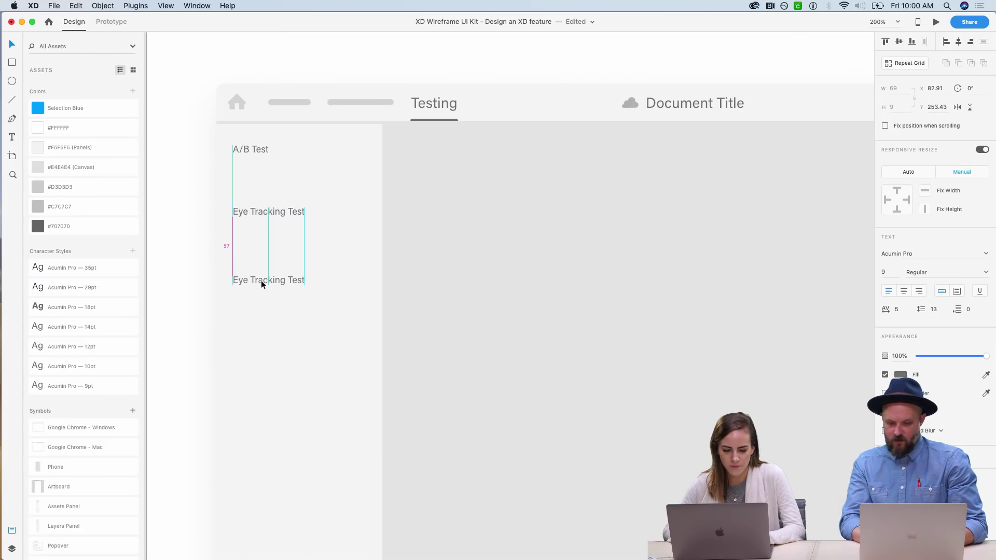
{"action": "left_click", "coordinate": [199, 282]}
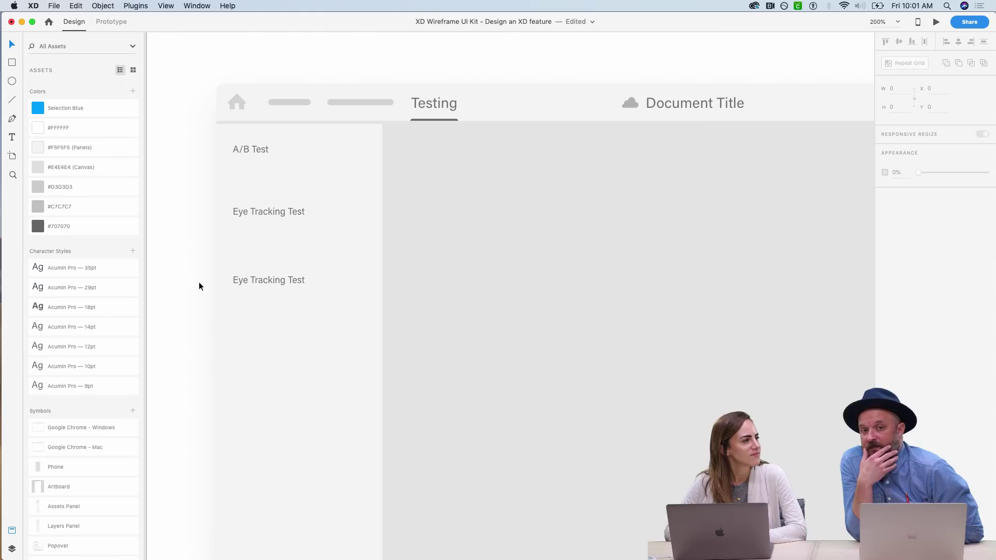
{"action": "double_click", "coordinate": [255, 280]}
{"action": "type", "text": "Device S"}
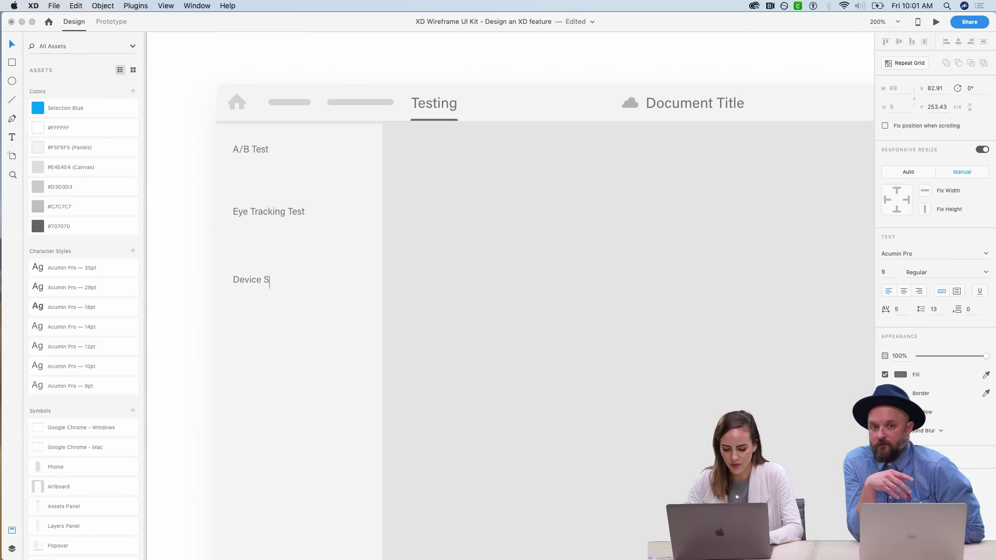
{"action": "type", "text": "elector"}
{"action": "key", "text": "Escape"}
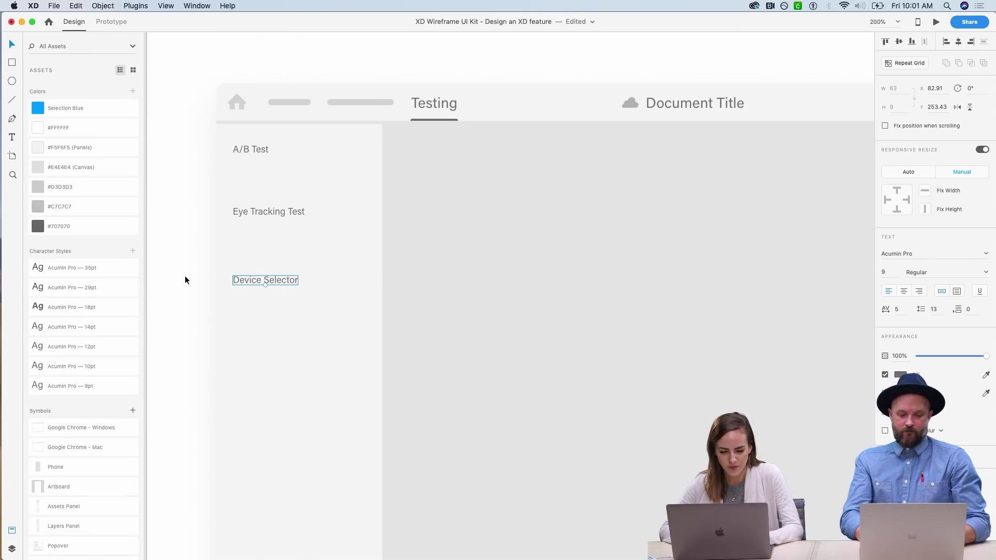
{"action": "left_click", "coordinate": [181, 276]}
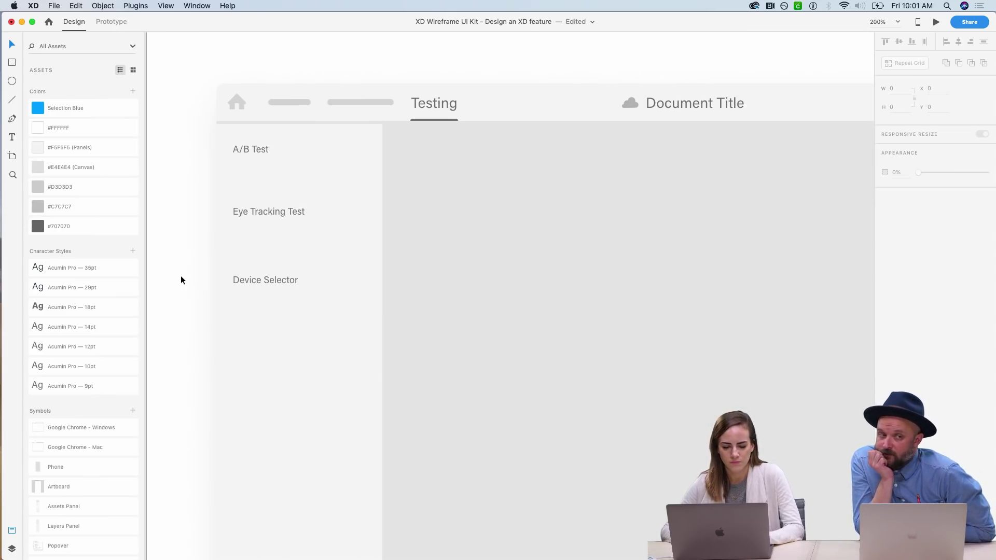
- Place a copy of Device Selector lower down and rename it 'Duration'
{"action": "left_click", "coordinate": [249, 282]}
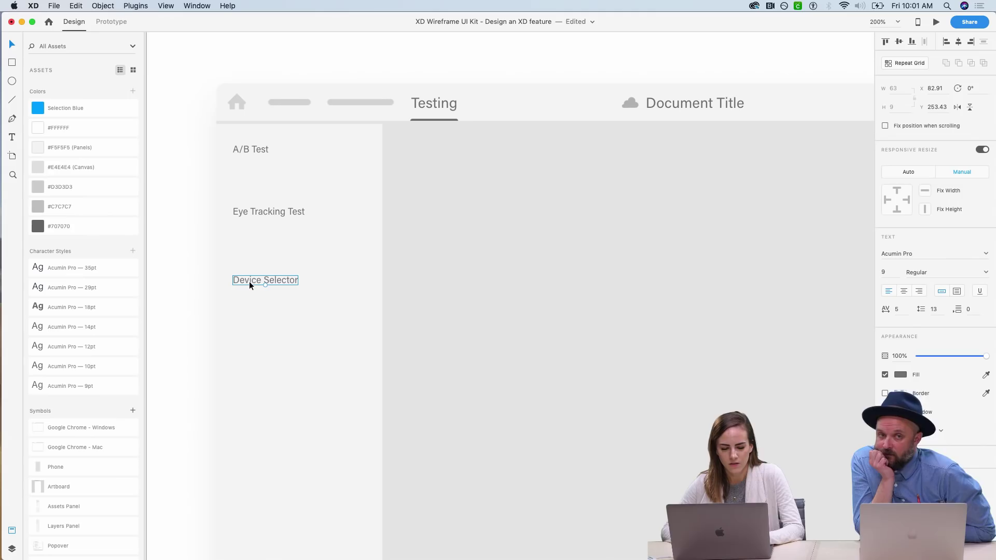
{"action": "left_click_drag", "start_coordinate": [249, 283], "coordinate": [250, 347], "text": "alt"}
{"action": "double_click", "coordinate": [251, 347]}
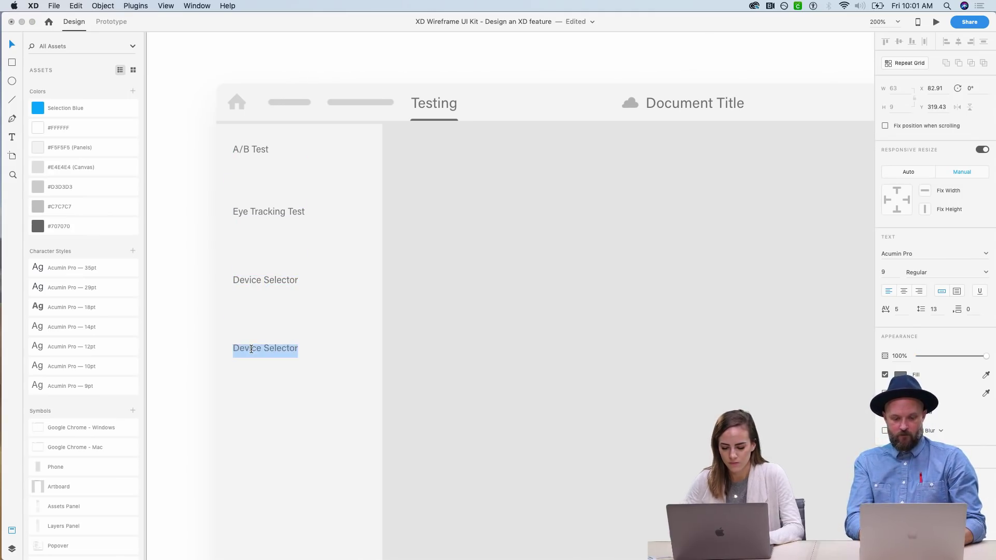
{"action": "type", "text": "Duration"}
{"action": "key", "text": "Escape"}
{"action": "left_click", "coordinate": [182, 283]}
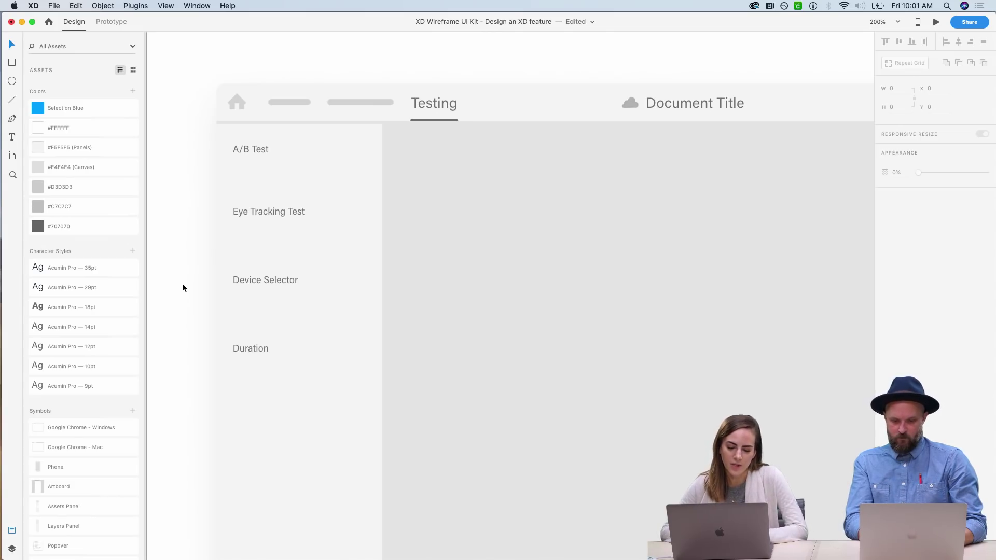
{"action": "left_click", "coordinate": [254, 152]}
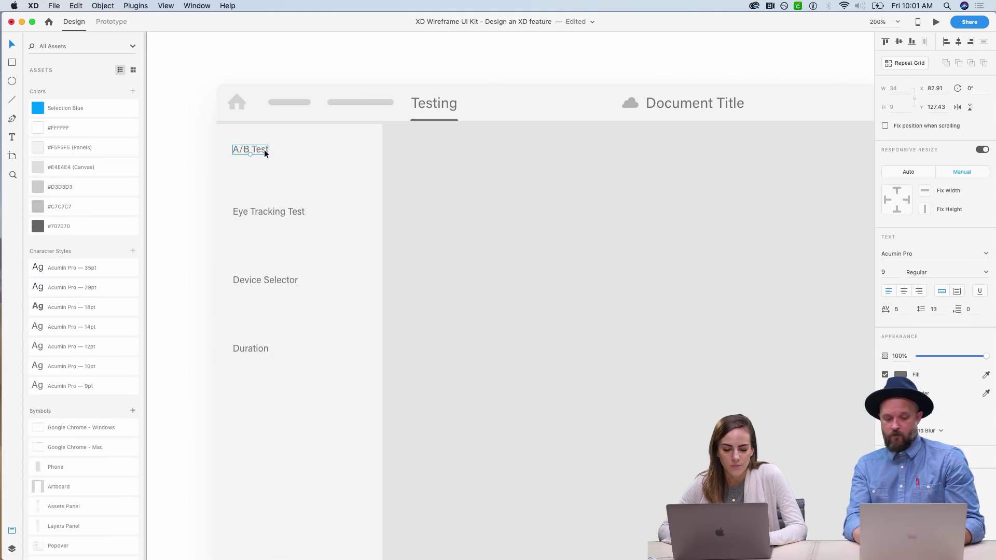
- Paste a copy of A/B Test to its right and retype it as 'By Date'
{"action": "key", "text": "super+c"}
{"action": "key", "text": "super+v"}
{"action": "left_click_drag", "start_coordinate": [262, 150], "coordinate": [345, 149]}
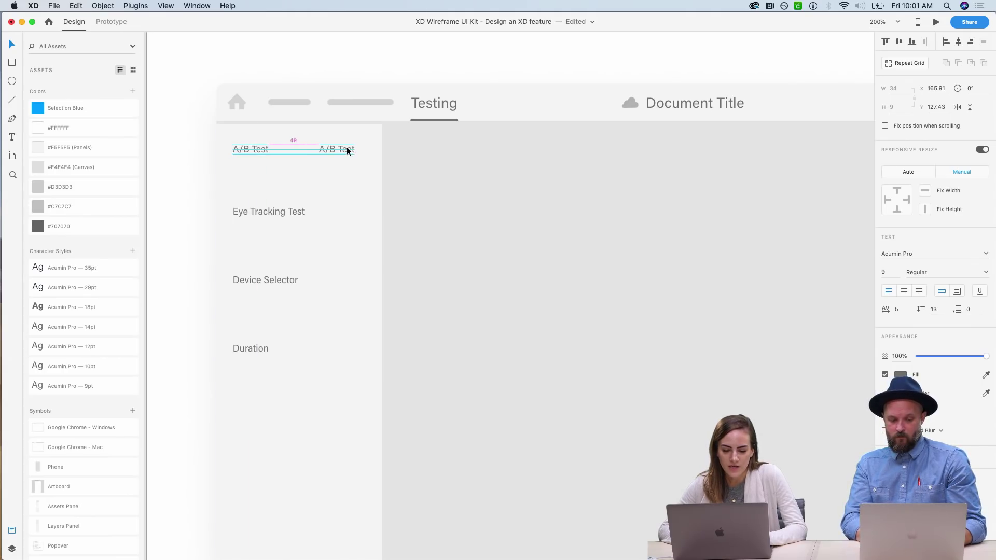
{"action": "double_click", "coordinate": [347, 149]}
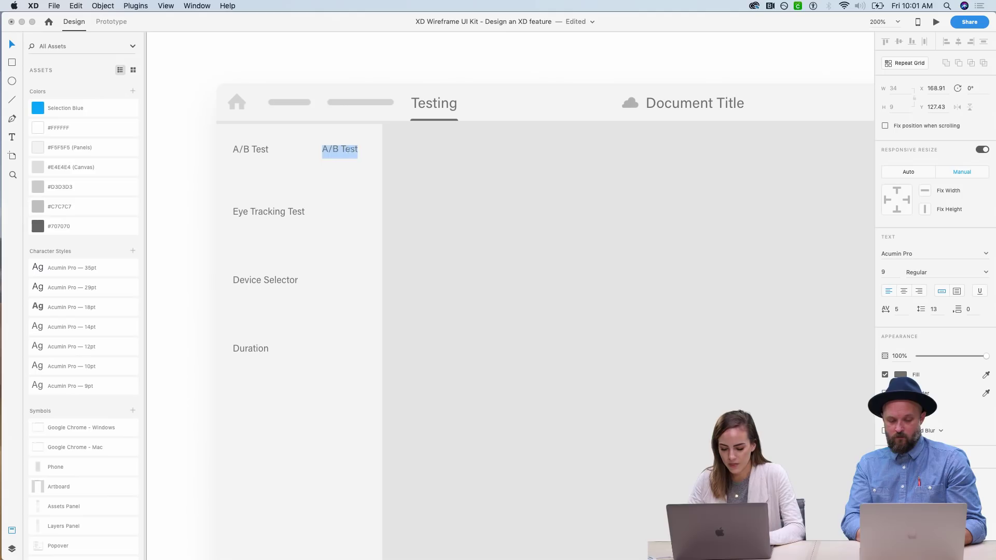
{"action": "type", "text": "By Date"}
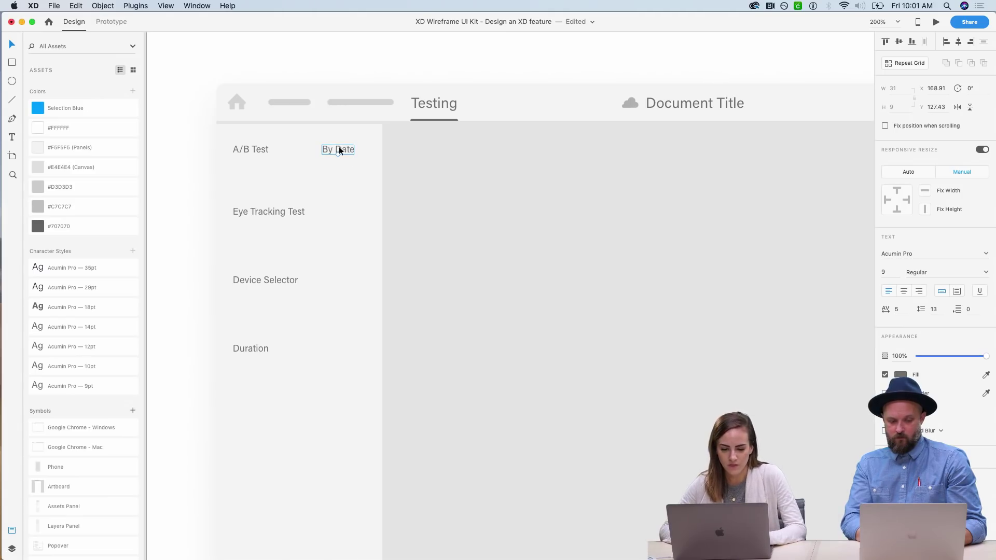
{"action": "left_click", "coordinate": [198, 173]}
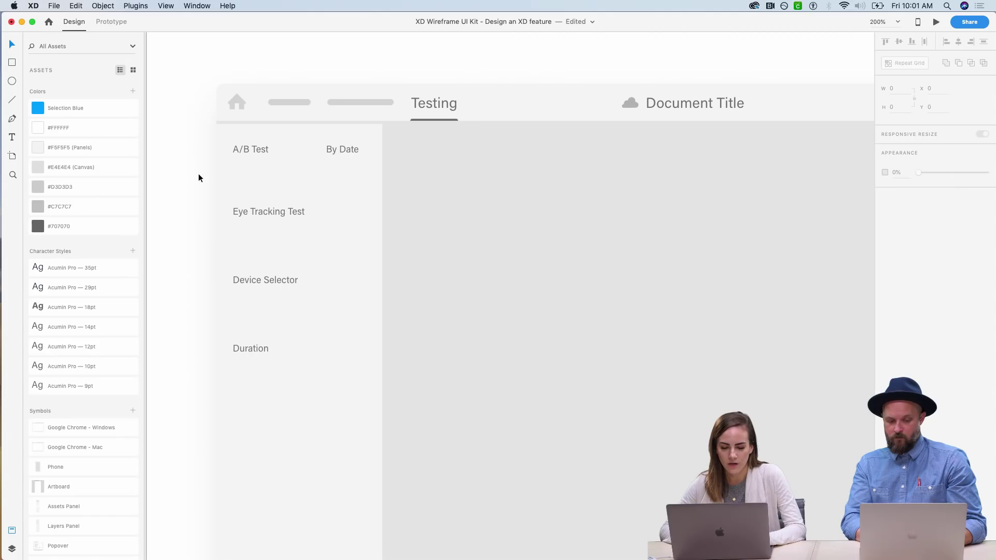
- Set the By Date label to 7 pt and shift it further right in its row
{"action": "left_click", "coordinate": [351, 150]}
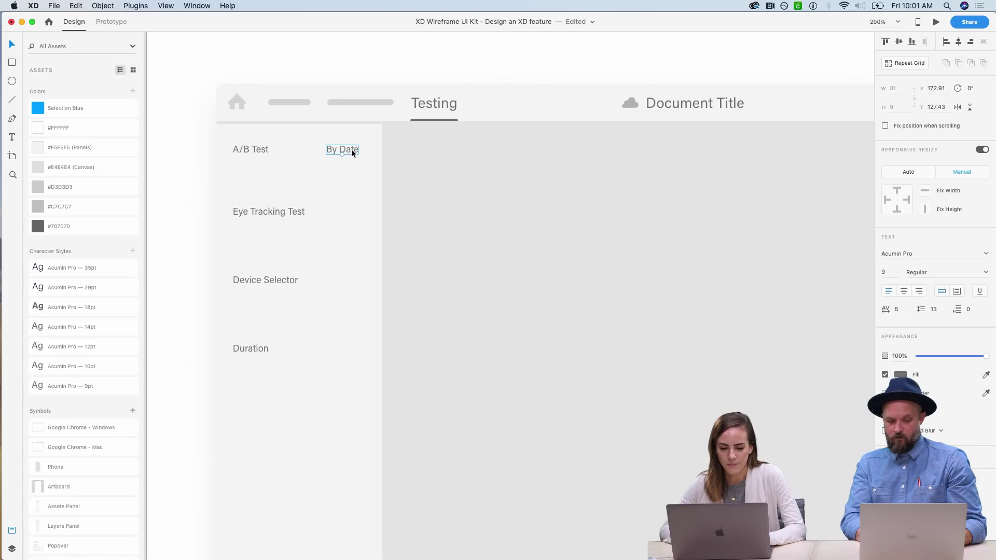
{"action": "left_click", "coordinate": [888, 272]}
{"action": "type", "text": "7"}
{"action": "key", "text": "Return"}
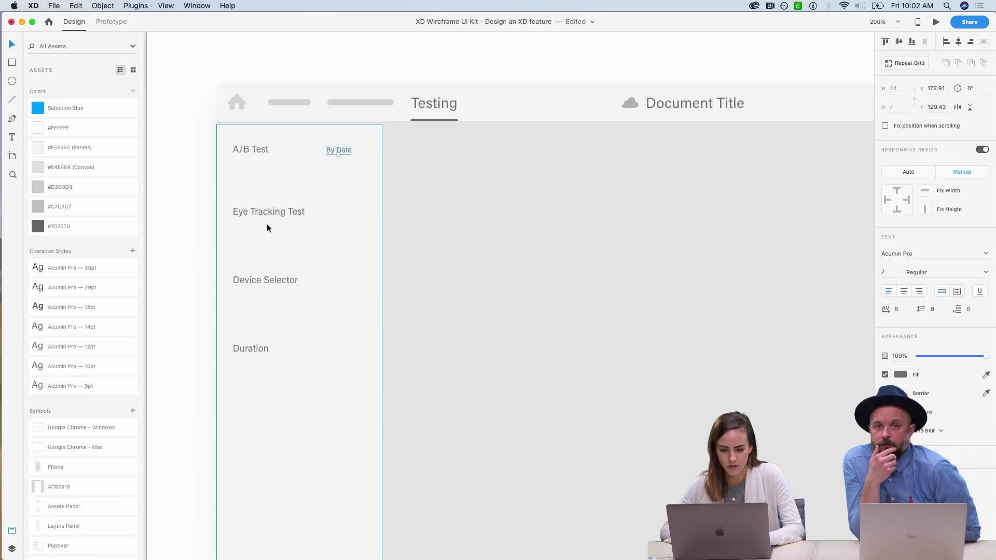
{"action": "left_click", "coordinate": [183, 209]}
{"action": "left_click_drag", "start_coordinate": [334, 151], "coordinate": [347, 151]}
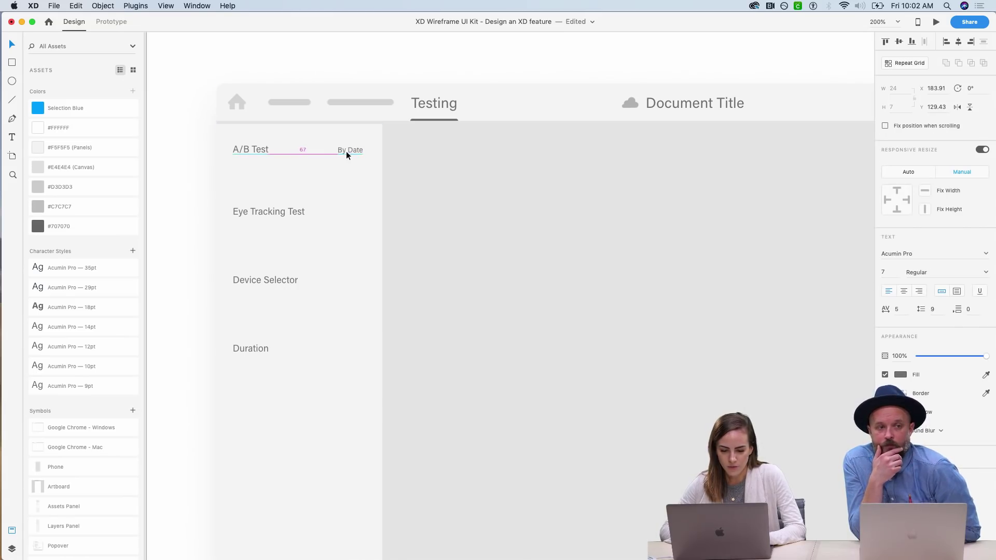
{"action": "left_click", "coordinate": [264, 153]}
- Duplicate A/B Test as an indented item beneath it reading 'Design 1'
{"action": "left_click_drag", "start_coordinate": [264, 154], "coordinate": [273, 173]}
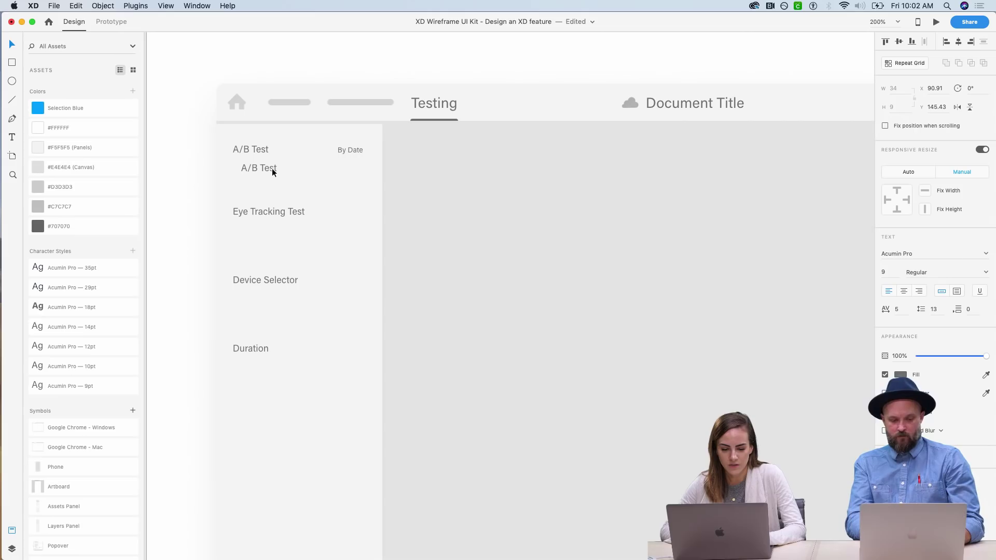
{"action": "double_click", "coordinate": [272, 172]}
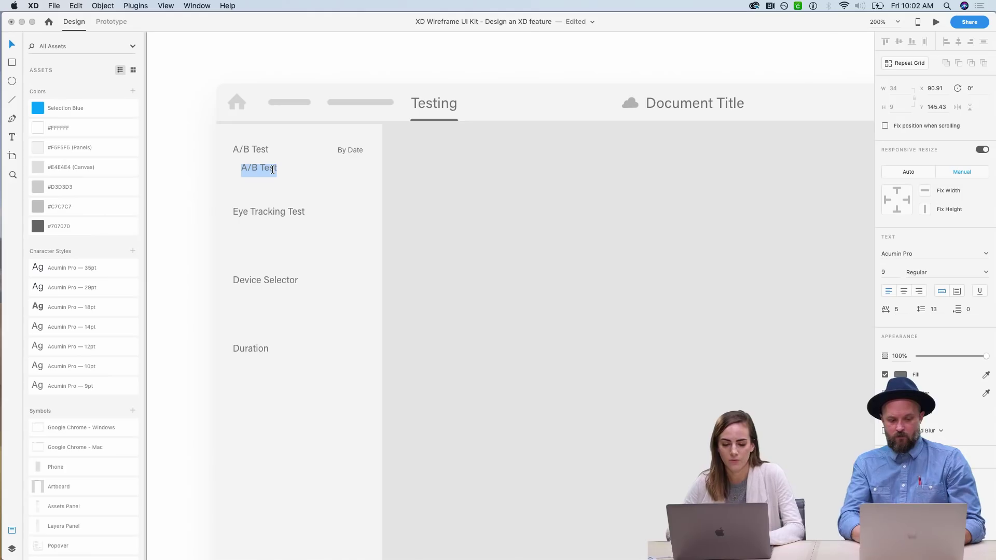
{"action": "type", "text": "Desi"}
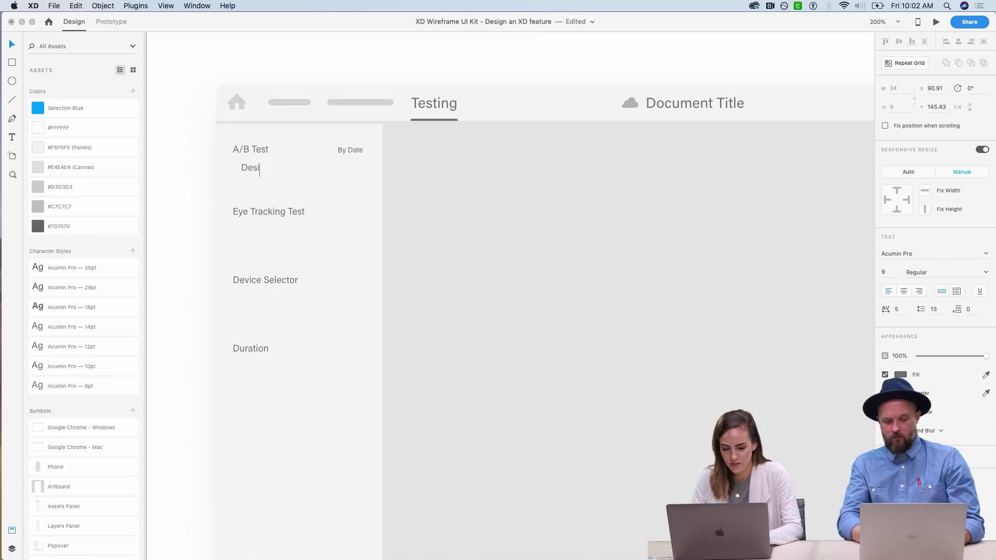
{"action": "type", "text": "gn 1"}
{"action": "key", "text": "Escape"}
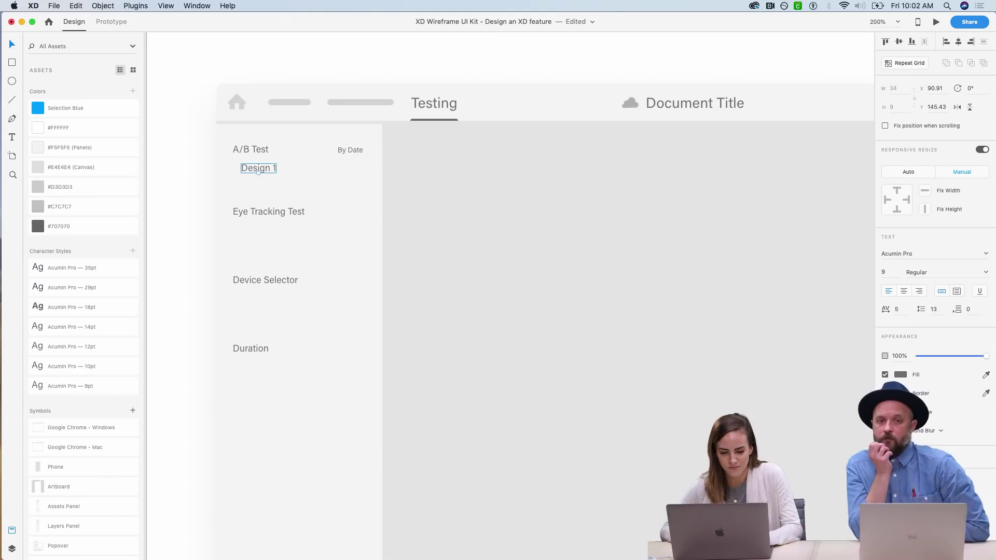
- Make Design 1 a Repeat Grid and extend it to four rows
{"action": "left_click", "coordinate": [892, 63]}
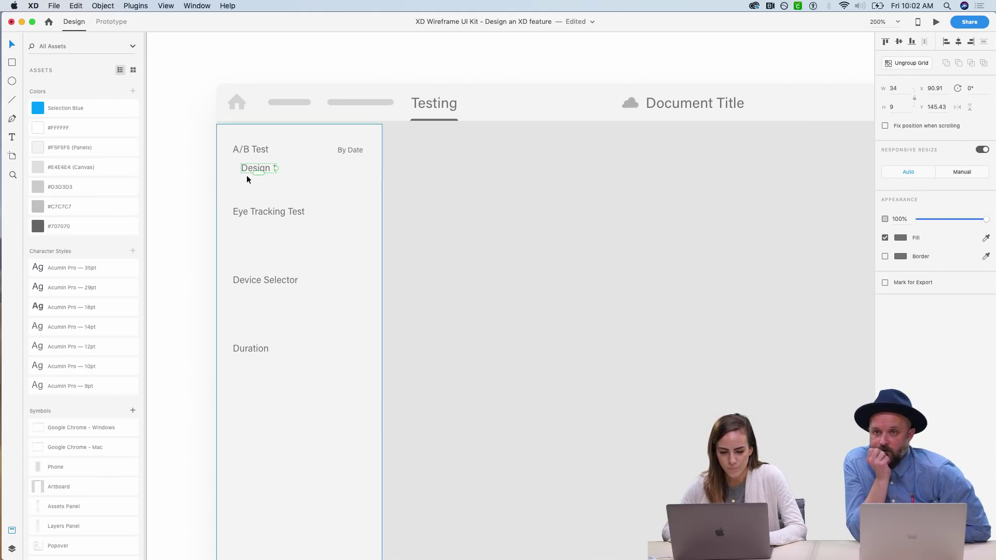
{"action": "left_click_drag", "start_coordinate": [258, 174], "coordinate": [289, 241]}
{"action": "left_click", "coordinate": [192, 232]}
{"action": "left_click", "coordinate": [261, 210]}
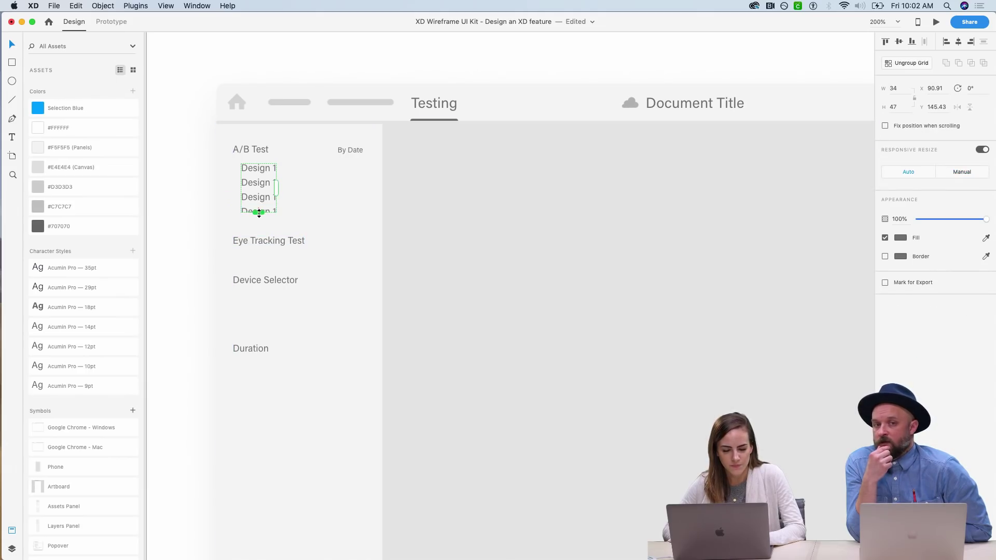
{"action": "left_click_drag", "start_coordinate": [259, 212], "coordinate": [259, 220]}
{"action": "left_click", "coordinate": [198, 220]}
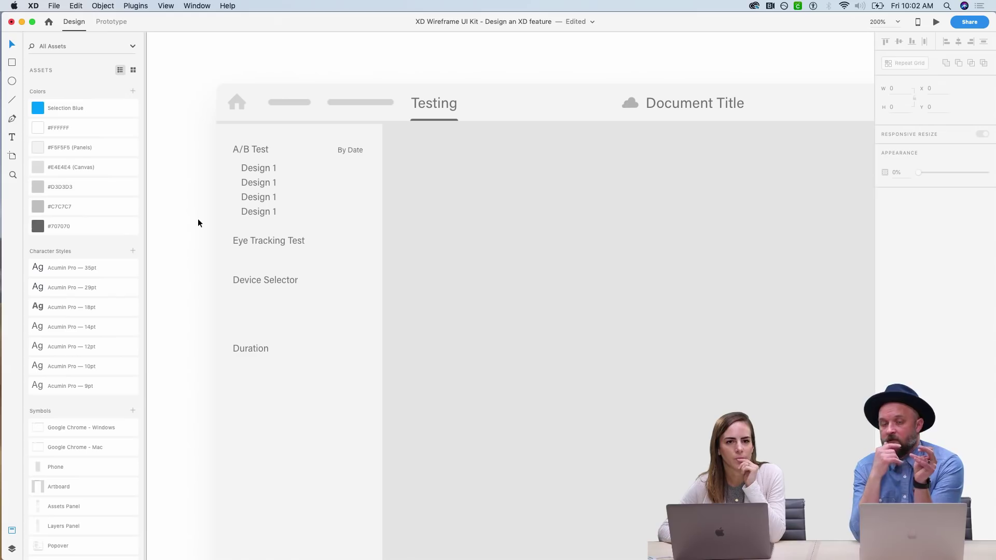
- Preview the wireframe, then lower Device Selector about 30 px in the sidebar
{"action": "left_click", "coordinate": [936, 23]}
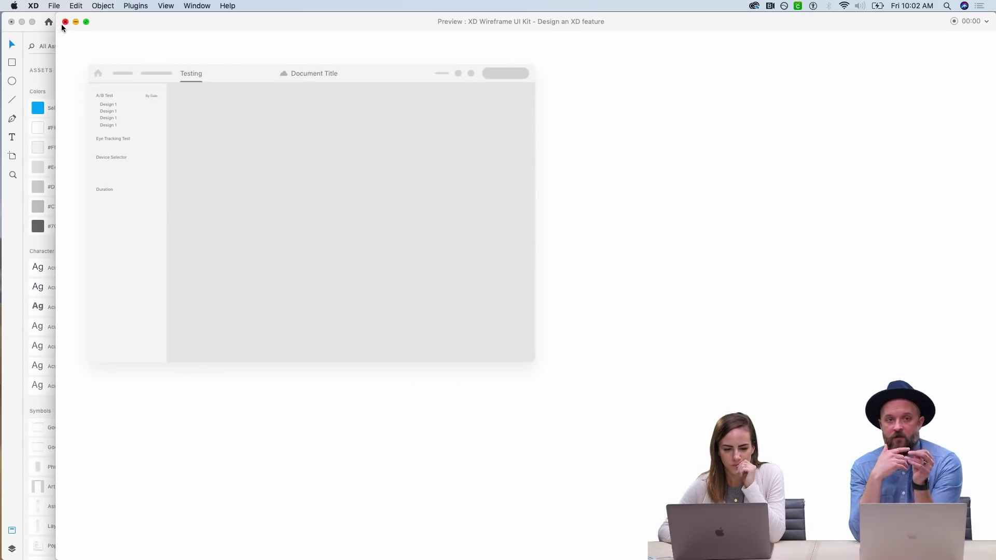
{"action": "left_click", "coordinate": [64, 22]}
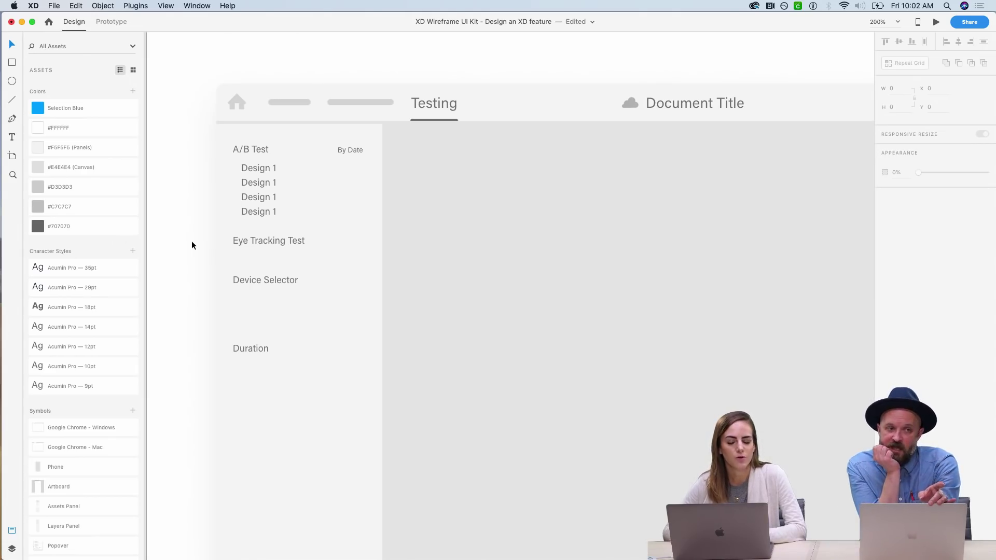
{"action": "left_click_drag", "start_coordinate": [236, 282], "coordinate": [241, 297]}
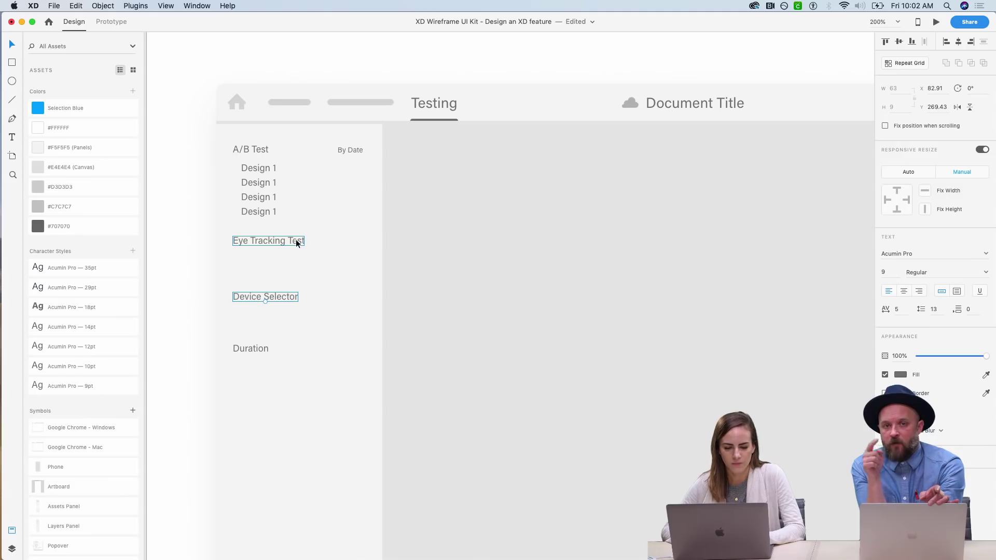
{"action": "left_click", "coordinate": [184, 255]}
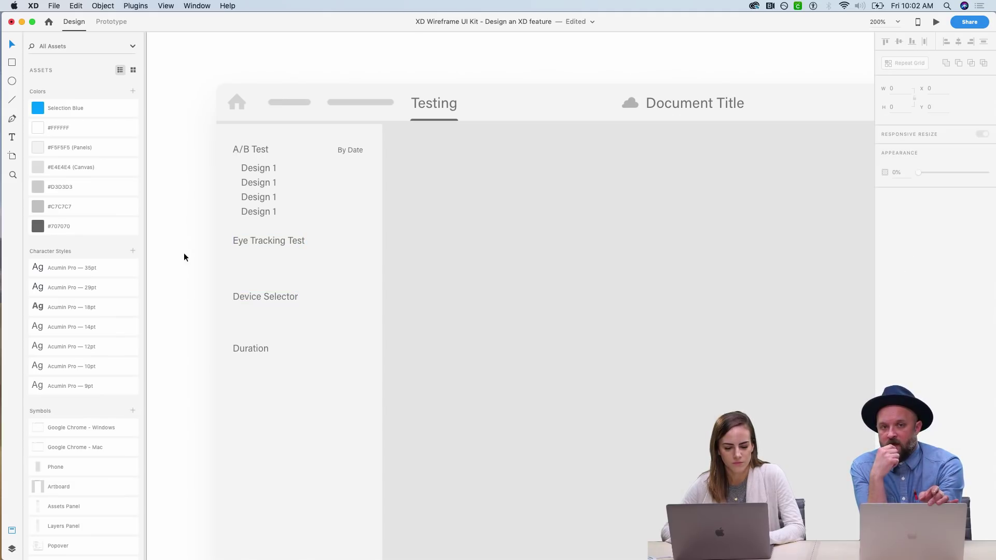
{"action": "left_click", "coordinate": [257, 348]}
{"action": "key", "text": "super+c"}
{"action": "left_click_drag", "start_coordinate": [257, 348], "coordinate": [258, 400]}
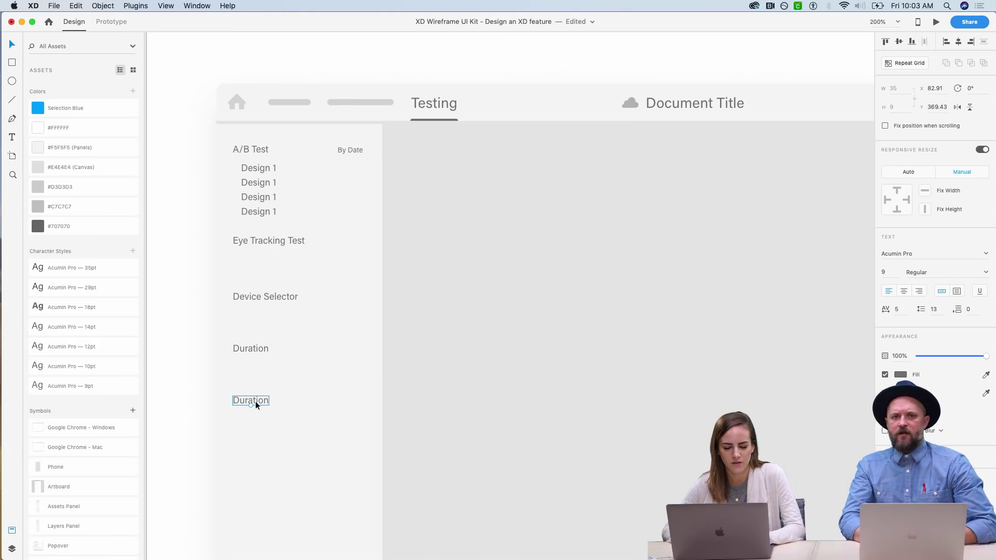
{"action": "key", "text": "Delete"}
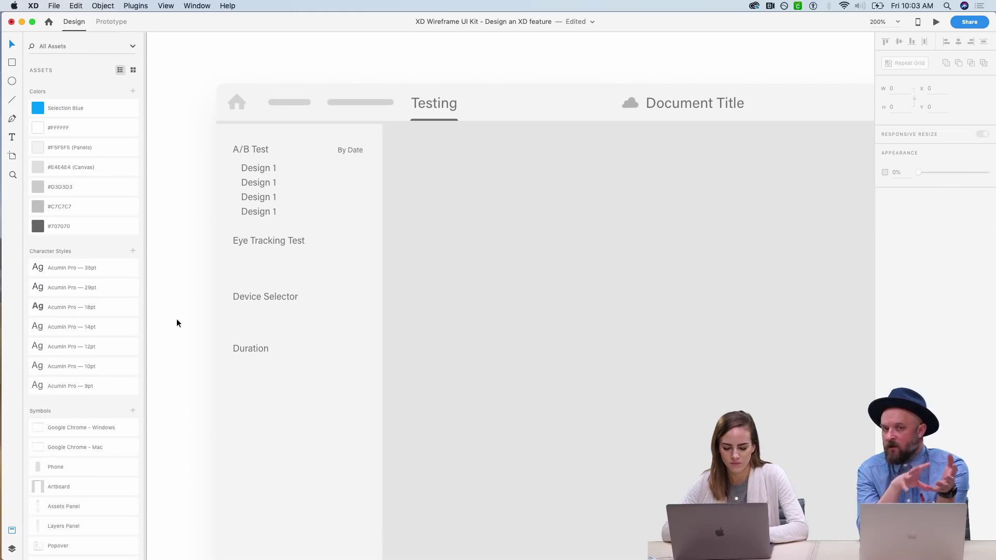
{"action": "key", "text": "super+1"}
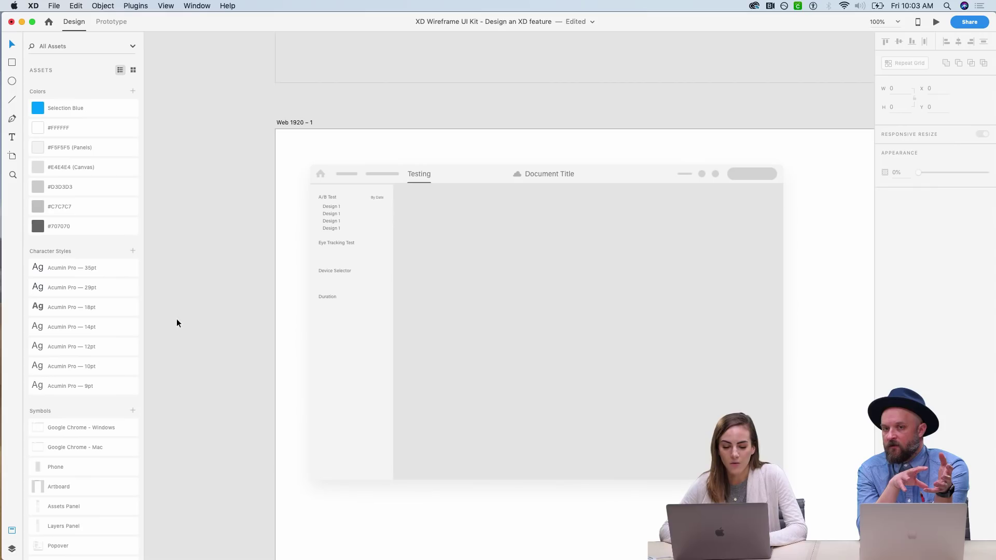
{"action": "key", "text": "super+2"}
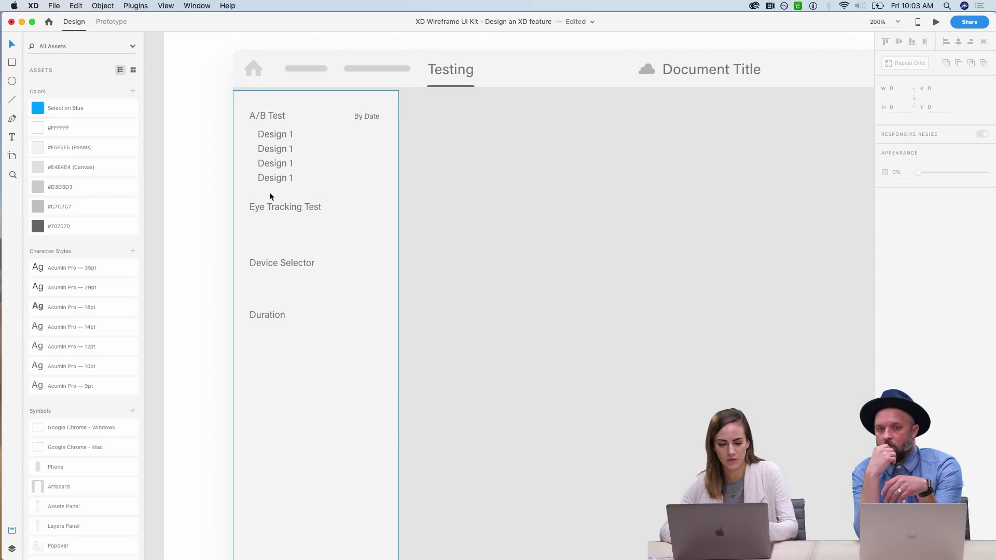
{"action": "scroll", "coordinate": [270, 195], "scroll_direction": "down", "scroll_amount": 1}
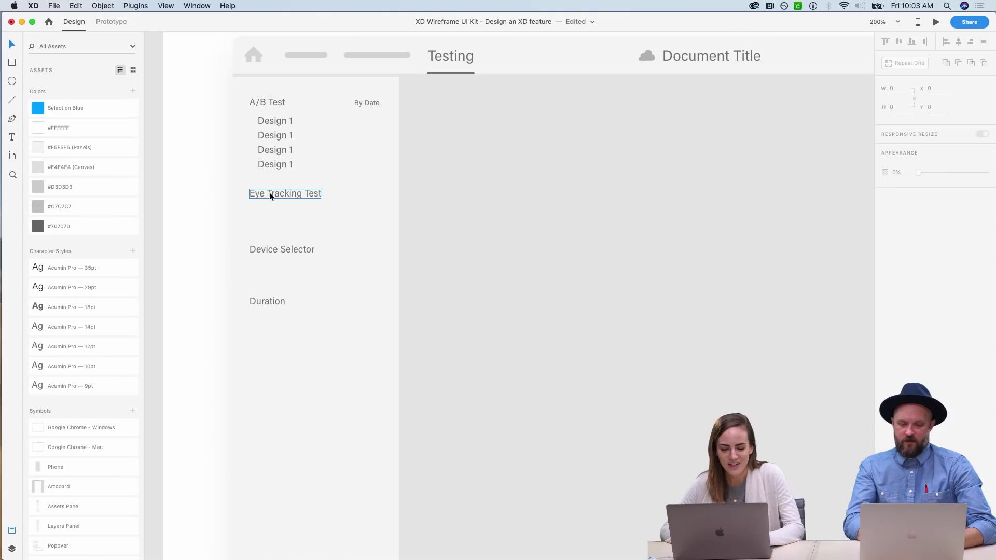
{"action": "scroll", "coordinate": [269, 195], "scroll_direction": "down", "scroll_amount": 1}
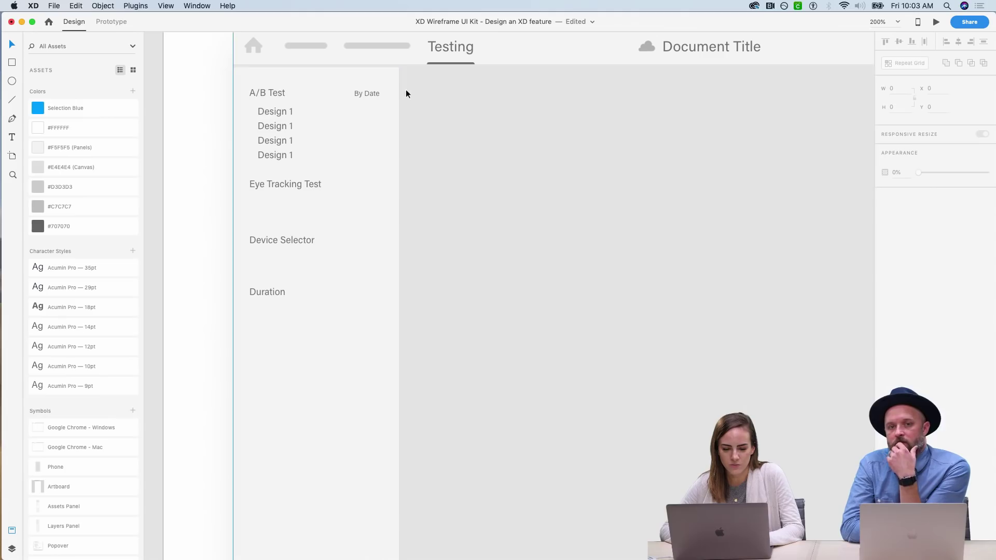
{"action": "left_click_drag", "start_coordinate": [262, 78], "coordinate": [352, 129]}
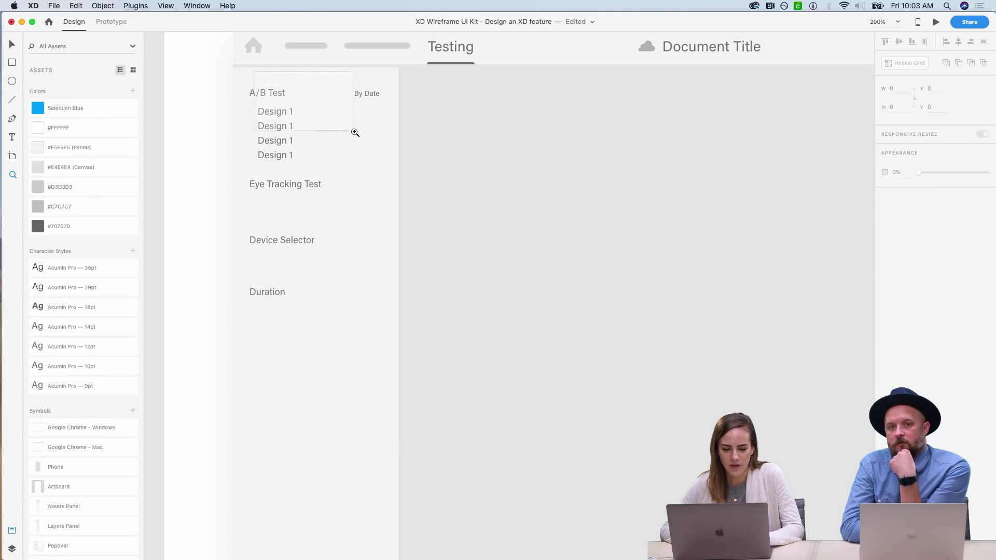
- Draw a triangular dropdown pointer with the Pen tool, right of the A/B Test heading
{"action": "key", "text": "p"}
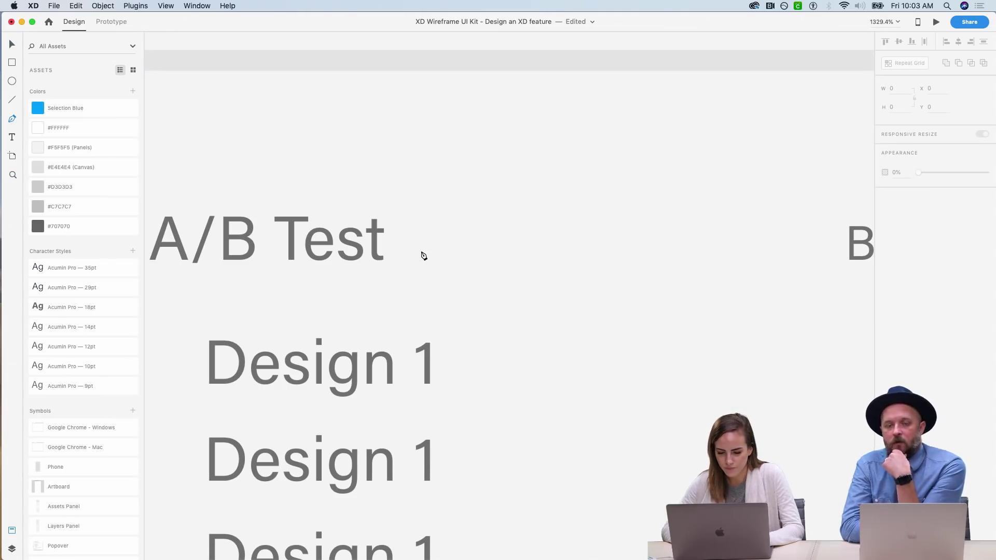
{"action": "left_click", "coordinate": [445, 225]}
{"action": "left_click", "coordinate": [489, 225]}
{"action": "left_click", "coordinate": [466, 249]}
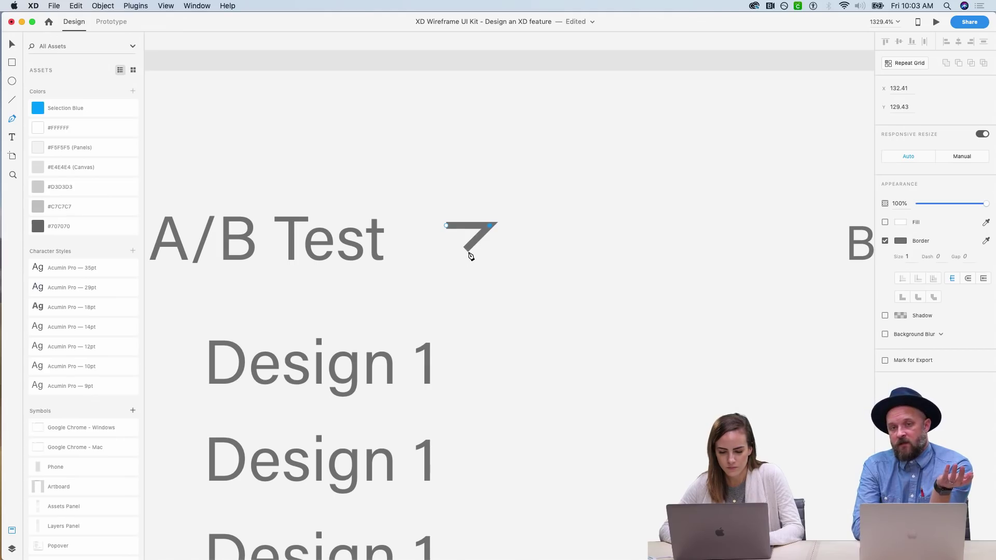
{"action": "left_click", "coordinate": [446, 226]}
{"action": "key", "text": "Escape"}
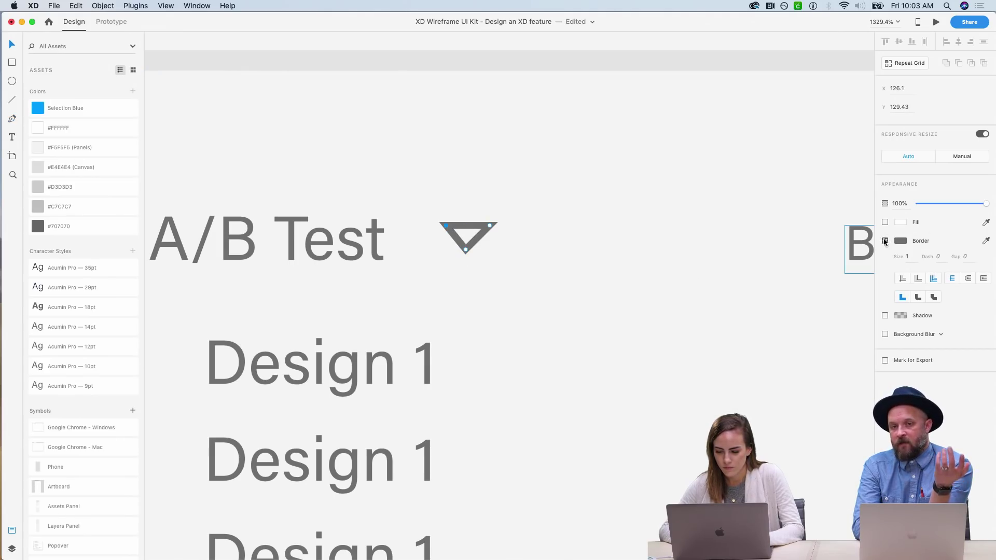
- Remove the triangle's border and fill it with the dark grey sampled from the label text
{"action": "left_click", "coordinate": [885, 240]}
{"action": "left_click", "coordinate": [885, 222]}
{"action": "left_click", "coordinate": [986, 222]}
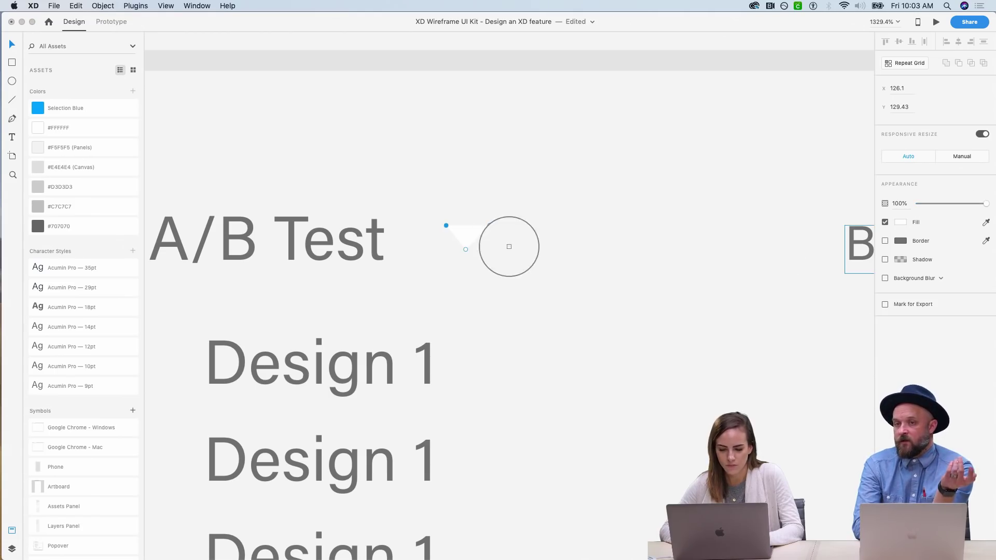
{"action": "left_click", "coordinate": [372, 237]}
- Undo the accidentally created artboard and return to the Select tool
{"action": "key", "text": "a"}
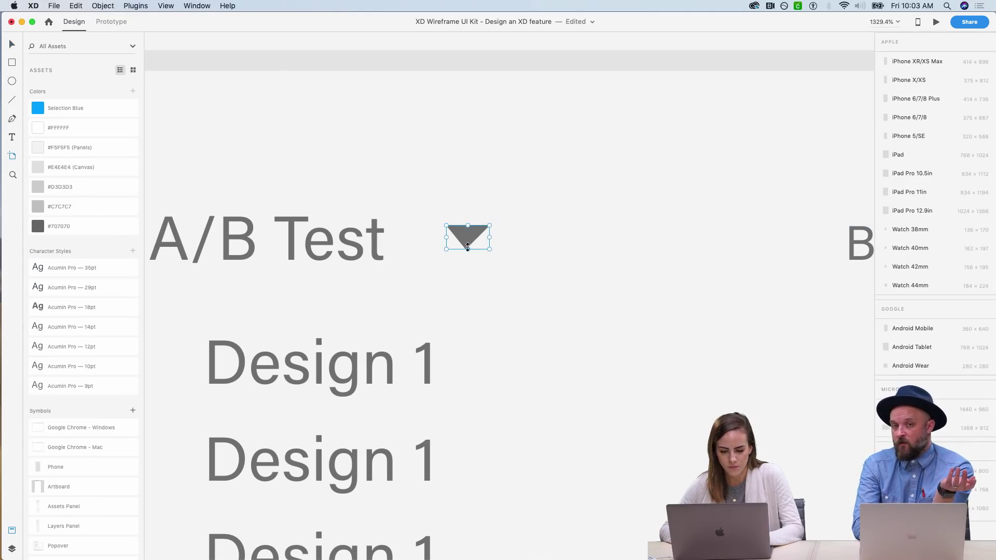
{"action": "left_click", "coordinate": [565, 194]}
{"action": "key", "text": "super+z"}
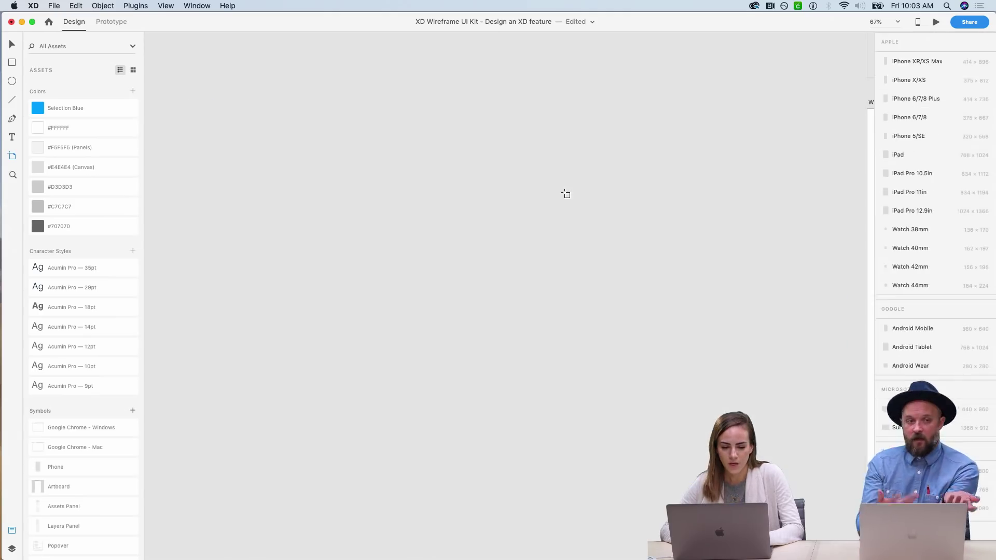
{"action": "key", "text": "v"}
- Marquee-zoom onto the left panel of the Web 1920 – 1 artboard
{"action": "scroll", "coordinate": [464, 185], "scroll_direction": "down", "scroll_amount": 5}
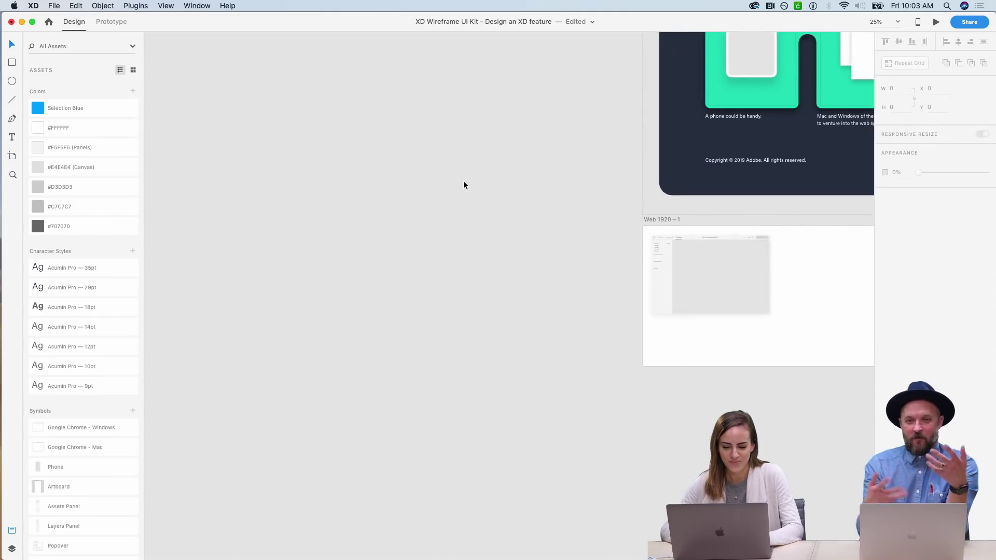
{"action": "key", "text": "z"}
{"action": "left_click_drag", "start_coordinate": [612, 265], "coordinate": [613, 265]}
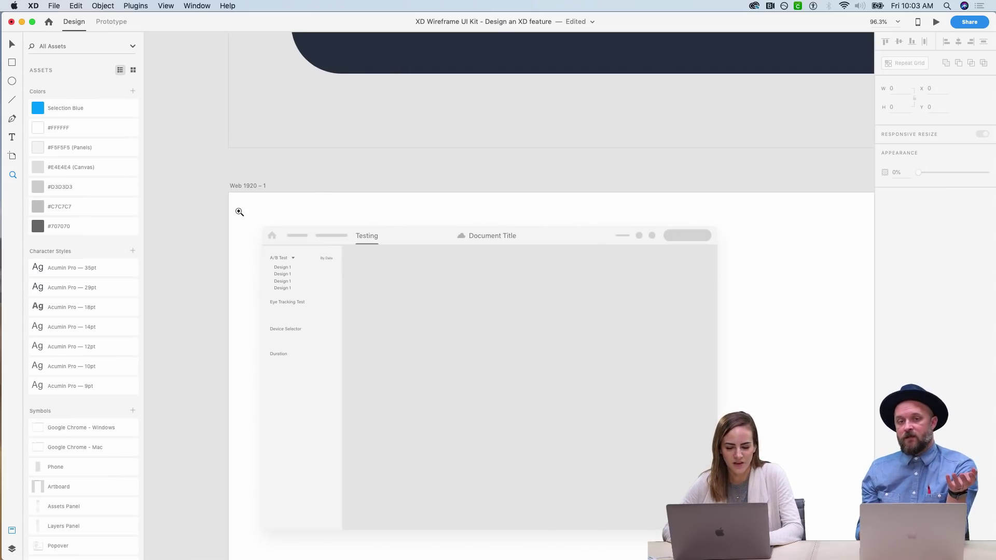
{"action": "left_click_drag", "start_coordinate": [239, 212], "coordinate": [403, 383]}
{"action": "key", "text": "v"}
{"action": "scroll", "coordinate": [270, 303], "scroll_direction": "right", "scroll_amount": 4}
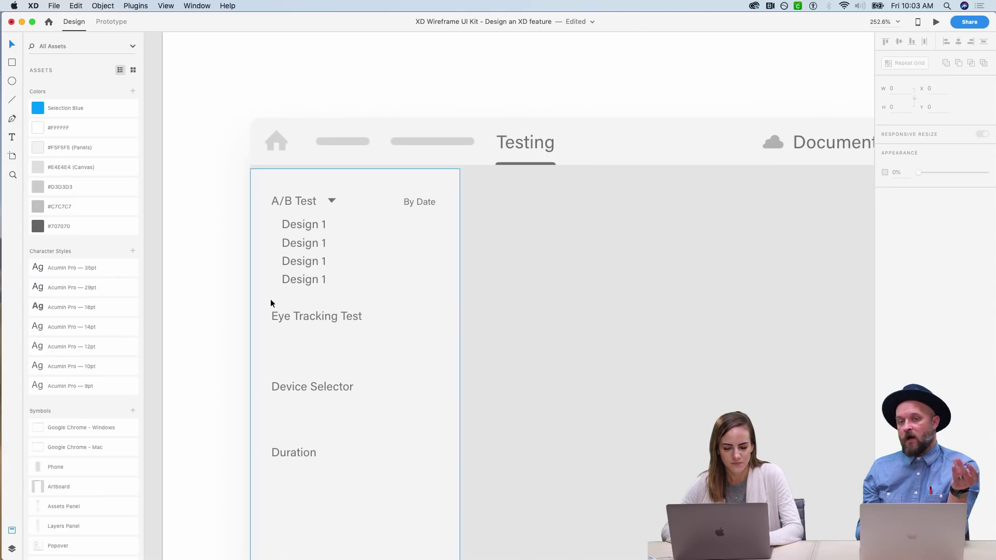
- Select Eye Tracking Test, Device Selector and Duration, group them with Cmd+G, then deselect
{"action": "left_click", "coordinate": [289, 316]}
{"action": "left_click", "coordinate": [319, 390], "text": "shift"}
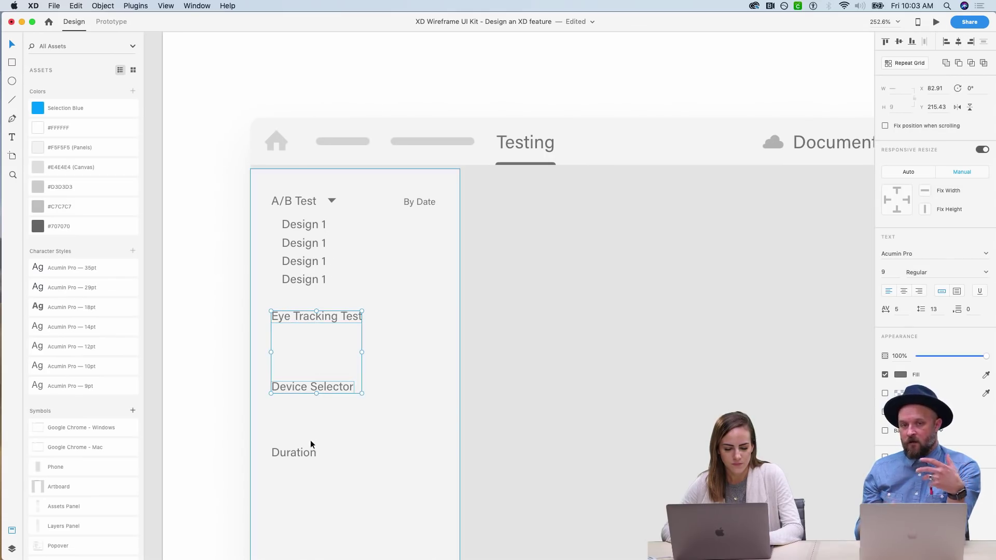
{"action": "left_click", "coordinate": [304, 453], "text": "shift"}
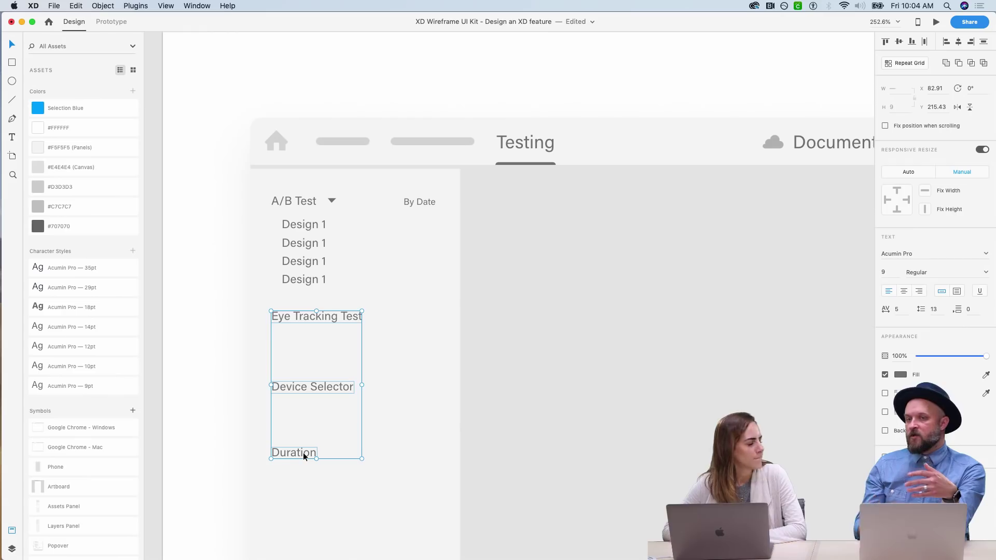
{"action": "key", "text": "super+g"}
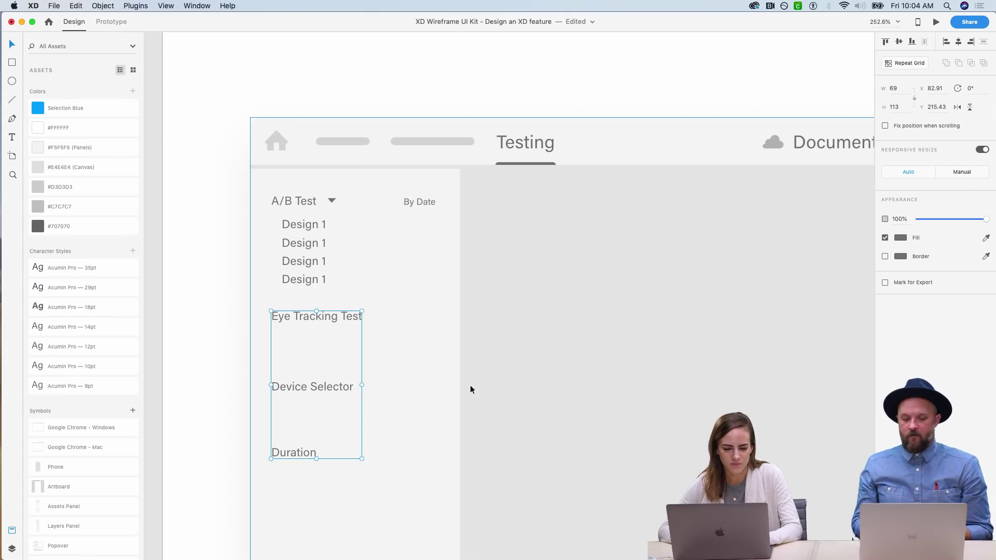
{"action": "left_click", "coordinate": [212, 122]}
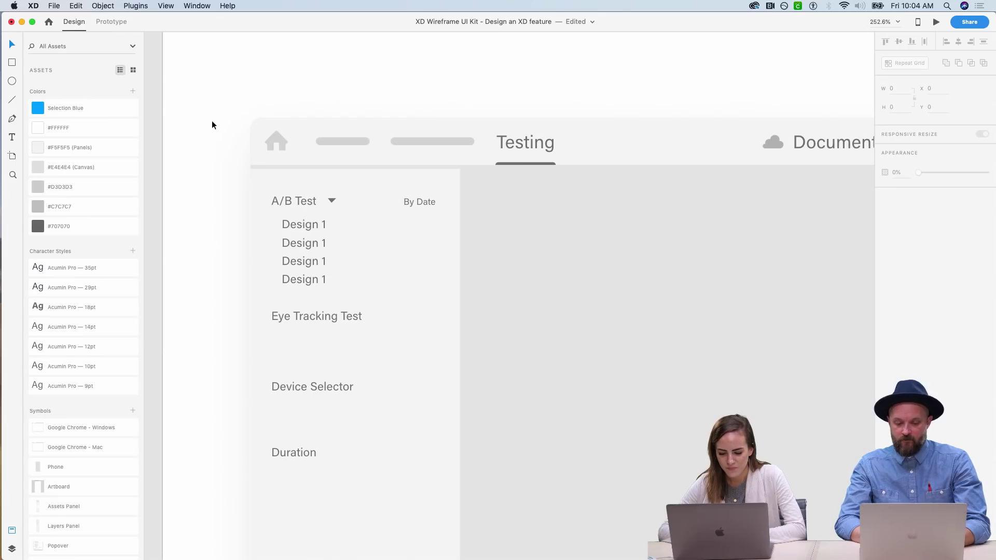
- Zoom out to the Prototype mode artboard, then select and zoom into its Interaction Popover
{"action": "key", "text": "super+0"}
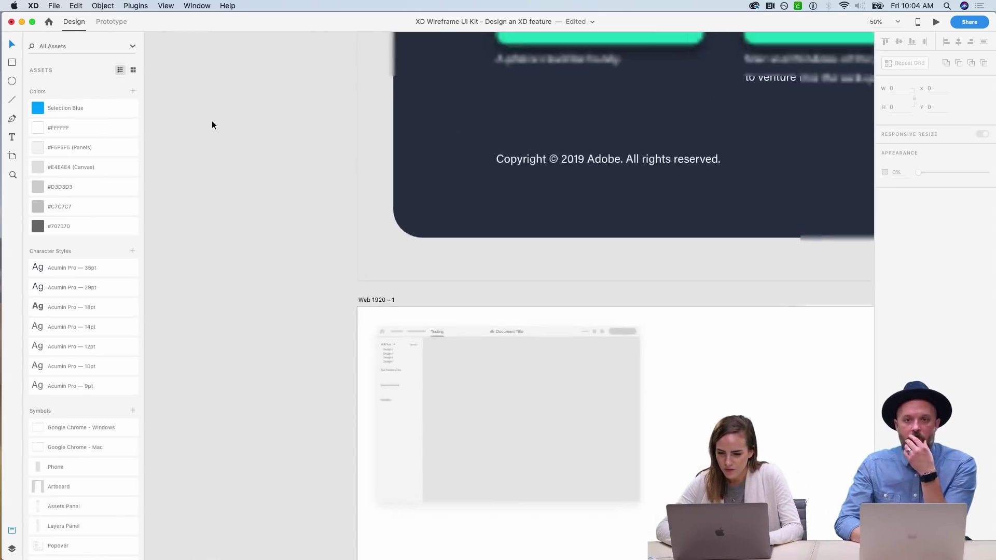
{"action": "scroll", "coordinate": [212, 125], "scroll_direction": "up", "scroll_amount": 7}
{"action": "scroll", "coordinate": [211, 125], "scroll_direction": "right", "scroll_amount": 9}
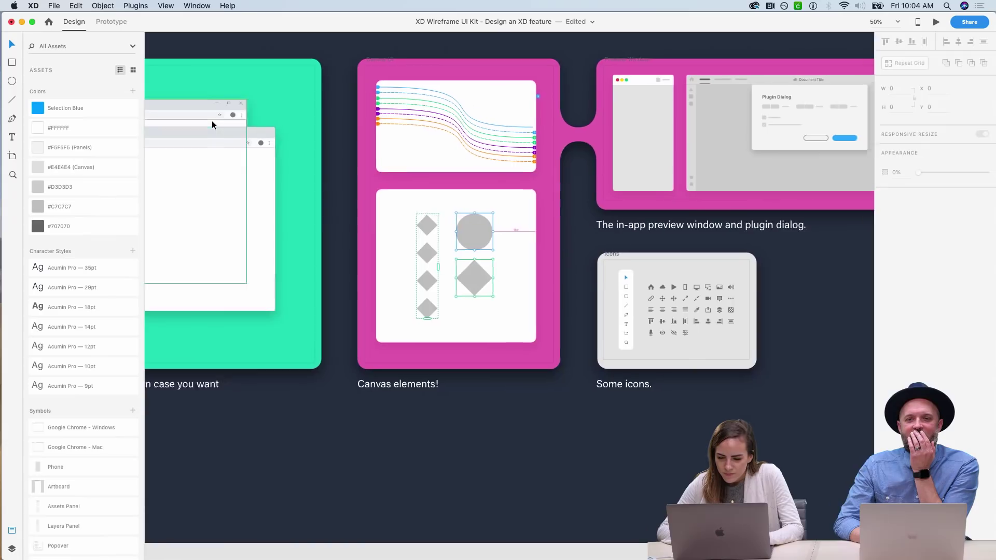
{"action": "scroll", "coordinate": [212, 125], "scroll_direction": "right", "scroll_amount": 10}
{"action": "scroll", "coordinate": [211, 125], "scroll_direction": "up", "scroll_amount": 3}
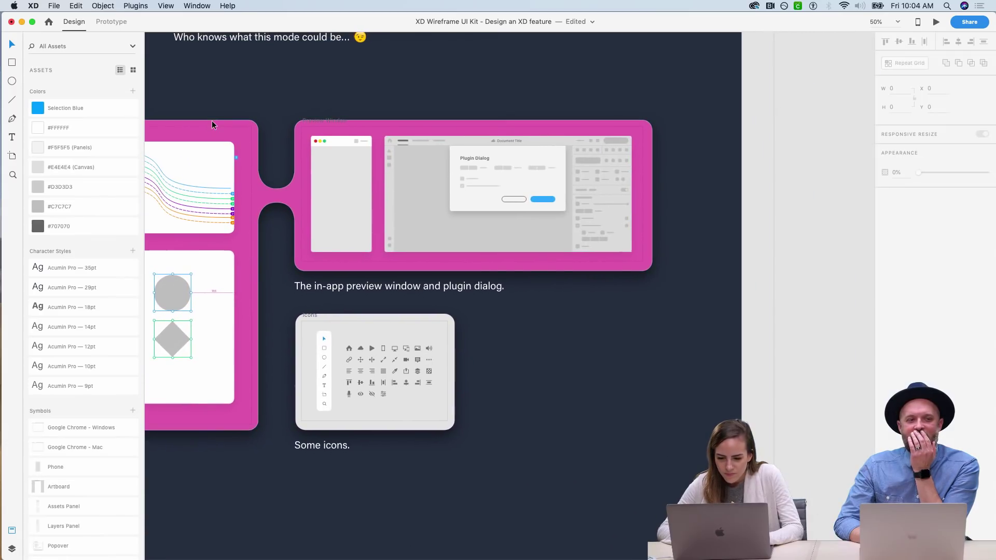
{"action": "scroll", "coordinate": [211, 124], "scroll_direction": "up", "scroll_amount": 10}
{"action": "scroll", "coordinate": [212, 124], "scroll_direction": "left", "scroll_amount": 3}
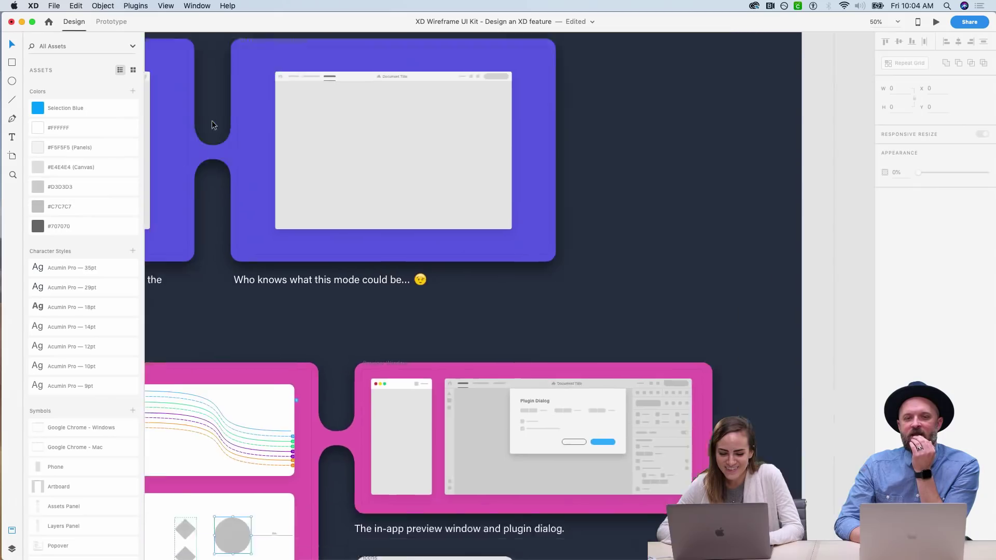
{"action": "scroll", "coordinate": [212, 124], "scroll_direction": "left", "scroll_amount": 10}
{"action": "scroll", "coordinate": [211, 124], "scroll_direction": "down", "scroll_amount": 3}
{"action": "scroll", "coordinate": [211, 125], "scroll_direction": "up", "scroll_amount": 4}
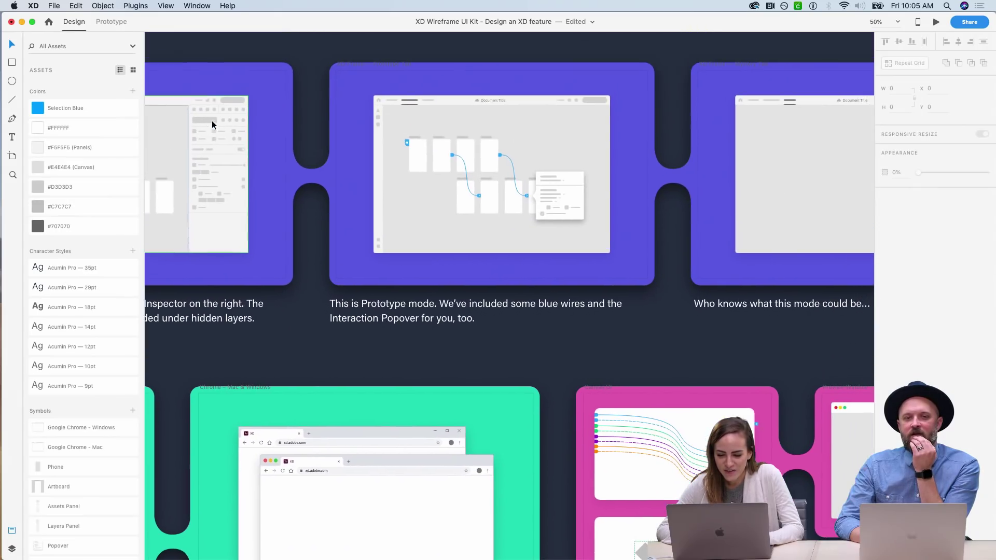
{"action": "left_click", "coordinate": [581, 185]}
{"action": "key", "text": "super+equal"}
{"action": "key", "text": "super+equal"}
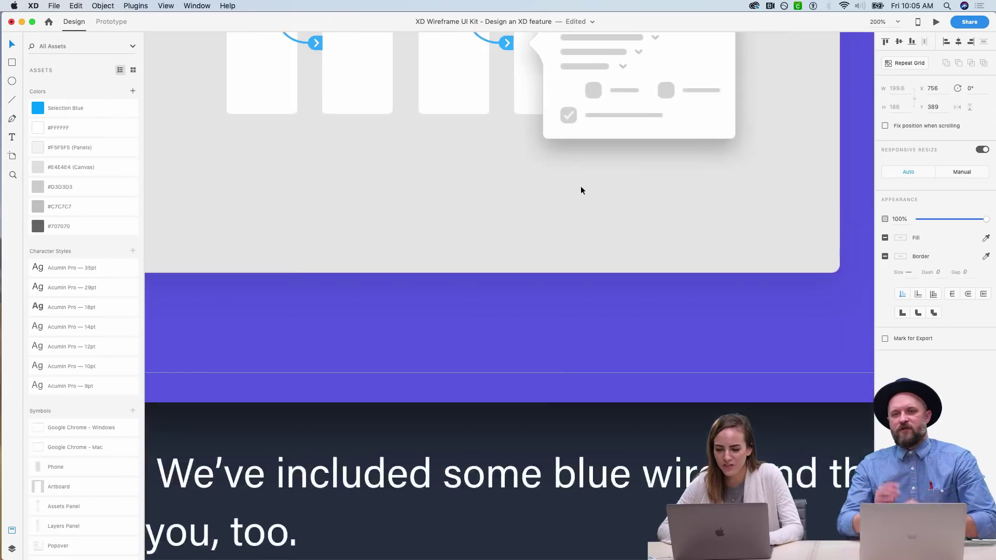
- Zoom back out and return to the Web 1920 – 1 artboard
{"action": "scroll", "coordinate": [581, 191], "scroll_direction": "up", "scroll_amount": 8}
{"action": "scroll", "coordinate": [580, 190], "scroll_direction": "right", "scroll_amount": 3}
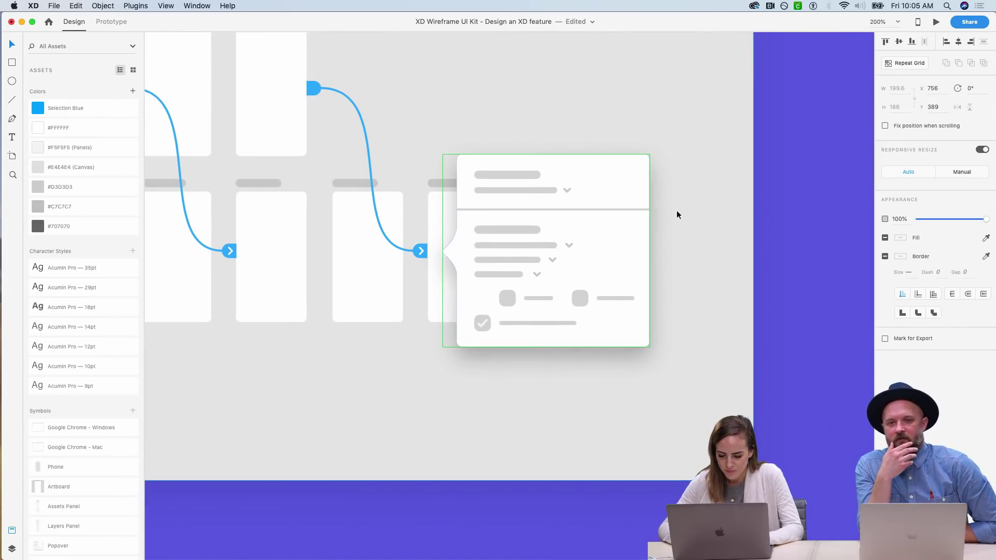
{"action": "key", "text": "super+minus"}
{"action": "key", "text": "super+minus"}
{"action": "scroll", "coordinate": [677, 211], "scroll_direction": "down", "scroll_amount": 15}
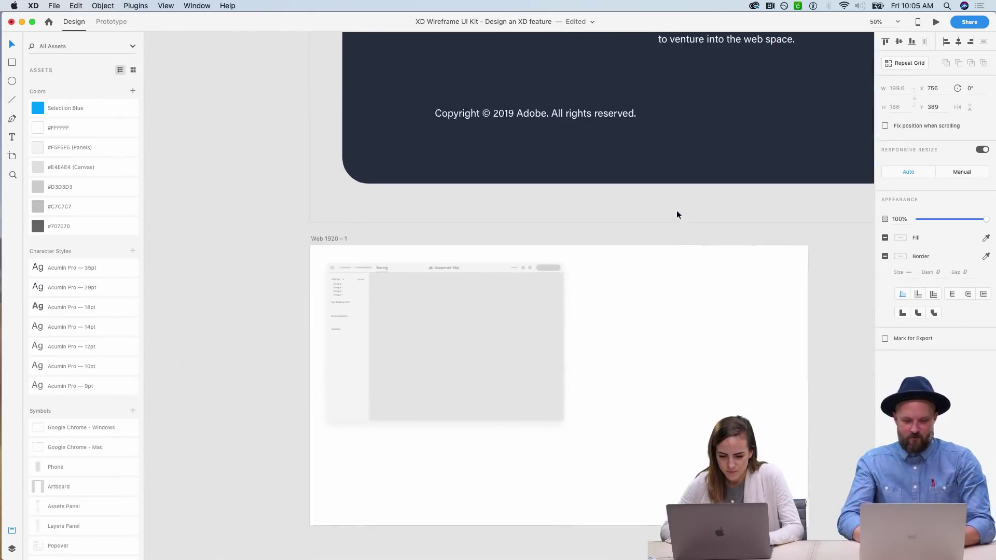
- Paste the popover right of the A/B Test list and push its overrides to the master symbol
{"action": "scroll", "coordinate": [427, 374], "scroll_direction": "up", "scroll_amount": 5}
{"action": "key", "text": "super+v"}
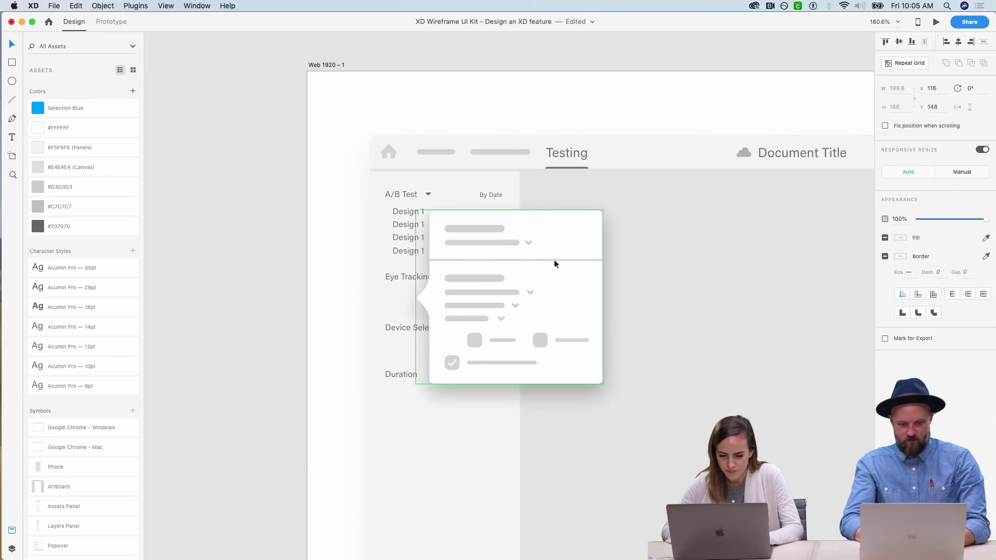
{"action": "left_click_drag", "start_coordinate": [554, 260], "coordinate": [618, 272]}
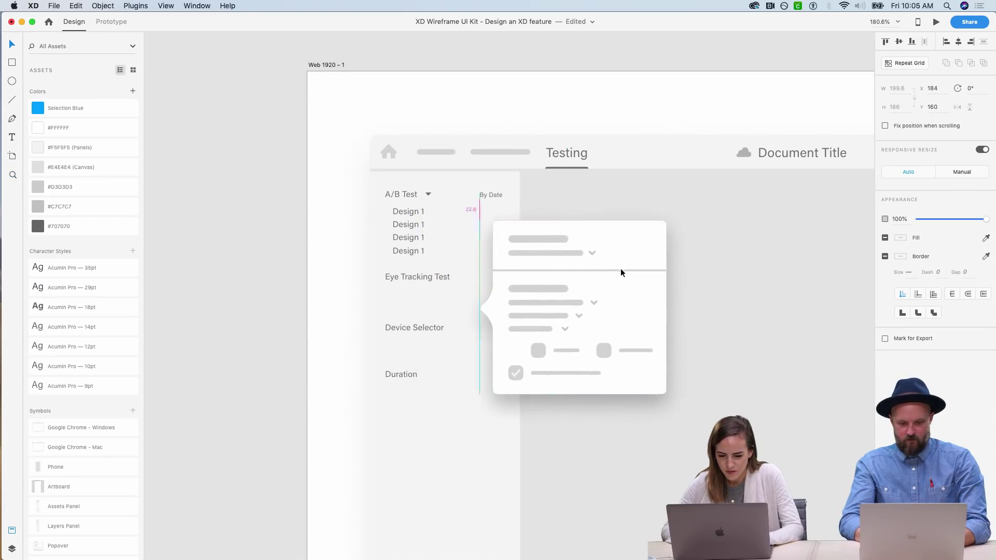
{"action": "right_click", "coordinate": [657, 228]}
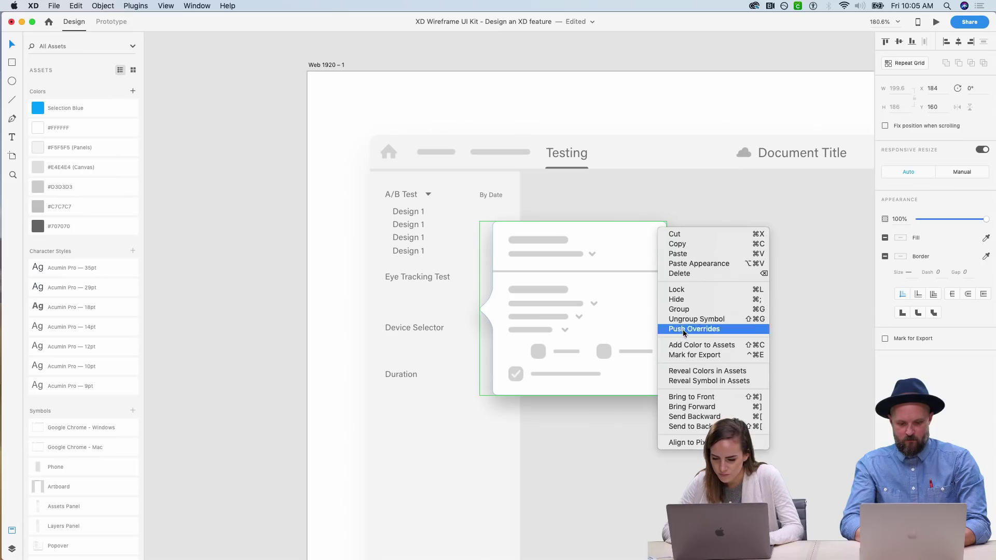
{"action": "left_click", "coordinate": [682, 329]}
{"action": "double_click", "coordinate": [621, 241]}
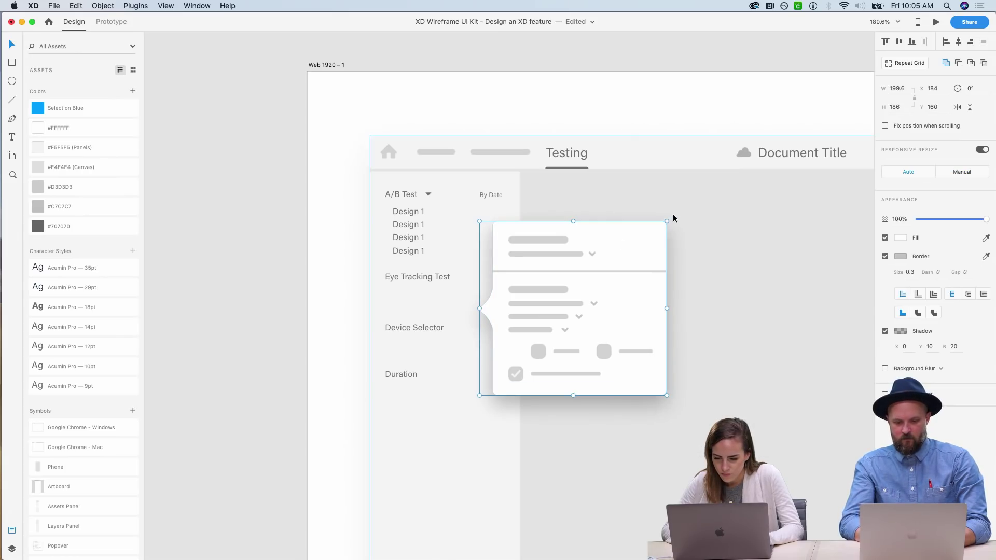
{"action": "key", "text": "super+z"}
{"action": "key", "text": "super+z"}
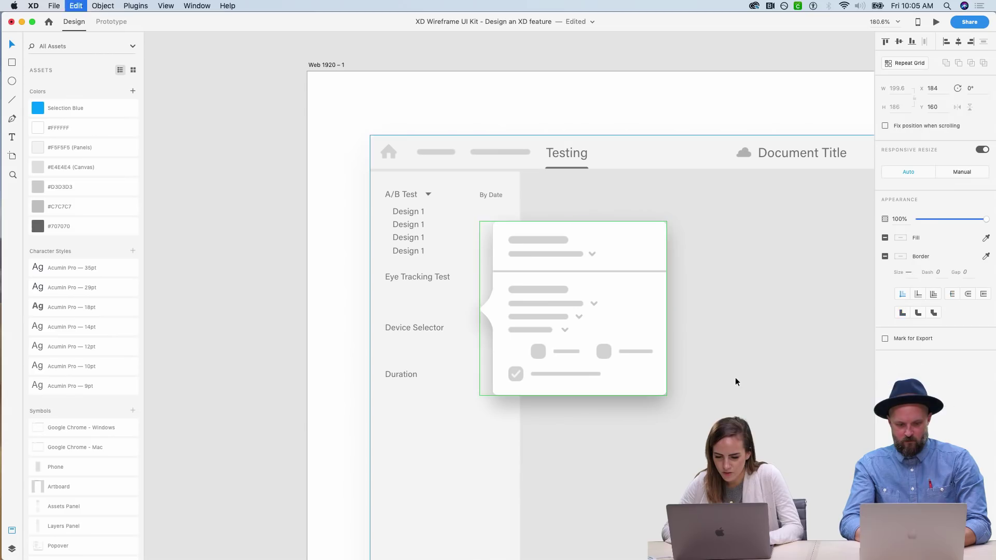
- On the empty canvas, ungroup the popover symbol and delete its placeholder content
{"action": "left_click_drag", "start_coordinate": [636, 321], "coordinate": [250, 342]}
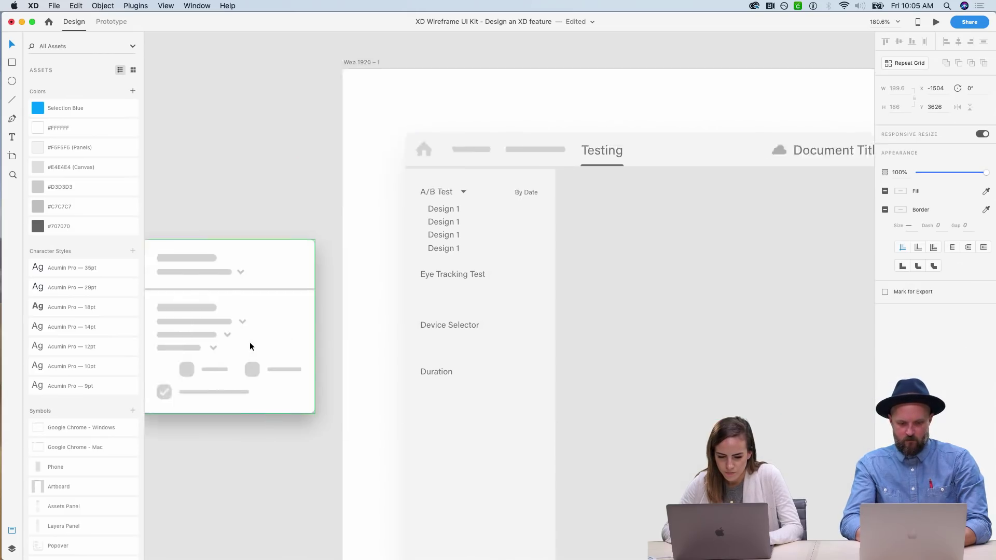
{"action": "scroll", "coordinate": [250, 341], "scroll_direction": "left", "scroll_amount": 5}
{"action": "left_click_drag", "start_coordinate": [481, 362], "coordinate": [404, 362]}
{"action": "right_click", "coordinate": [404, 363]}
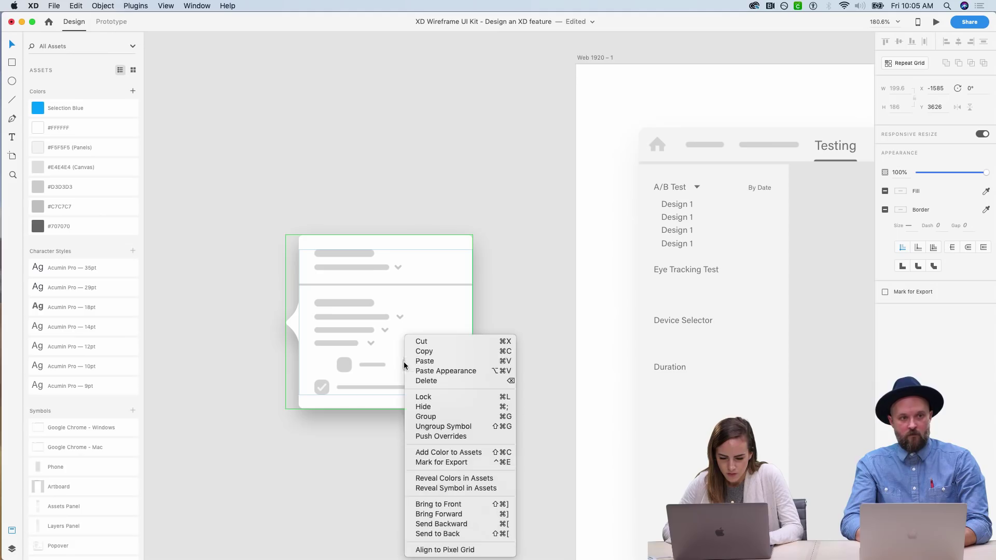
{"action": "left_click", "coordinate": [443, 426]}
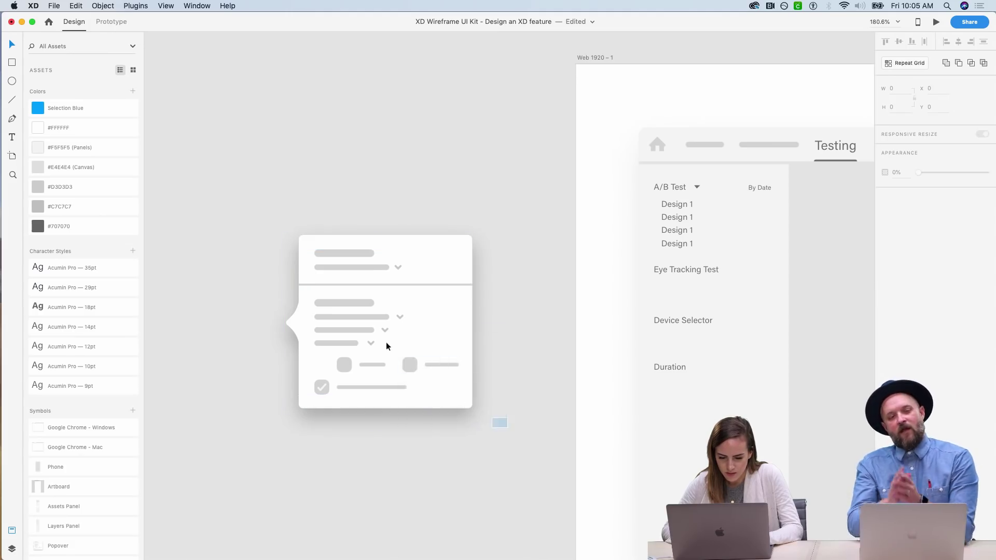
{"action": "left_click", "coordinate": [307, 242]}
{"action": "key", "text": "Delete"}
- Rotate the blank popover shape 90° and move it back onto the artboard
{"action": "left_click", "coordinate": [383, 286]}
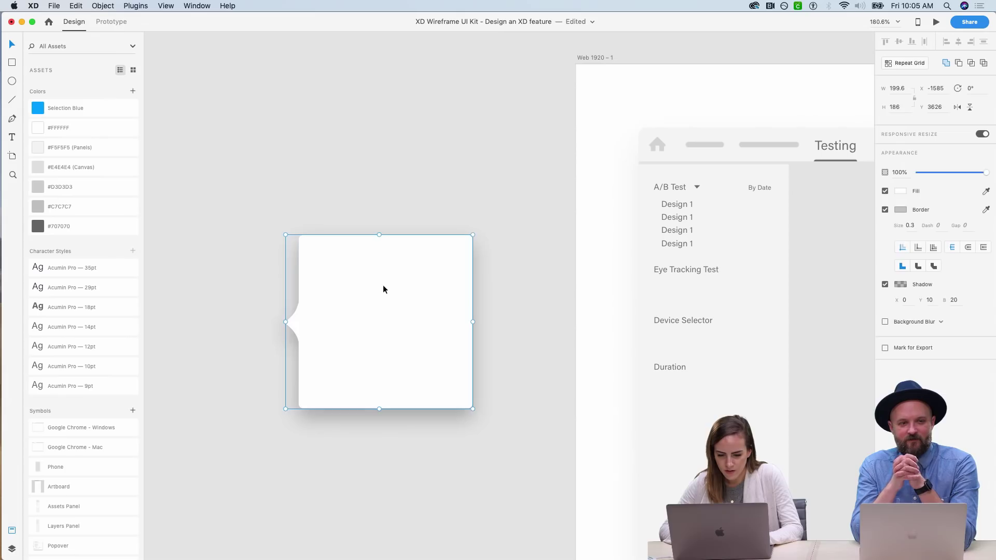
{"action": "left_click_drag", "start_coordinate": [475, 233], "coordinate": [470, 399]}
{"action": "left_click_drag", "start_coordinate": [416, 348], "coordinate": [792, 302]}
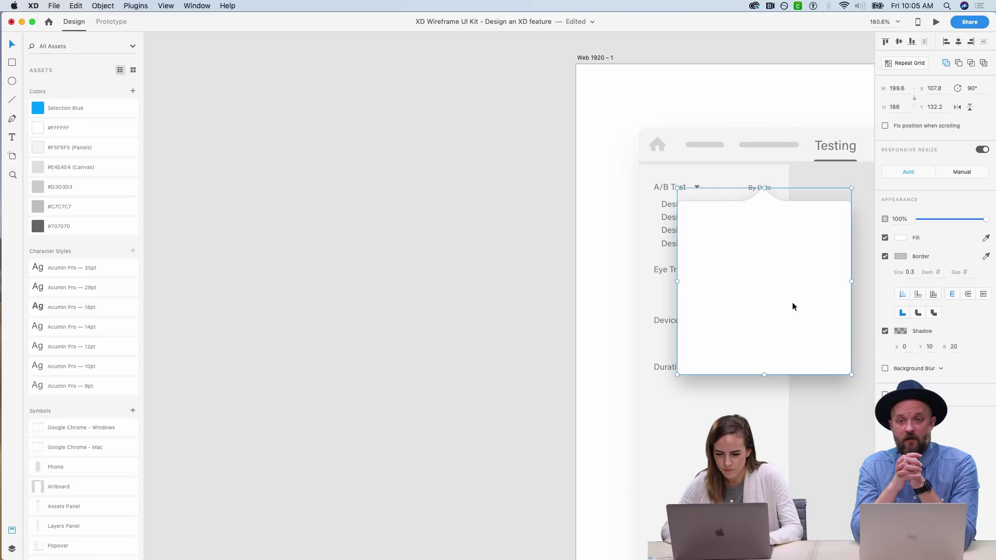
{"action": "scroll", "coordinate": [792, 302], "scroll_direction": "right", "scroll_amount": 5}
{"action": "scroll", "coordinate": [792, 302], "scroll_direction": "up", "scroll_amount": 2}
- Resize the popover to about 128 × 119 and place it beside the A/B Test list
{"action": "left_click_drag", "start_coordinate": [741, 410], "coordinate": [680, 345]}
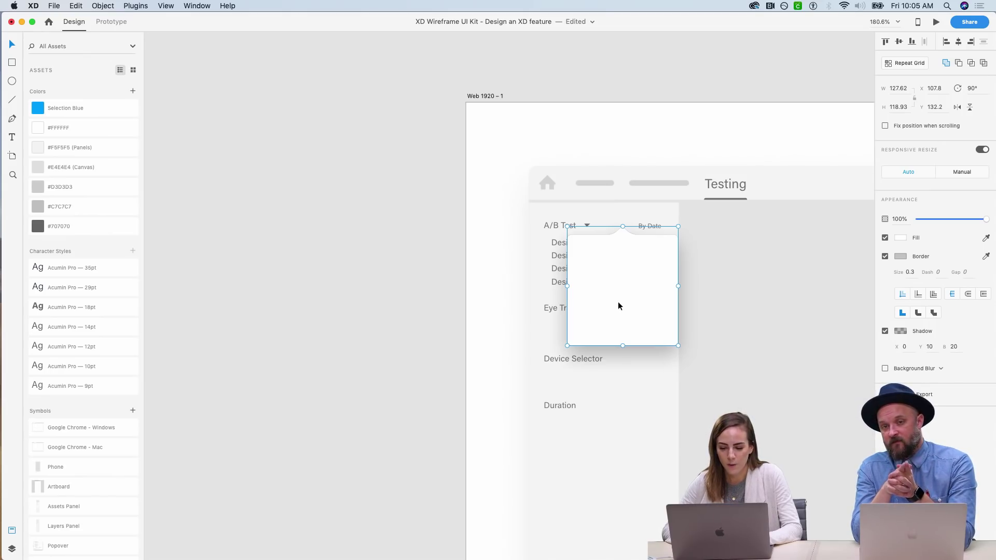
{"action": "left_click_drag", "start_coordinate": [618, 306], "coordinate": [705, 328]}
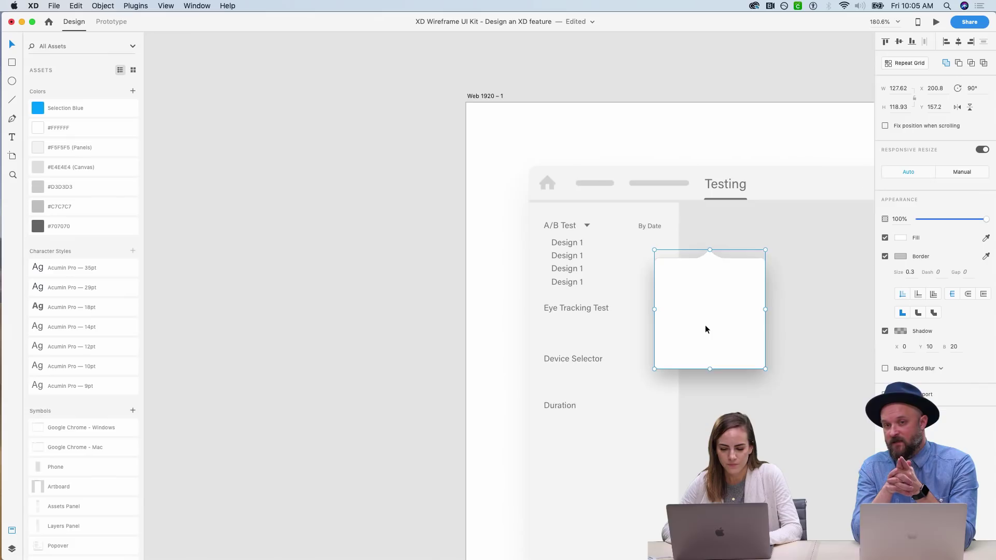
{"action": "scroll", "coordinate": [340, 375], "scroll_direction": "right", "scroll_amount": 3}
{"action": "left_click", "coordinate": [339, 375]}
{"action": "scroll", "coordinate": [339, 376], "scroll_direction": "right", "scroll_amount": 3}
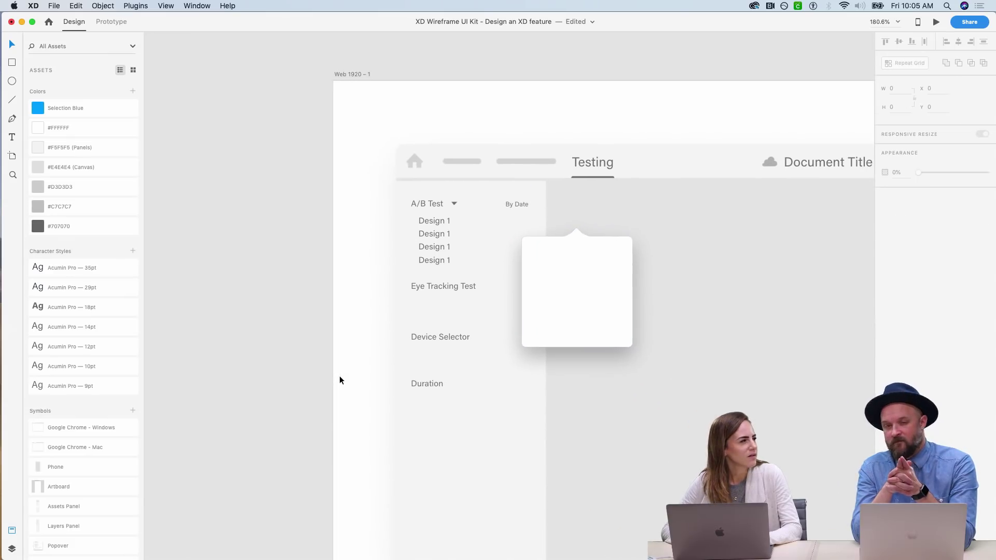
- Move the label group onto the popover card, then group and ungroup its texts
{"action": "left_click", "coordinate": [452, 285]}
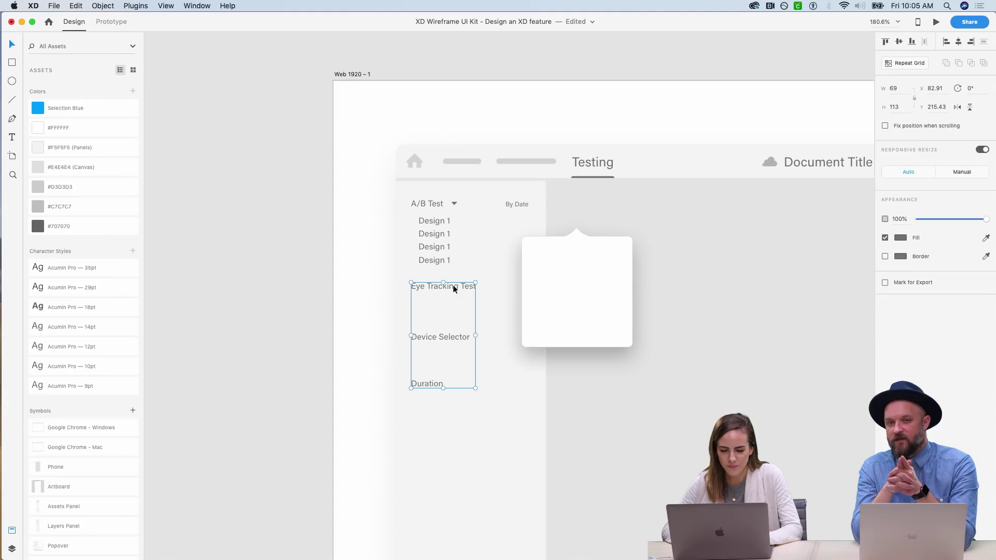
{"action": "left_click_drag", "start_coordinate": [453, 285], "coordinate": [543, 259]}
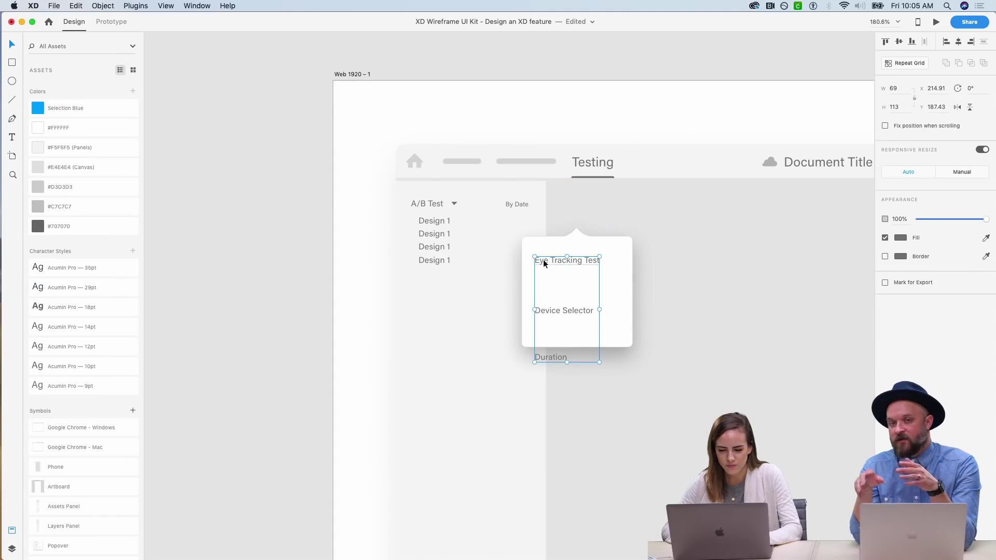
{"action": "right_click", "coordinate": [570, 310]}
{"action": "left_click", "coordinate": [603, 392]}
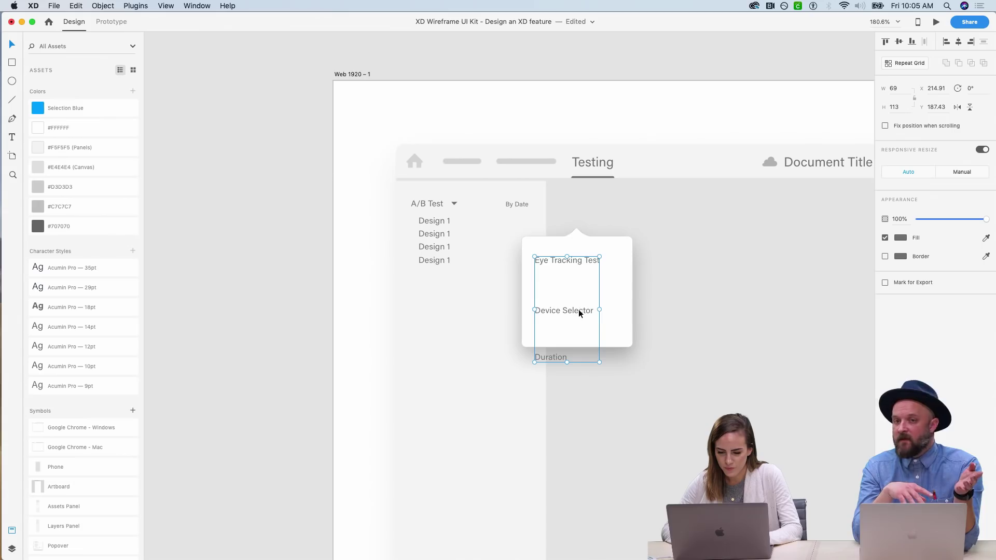
{"action": "right_click", "coordinate": [578, 312]}
{"action": "left_click", "coordinate": [616, 393]}
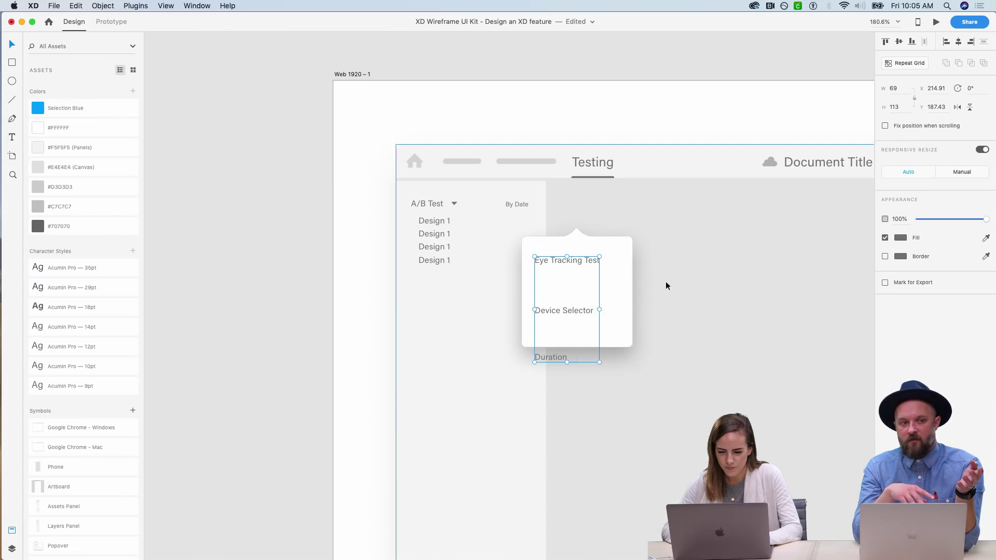
{"action": "right_click", "coordinate": [584, 310]}
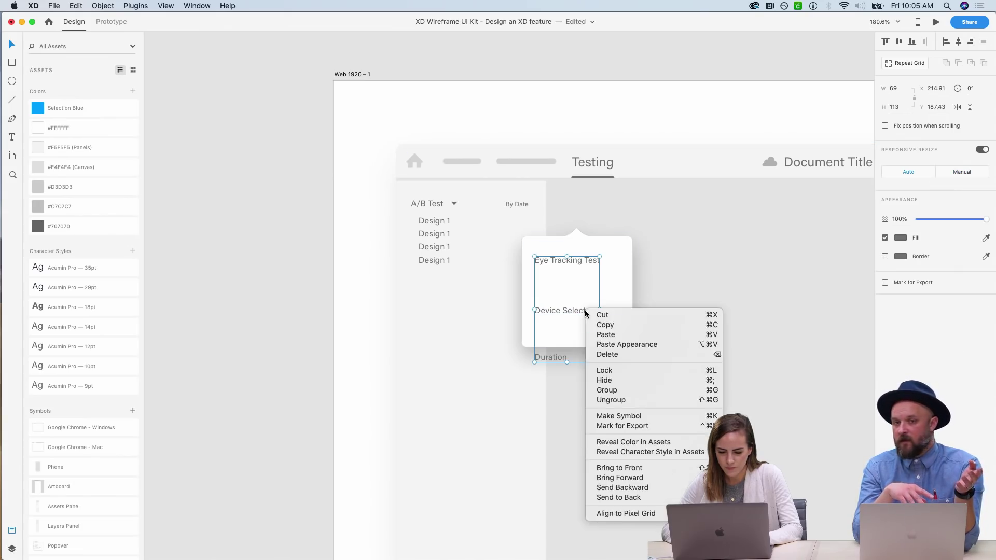
{"action": "left_click", "coordinate": [628, 402]}
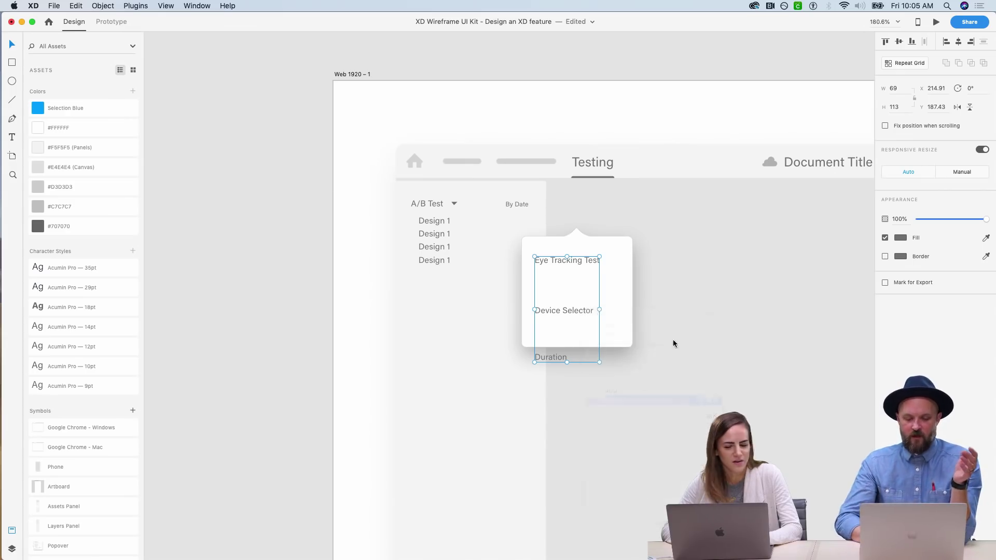
- Stack Device Selector under Eye Tracking Test and Duration under Device Selector
{"action": "double_click", "coordinate": [571, 310]}
{"action": "left_click_drag", "start_coordinate": [571, 310], "coordinate": [573, 278]}
{"action": "left_click_drag", "start_coordinate": [552, 363], "coordinate": [553, 292]}
{"action": "left_click", "coordinate": [258, 325]}
{"action": "scroll", "coordinate": [258, 325], "scroll_direction": "right", "scroll_amount": 2}
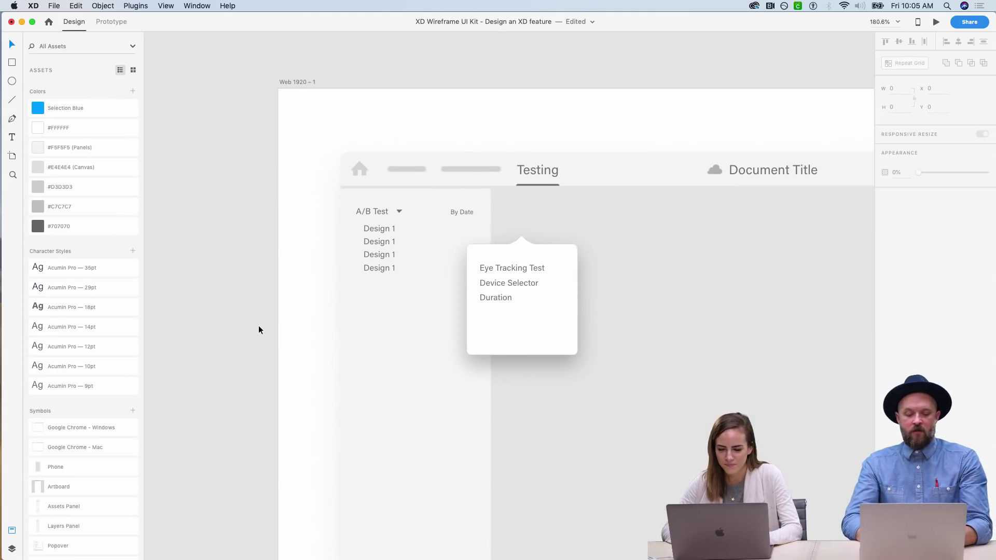
{"action": "left_click", "coordinate": [12, 99]}
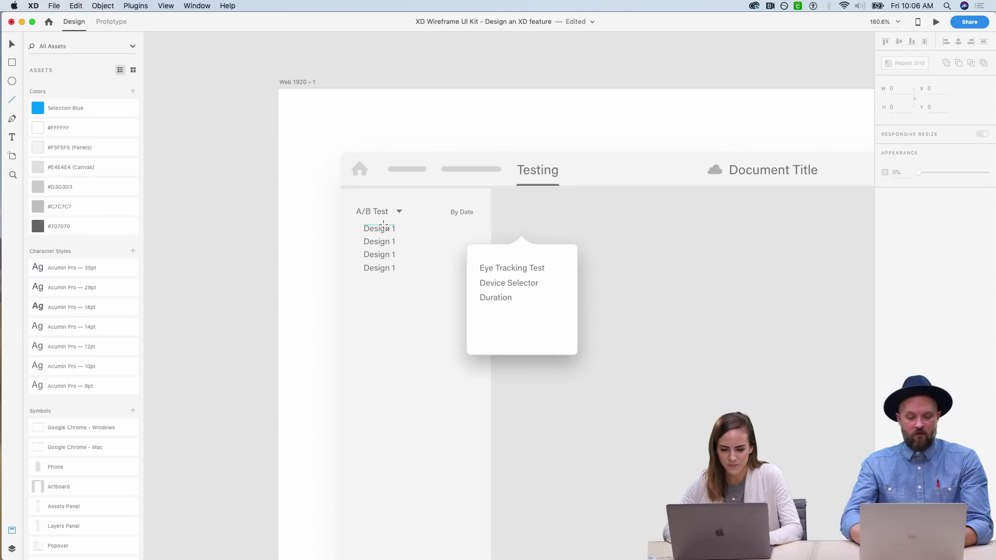
- Draw a vertical scrollbar line in the popover with border size 4 and 51% opacity
{"action": "left_click_drag", "start_coordinate": [568, 259], "coordinate": [568, 332]}
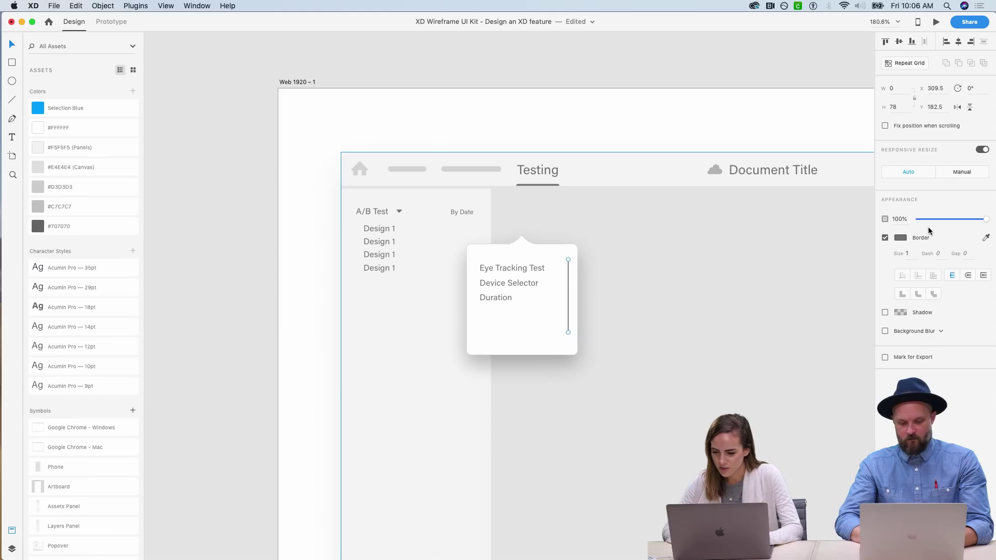
{"action": "left_click", "coordinate": [908, 254]}
{"action": "key", "text": "Up"}
{"action": "key", "text": "Up"}
{"action": "key", "text": "Up"}
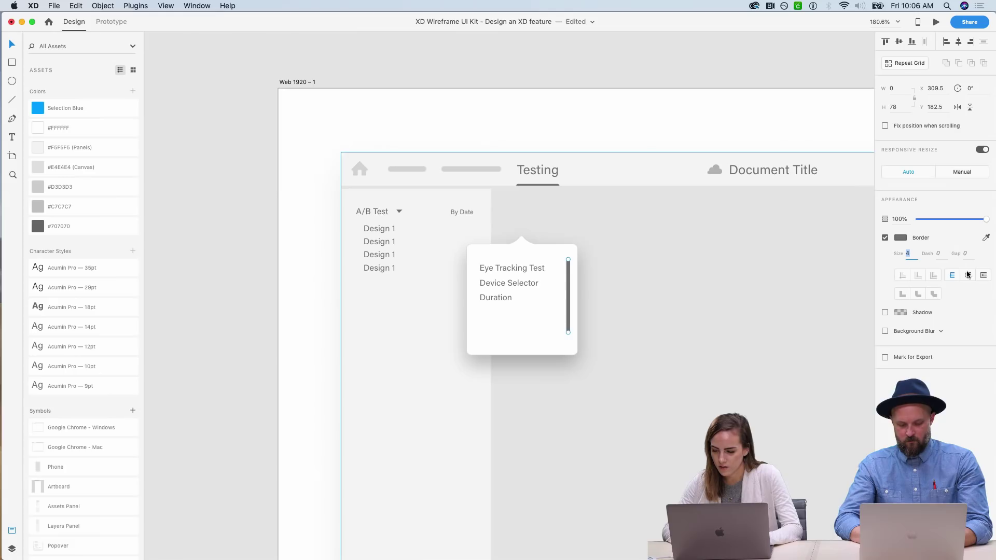
{"action": "left_click", "coordinate": [967, 275]}
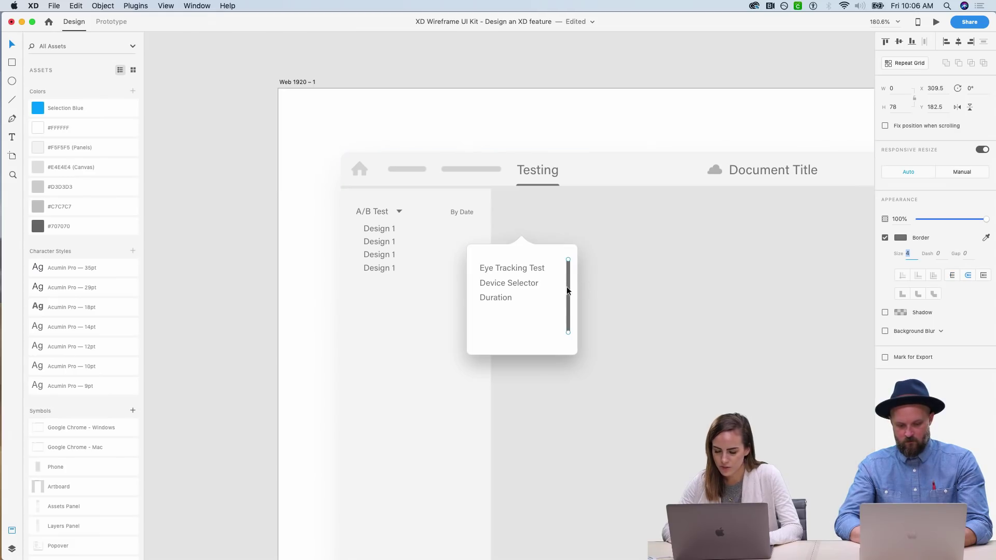
{"action": "left_click_drag", "start_coordinate": [968, 218], "coordinate": [953, 219]}
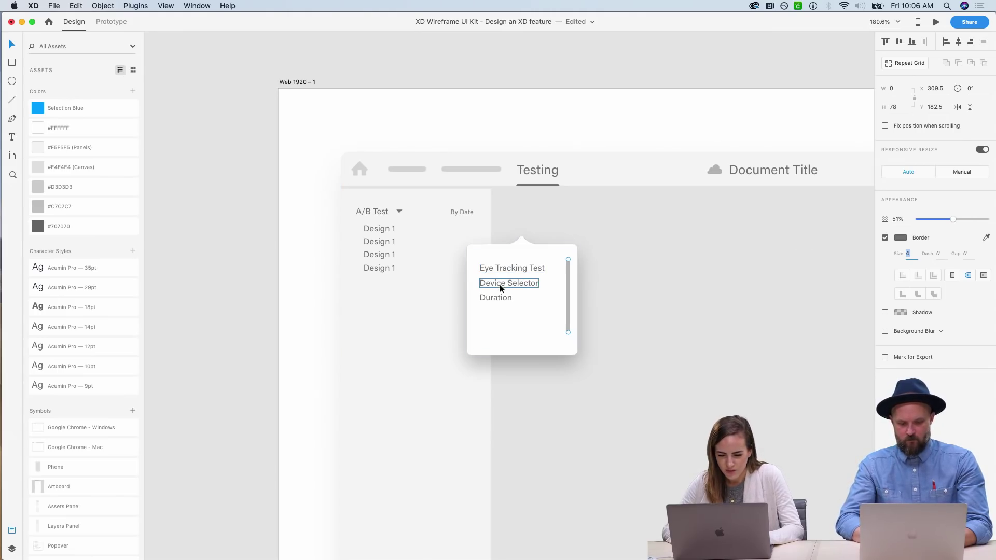
- Repeat Grid the Duration text into three rows
{"action": "left_click", "coordinate": [497, 298]}
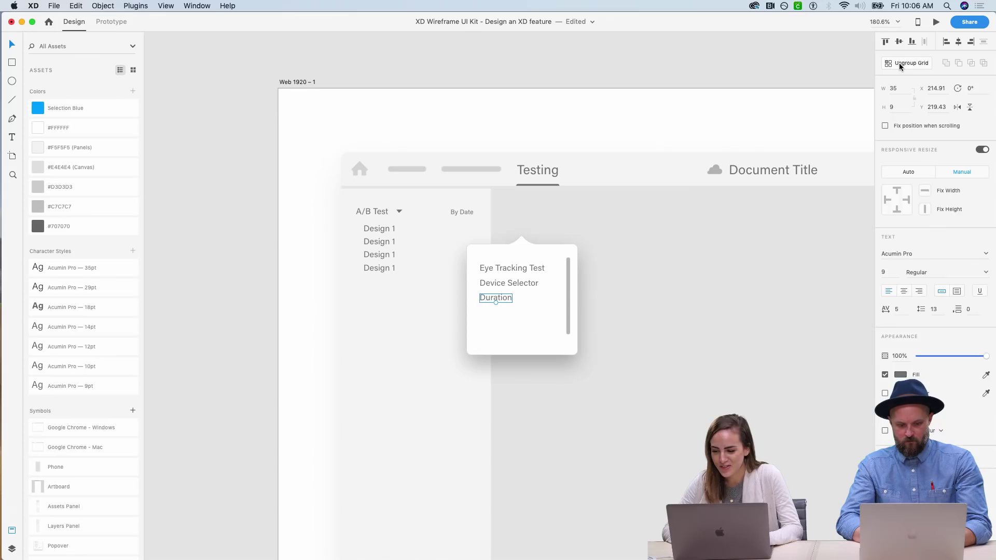
{"action": "left_click", "coordinate": [900, 64]}
{"action": "left_click_drag", "start_coordinate": [495, 302], "coordinate": [496, 338]}
{"action": "left_click", "coordinate": [216, 325]}
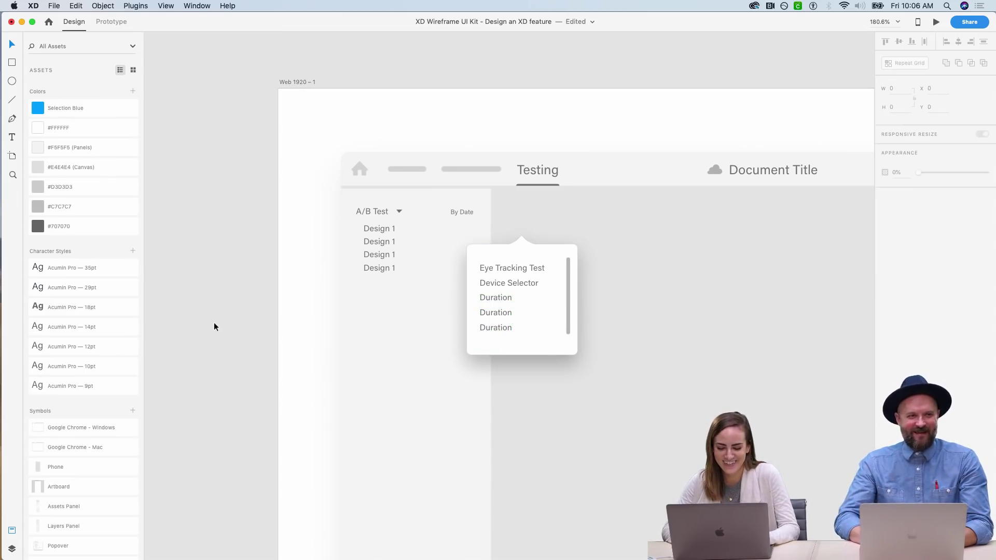
- Select the whole popover and shift it slightly left and up
{"action": "left_click", "coordinate": [505, 312]}
{"action": "left_click", "coordinate": [524, 284], "text": "shift"}
{"action": "left_click", "coordinate": [533, 268], "text": "shift"}
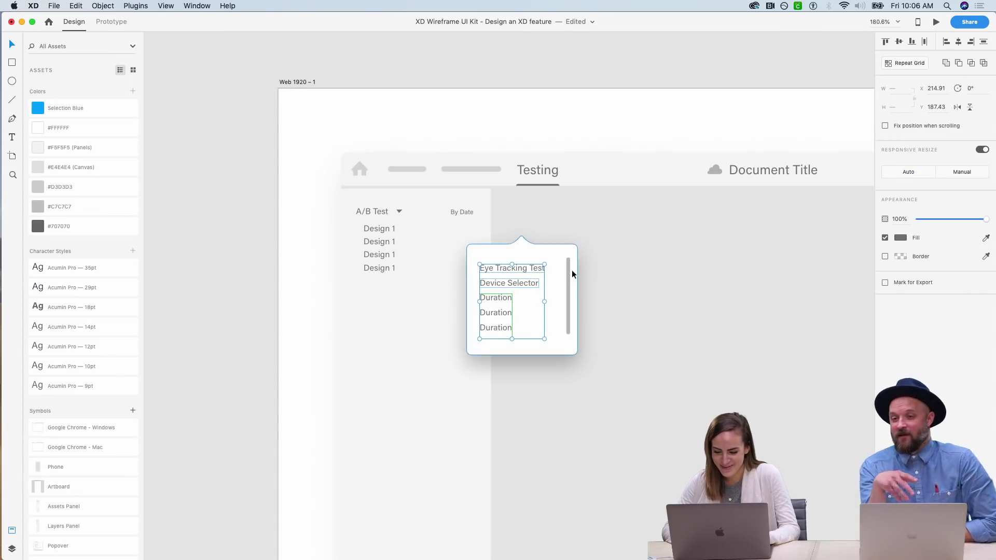
{"action": "left_click", "coordinate": [529, 251]}
{"action": "mouse_move", "coordinate": [529, 251]}
{"action": "left_mouse_down"}
{"action": "mouse_move", "coordinate": [420, 242]}
{"action": "mouse_move", "coordinate": [531, 243]}
{"action": "left_mouse_up"}
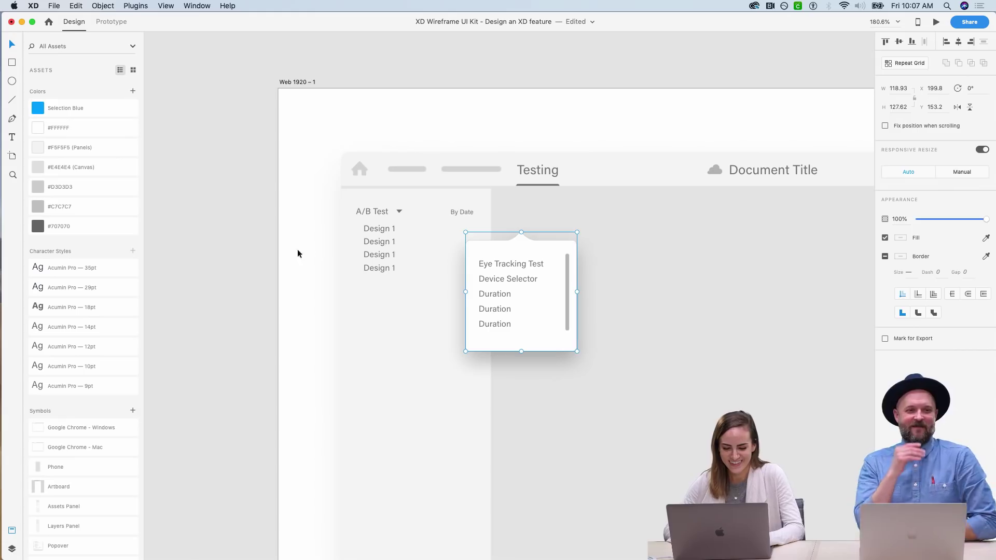
{"action": "left_click", "coordinate": [267, 260]}
{"action": "scroll", "coordinate": [266, 261], "scroll_direction": "right", "scroll_amount": 2}
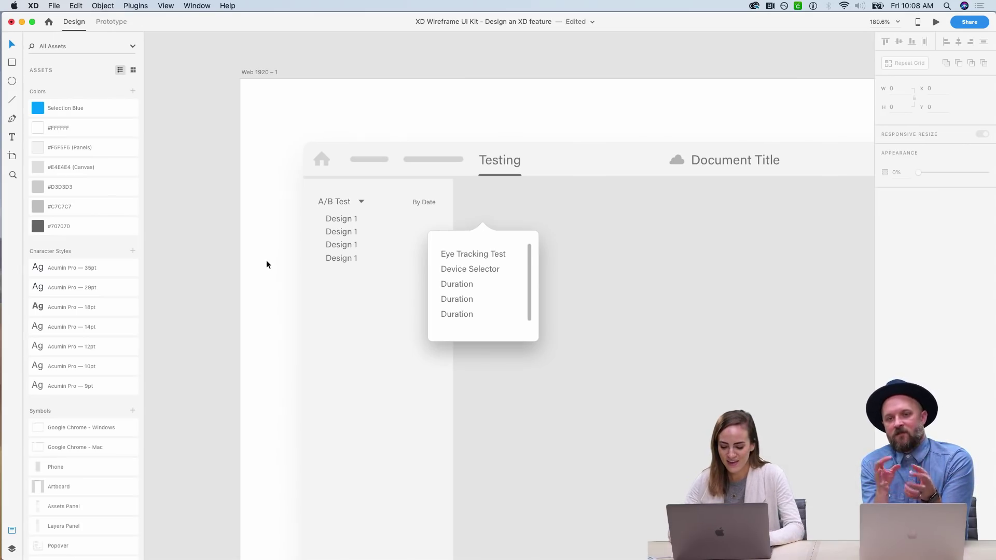
- Zoom out to 25% and scroll over to the 'Design your own XD feature' overview board
{"action": "key", "text": "super+0"}
{"action": "scroll", "coordinate": [266, 259], "scroll_direction": "up", "scroll_amount": 8}
{"action": "scroll", "coordinate": [266, 260], "scroll_direction": "right", "scroll_amount": 5}
{"action": "key", "text": "super+minus"}
{"action": "key", "text": "super+minus"}
{"action": "key", "text": "super+minus"}
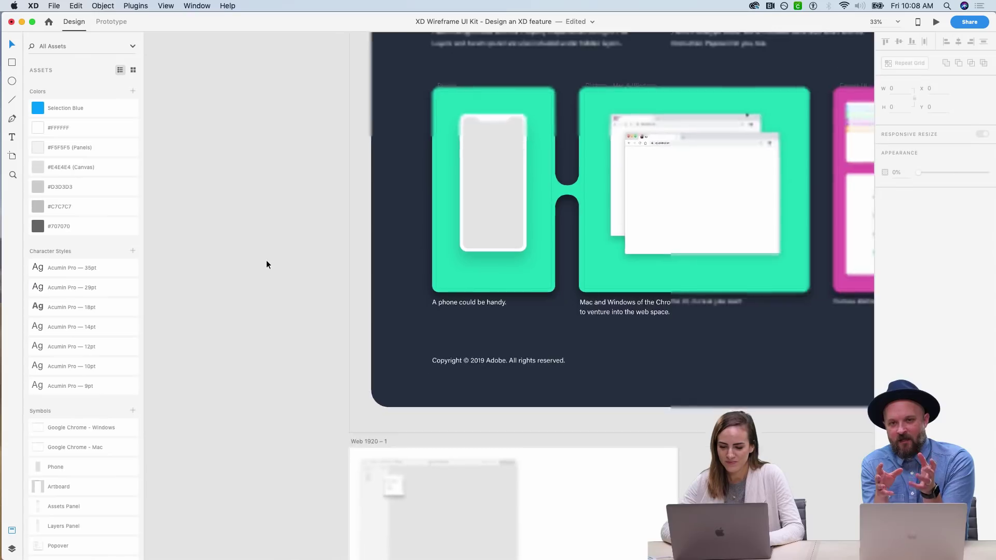
{"action": "scroll", "coordinate": [266, 260], "scroll_direction": "up", "scroll_amount": 5}
{"action": "scroll", "coordinate": [266, 259], "scroll_direction": "right", "scroll_amount": 6}
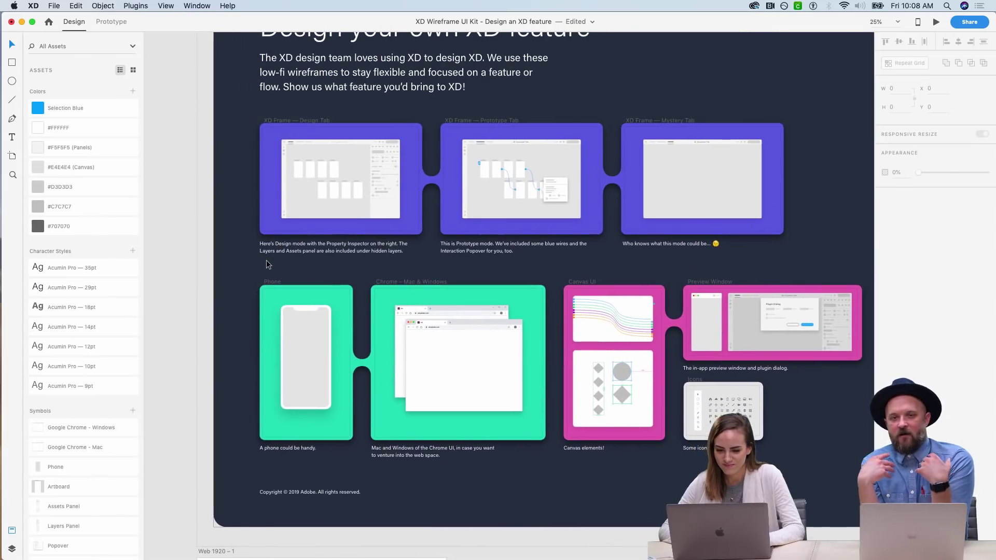
{"action": "scroll", "coordinate": [267, 264], "scroll_direction": "up", "scroll_amount": 1}
{"action": "scroll", "coordinate": [267, 264], "scroll_direction": "right", "scroll_amount": 3}
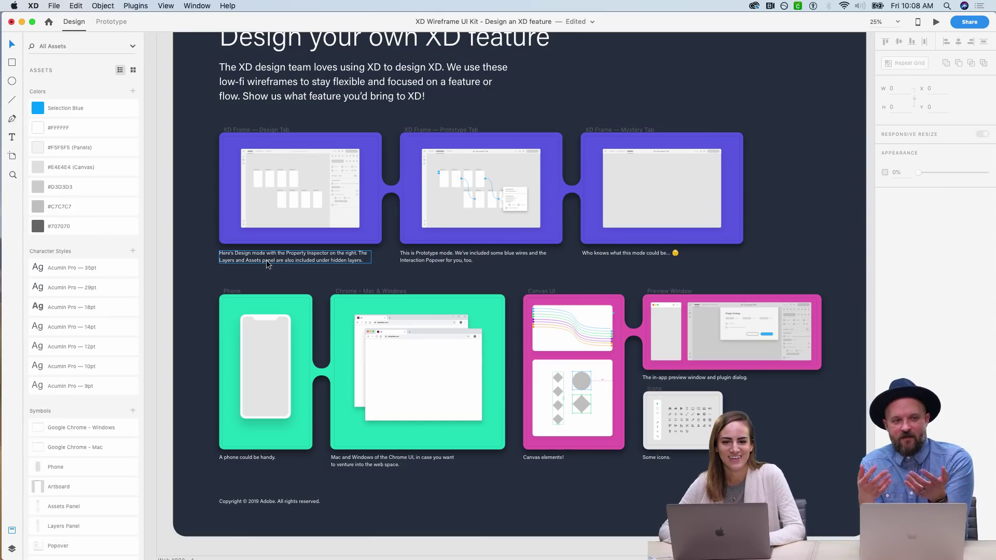
{"action": "scroll", "coordinate": [267, 264], "scroll_direction": "down", "scroll_amount": 9}
{"action": "scroll", "coordinate": [267, 264], "scroll_direction": "left", "scroll_amount": 7}
- Marquee-zoom onto the Web 1920 – 1 artboard's Testing mock window
{"action": "key", "text": "z"}
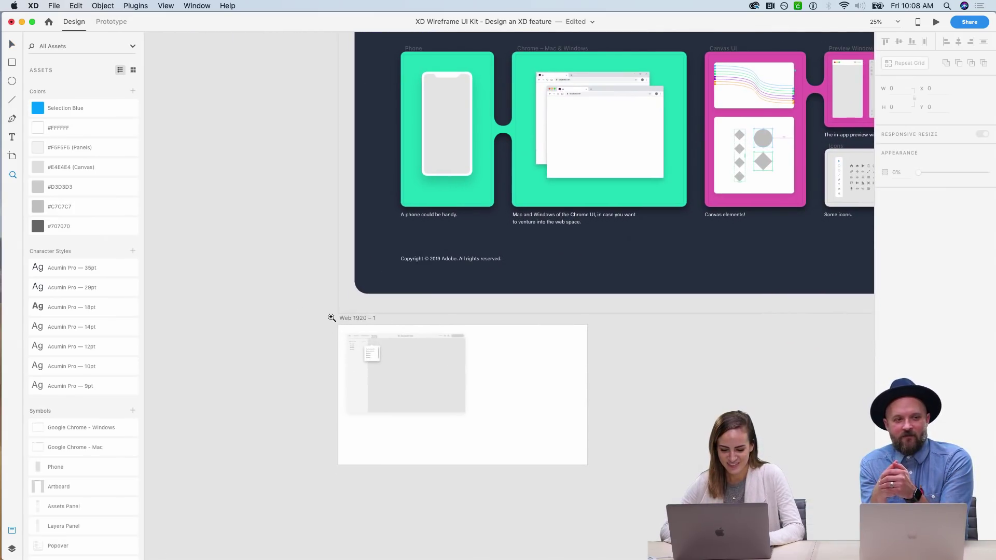
{"action": "left_click_drag", "start_coordinate": [332, 317], "coordinate": [516, 395]}
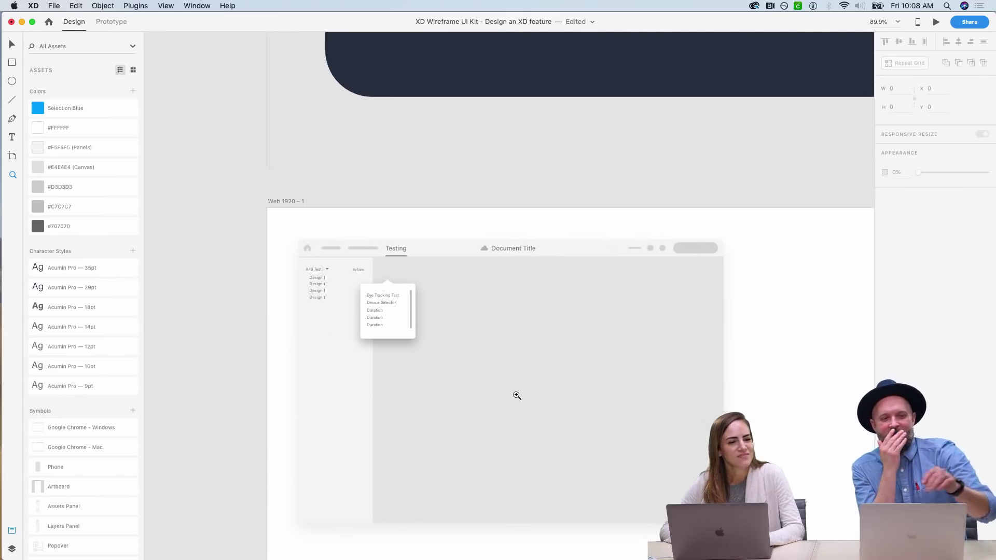
{"action": "scroll", "coordinate": [517, 395], "scroll_direction": "left", "scroll_amount": 3}
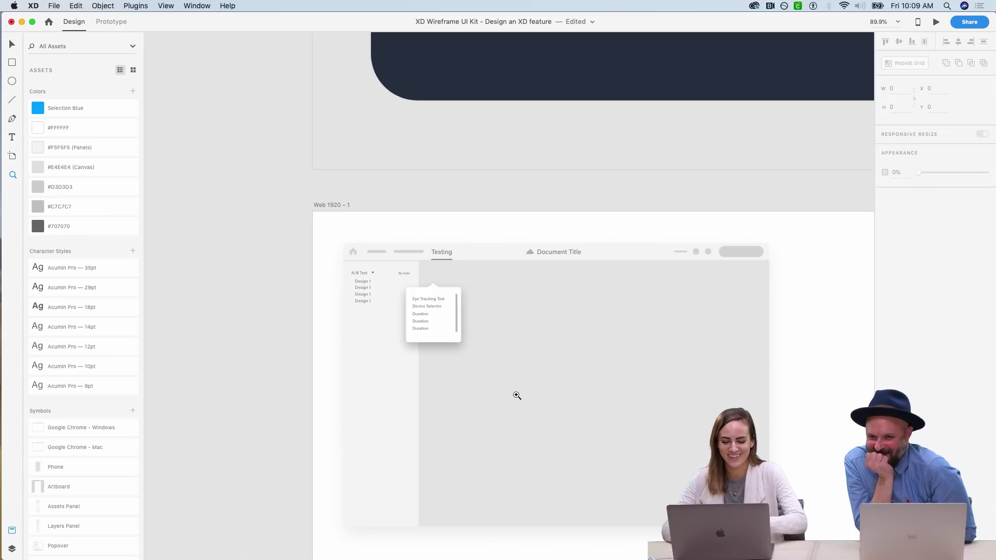
- Zoom in on the left panel and drag the popover just right of the Design 1 list
{"action": "scroll", "coordinate": [516, 395], "scroll_direction": "down", "scroll_amount": 3}
{"action": "scroll", "coordinate": [516, 395], "scroll_direction": "right", "scroll_amount": 2}
{"action": "left_click_drag", "start_coordinate": [289, 178], "coordinate": [435, 314]}
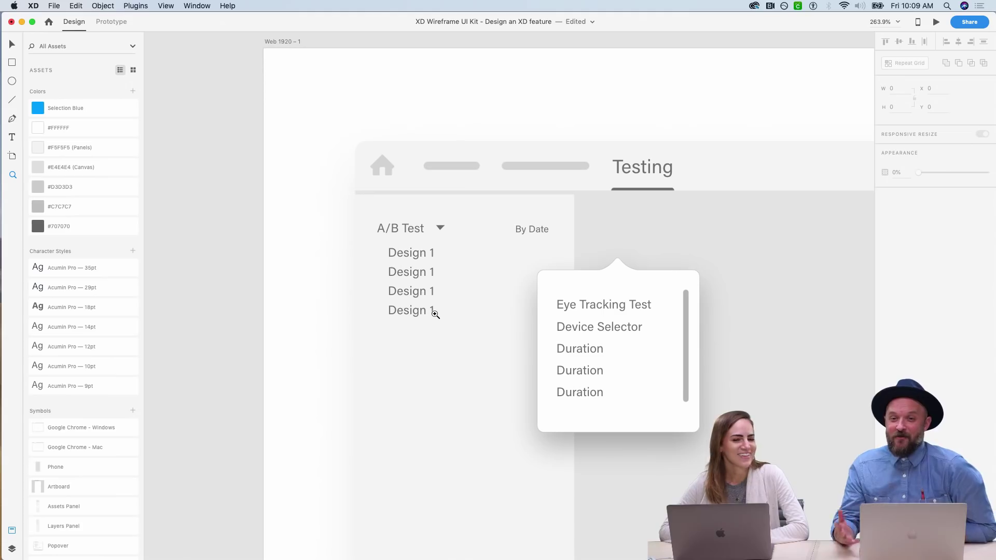
{"action": "key", "text": "v"}
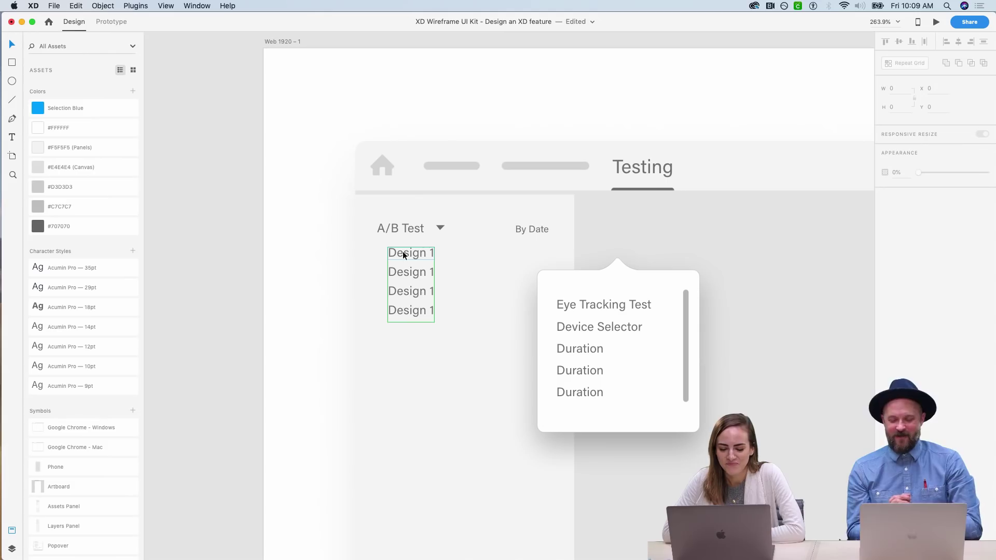
{"action": "scroll", "coordinate": [403, 255], "scroll_direction": "right", "scroll_amount": 3}
{"action": "scroll", "coordinate": [403, 254], "scroll_direction": "down", "scroll_amount": 1}
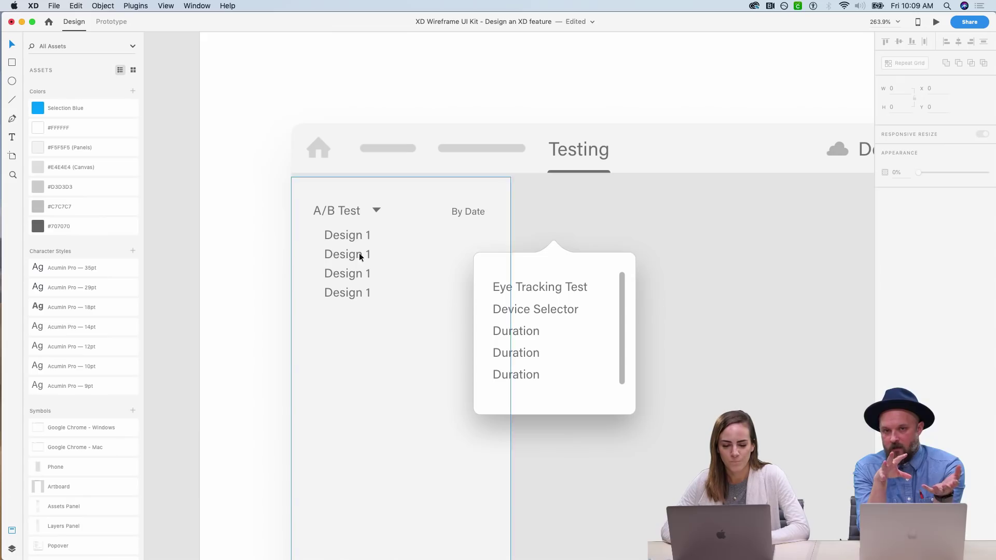
{"action": "mouse_move", "coordinate": [603, 282]}
{"action": "left_mouse_down"}
{"action": "mouse_move", "coordinate": [426, 276]}
{"action": "mouse_move", "coordinate": [662, 304]}
{"action": "mouse_move", "coordinate": [613, 295]}
{"action": "left_mouse_up"}
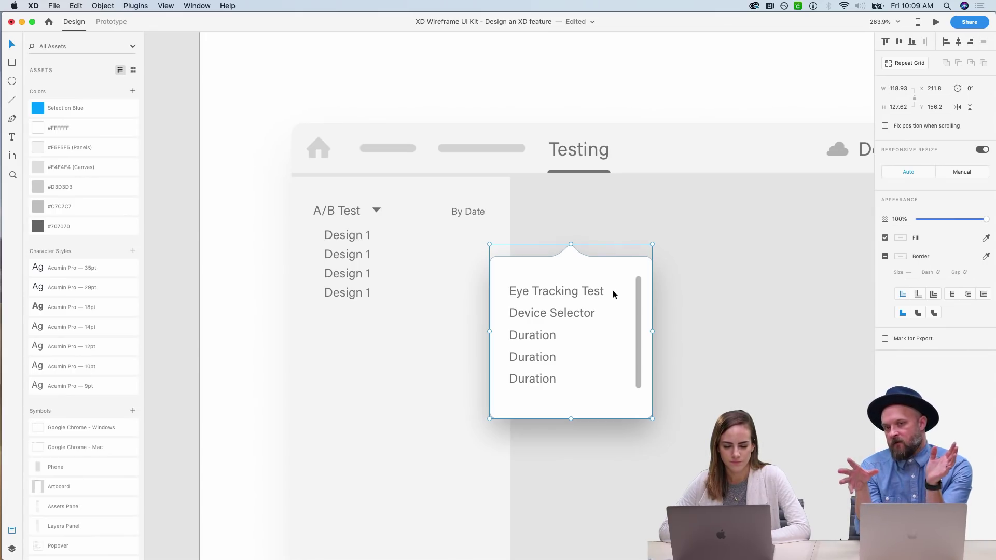
{"action": "left_click", "coordinate": [207, 279]}
{"action": "scroll", "coordinate": [214, 280], "scroll_direction": "down", "scroll_amount": 5}
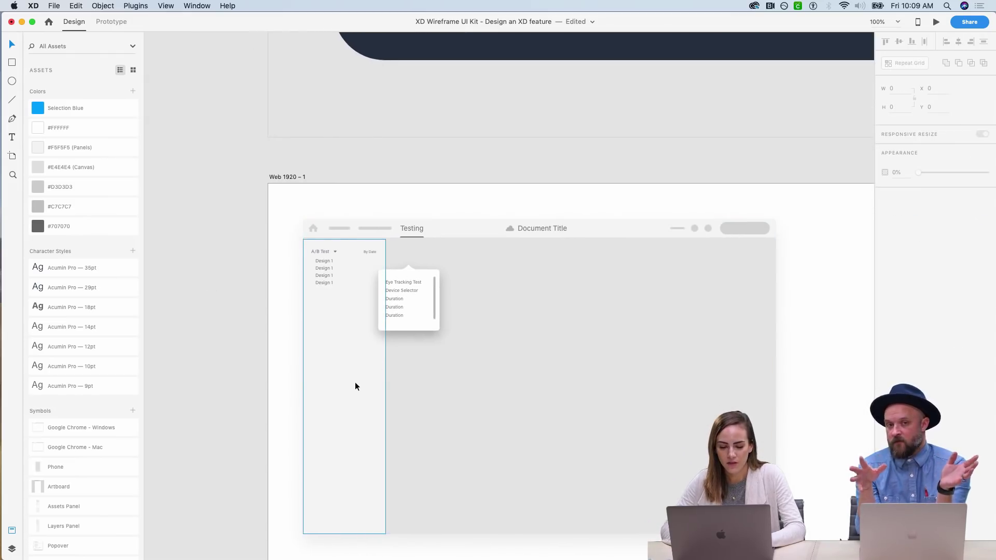
- Option-drag a copy of the left sidebar panel to the wireframe's right side
{"action": "left_click", "coordinate": [355, 382]}
{"action": "left_click_drag", "start_coordinate": [363, 371], "coordinate": [745, 365]}
{"action": "left_click", "coordinate": [640, 192]}
{"action": "key", "text": "super+2"}
{"action": "key", "text": "super+1"}
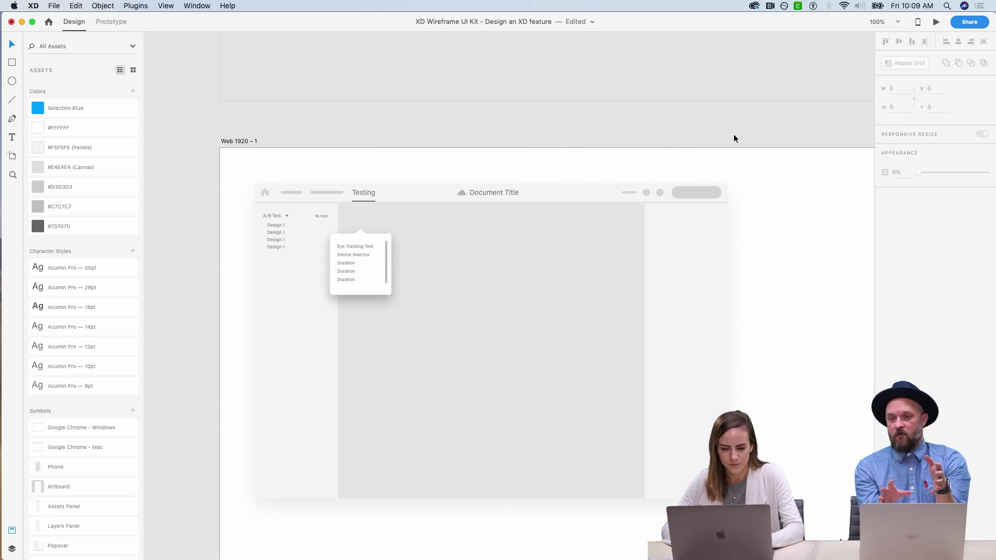
- Zoom onto the wireframe and widen the new right panel toward the left
{"action": "key", "text": "z"}
{"action": "left_click_drag", "start_coordinate": [233, 165], "coordinate": [756, 516]}
{"action": "key", "text": "v"}
{"action": "left_click", "coordinate": [735, 371]}
{"action": "left_click_drag", "start_coordinate": [706, 311], "coordinate": [670, 310]}
- Copy the A/B Test heading into the right panel and retype it as 'Data Visualization'
{"action": "left_click", "coordinate": [222, 136]}
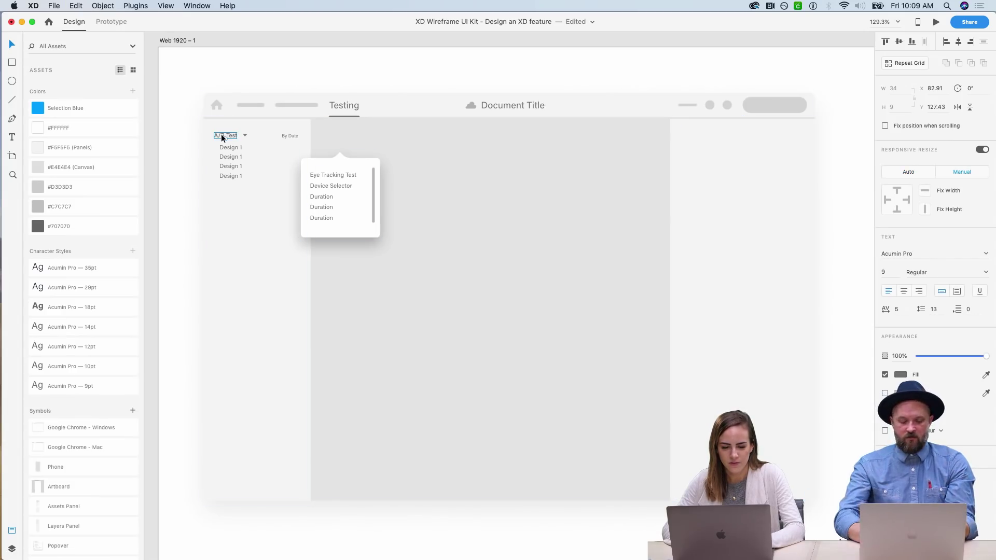
{"action": "left_click_drag", "start_coordinate": [221, 134], "coordinate": [699, 135]}
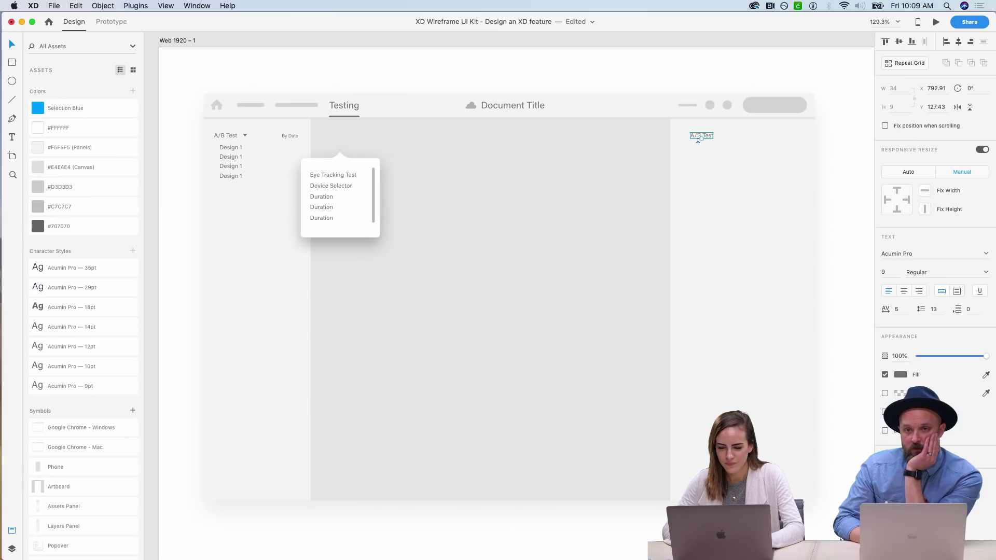
{"action": "double_click", "coordinate": [698, 136]}
{"action": "type", "text": "Data V"}
{"action": "type", "text": "isualizti"}
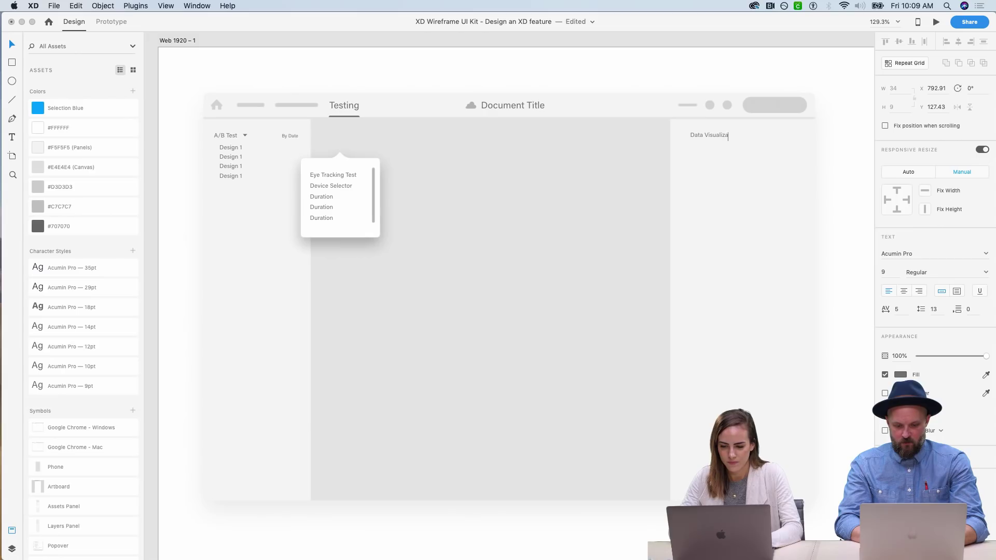
{"action": "key", "text": "BackSpace"}
{"action": "key", "text": "BackSpace"}
{"action": "type", "text": "ation"}
{"action": "key", "text": "Escape"}
{"action": "left_click_drag", "start_coordinate": [736, 135], "coordinate": [733, 135]}
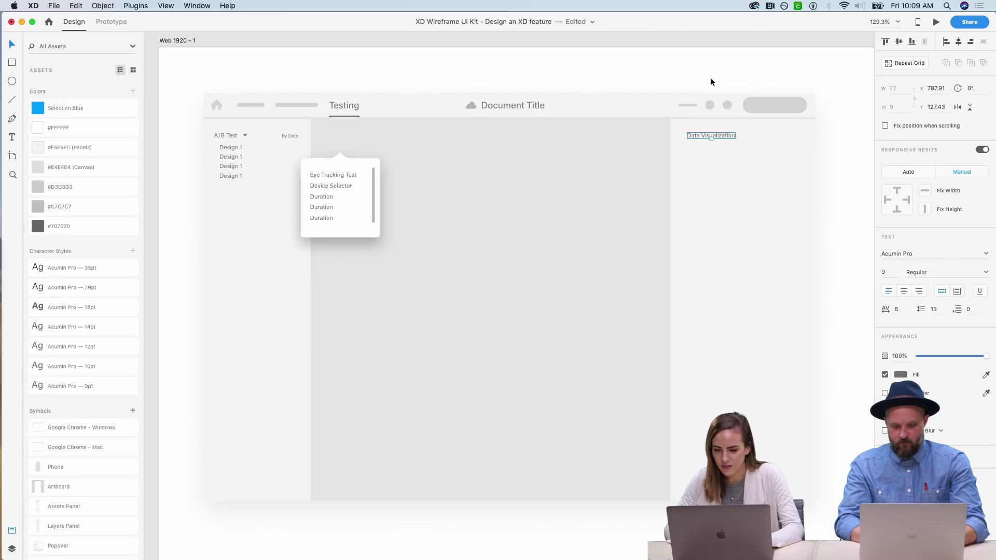
{"action": "left_click", "coordinate": [708, 72]}
{"action": "scroll", "coordinate": [708, 72], "scroll_direction": "right", "scroll_amount": 3}
{"action": "scroll", "coordinate": [709, 74], "scroll_direction": "left", "scroll_amount": 2}
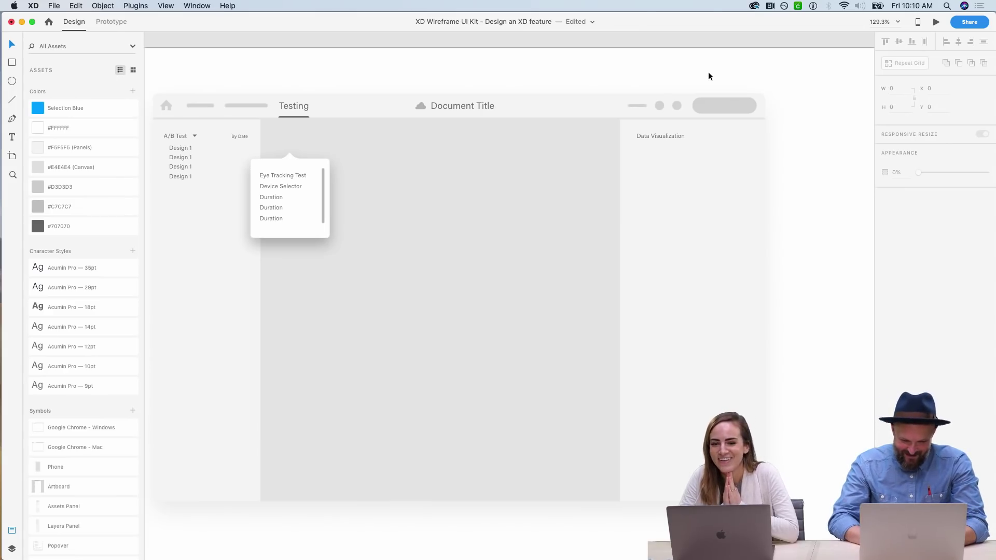
- Draw a white outlined rectangle placeholder under the 'Data Visualization' heading in the right panel
{"action": "scroll", "coordinate": [708, 73], "scroll_direction": "left", "scroll_amount": 5}
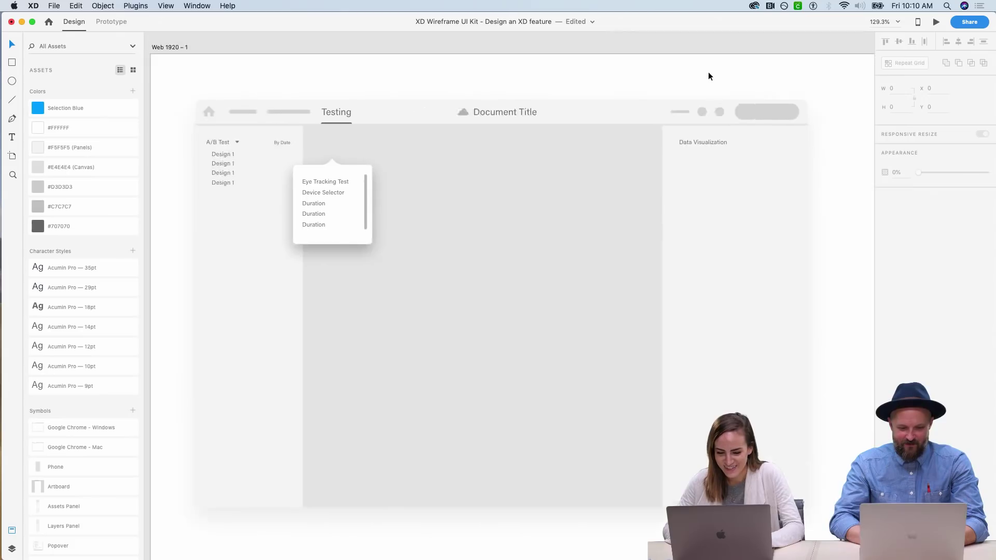
{"action": "scroll", "coordinate": [700, 71], "scroll_direction": "right", "scroll_amount": 3}
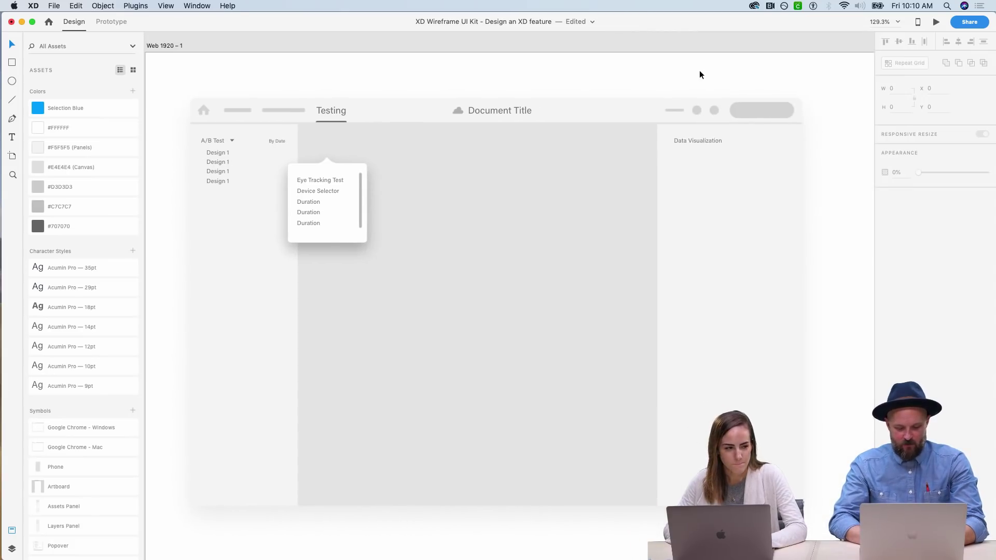
{"action": "left_click", "coordinate": [11, 62]}
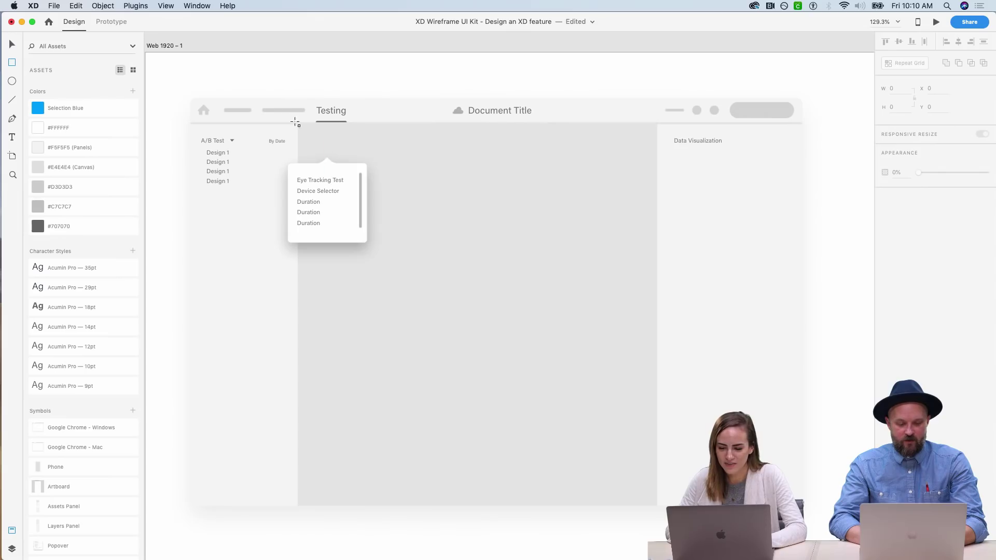
{"action": "mouse_move", "coordinate": [674, 161]}
{"action": "left_mouse_down"}
{"action": "mouse_move", "coordinate": [773, 242]}
{"action": "mouse_move", "coordinate": [783, 236]}
{"action": "left_mouse_up"}
{"action": "key", "text": "Escape"}
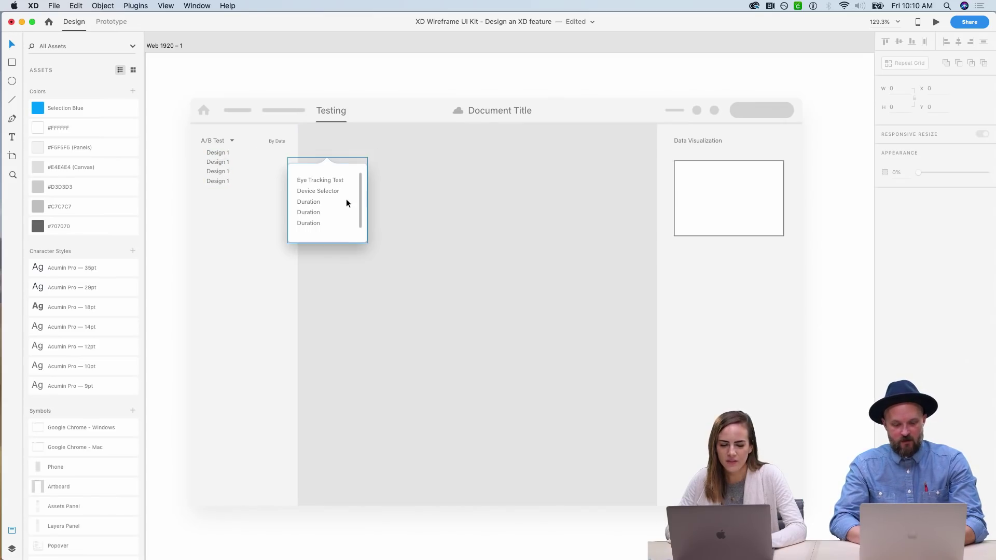
- Rename the sidebar's 'A/B Test' heading to 'Eye Tracking'
{"action": "double_click", "coordinate": [216, 141]}
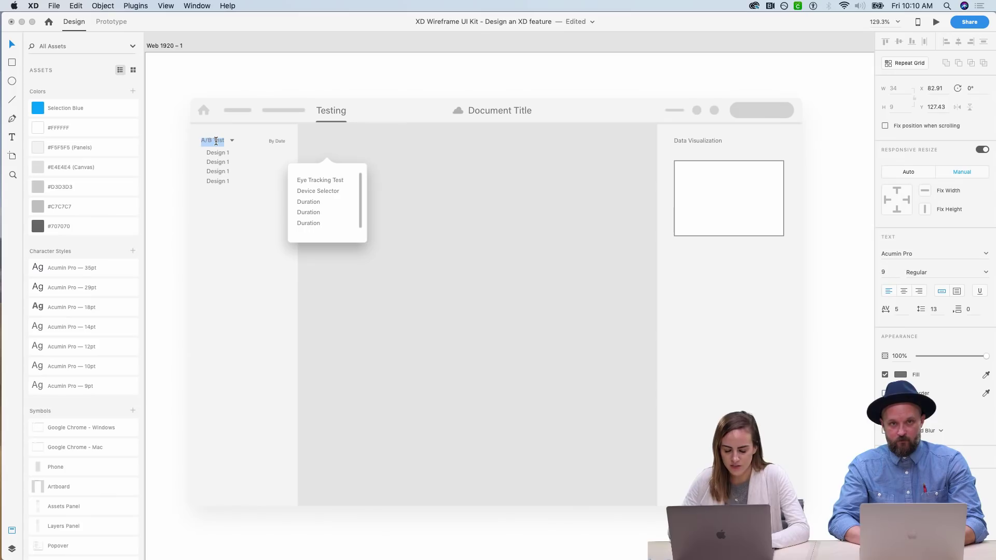
{"action": "type", "text": "E"}
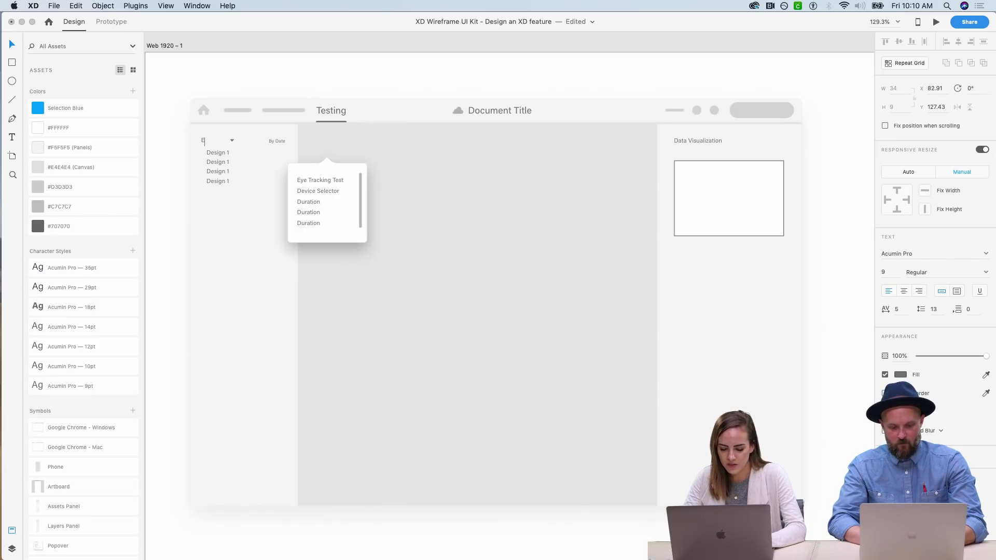
{"action": "type", "text": "ye Tracking"}
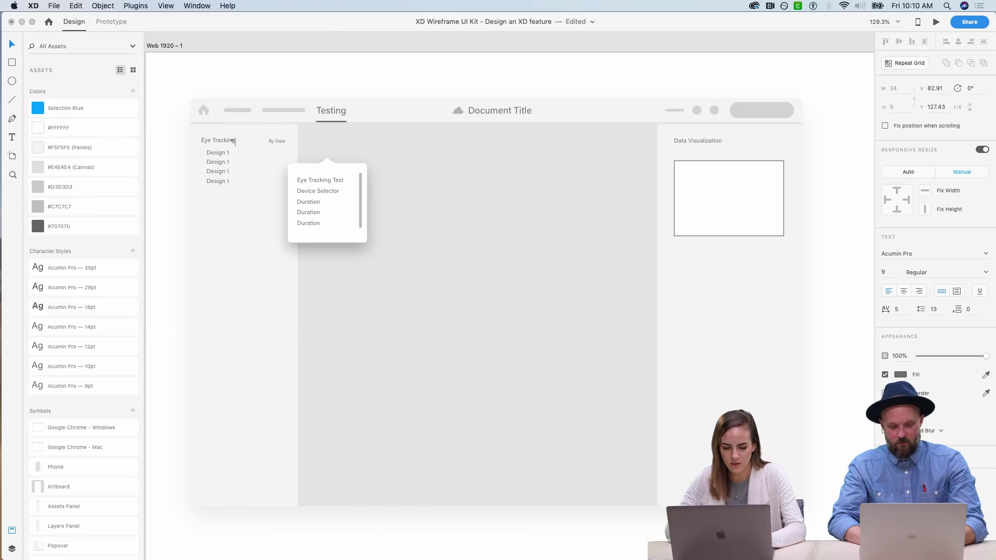
{"action": "key", "text": "Escape"}
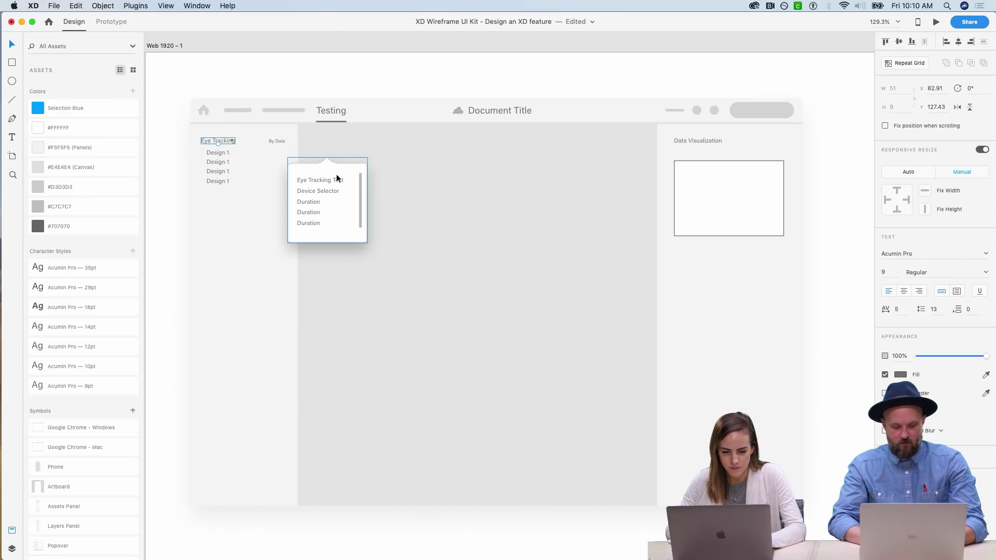
- Change the popover's first item from 'Eye Tracking Test' to 'A/B Testing' and zoom in to check it
{"action": "left_click", "coordinate": [334, 180]}
{"action": "double_click", "coordinate": [335, 180]}
{"action": "type", "text": "A"}
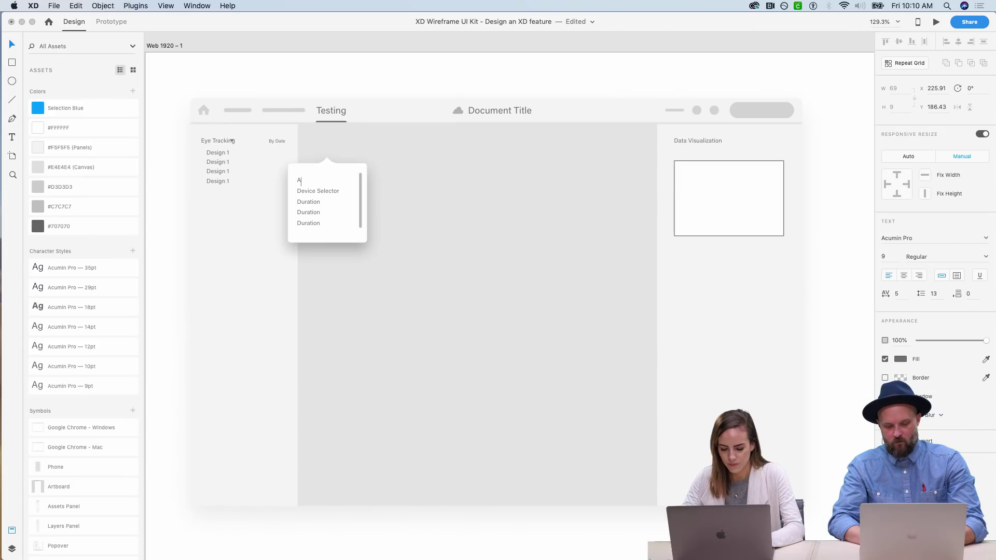
{"action": "type", "text": "/B Testi"}
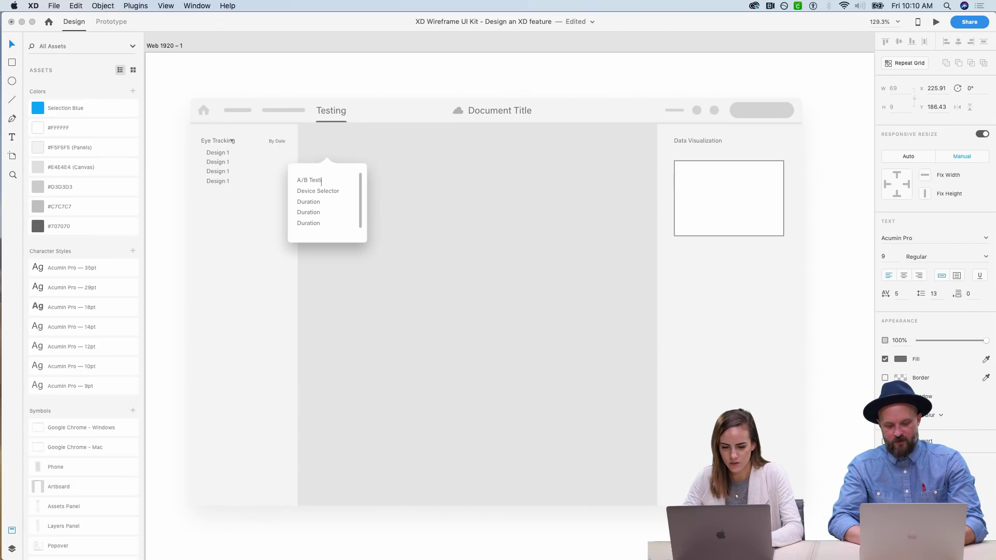
{"action": "type", "text": "ng"}
{"action": "left_click", "coordinate": [160, 151]}
{"action": "key", "text": "z"}
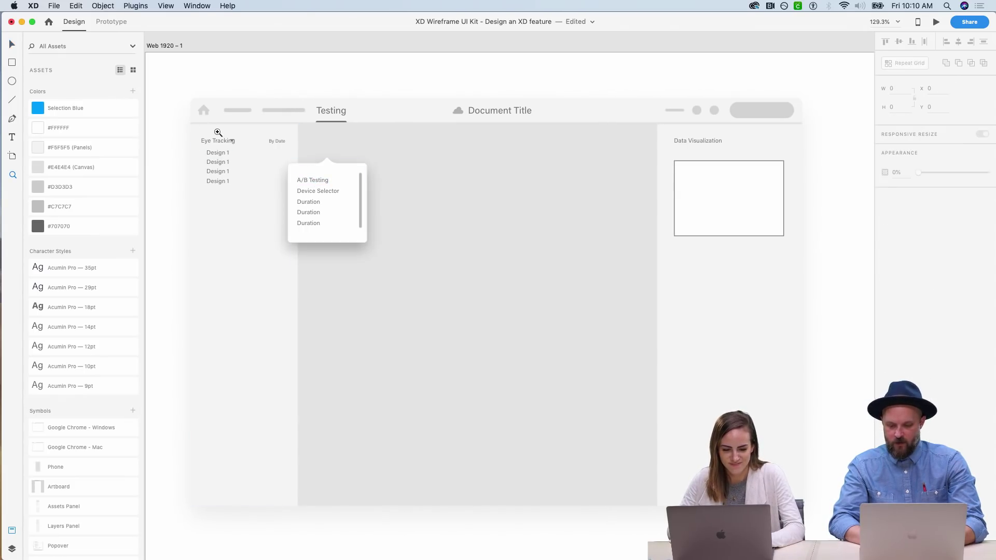
{"action": "left_click", "coordinate": [218, 133]}
{"action": "left_click", "coordinate": [412, 251]}
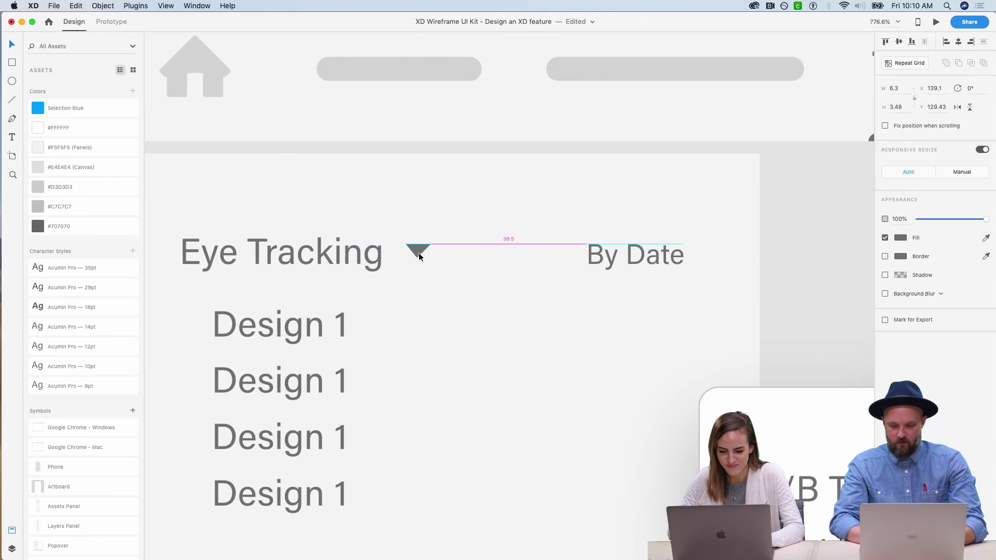
{"action": "key", "text": "super+minus"}
{"action": "key", "text": "super+minus"}
{"action": "key", "text": "super+minus"}
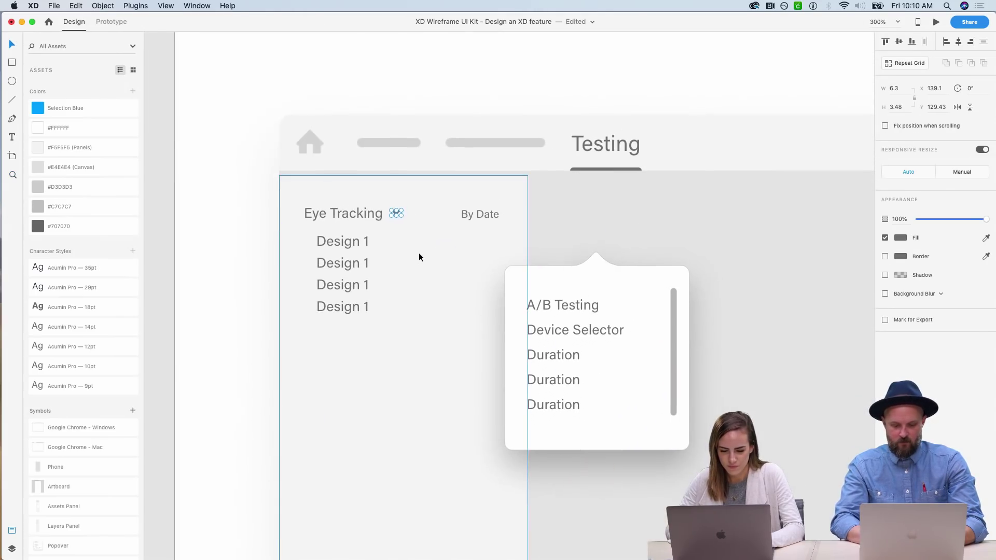
- Stretch the Design 1 repeat grid under Eye Tracking to seven rows, then view the whole artboard
{"action": "left_click", "coordinate": [336, 305]}
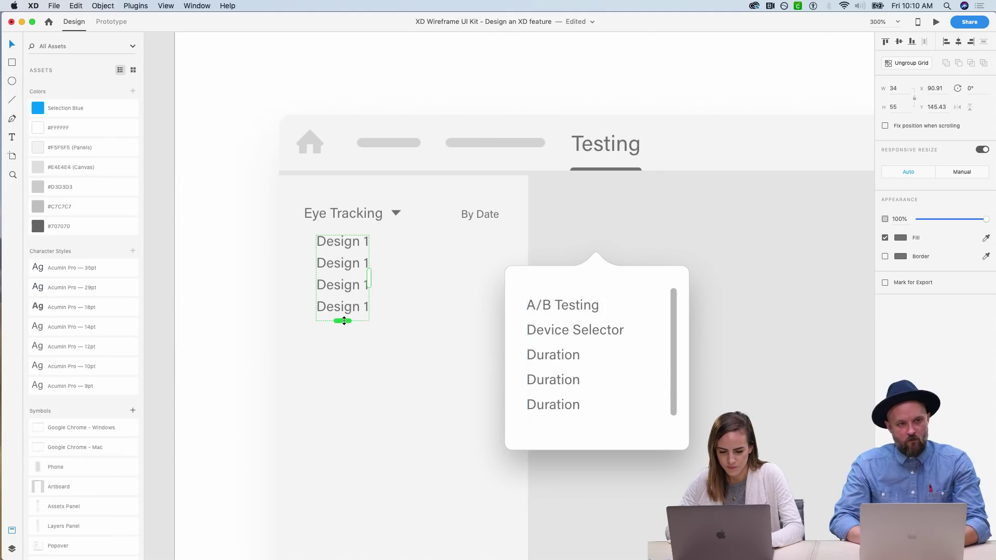
{"action": "left_click_drag", "start_coordinate": [344, 321], "coordinate": [340, 382]}
{"action": "left_click", "coordinate": [223, 372]}
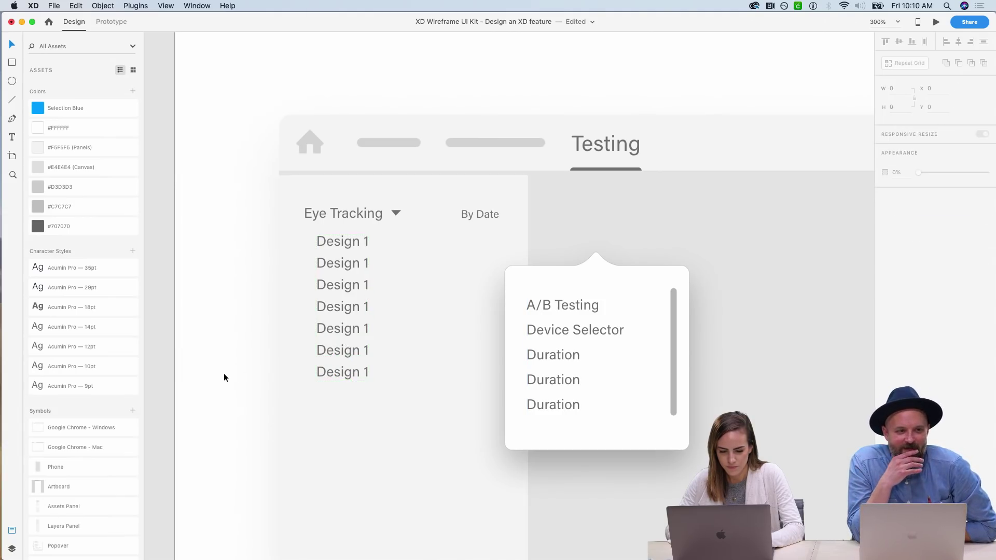
{"action": "key", "text": "super+minus"}
{"action": "scroll", "coordinate": [223, 373], "scroll_direction": "down", "scroll_amount": 3}
{"action": "scroll", "coordinate": [223, 373], "scroll_direction": "right", "scroll_amount": 3}
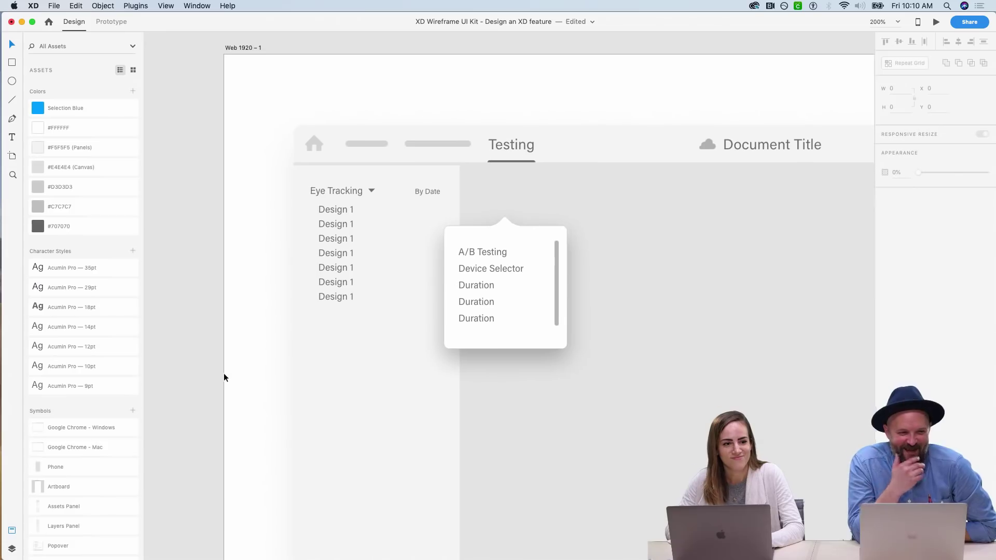
{"action": "scroll", "coordinate": [223, 373], "scroll_direction": "down", "scroll_amount": 1}
{"action": "scroll", "coordinate": [223, 372], "scroll_direction": "right", "scroll_amount": 1}
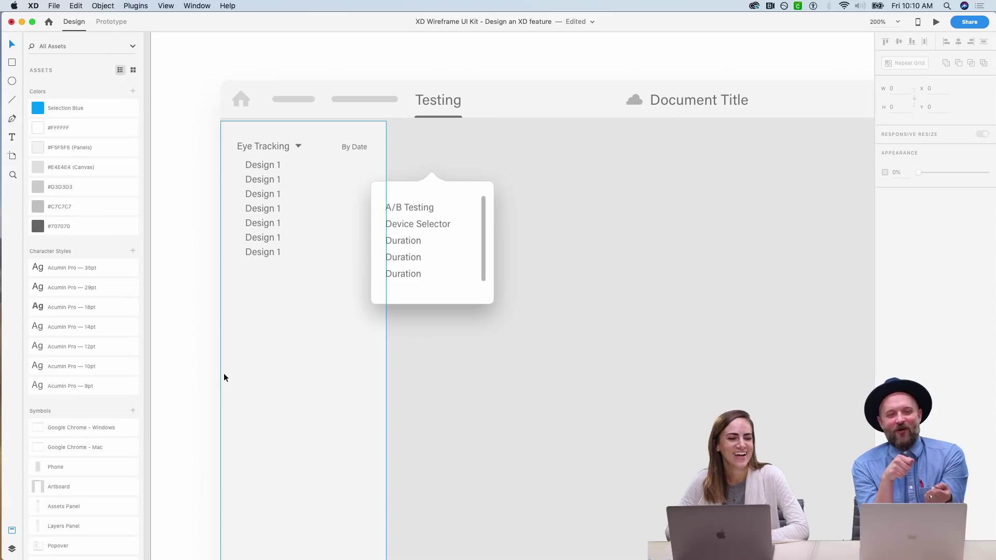
{"action": "scroll", "coordinate": [224, 378], "scroll_direction": "left", "scroll_amount": 2}
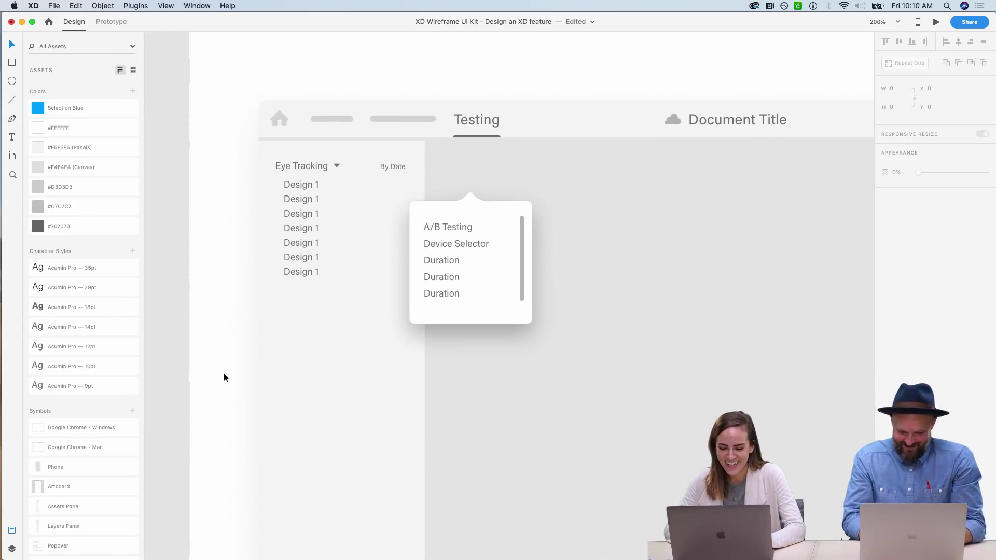
{"action": "scroll", "coordinate": [223, 372], "scroll_direction": "down", "scroll_amount": 1}
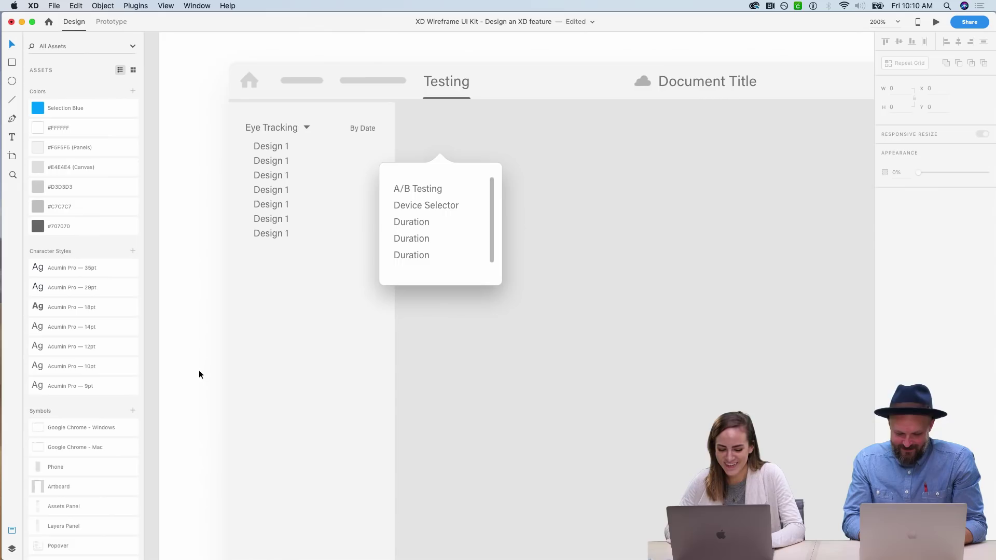
{"action": "key", "text": "super+1"}
{"action": "scroll", "coordinate": [199, 374], "scroll_direction": "right", "scroll_amount": 2}
- Make the Data Visualization box taller, about 164 × 176, aligned with the list
{"action": "key", "text": "z"}
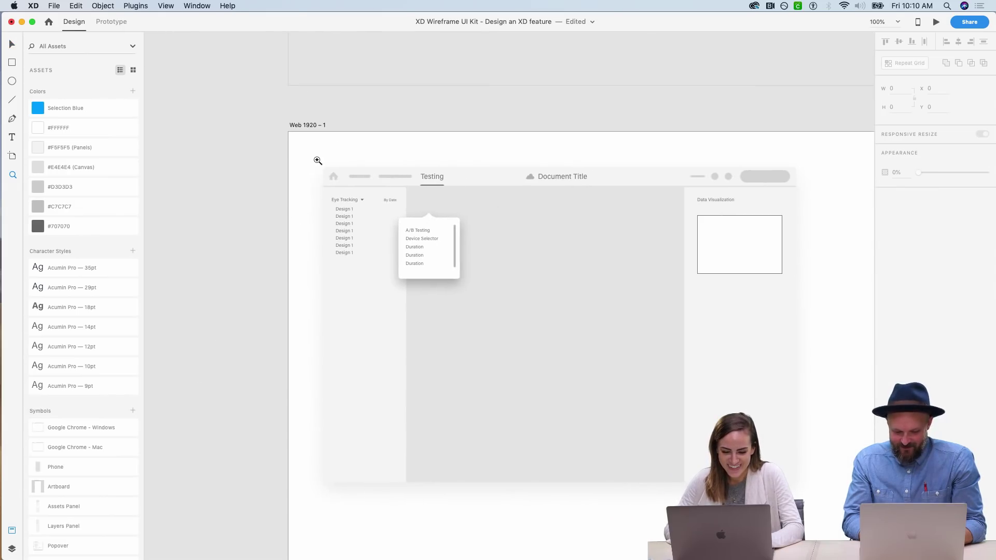
{"action": "left_click_drag", "start_coordinate": [319, 164], "coordinate": [774, 459]}
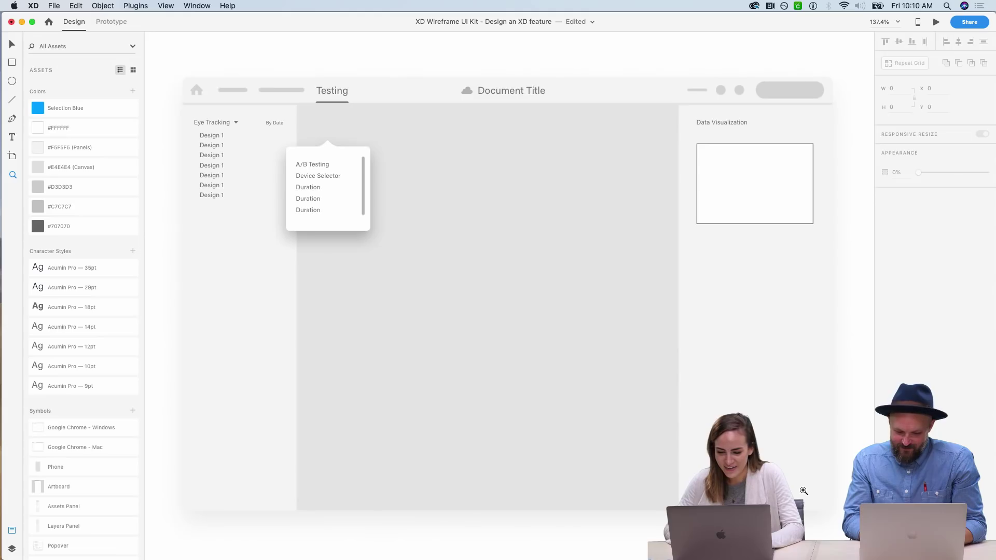
{"action": "scroll", "coordinate": [510, 295], "scroll_direction": "up", "scroll_amount": 1}
{"action": "key", "text": "v"}
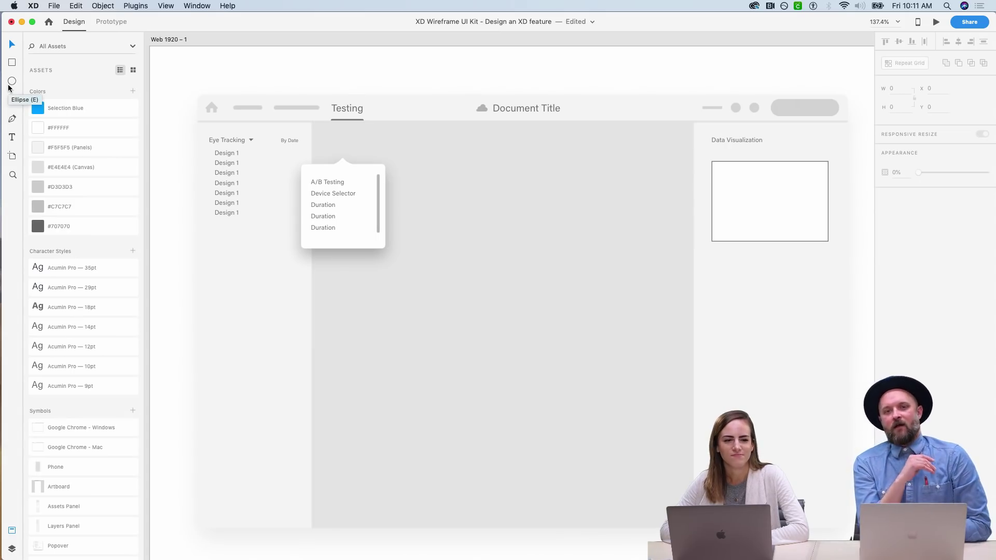
{"action": "left_click", "coordinate": [14, 102]}
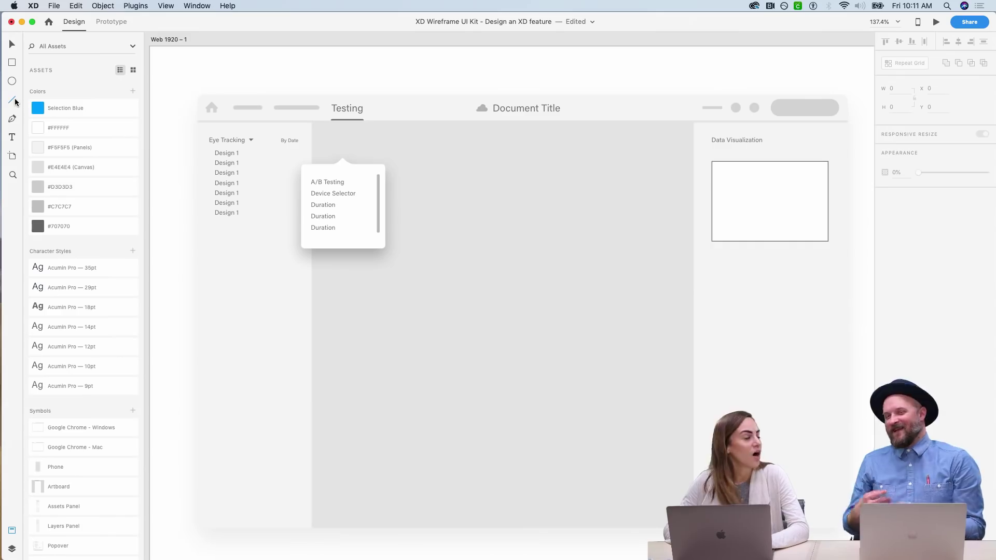
{"action": "key", "text": "v"}
{"action": "left_click", "coordinate": [741, 203]}
{"action": "left_click_drag", "start_coordinate": [769, 241], "coordinate": [769, 287]}
{"action": "left_click_drag", "start_coordinate": [762, 246], "coordinate": [758, 236]}
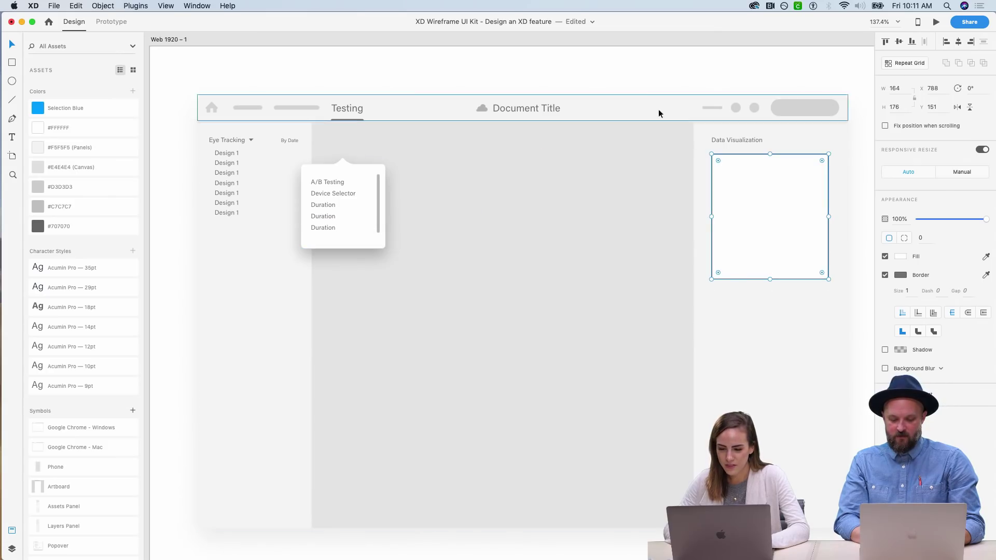
{"action": "left_click", "coordinate": [624, 80]}
{"action": "scroll", "coordinate": [623, 80], "scroll_direction": "right", "scroll_amount": 2}
- Turn off the box's white fill and set its border size to 2
{"action": "left_click", "coordinate": [748, 210]}
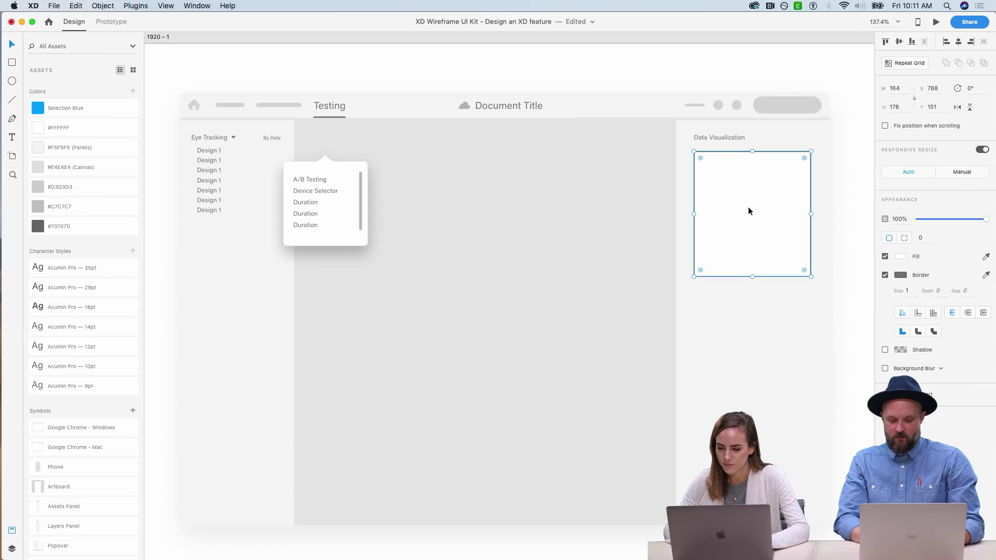
{"action": "left_click", "coordinate": [885, 258]}
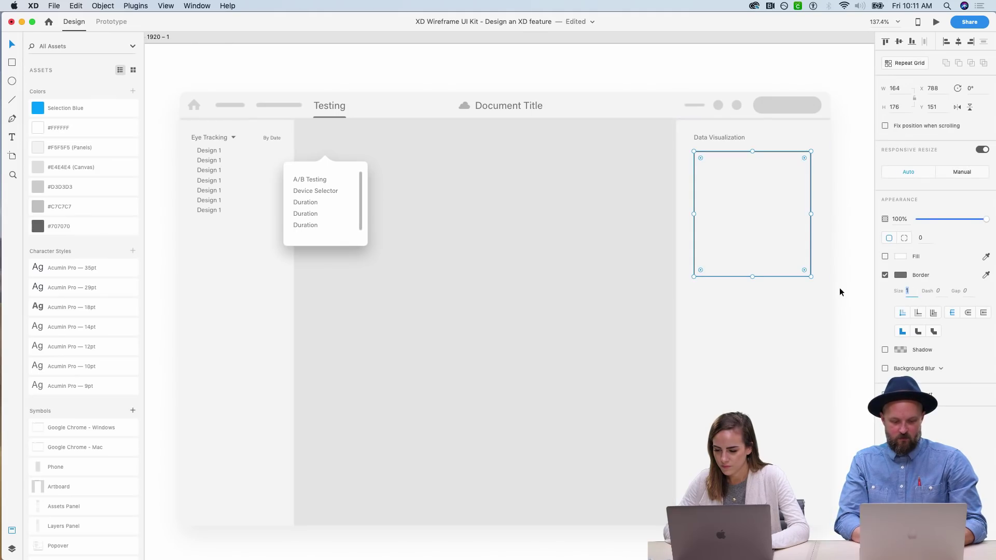
{"action": "left_click", "coordinate": [907, 291]}
{"action": "type", "text": "2"}
{"action": "key", "text": "Return"}
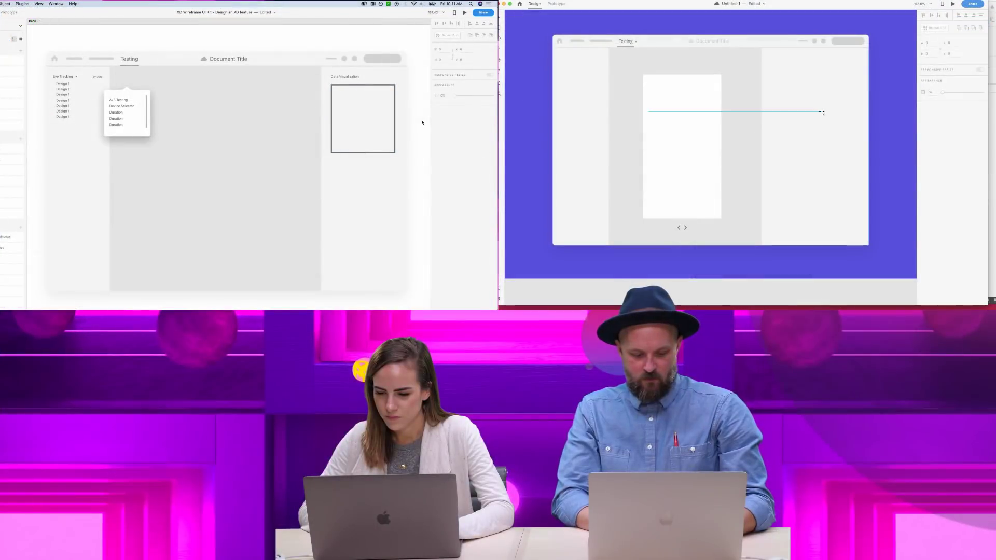
{"action": "left_click_drag", "start_coordinate": [798, 78], "coordinate": [820, 97]}
{"action": "left_click", "coordinate": [210, 31]}
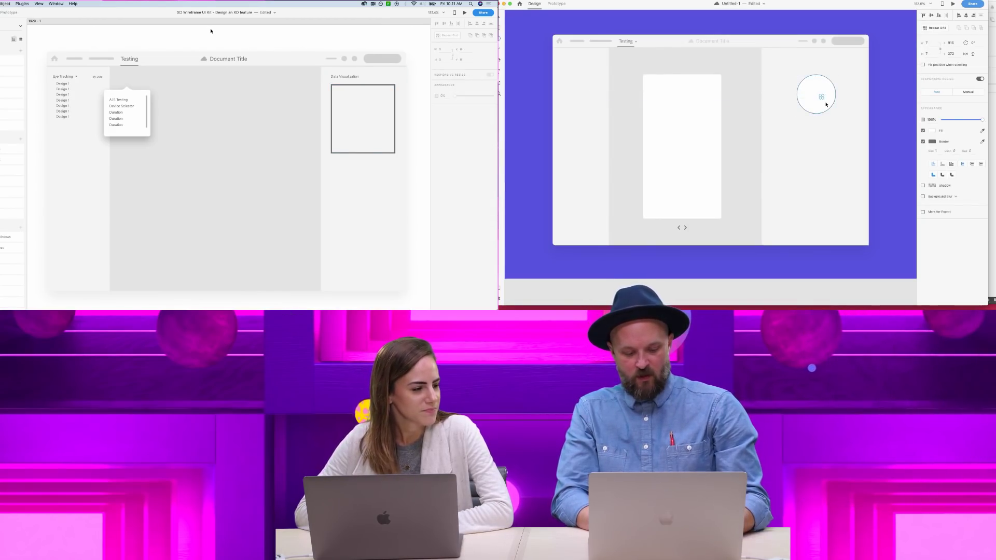
{"action": "key", "text": "super+z"}
{"action": "key", "text": "super+z"}
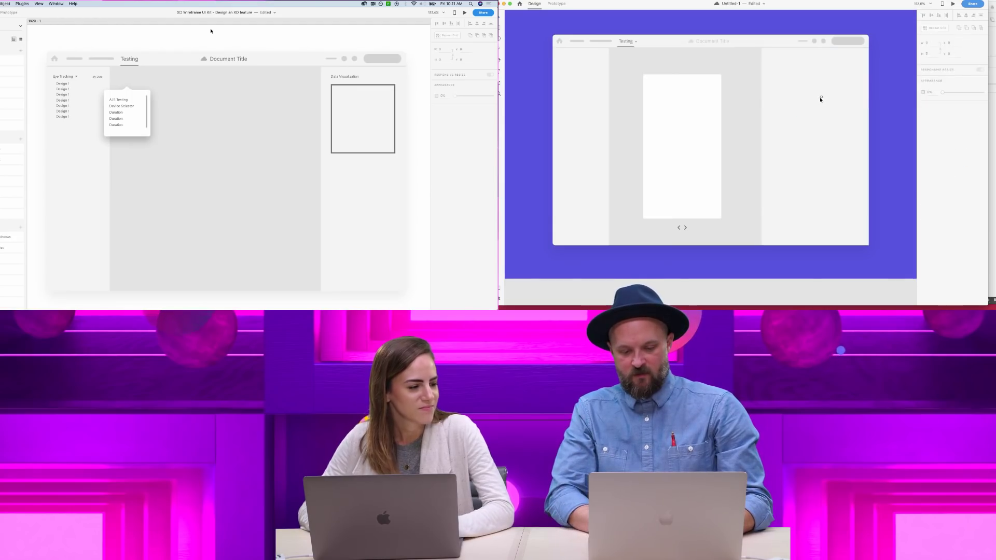
{"action": "left_click", "coordinate": [820, 99]}
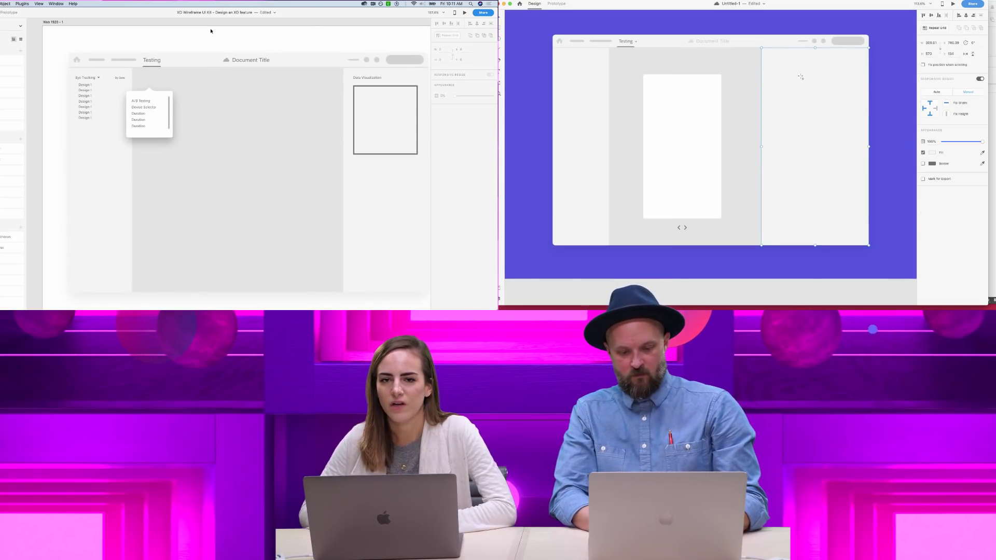
{"action": "left_click_drag", "start_coordinate": [796, 67], "coordinate": [847, 124]}
{"action": "key", "text": "super+z"}
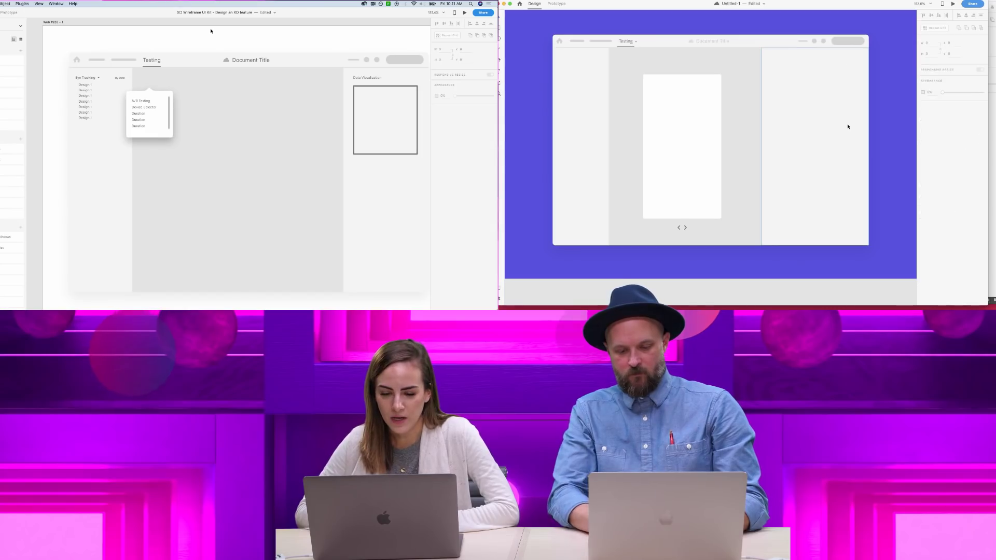
{"action": "scroll", "coordinate": [808, 103], "scroll_direction": "up", "scroll_amount": 2}
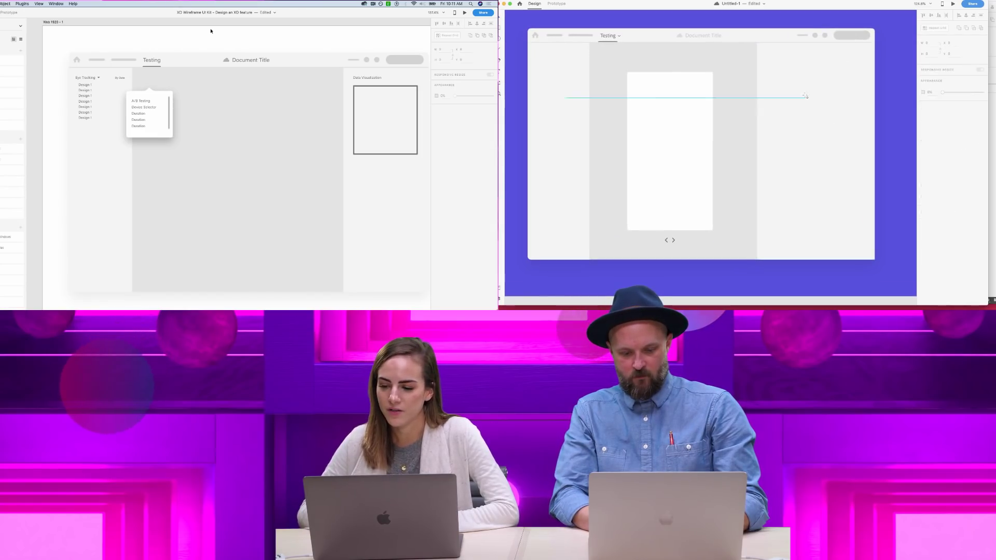
- Draw a circle at the mockup's top right, remove its border and fill it bright green
{"action": "mouse_move", "coordinate": [789, 71]}
{"action": "left_mouse_down"}
{"action": "mouse_move", "coordinate": [848, 149]}
{"action": "mouse_move", "coordinate": [836, 116]}
{"action": "mouse_move", "coordinate": [796, 99]}
{"action": "left_mouse_up"}
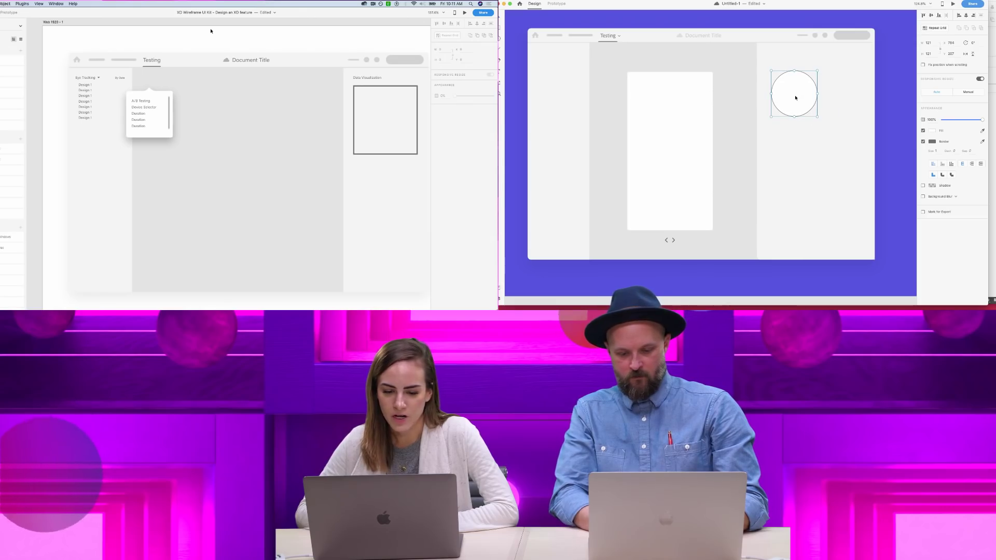
{"action": "left_click", "coordinate": [923, 141]}
{"action": "left_click", "coordinate": [932, 130]}
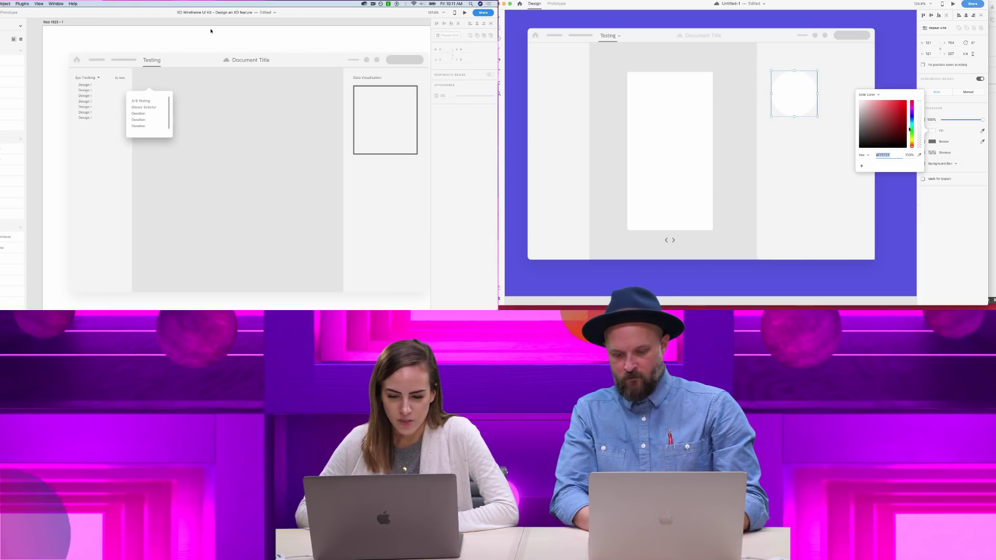
{"action": "left_click", "coordinate": [912, 131]}
{"action": "key", "text": "Escape"}
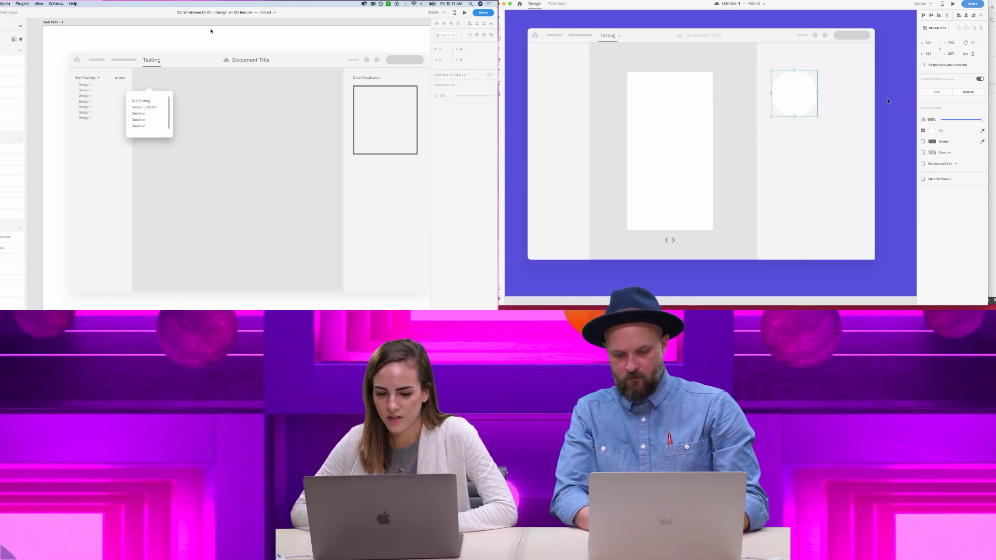
{"action": "left_click", "coordinate": [932, 131]}
{"action": "scroll", "coordinate": [211, 31], "scroll_direction": "down", "scroll_amount": 1}
{"action": "left_click", "coordinate": [913, 131]}
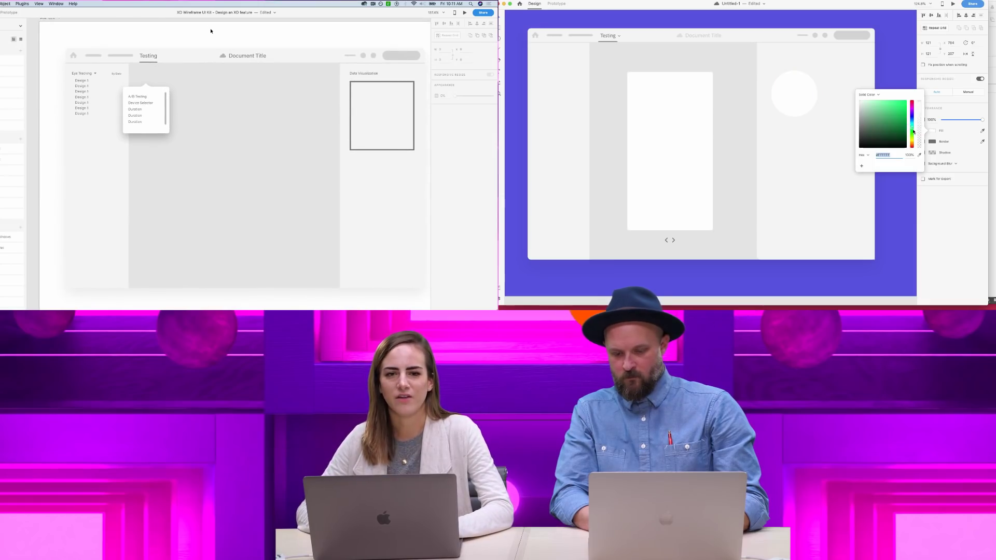
{"action": "left_click_drag", "start_coordinate": [901, 114], "coordinate": [905, 104]}
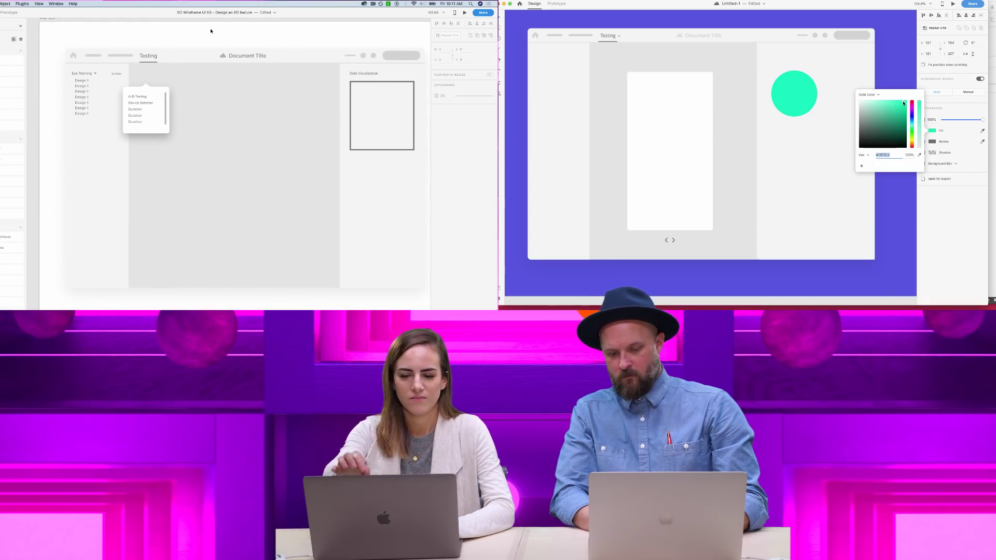
{"action": "left_click", "coordinate": [836, 86]}
{"action": "scroll", "coordinate": [836, 86], "scroll_direction": "up", "scroll_amount": 3}
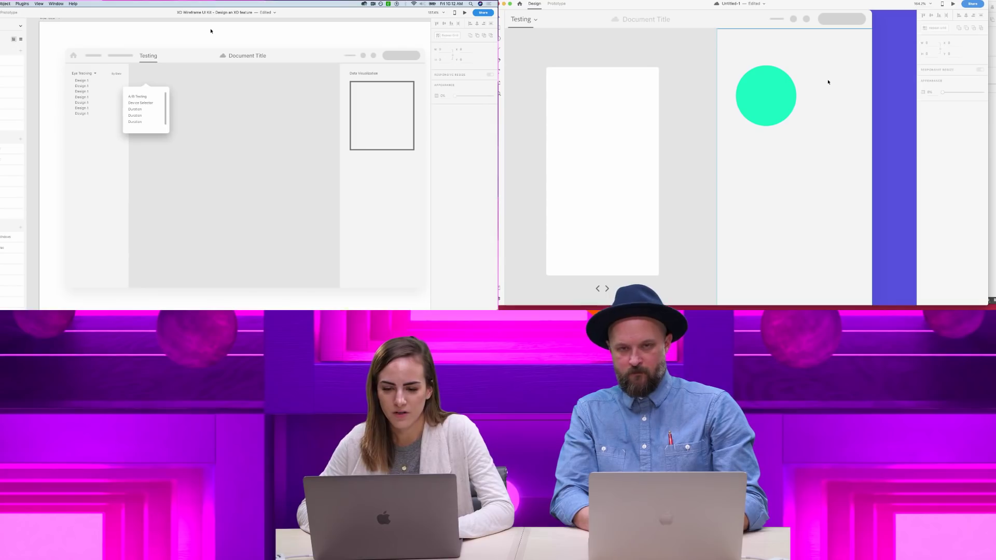
- Add a small borderless ellipse bar near the circle's upper right, filled with grey sampled from the header
{"action": "key", "text": "e"}
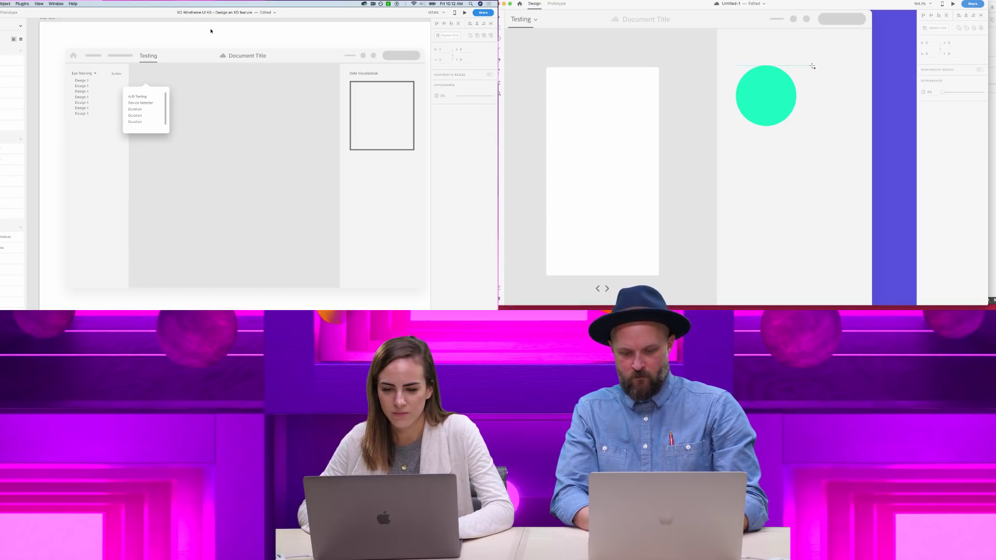
{"action": "left_click_drag", "start_coordinate": [811, 65], "coordinate": [819, 67]}
{"action": "left_click", "coordinate": [982, 141]}
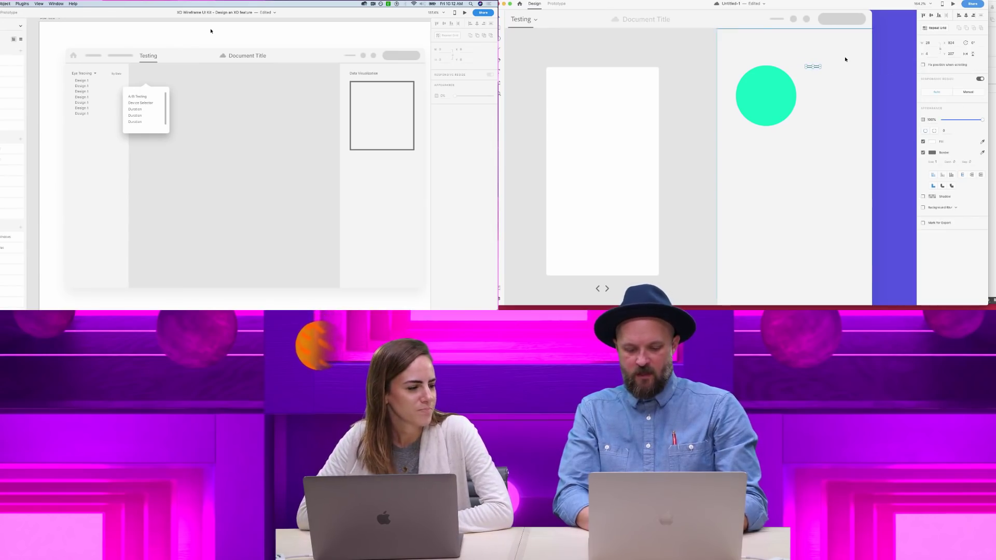
{"action": "left_click", "coordinate": [845, 22]}
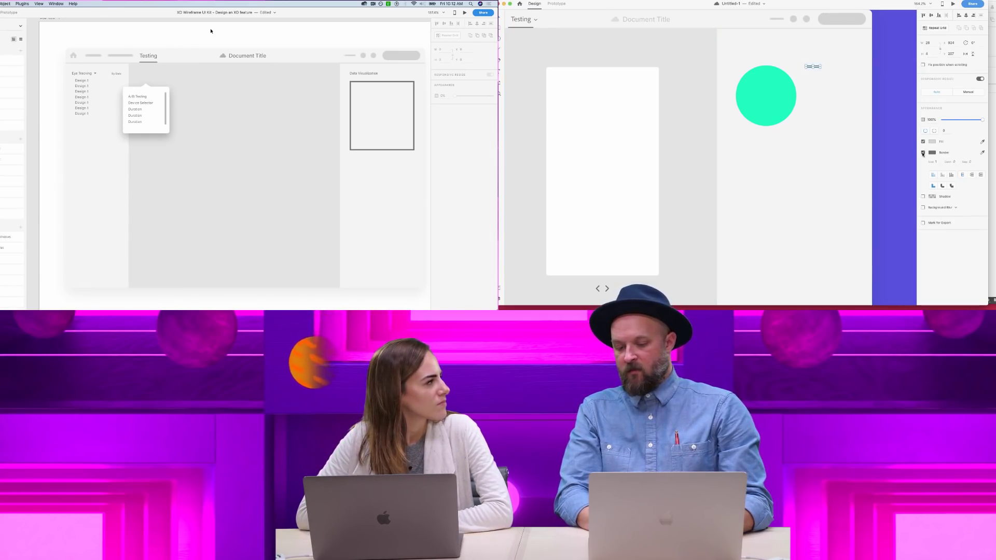
{"action": "left_click", "coordinate": [922, 153]}
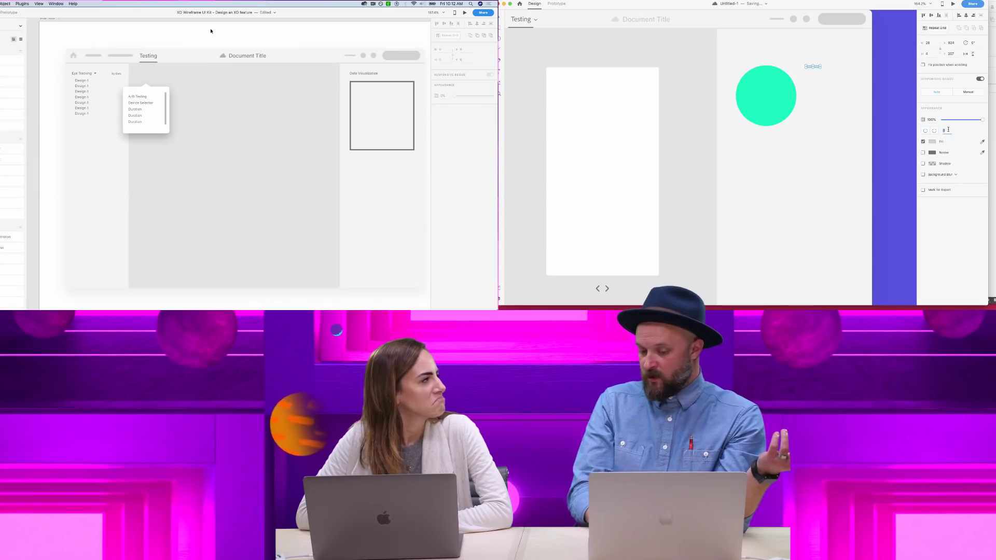
{"action": "left_click", "coordinate": [879, 93]}
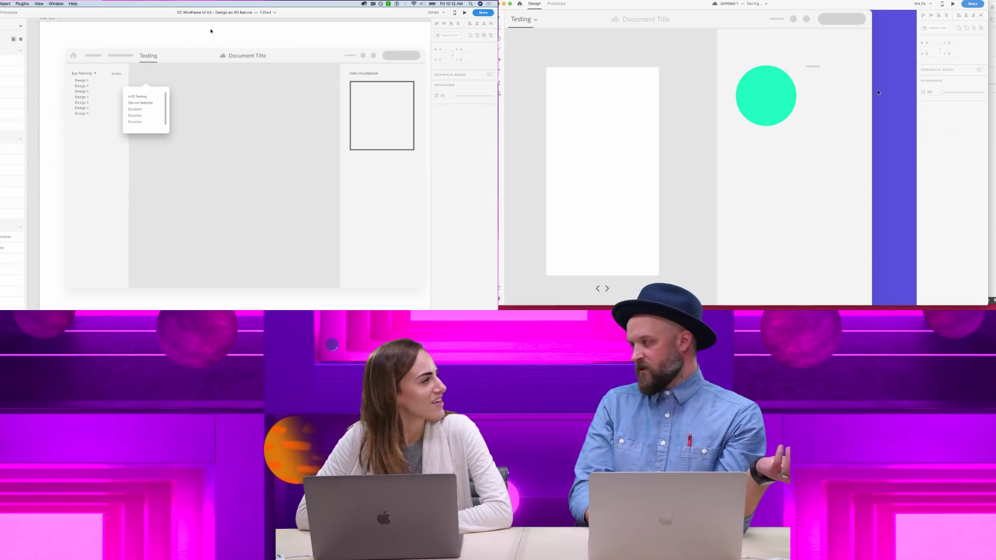
{"action": "scroll", "coordinate": [856, 63], "scroll_direction": "up", "scroll_amount": 3}
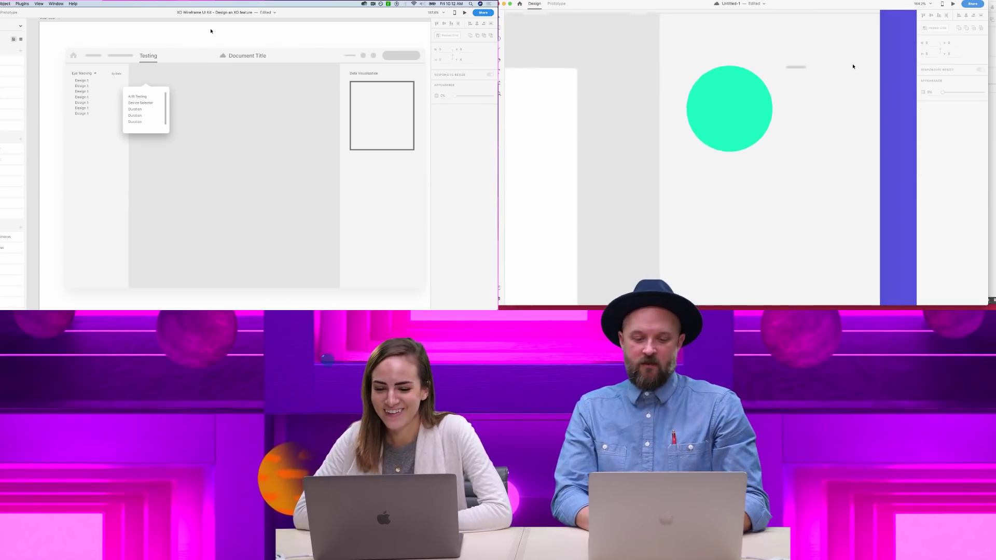
- Place '20' text under the grey bar, group them, and repeat the group into a 2×2 grid
{"action": "left_click", "coordinate": [792, 98]}
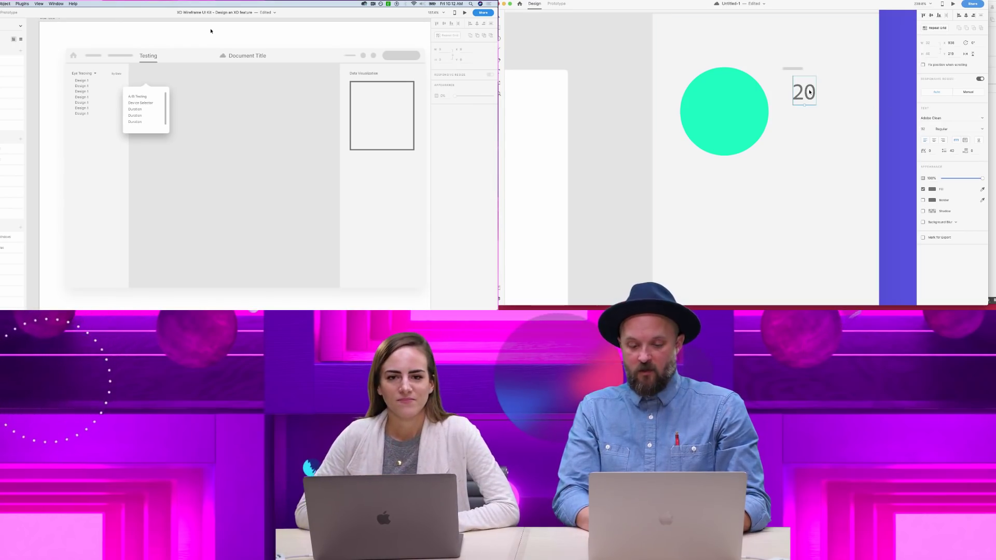
{"action": "left_click_drag", "start_coordinate": [810, 91], "coordinate": [801, 80]}
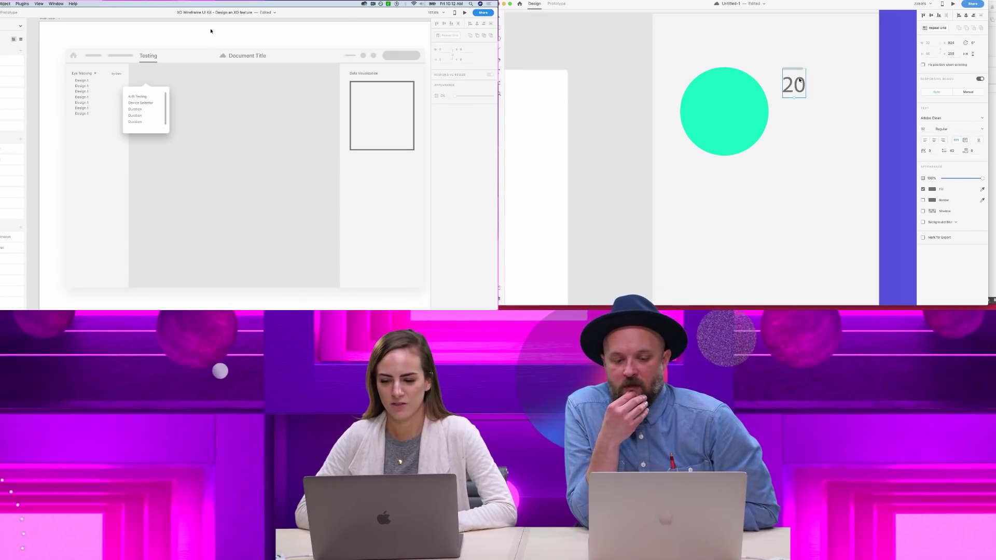
{"action": "key", "text": "super+g"}
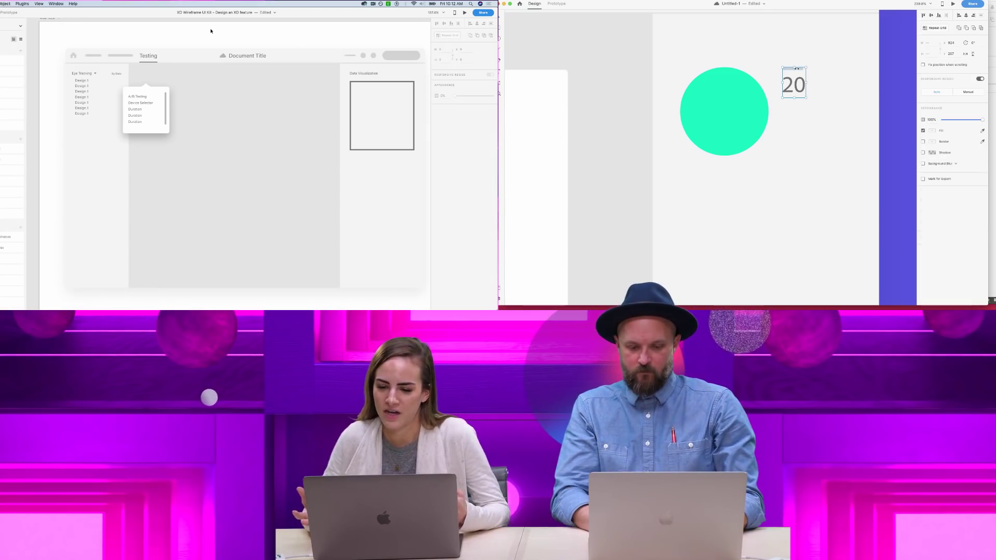
{"action": "left_click", "coordinate": [935, 27]}
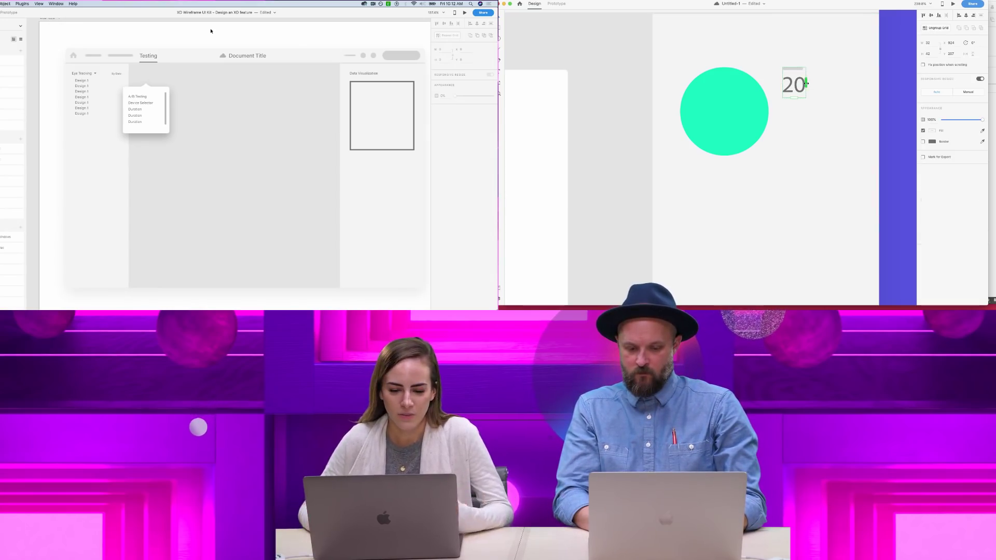
{"action": "left_click_drag", "start_coordinate": [807, 83], "coordinate": [844, 121]}
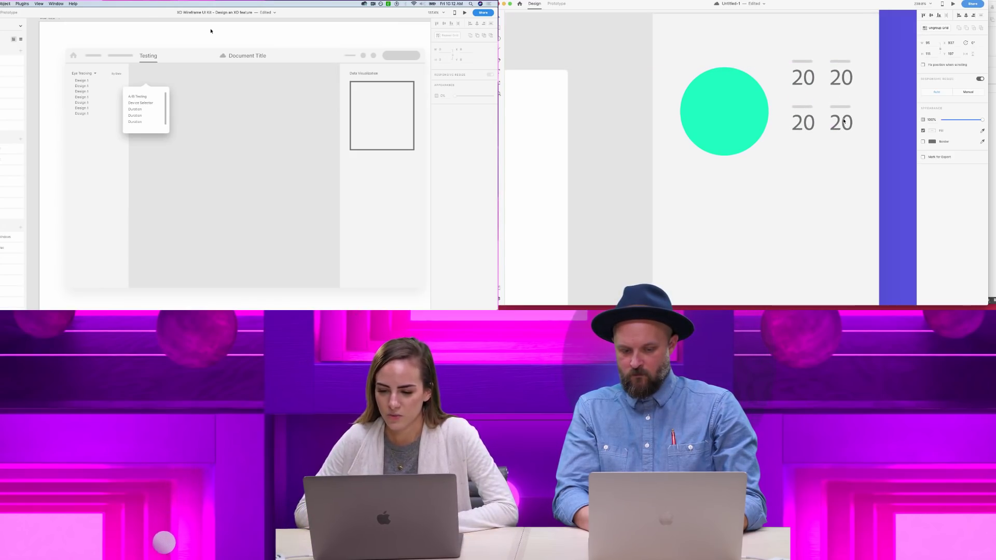
{"action": "scroll", "coordinate": [211, 31], "scroll_direction": "down", "scroll_amount": 2}
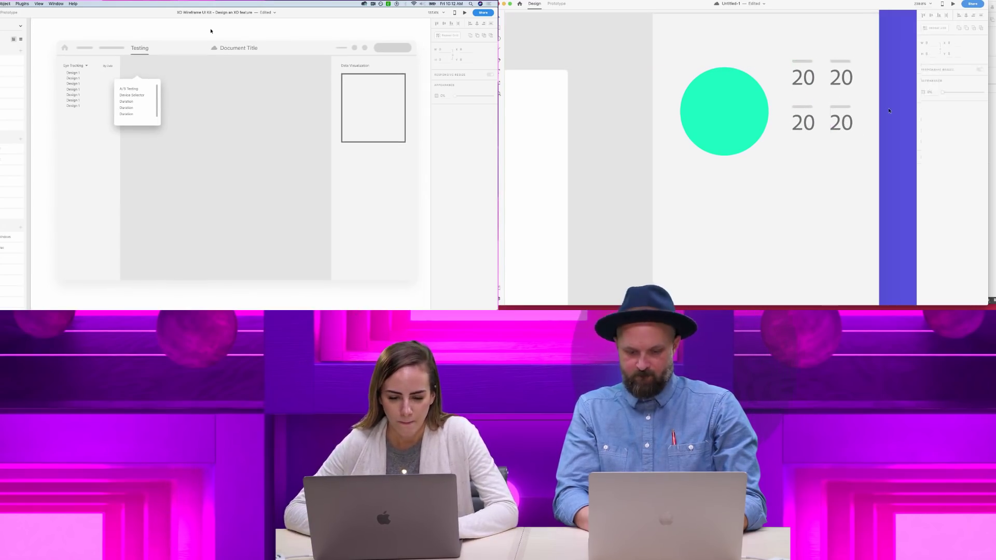
- Move one stat's small grey bar inside the grid to sit above the green circle
{"action": "double_click", "coordinate": [808, 61]}
{"action": "left_click", "coordinate": [109, 65]}
{"action": "left_click", "coordinate": [821, 69]}
{"action": "left_click", "coordinate": [263, 77]}
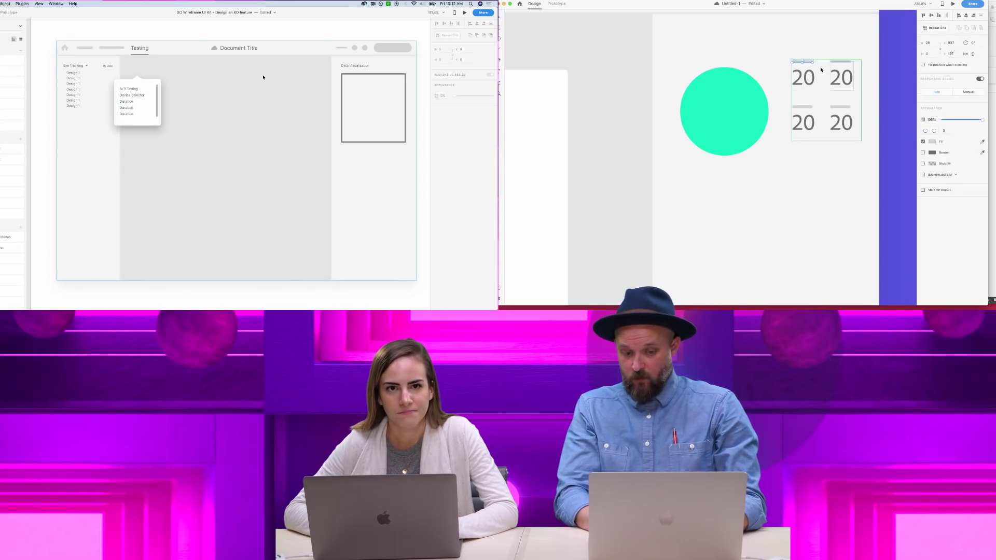
{"action": "scroll", "coordinate": [263, 77], "scroll_direction": "down", "scroll_amount": 5}
{"action": "left_click_drag", "start_coordinate": [808, 62], "coordinate": [695, 61]}
{"action": "scroll", "coordinate": [263, 77], "scroll_direction": "right", "scroll_amount": 10}
{"action": "scroll", "coordinate": [263, 77], "scroll_direction": "up", "scroll_amount": 5}
- Replace the sidebar text with 'Areas of Difficulty'
{"action": "left_click", "coordinate": [895, 75]}
{"action": "scroll", "coordinate": [895, 75], "scroll_direction": "down", "scroll_amount": 3}
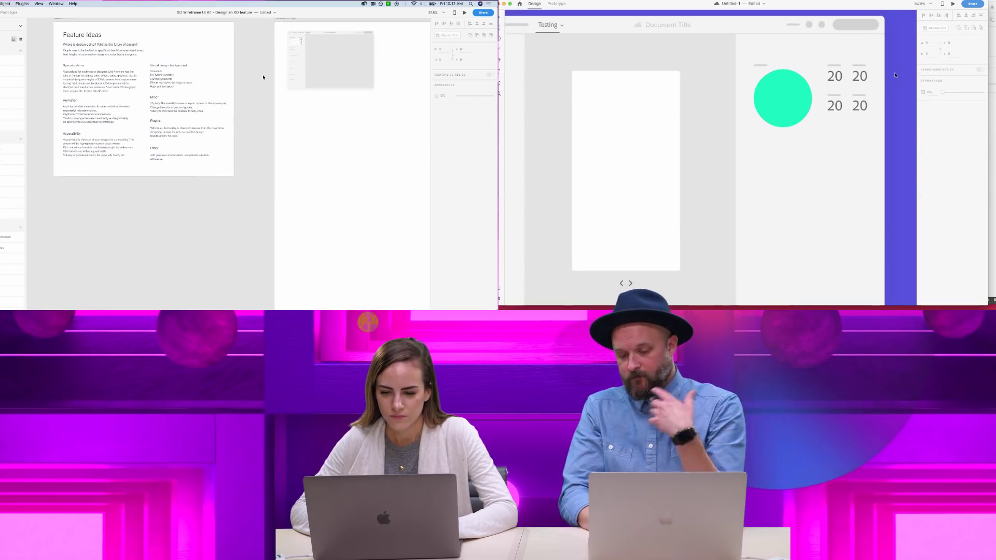
{"action": "scroll", "coordinate": [282, 117], "scroll_direction": "up", "scroll_amount": 5}
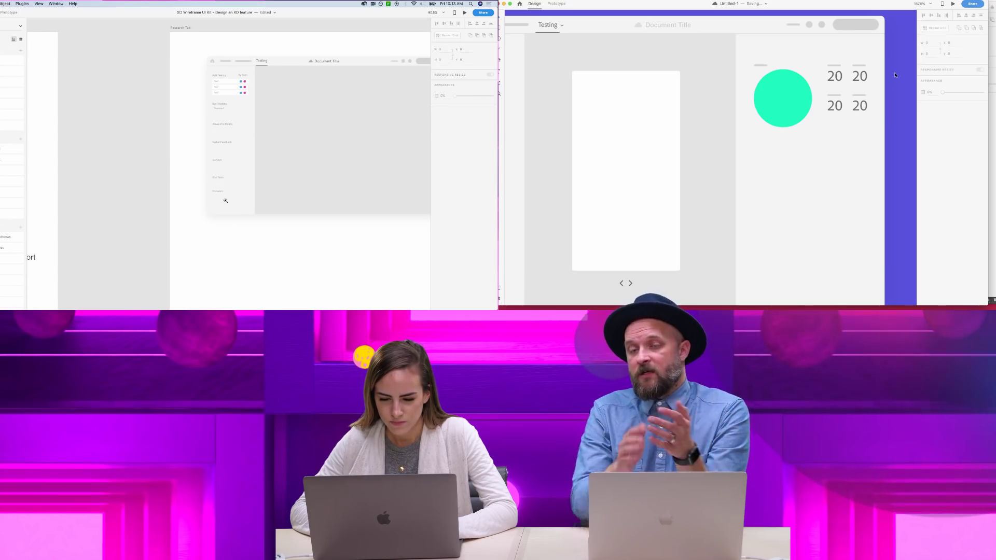
{"action": "scroll", "coordinate": [225, 201], "scroll_direction": "down", "scroll_amount": 5}
{"action": "scroll", "coordinate": [224, 204], "scroll_direction": "left", "scroll_amount": 10}
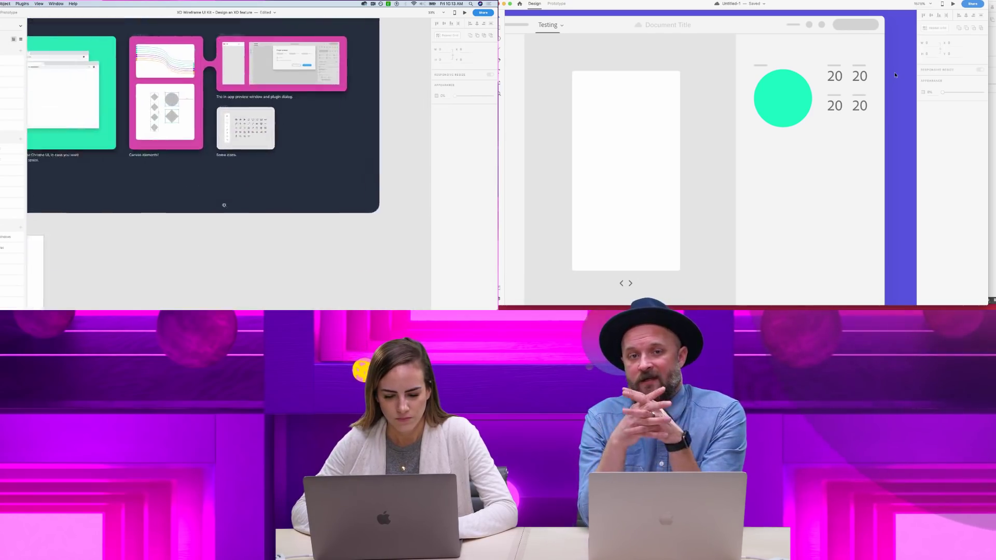
{"action": "scroll", "coordinate": [223, 204], "scroll_direction": "down", "scroll_amount": 10}
{"action": "scroll", "coordinate": [223, 202], "scroll_direction": "up", "scroll_amount": 3}
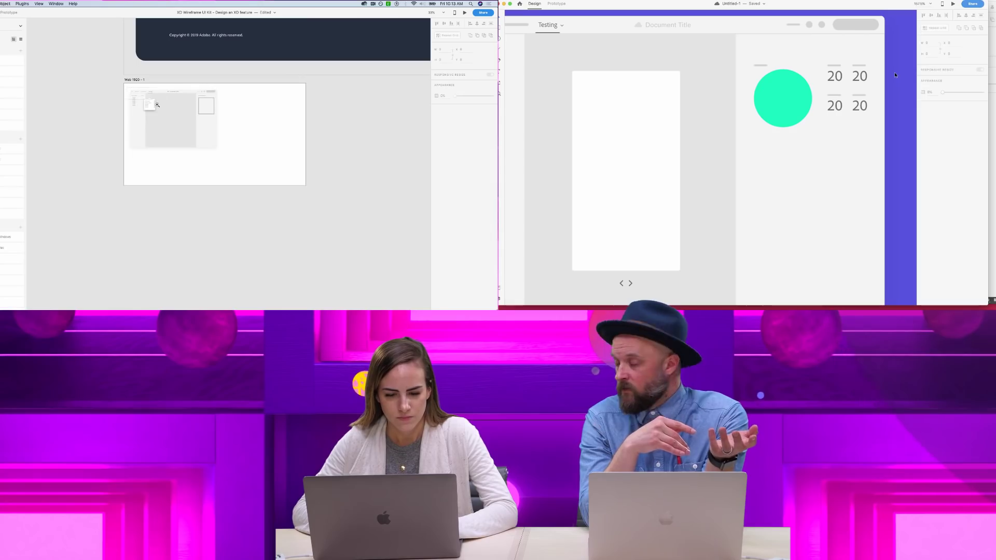
{"action": "scroll", "coordinate": [220, 156], "scroll_direction": "up", "scroll_amount": 5}
{"action": "scroll", "coordinate": [223, 157], "scroll_direction": "up", "scroll_amount": 5}
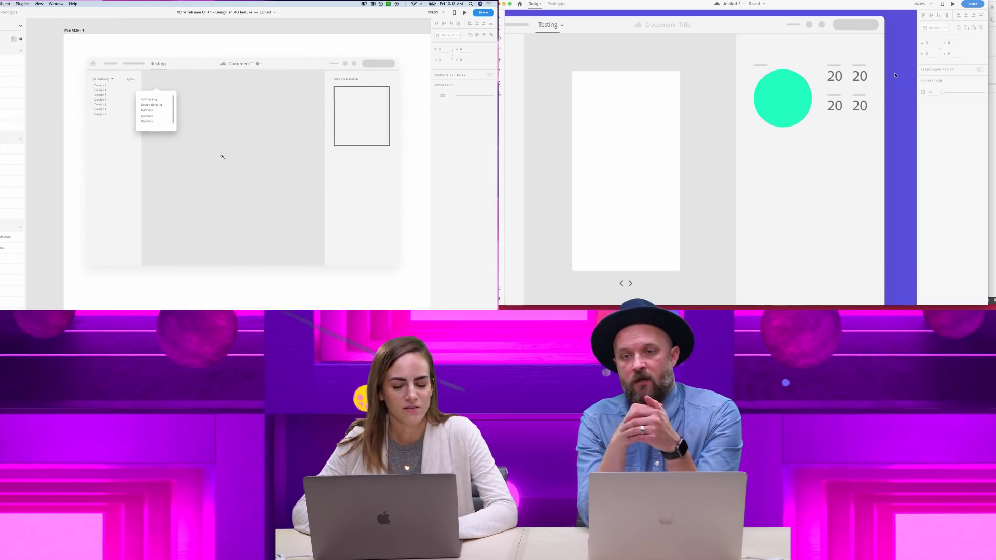
{"action": "left_click", "coordinate": [109, 84]}
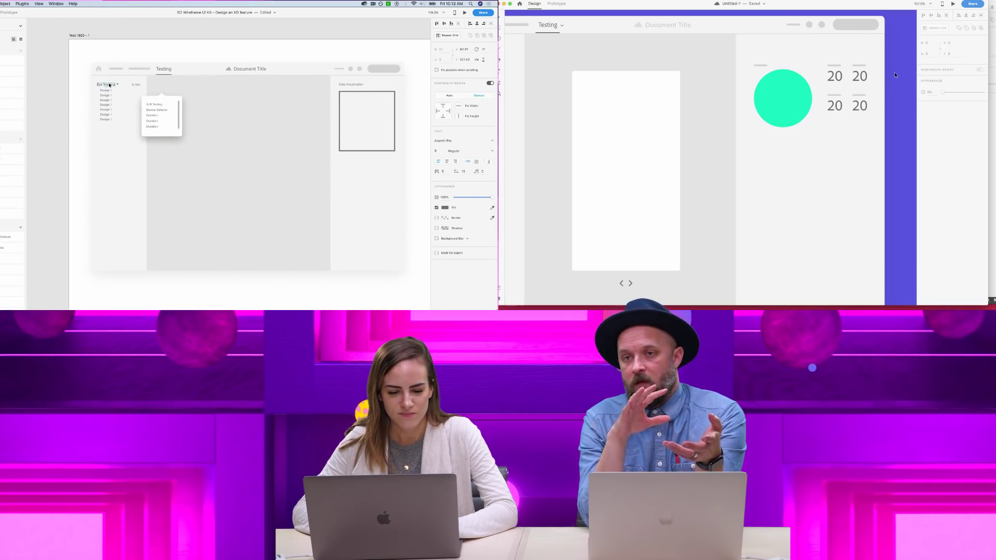
{"action": "key", "text": "BackSpace"}
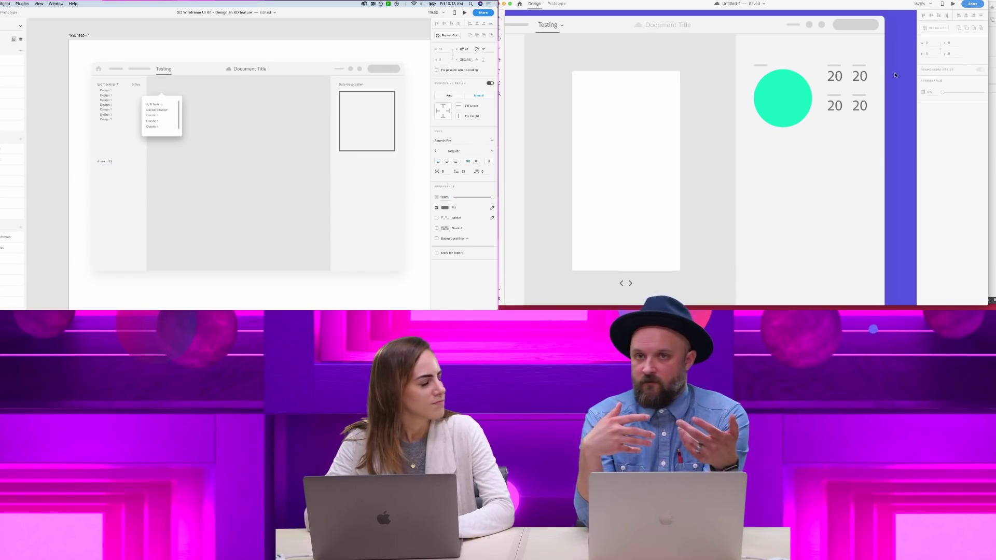
{"action": "type", "text": "Areas of Difficu"}
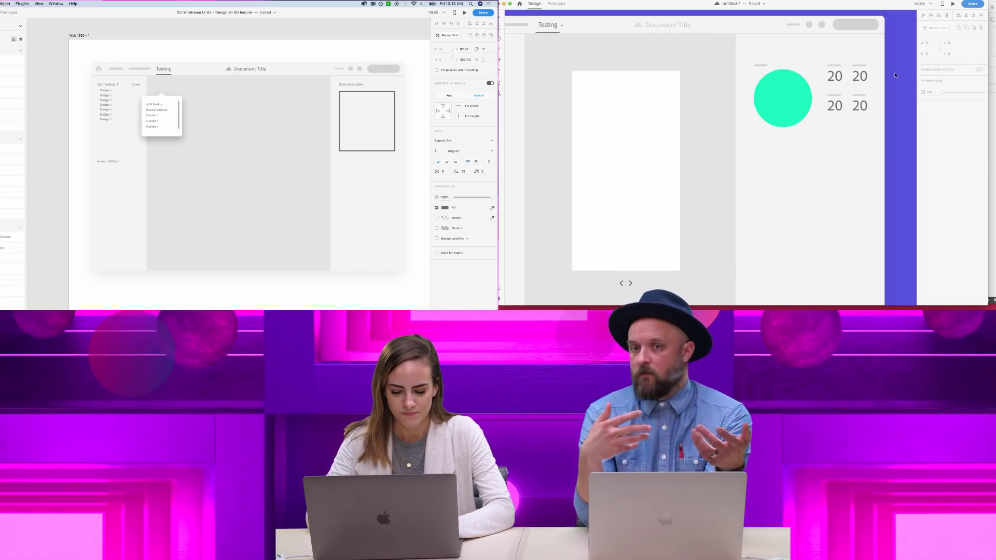
{"action": "type", "text": "lty"}
{"action": "left_click", "coordinate": [59, 161]}
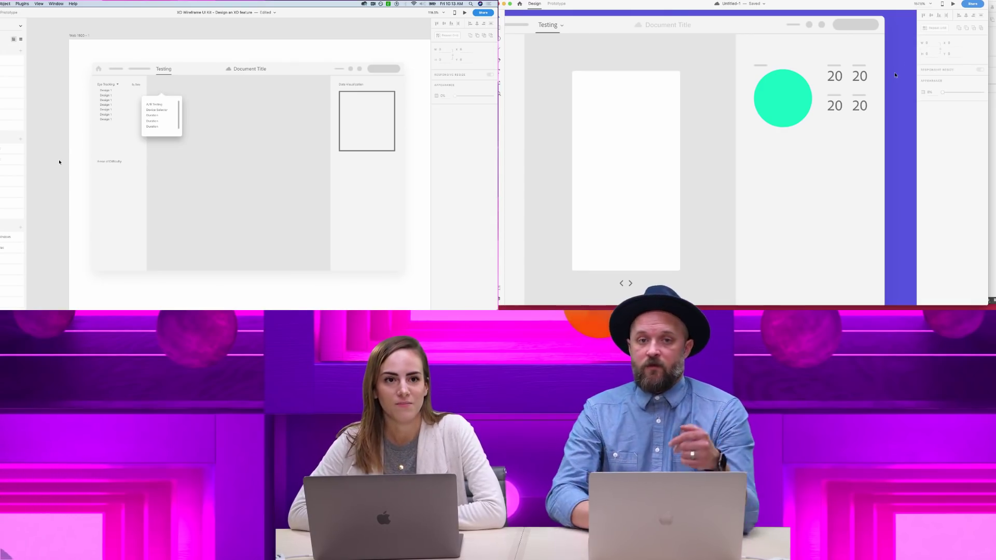
- Widen the row gap in the 2×2 '20' stats grid
{"action": "scroll", "coordinate": [895, 75], "scroll_direction": "up", "scroll_amount": 3}
{"action": "left_click", "coordinate": [828, 126]}
{"action": "scroll", "coordinate": [59, 128], "scroll_direction": "down", "scroll_amount": 1}
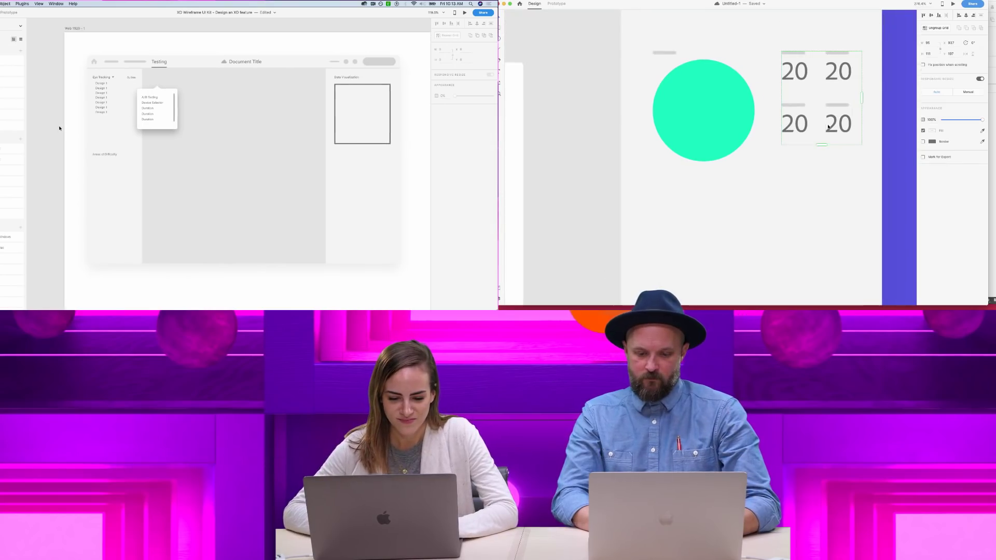
{"action": "scroll", "coordinate": [60, 129], "scroll_direction": "down", "scroll_amount": 1}
{"action": "left_click_drag", "start_coordinate": [817, 102], "coordinate": [843, 123]}
- Move the 'Areas of Difficulty' label below the Data Visualization box
{"action": "left_click", "coordinate": [112, 152]}
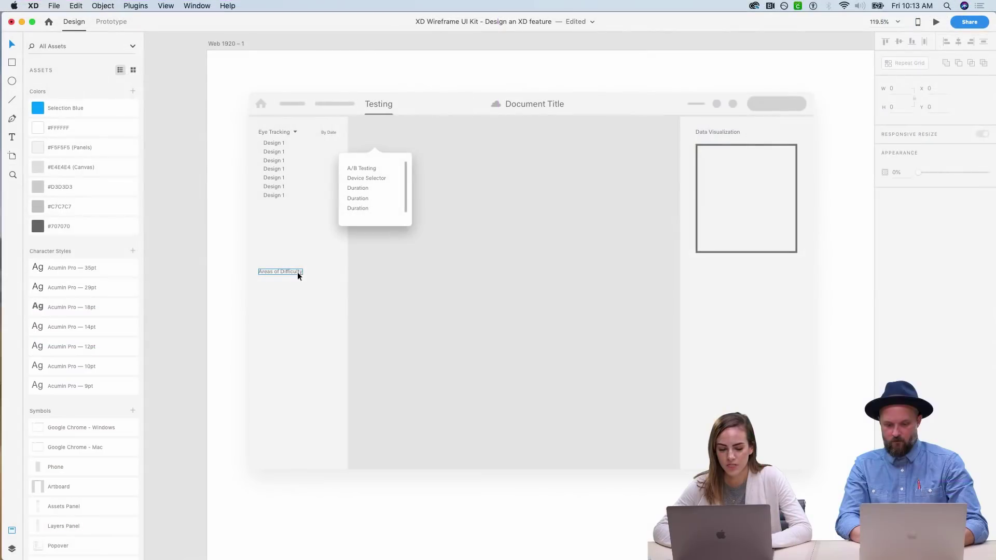
{"action": "left_click_drag", "start_coordinate": [112, 152], "coordinate": [262, 165]}
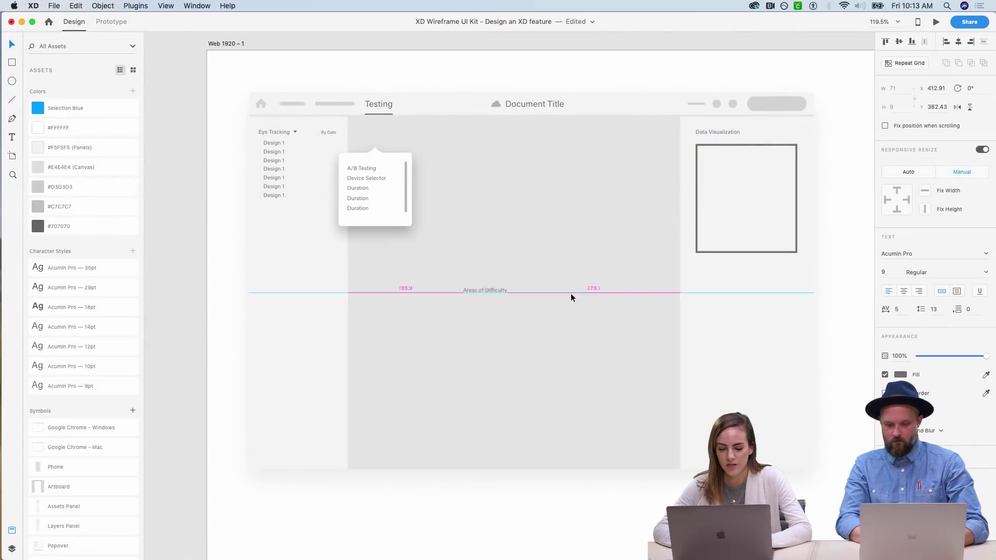
{"action": "left_click_drag", "start_coordinate": [571, 296], "coordinate": [735, 318]}
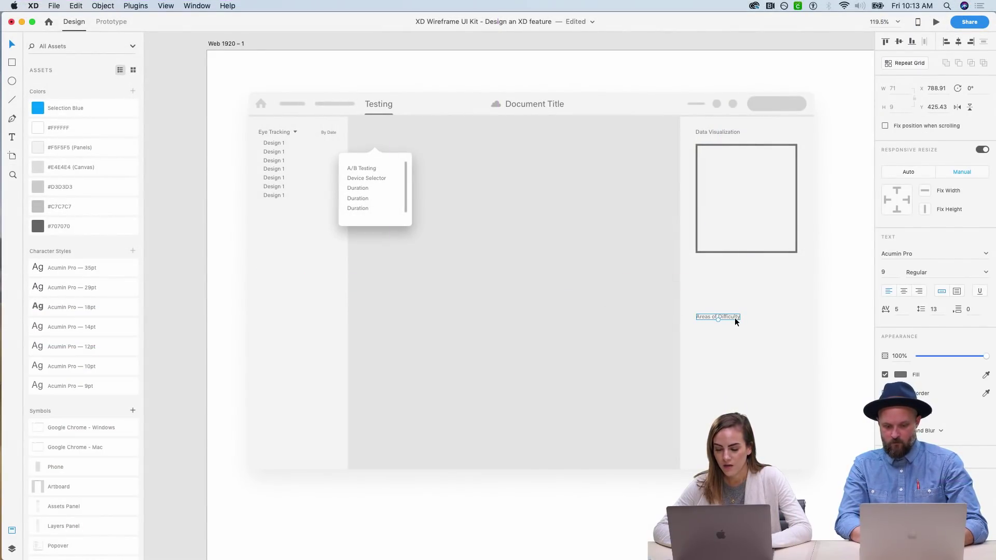
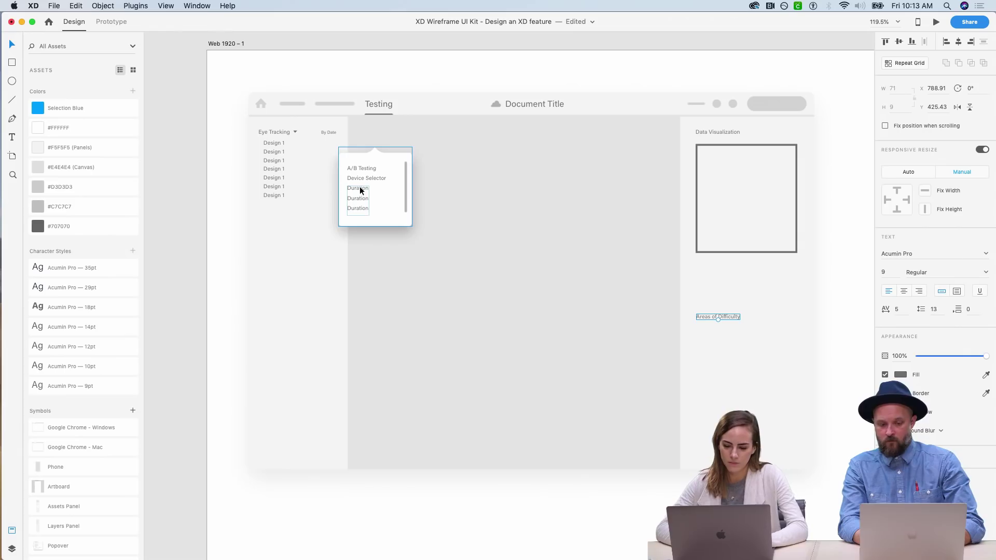
- Option-drag a copy of the 'Areas of Difficulty' label directly beneath the original
{"action": "left_click", "coordinate": [275, 145]}
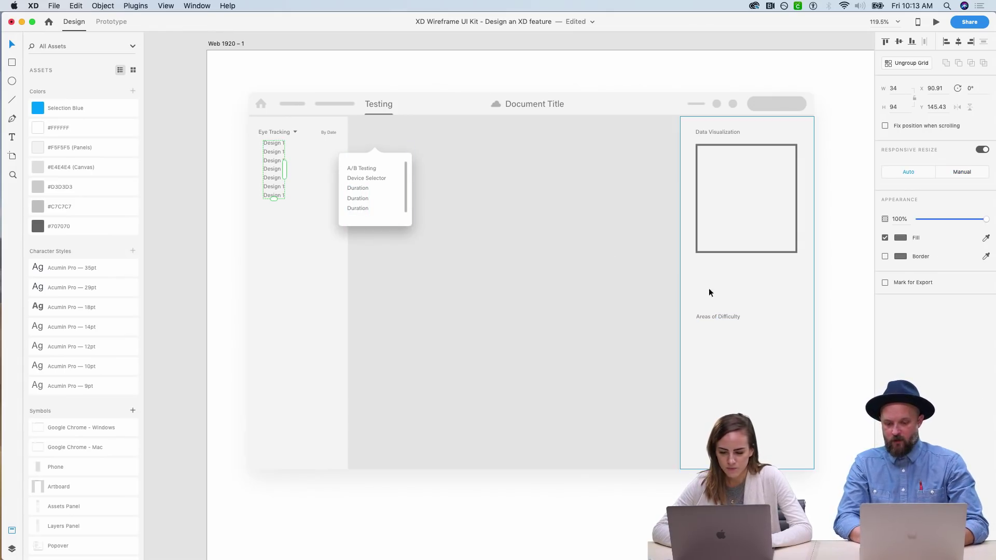
{"action": "left_click", "coordinate": [722, 317]}
{"action": "left_click_drag", "start_coordinate": [718, 315], "coordinate": [729, 333]}
{"action": "scroll", "coordinate": [729, 332], "scroll_direction": "right", "scroll_amount": 5}
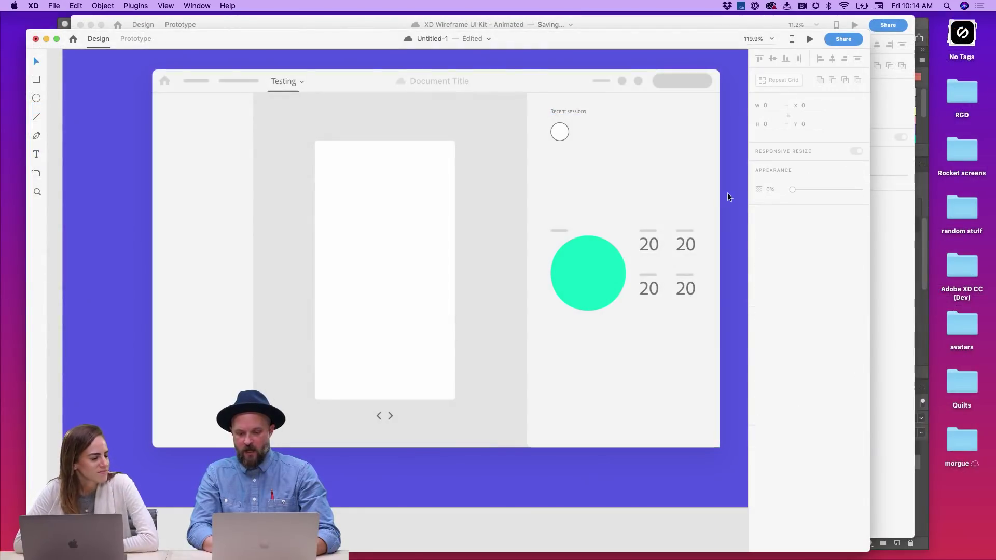
{"action": "scroll", "coordinate": [721, 193], "scroll_direction": "right", "scroll_amount": 1}
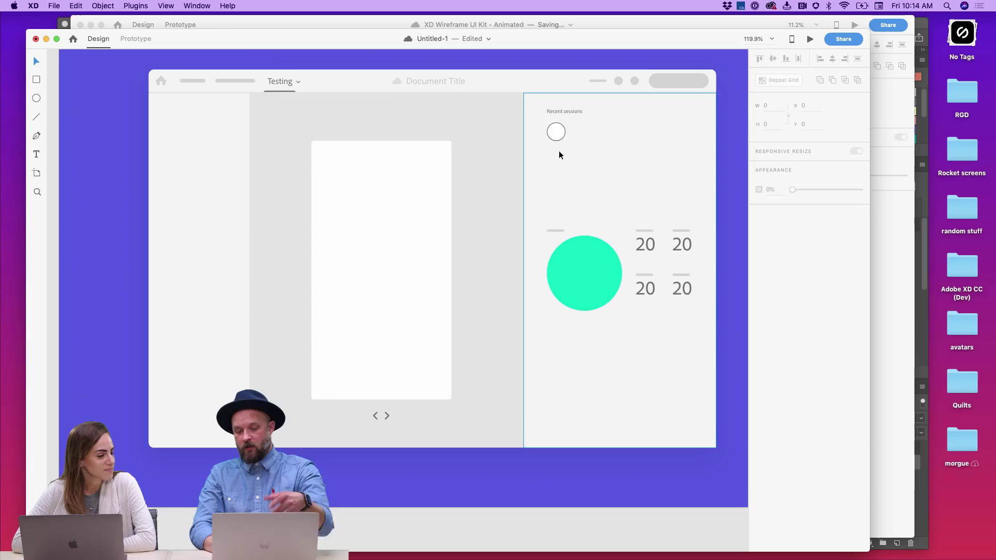
- Remove the avatar circle's border and add a 13 pt name label beside it
{"action": "left_click", "coordinate": [556, 131]}
{"action": "left_click", "coordinate": [758, 274]}
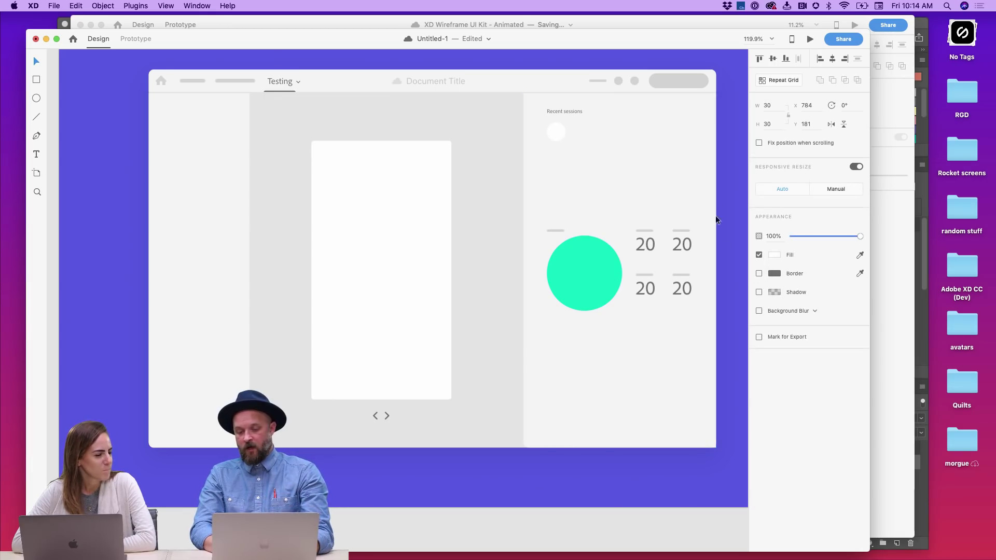
{"action": "key", "text": "t"}
{"action": "left_click", "coordinate": [578, 135]}
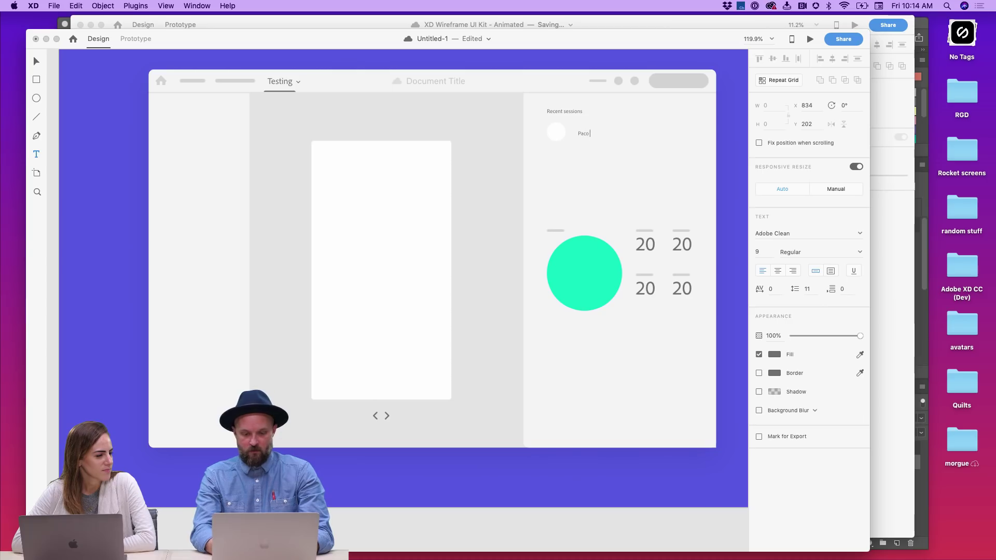
{"action": "key", "text": "Escape"}
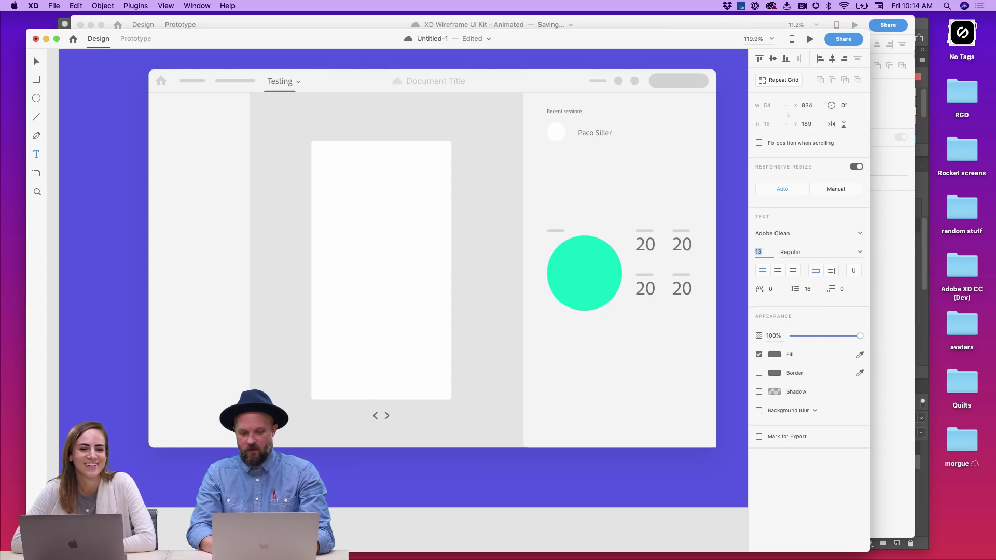
{"action": "type", "text": "v"}
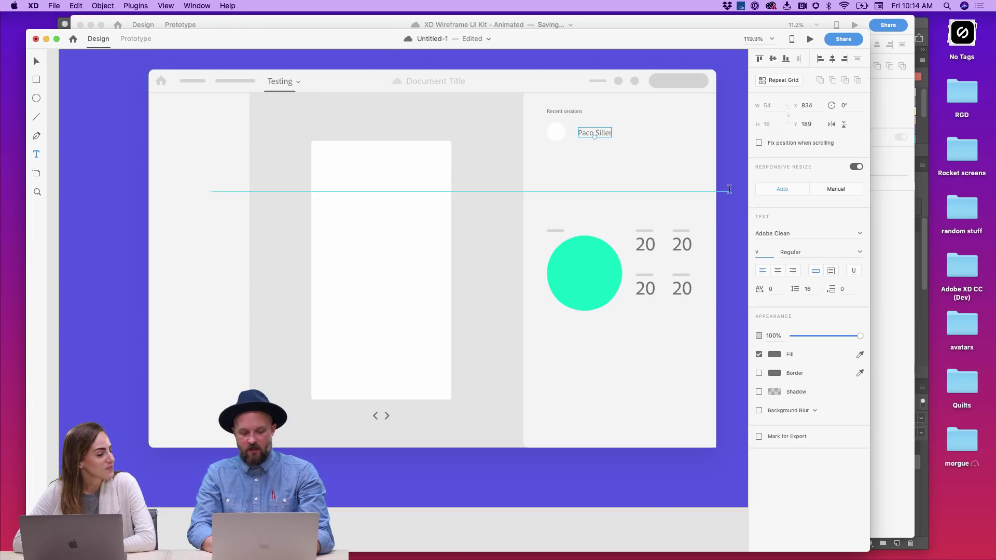
{"action": "key", "text": "Escape"}
{"action": "key", "text": "v"}
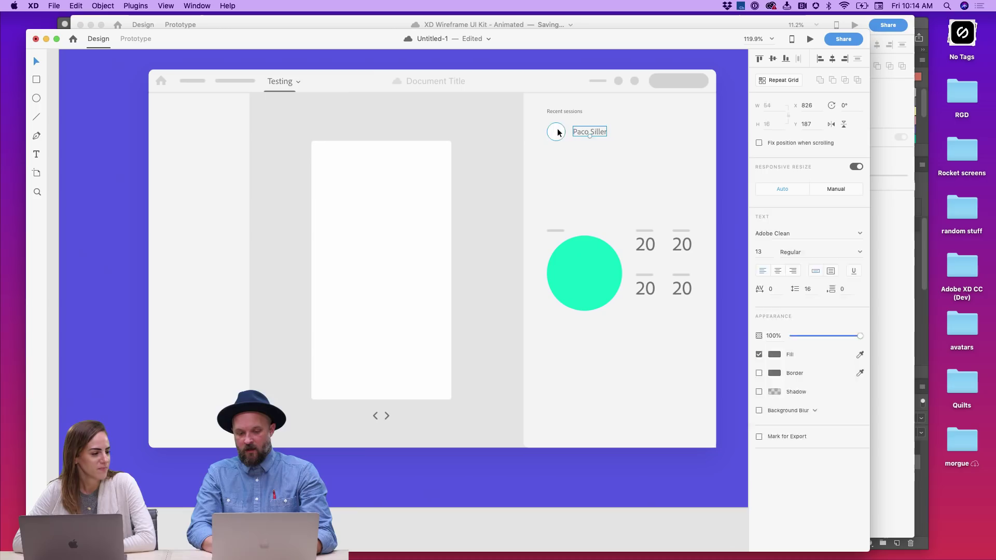
- Make the avatar and name a Repeat Grid extended to two tightly spaced rows
{"action": "left_click", "coordinate": [595, 132]}
{"action": "left_click", "coordinate": [778, 80]}
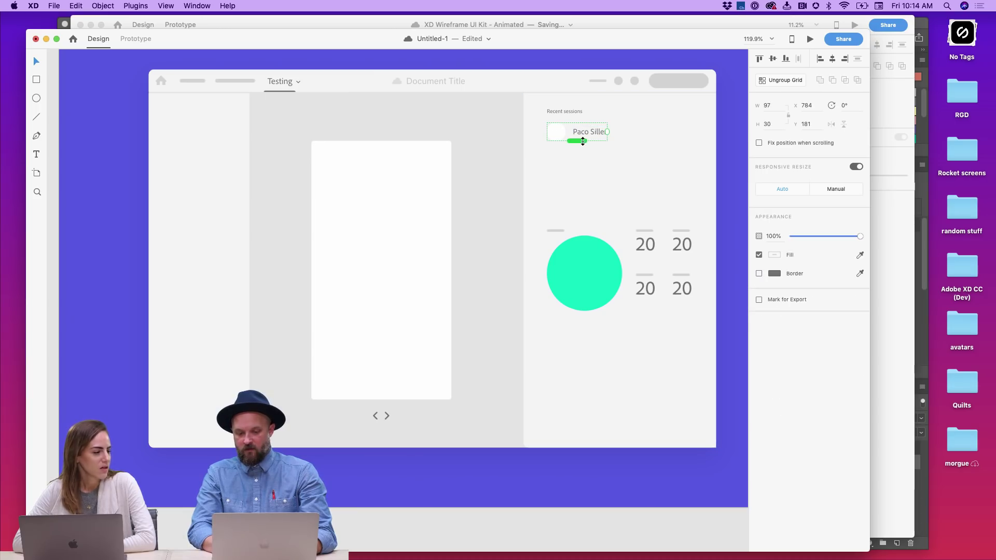
{"action": "left_click_drag", "start_coordinate": [577, 141], "coordinate": [583, 184]}
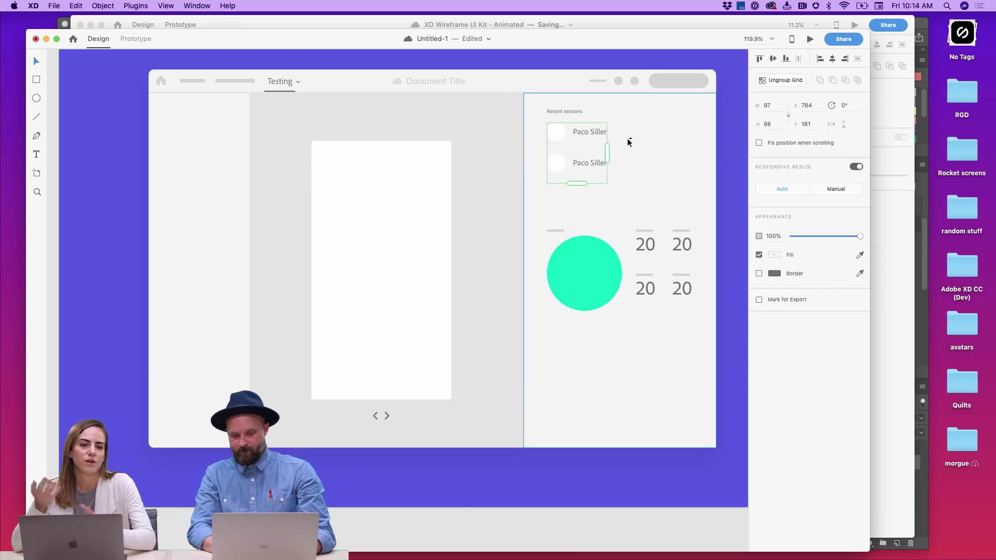
{"action": "left_click_drag", "start_coordinate": [576, 147], "coordinate": [576, 142]}
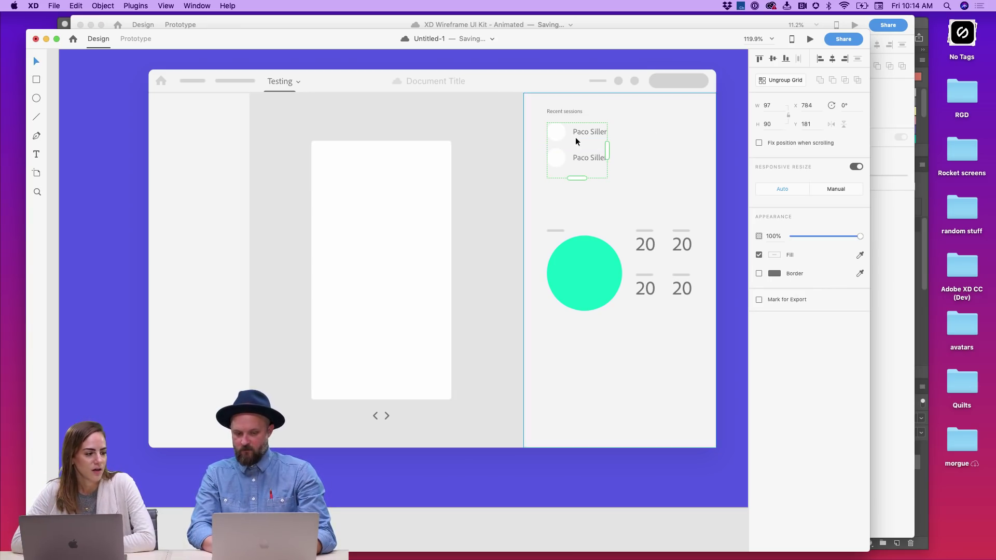
{"action": "left_click", "coordinate": [722, 151]}
{"action": "scroll", "coordinate": [723, 151], "scroll_direction": "right", "scroll_amount": 2}
{"action": "left_click", "coordinate": [579, 161]}
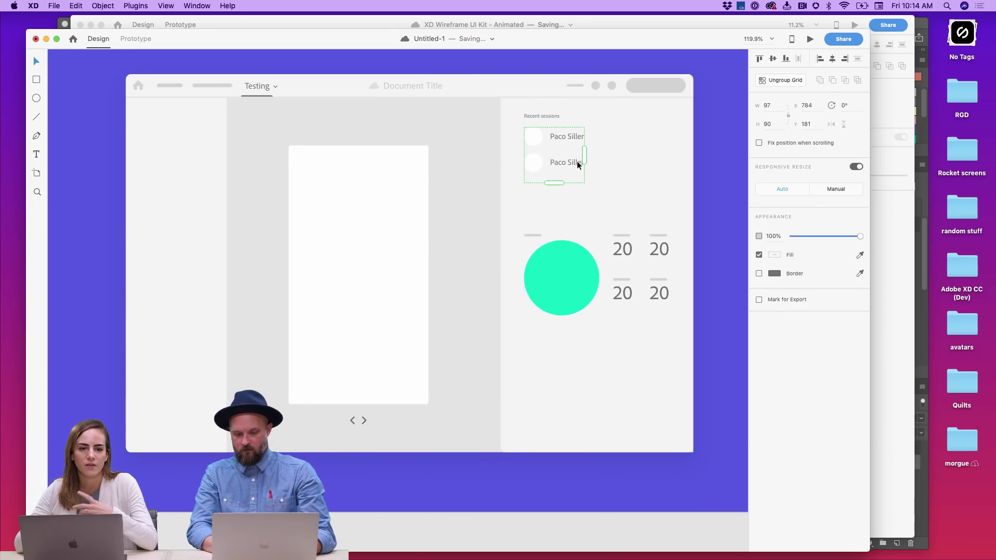
{"action": "left_click", "coordinate": [723, 178]}
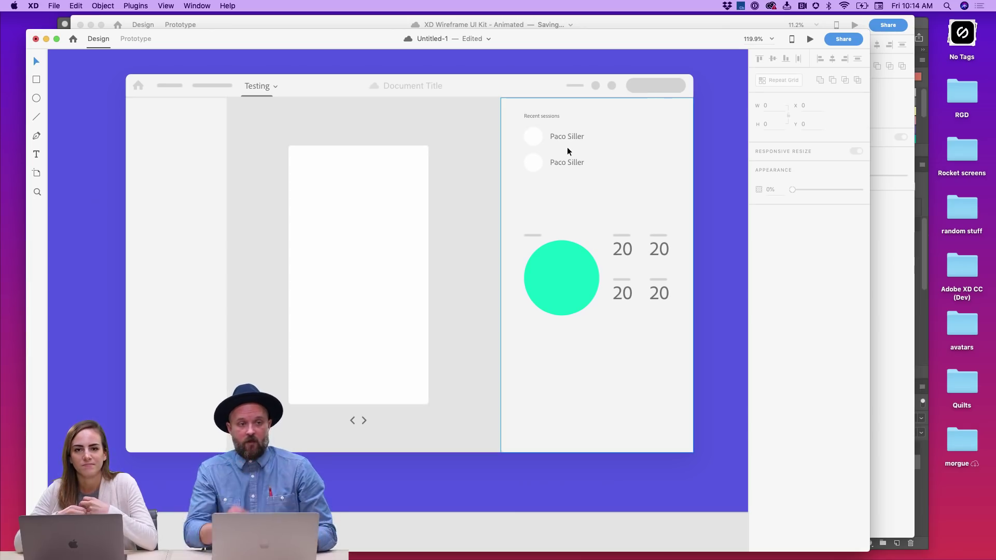
- Move the green circle-and-numbers block up and collapse the repeat grid to one row
{"action": "scroll", "coordinate": [587, 176], "scroll_direction": "up", "scroll_amount": 3}
{"action": "left_click_drag", "start_coordinate": [561, 304], "coordinate": [555, 282]}
{"action": "left_click", "coordinate": [563, 169]}
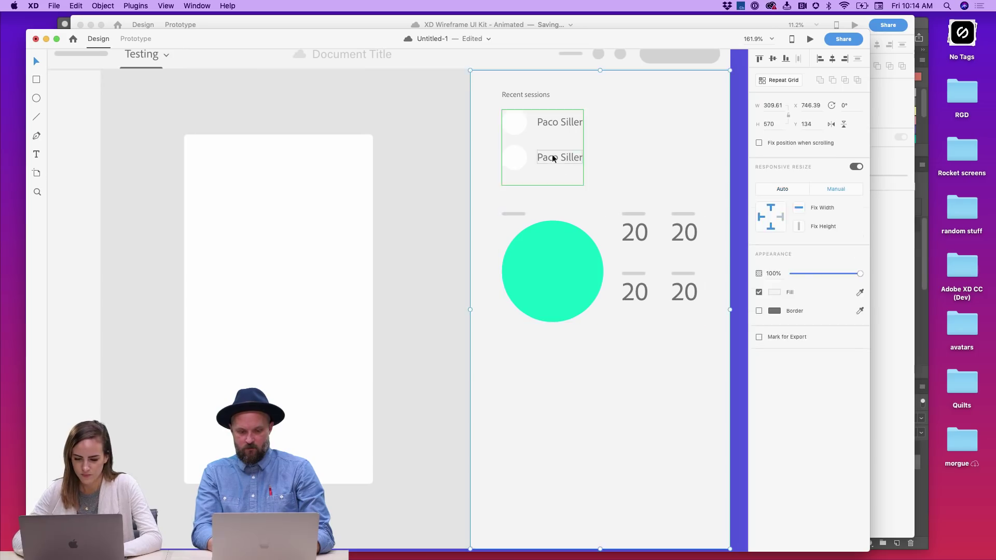
{"action": "left_click_drag", "start_coordinate": [544, 187], "coordinate": [544, 150]}
{"action": "key", "text": "super+z"}
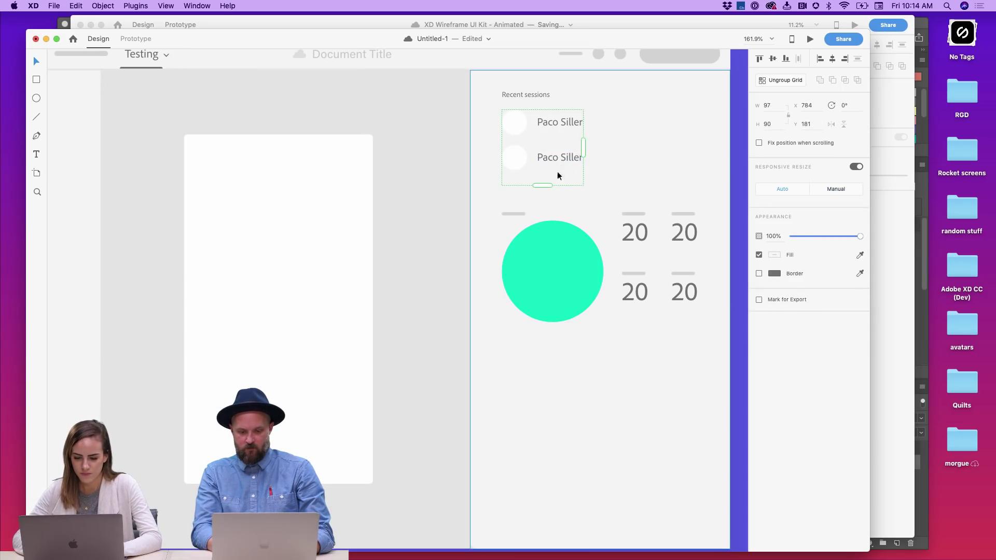
{"action": "left_click_drag", "start_coordinate": [541, 185], "coordinate": [543, 138]}
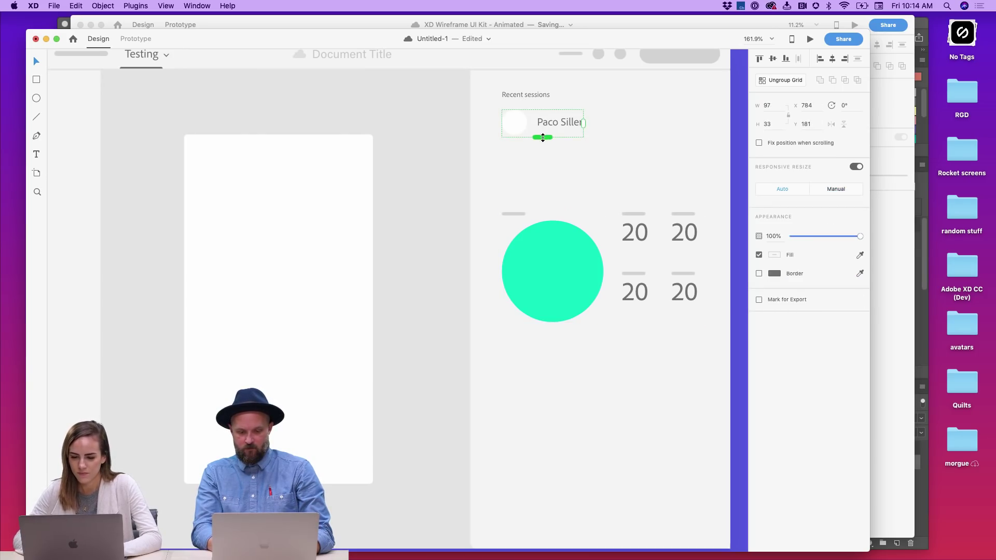
{"action": "left_click", "coordinate": [736, 119]}
{"action": "left_click", "coordinate": [572, 123]}
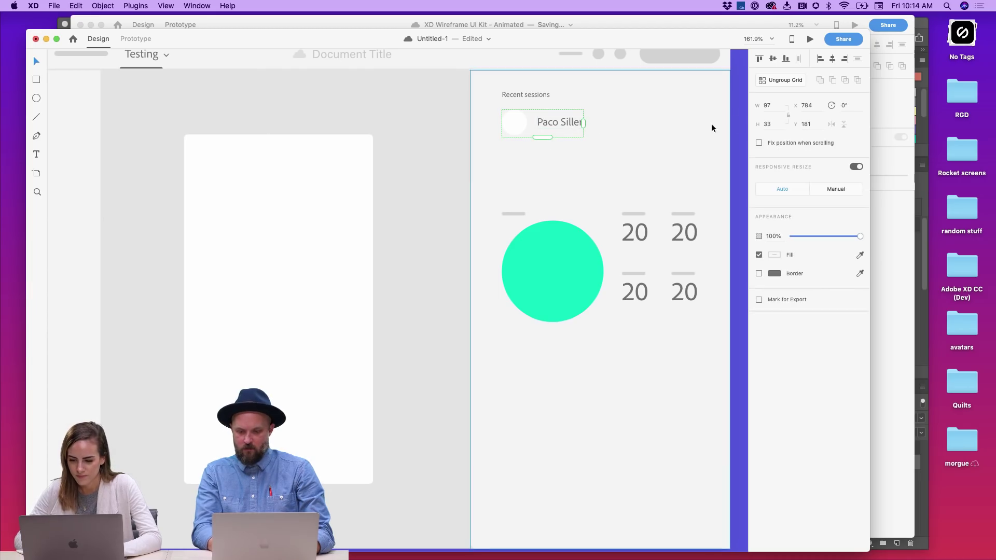
{"action": "left_click", "coordinate": [54, 6]}
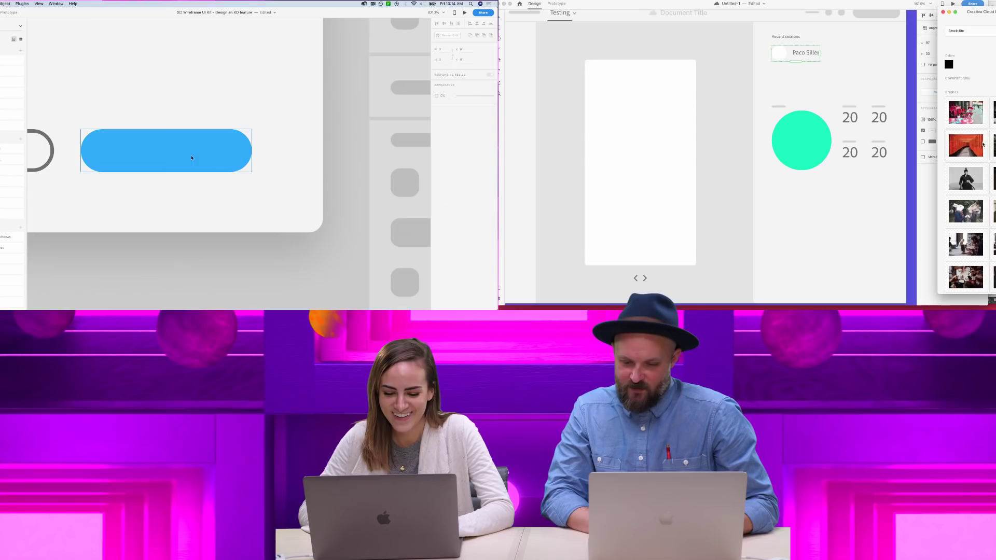
- Fill the avatar with the sunglasses photo from XD Master Press Assets, rename the label, and widen the list
{"action": "left_click", "coordinate": [983, 31]}
{"action": "left_click", "coordinate": [983, 36]}
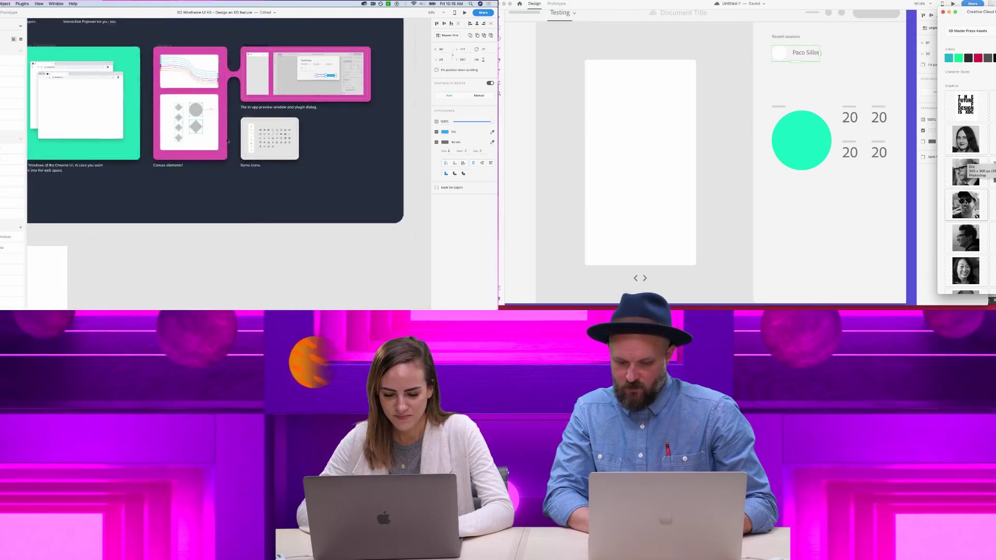
{"action": "left_click_drag", "start_coordinate": [966, 205], "coordinate": [778, 54]}
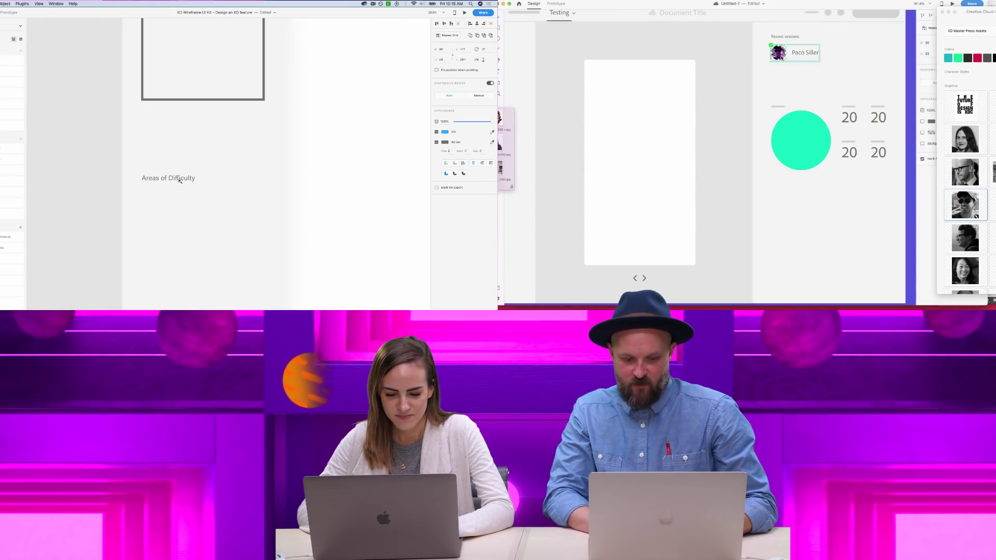
{"action": "double_click", "coordinate": [799, 53]}
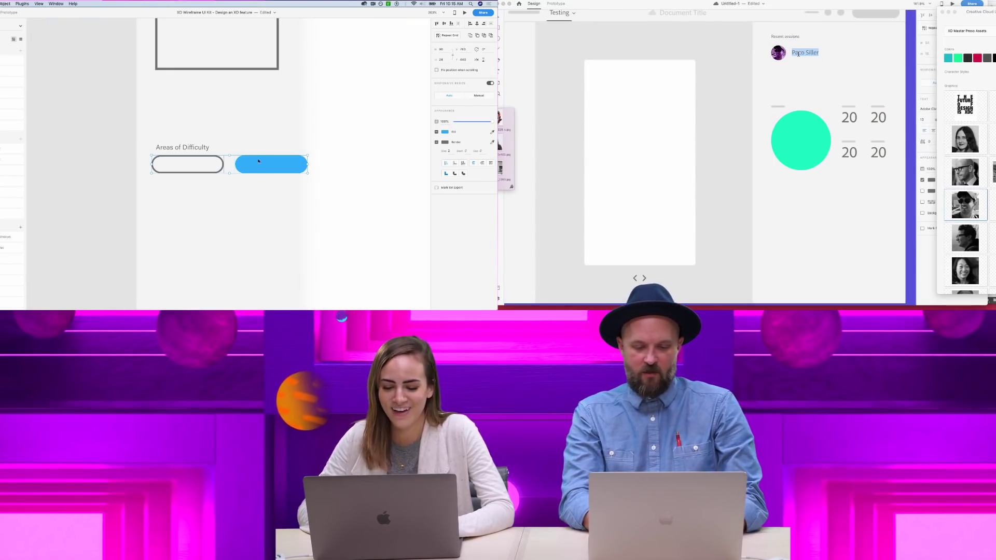
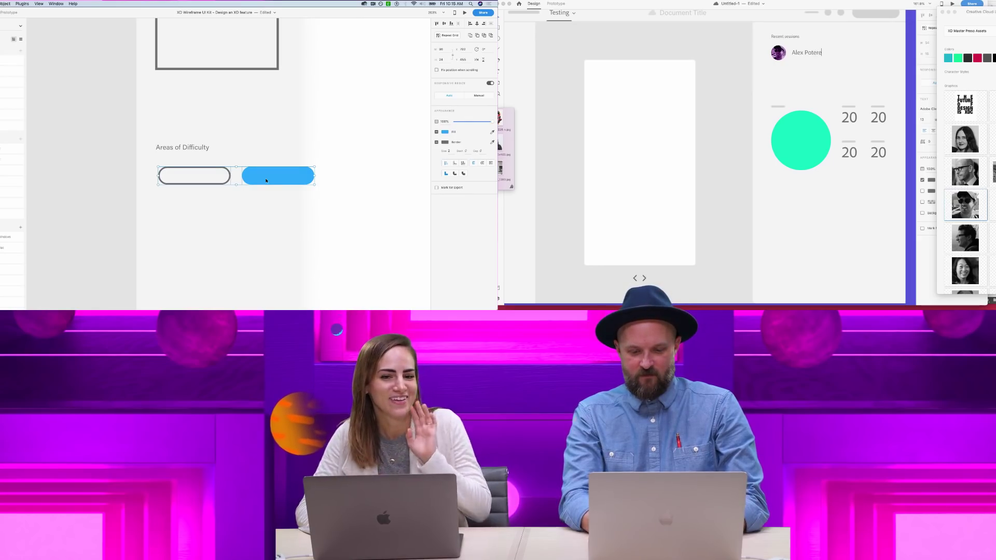
{"action": "key", "text": "Escape"}
{"action": "key", "text": "Escape"}
{"action": "key", "text": "super+r"}
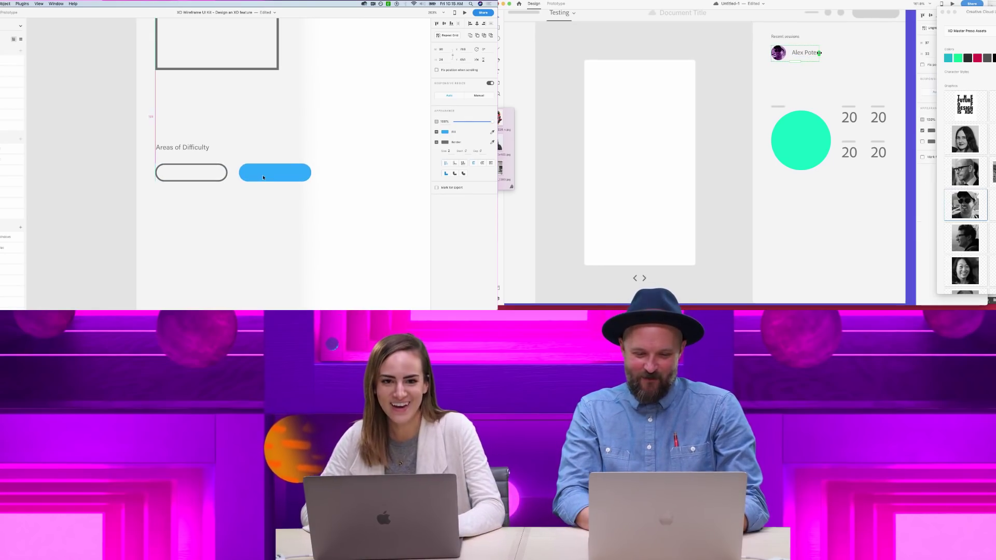
{"action": "left_click_drag", "start_coordinate": [826, 53], "coordinate": [857, 53]}
- Move the blue pill directly below the outlined pill in the wireframe
{"action": "left_click", "coordinate": [279, 158]}
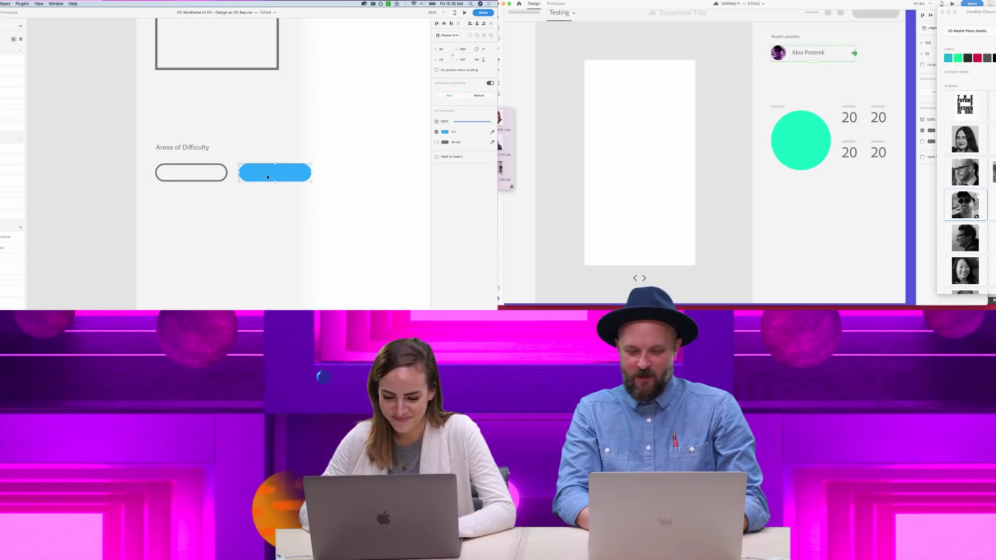
{"action": "left_click_drag", "start_coordinate": [269, 169], "coordinate": [184, 211]}
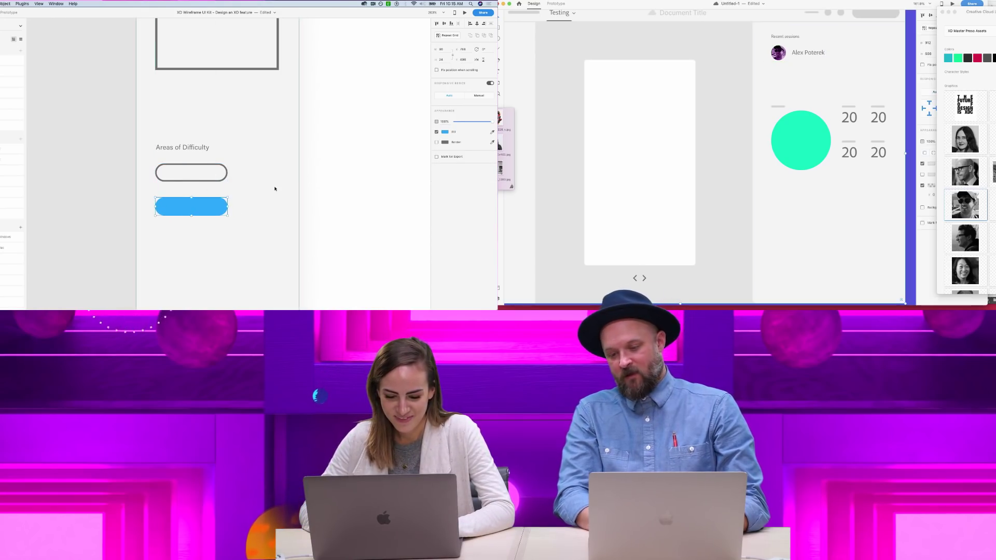
{"action": "left_click", "coordinate": [327, 174]}
{"action": "key", "text": "super+1"}
{"action": "scroll", "coordinate": [985, 129], "scroll_direction": "down", "scroll_amount": 3}
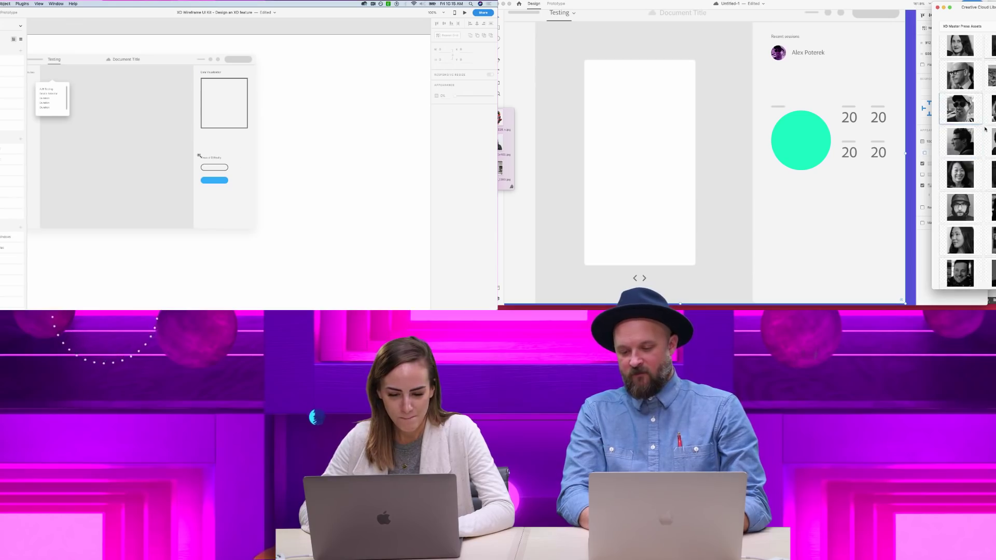
{"action": "scroll", "coordinate": [181, 148], "scroll_direction": "up", "scroll_amount": 2}
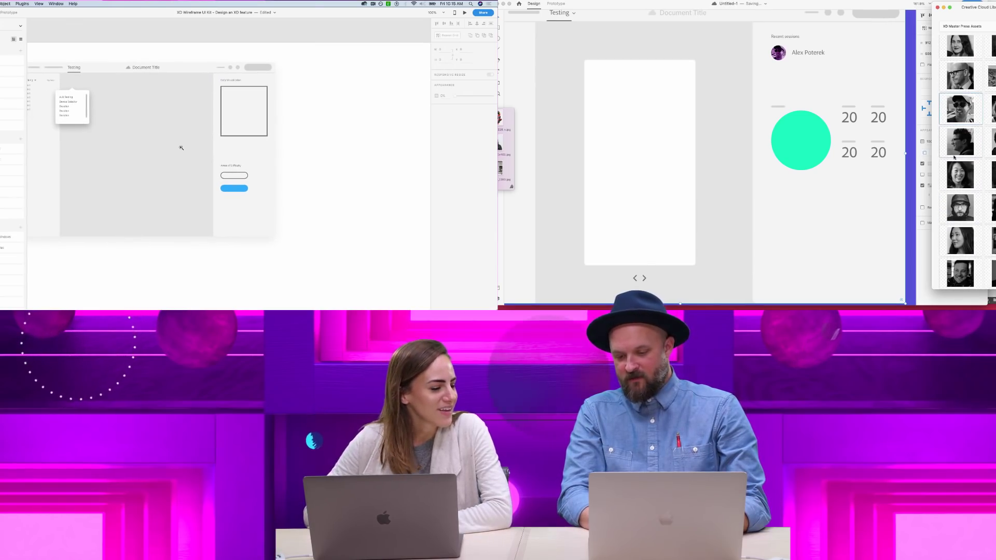
- Swap the avatar for a different library photo and replace the name text
{"action": "left_click_drag", "start_coordinate": [956, 151], "coordinate": [778, 53]}
{"action": "double_click", "coordinate": [801, 53]}
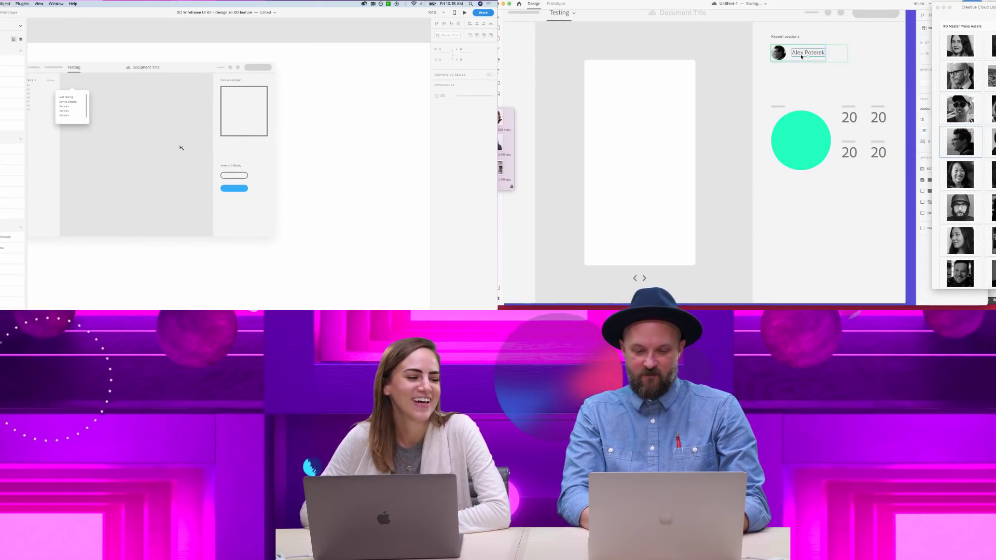
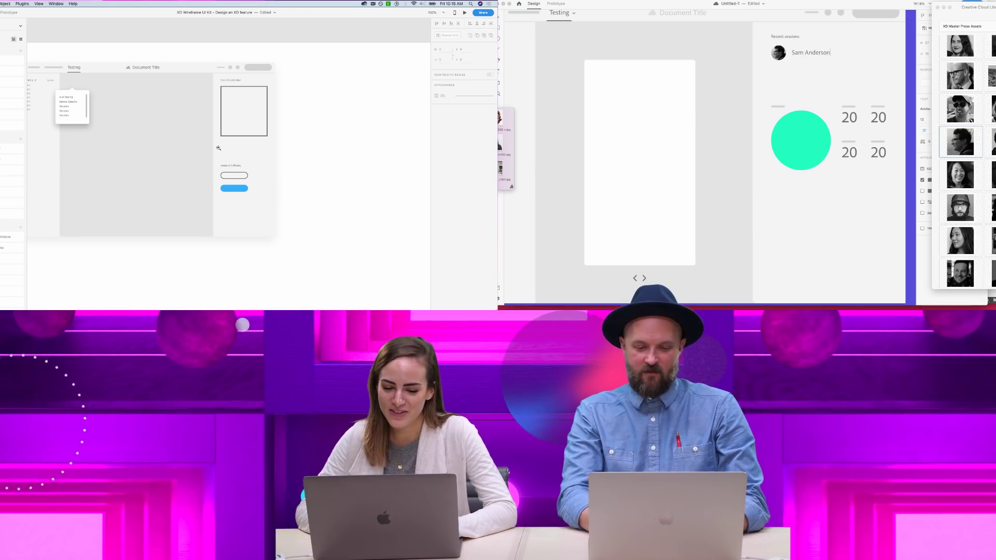
{"action": "scroll", "coordinate": [218, 148], "scroll_direction": "left", "scroll_amount": 3}
{"action": "key", "text": "Escape"}
{"action": "left_click", "coordinate": [738, 85]}
{"action": "left_click", "coordinate": [101, 90]}
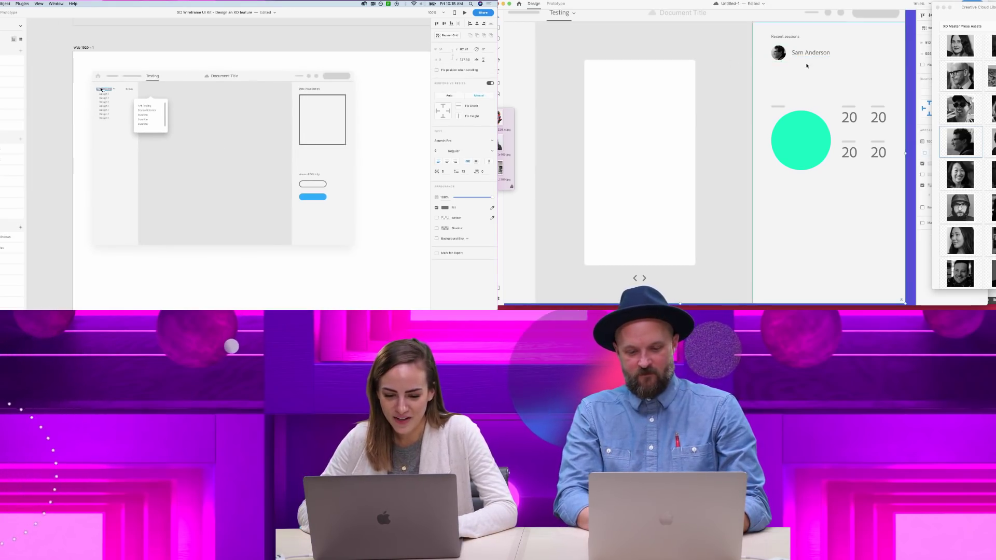
{"action": "scroll", "coordinate": [101, 90], "scroll_direction": "right", "scroll_amount": 3}
- Move the circle-and-numbers group under Recent sessions and Eye Tracking beside the outlined pill
{"action": "key", "text": "z"}
{"action": "left_click_drag", "start_coordinate": [196, 158], "coordinate": [307, 230]}
{"action": "left_click_drag", "start_coordinate": [795, 123], "coordinate": [793, 91]}
{"action": "left_click", "coordinate": [747, 69]}
{"action": "scroll", "coordinate": [747, 69], "scroll_direction": "down", "scroll_amount": 5}
{"action": "left_click_drag", "start_coordinate": [237, 167], "coordinate": [238, 119]}
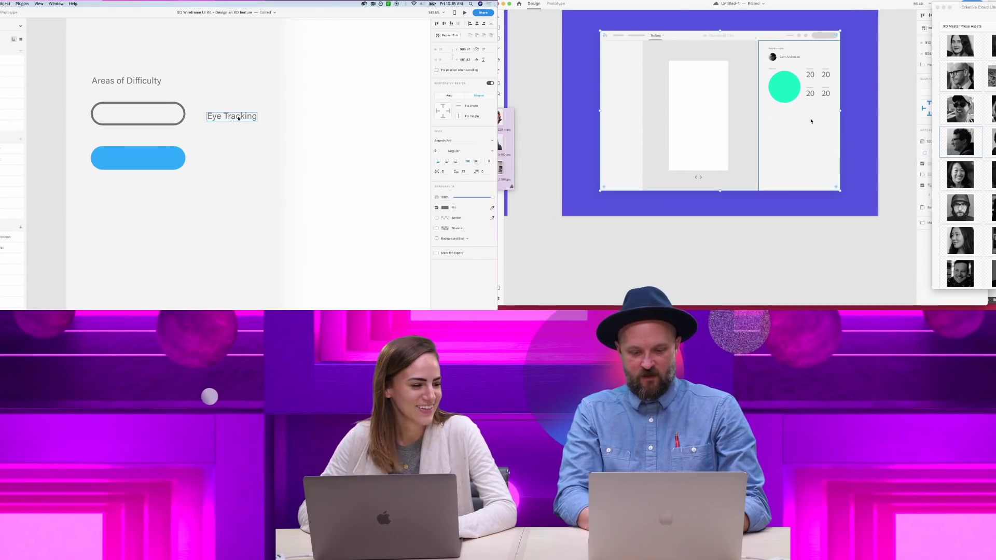
{"action": "left_click", "coordinate": [728, 208]}
{"action": "scroll", "coordinate": [728, 208], "scroll_direction": "down", "scroll_amount": 1}
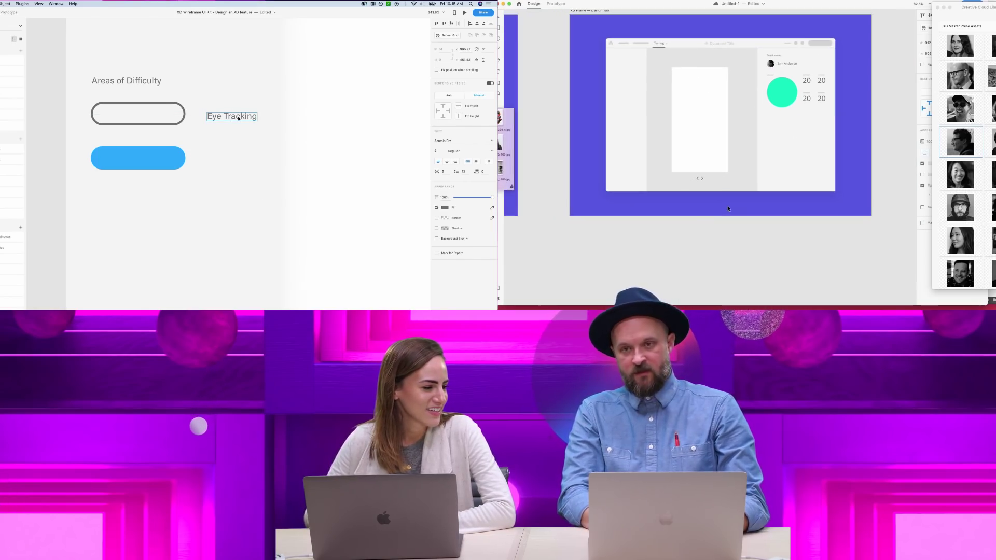
{"action": "left_click", "coordinate": [750, 172]}
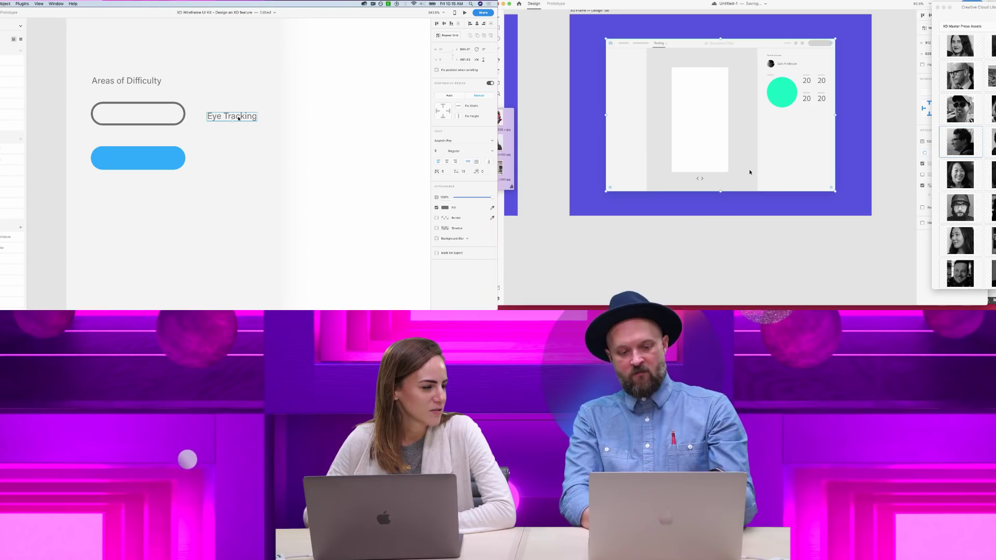
{"action": "scroll", "coordinate": [749, 172], "scroll_direction": "up", "scroll_amount": 3}
{"action": "scroll", "coordinate": [749, 171], "scroll_direction": "down", "scroll_amount": 2}
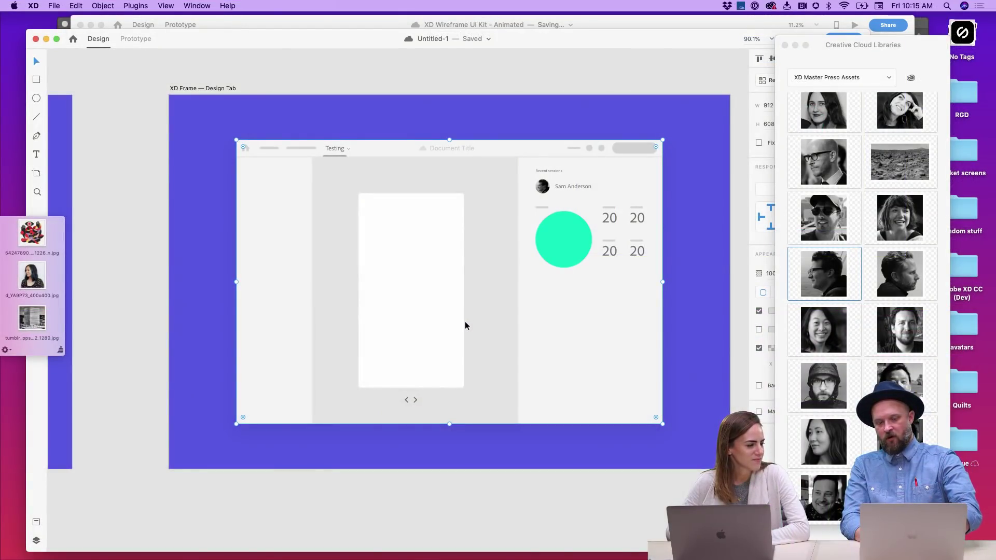
- In Design Tab – 3, move the Testing tab underline beneath the first nav placeholder
{"action": "scroll", "coordinate": [464, 322], "scroll_direction": "left", "scroll_amount": 3}
{"action": "scroll", "coordinate": [465, 322], "scroll_direction": "down", "scroll_amount": 3}
{"action": "scroll", "coordinate": [413, 299], "scroll_direction": "down", "scroll_amount": 3}
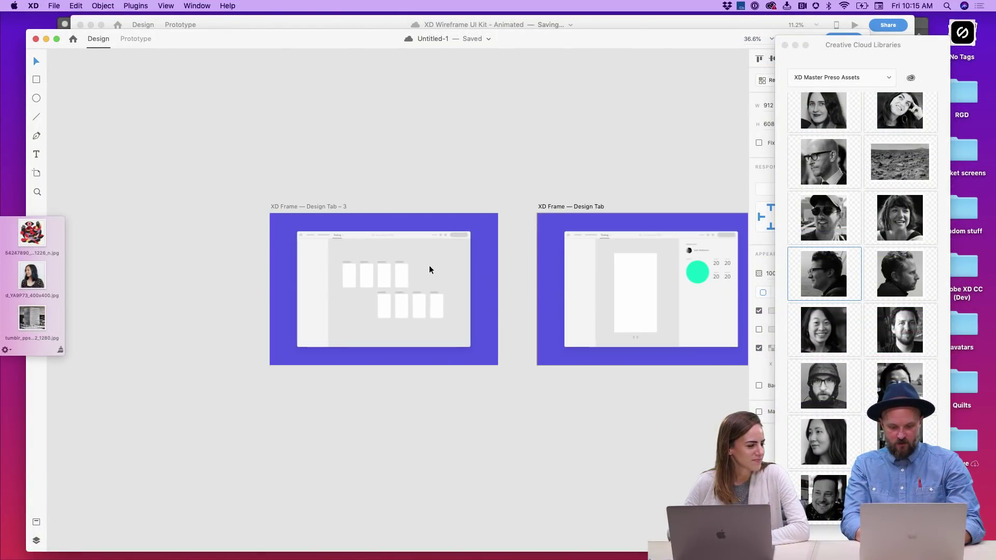
{"action": "left_click", "coordinate": [295, 204]}
{"action": "scroll", "coordinate": [270, 243], "scroll_direction": "right", "scroll_amount": 2}
{"action": "left_click", "coordinate": [241, 284]}
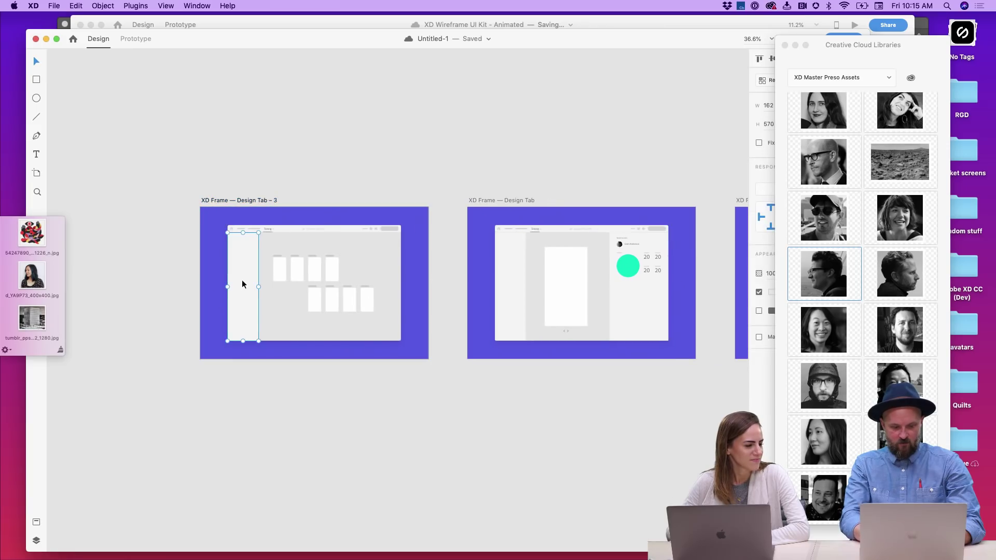
{"action": "scroll", "coordinate": [257, 223], "scroll_direction": "up", "scroll_amount": 5}
{"action": "scroll", "coordinate": [256, 223], "scroll_direction": "up", "scroll_amount": 3}
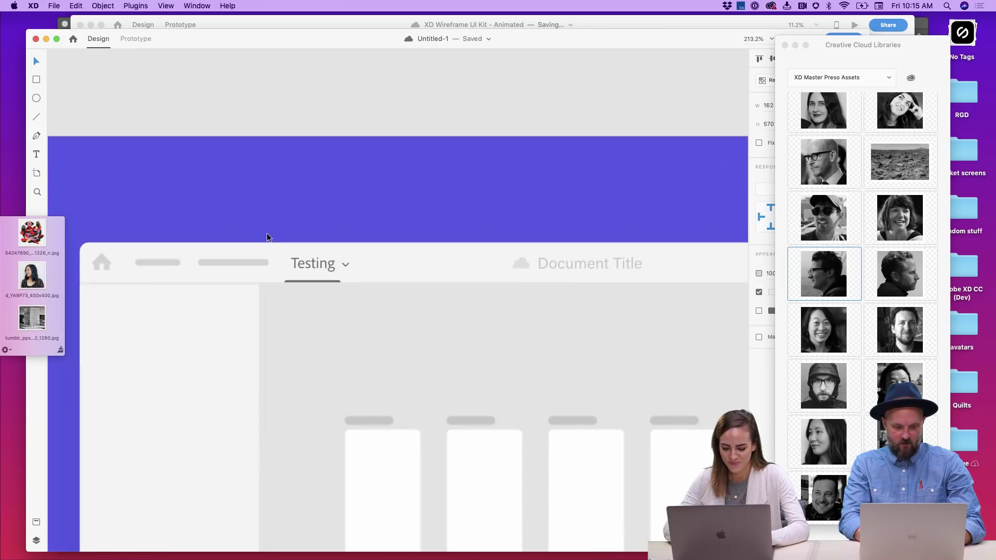
{"action": "left_click", "coordinate": [313, 281]}
{"action": "left_click_drag", "start_coordinate": [315, 282], "coordinate": [163, 270]}
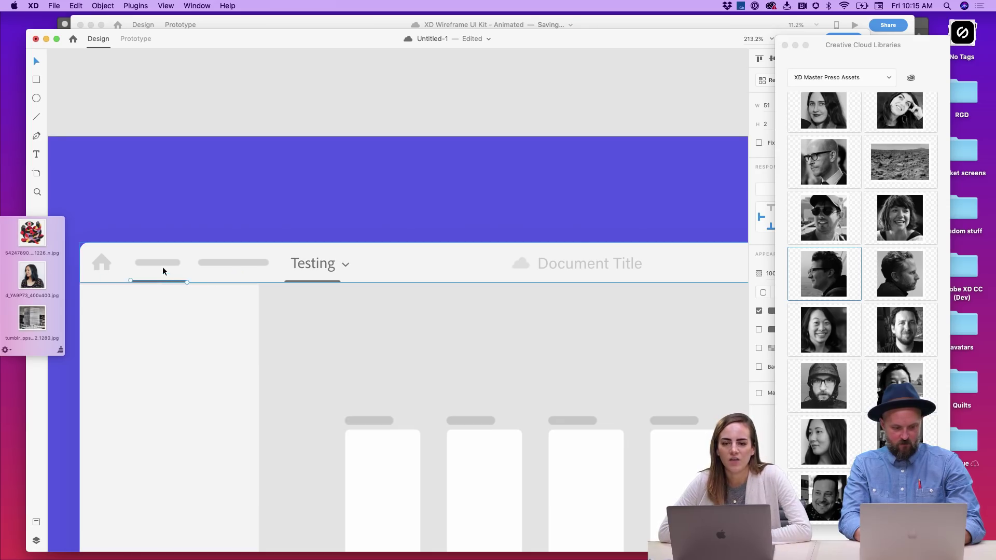
- Give the first nav pill the dark underline colour and delete the leftover Testing underline
{"action": "left_click", "coordinate": [162, 263]}
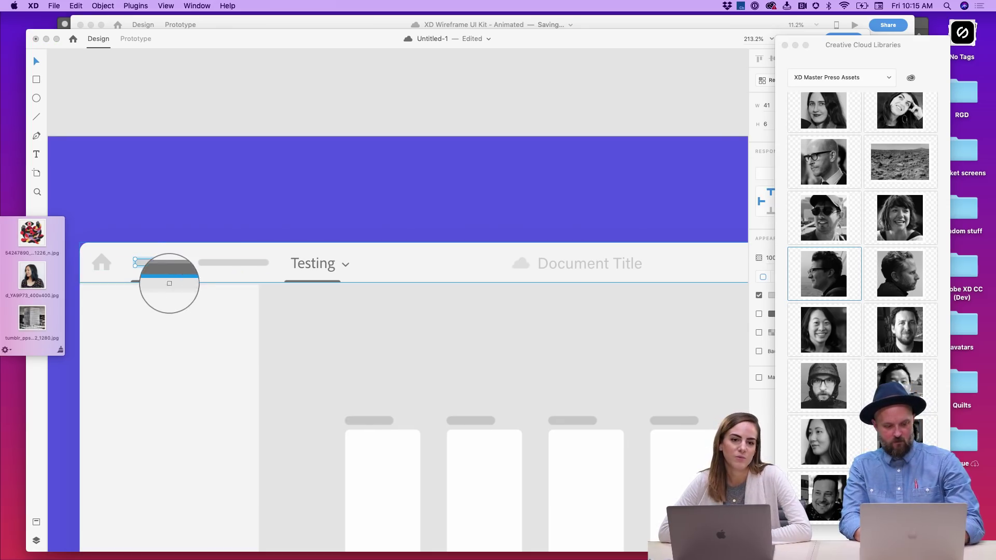
{"action": "left_click", "coordinate": [170, 282]}
{"action": "left_click", "coordinate": [215, 231]}
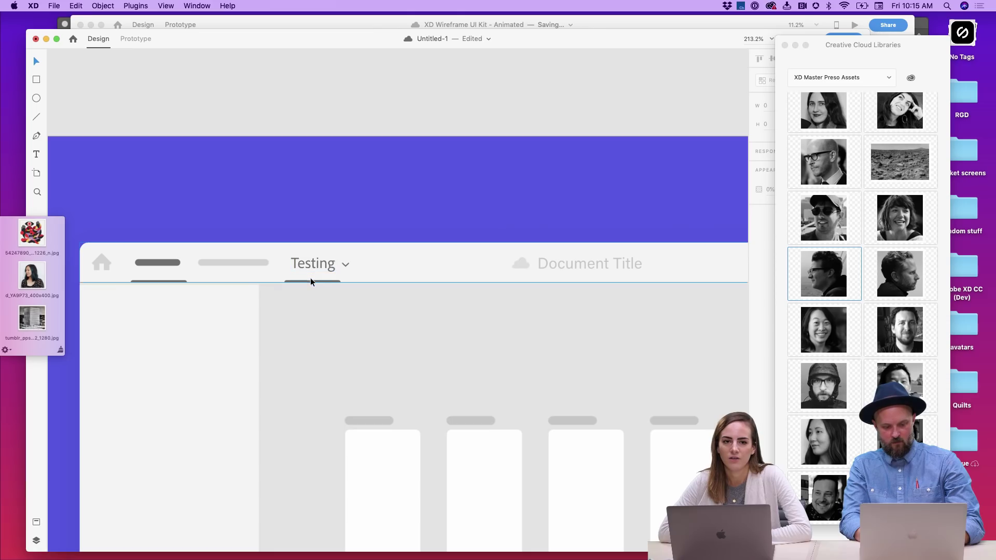
{"action": "left_click", "coordinate": [312, 282]}
{"action": "key", "text": "Delete"}
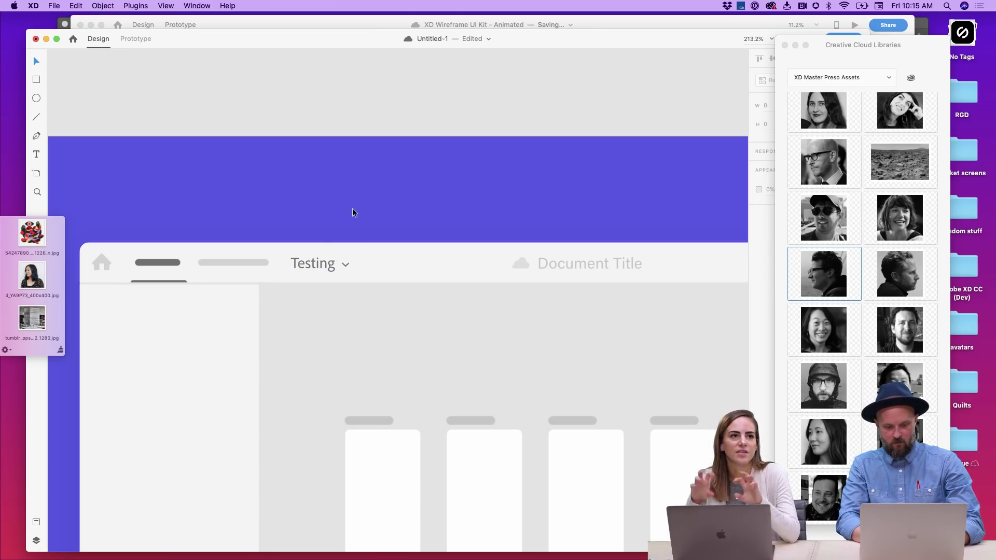
- Recolour the Testing tab text to light gray
{"action": "scroll", "coordinate": [353, 212], "scroll_direction": "down", "scroll_amount": 3}
{"action": "left_click", "coordinate": [325, 248]}
{"action": "key", "text": "i"}
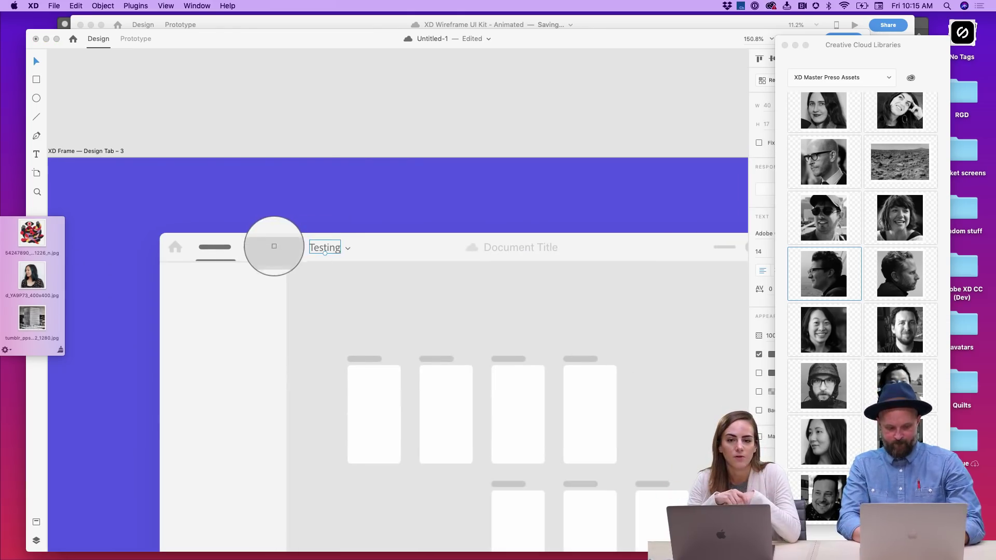
{"action": "left_click", "coordinate": [274, 246]}
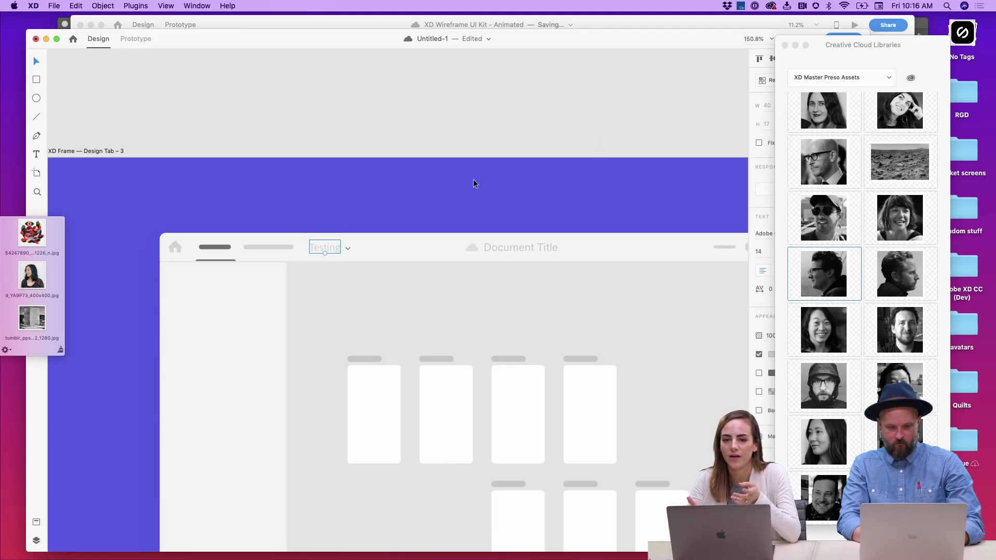
{"action": "left_click", "coordinate": [783, 45]}
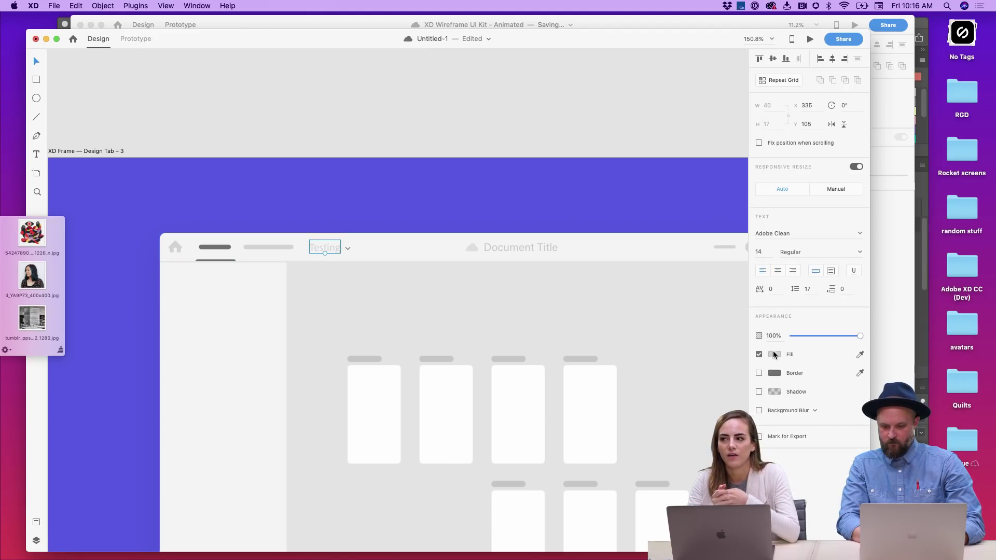
{"action": "left_click", "coordinate": [774, 354]}
{"action": "left_click", "coordinate": [665, 336]}
{"action": "left_click_drag", "start_coordinate": [642, 335], "coordinate": [622, 324]}
{"action": "left_click", "coordinate": [455, 188]}
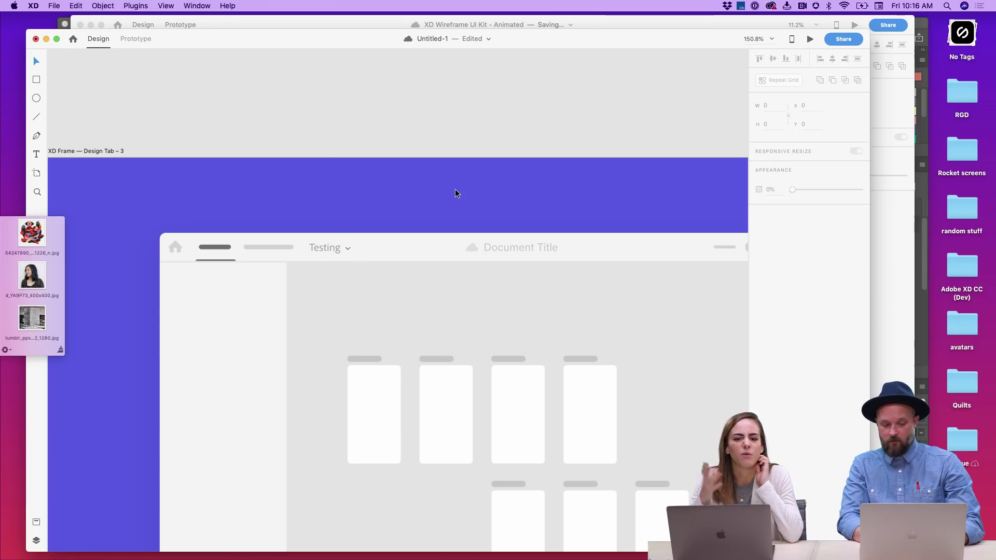
- Copy the left and right content panels from the XD Wireframe UI Kit into Untitled-1
{"action": "scroll", "coordinate": [455, 189], "scroll_direction": "down", "scroll_amount": 5}
{"action": "left_click", "coordinate": [282, 264]}
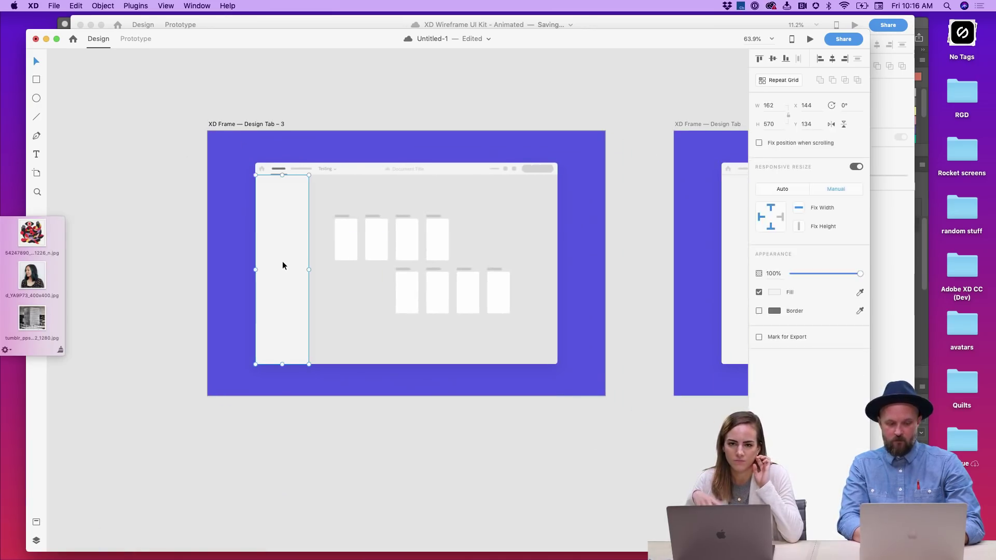
{"action": "key", "text": "Escape"}
{"action": "key", "text": "super+0"}
{"action": "scroll", "coordinate": [281, 266], "scroll_direction": "down", "scroll_amount": 5}
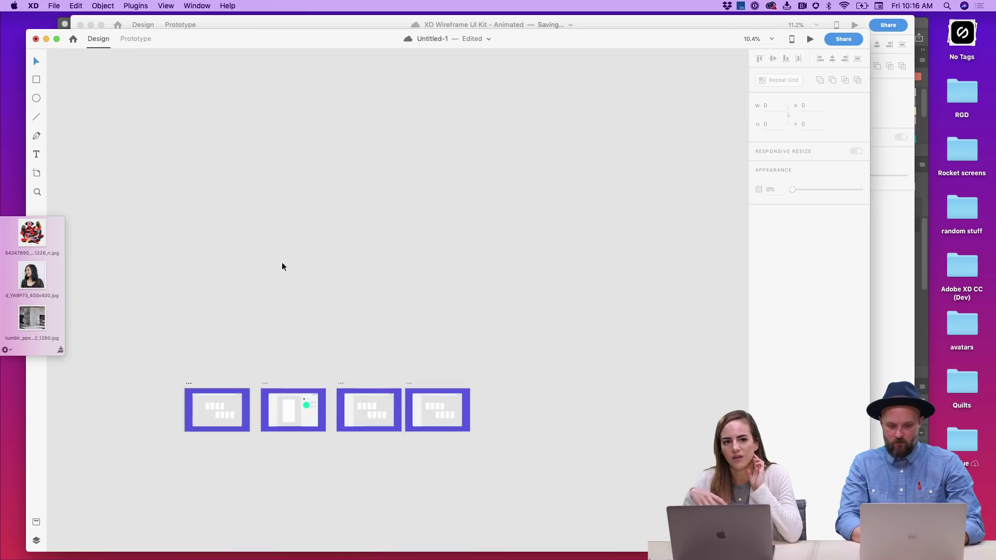
{"action": "scroll", "coordinate": [282, 267], "scroll_direction": "up", "scroll_amount": 5}
{"action": "scroll", "coordinate": [328, 278], "scroll_direction": "up", "scroll_amount": 5}
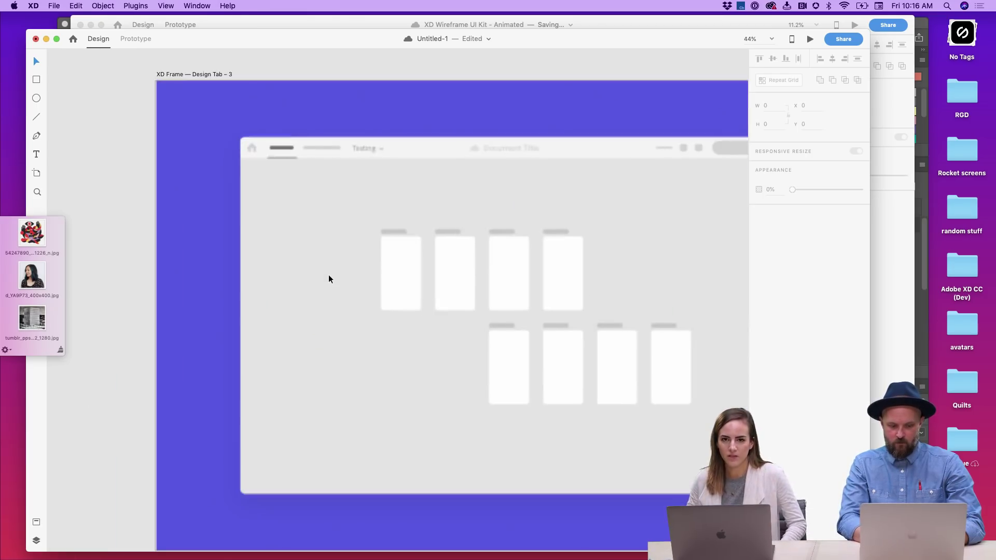
{"action": "key", "text": "super+grave"}
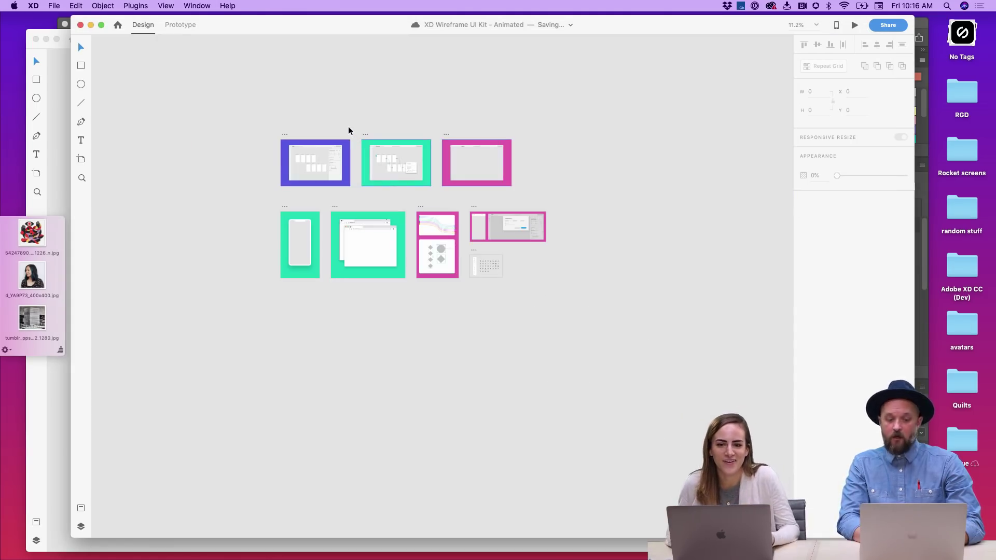
{"action": "scroll", "coordinate": [349, 130], "scroll_direction": "up", "scroll_amount": 5}
{"action": "scroll", "coordinate": [332, 166], "scroll_direction": "left", "scroll_amount": 2}
{"action": "left_click", "coordinate": [319, 179]}
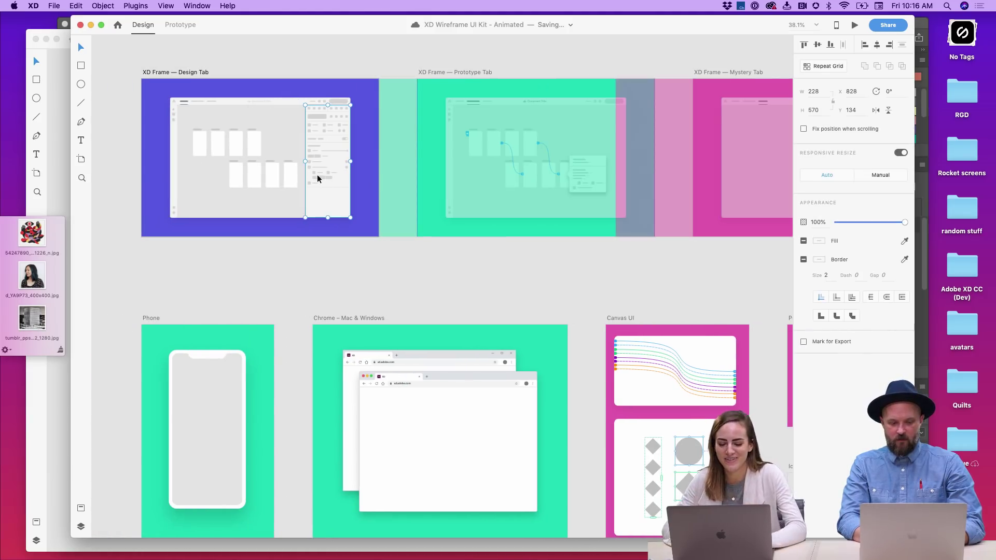
{"action": "left_click", "coordinate": [189, 140], "text": "shift"}
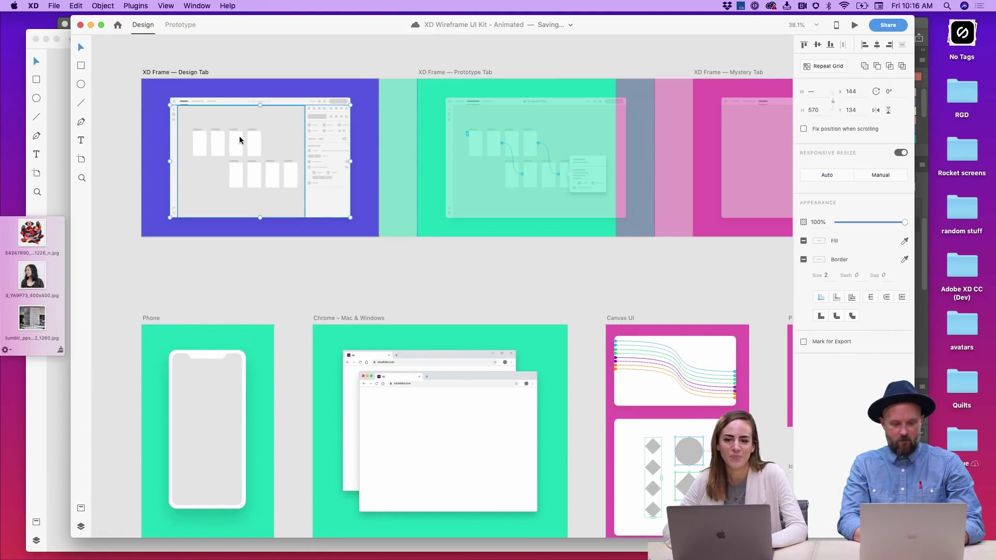
{"action": "key", "text": "super+grave"}
{"action": "key", "text": "super+v"}
- Move the pasted cards panel left so it sits against the sidebar
{"action": "scroll", "coordinate": [377, 256], "scroll_direction": "down", "scroll_amount": 2}
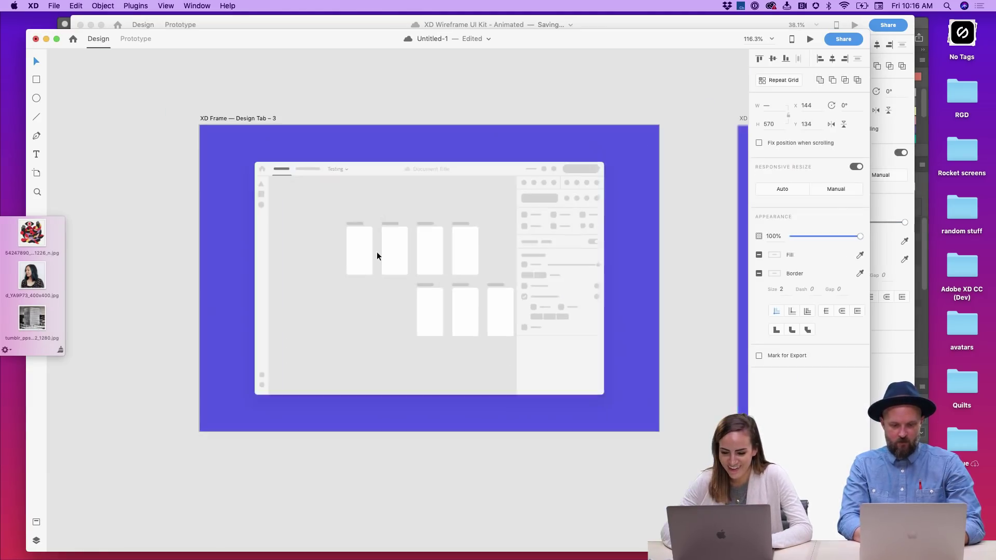
{"action": "left_click", "coordinate": [406, 247]}
{"action": "left_click_drag", "start_coordinate": [425, 250], "coordinate": [377, 249]}
{"action": "scroll", "coordinate": [383, 246], "scroll_direction": "down", "scroll_amount": 2}
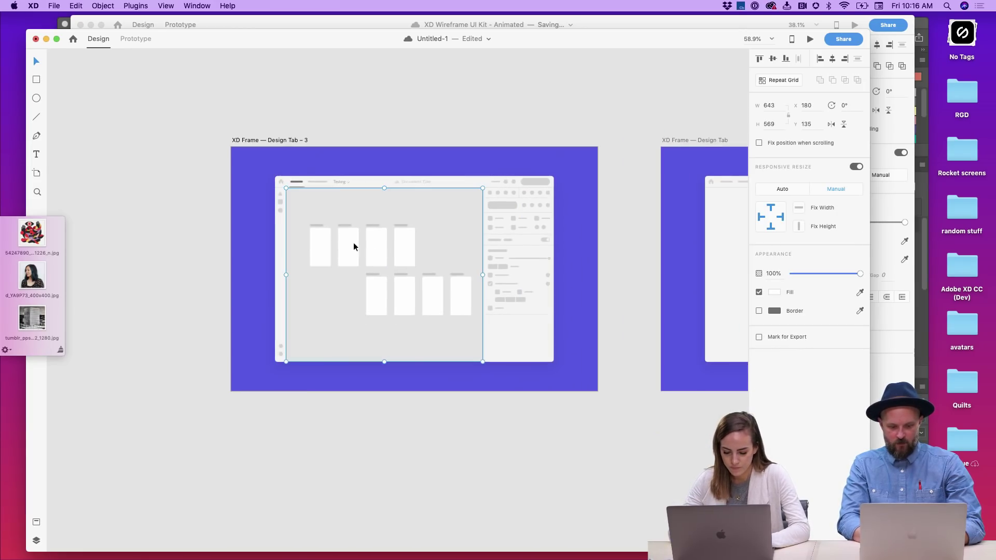
{"action": "double_click", "coordinate": [387, 254]}
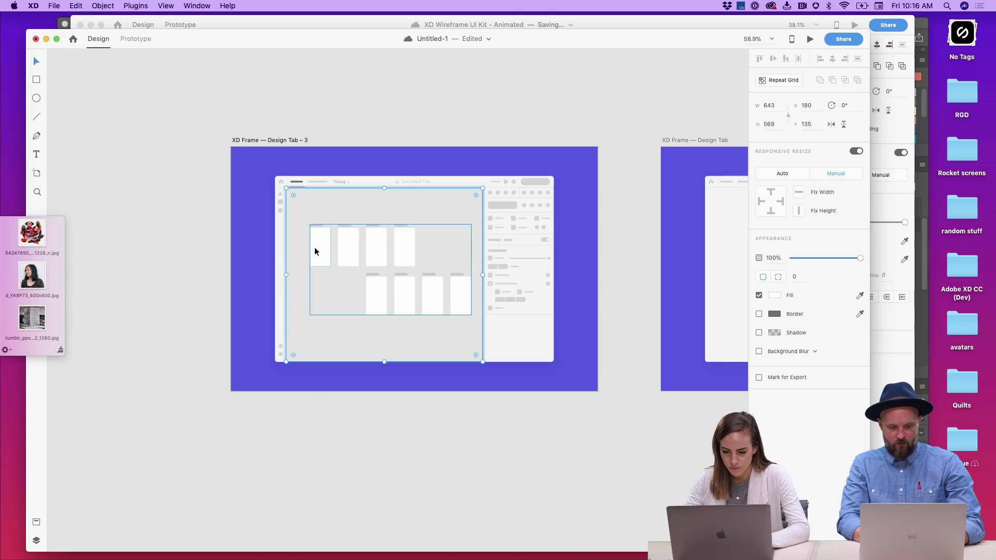
{"action": "left_click", "coordinate": [410, 405]}
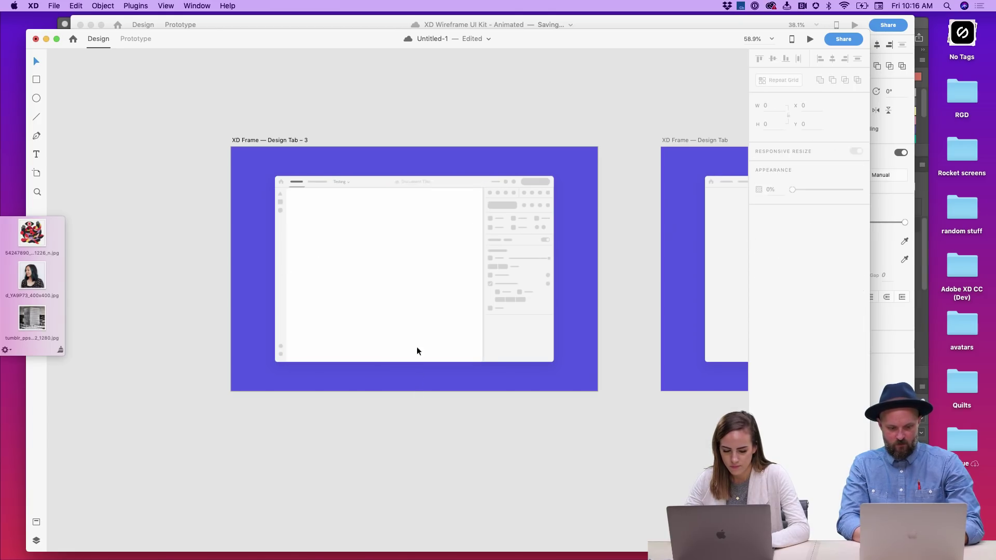
- Shift-select the first card and the bottom-row cards in the card grid
{"action": "double_click", "coordinate": [314, 261]}
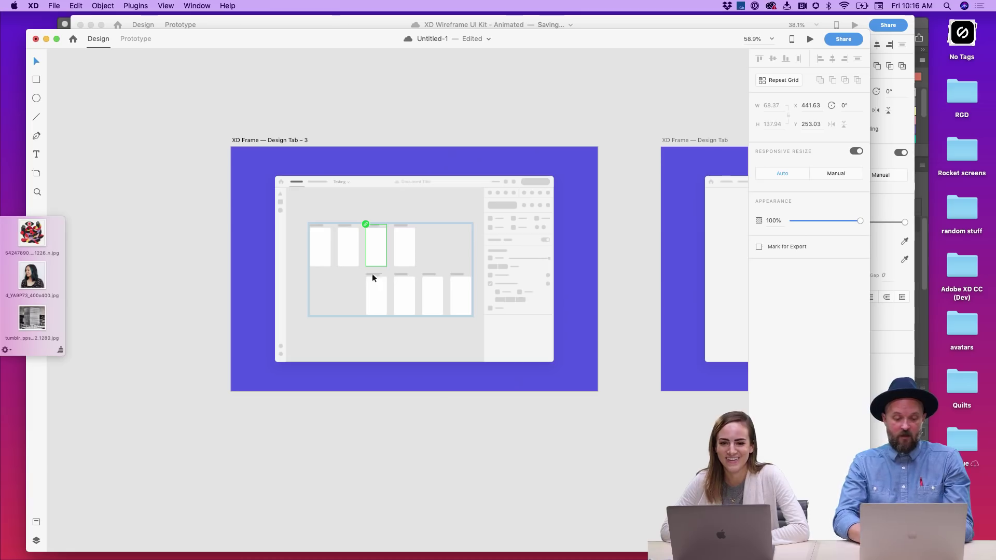
{"action": "key", "text": "Escape"}
{"action": "left_click", "coordinate": [375, 254]}
{"action": "key", "text": "Escape"}
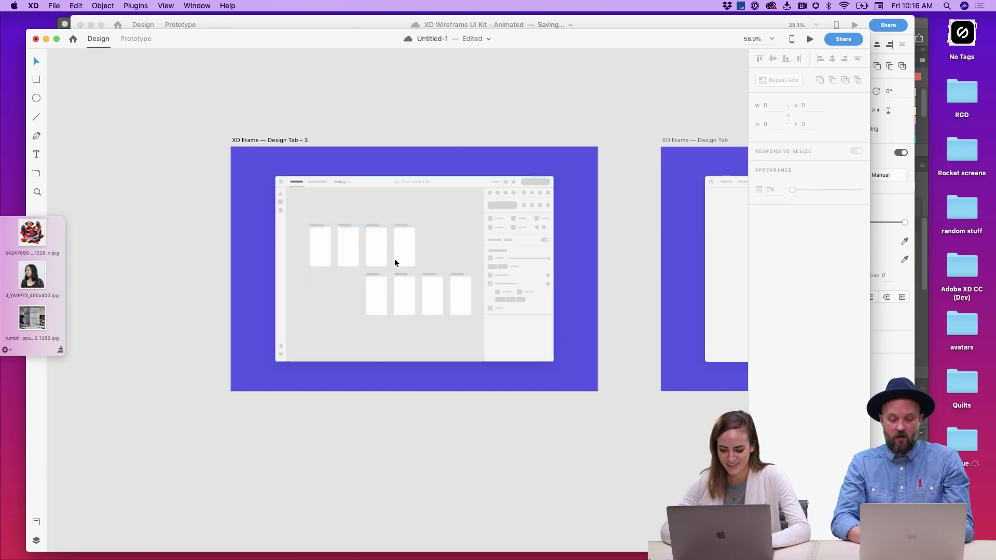
{"action": "left_click", "coordinate": [336, 239]}
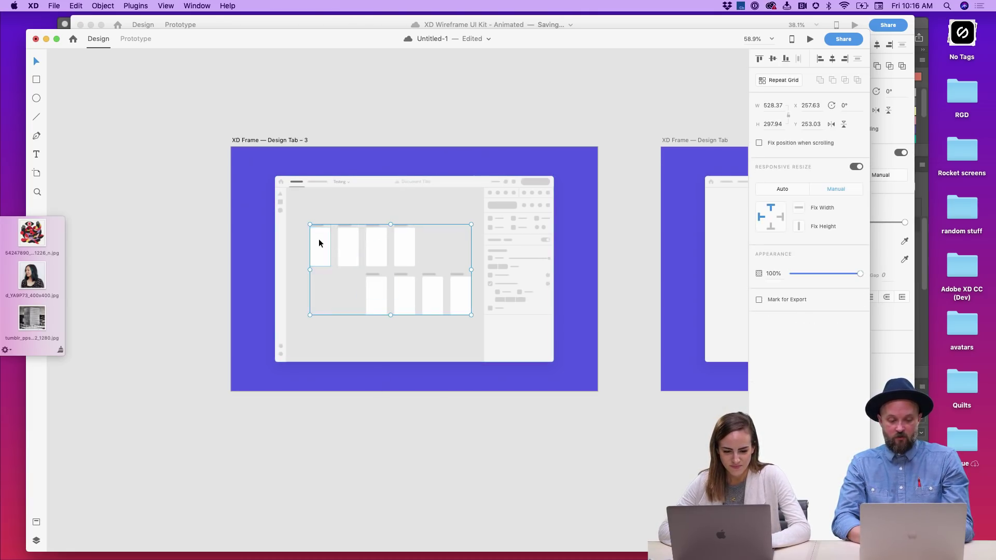
{"action": "key", "text": "Escape"}
{"action": "left_click", "coordinate": [343, 239]}
{"action": "key", "text": "Escape"}
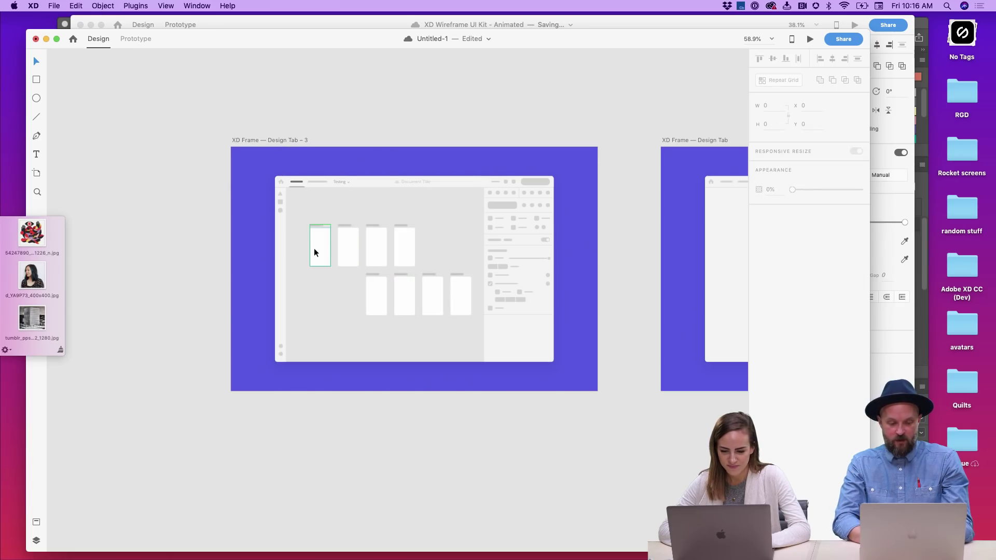
{"action": "left_click", "coordinate": [315, 252]}
{"action": "left_click", "coordinate": [403, 250], "text": "shift"}
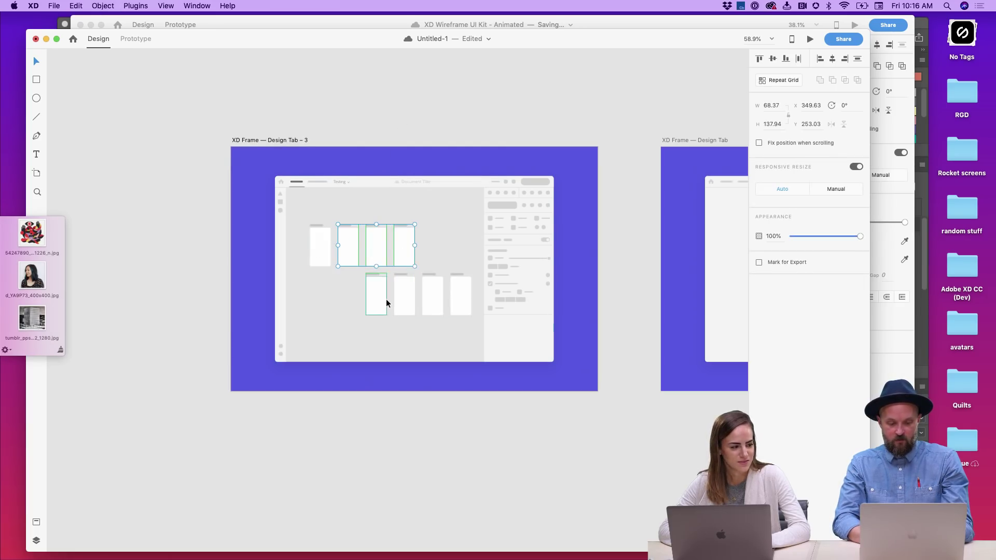
{"action": "left_click", "coordinate": [386, 299], "text": "shift"}
{"action": "left_click", "coordinate": [404, 299], "text": "shift"}
{"action": "left_click", "coordinate": [437, 296], "text": "shift"}
{"action": "left_click", "coordinate": [460, 295], "text": "shift"}
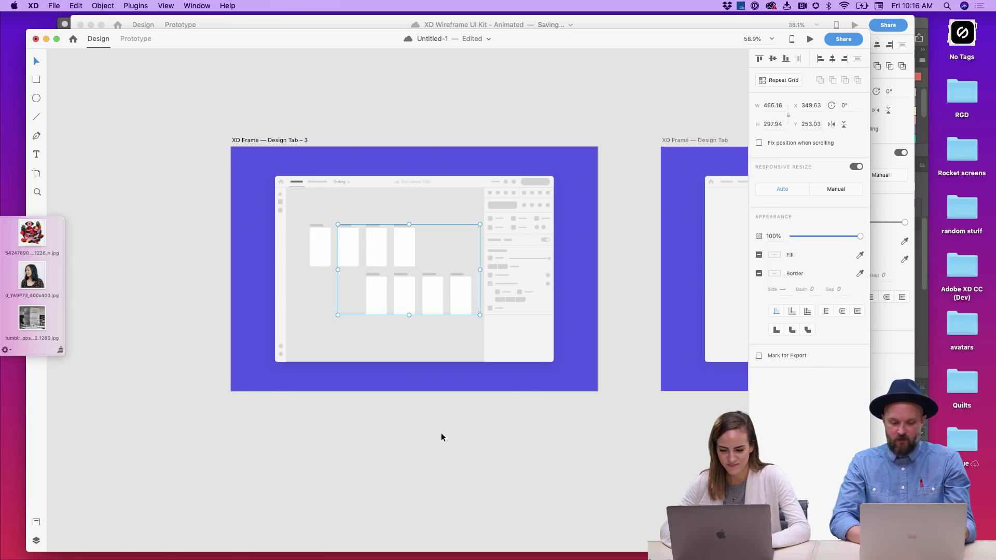
- Isolate the first top-row white card and copy it
{"action": "left_click", "coordinate": [324, 227]}
{"action": "double_click", "coordinate": [322, 226]}
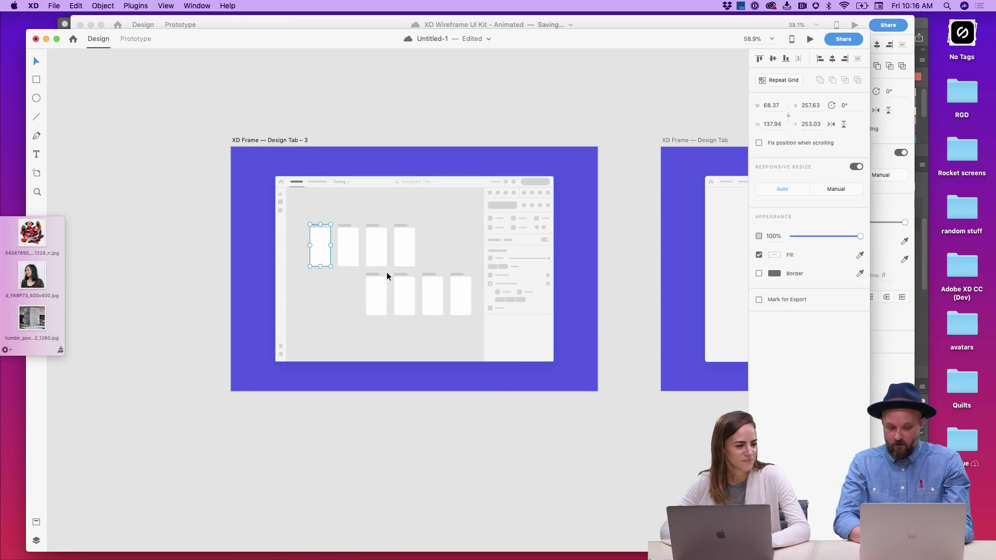
{"action": "scroll", "coordinate": [330, 246], "scroll_direction": "right", "scroll_amount": 3}
{"action": "scroll", "coordinate": [330, 246], "scroll_direction": "down", "scroll_amount": 1}
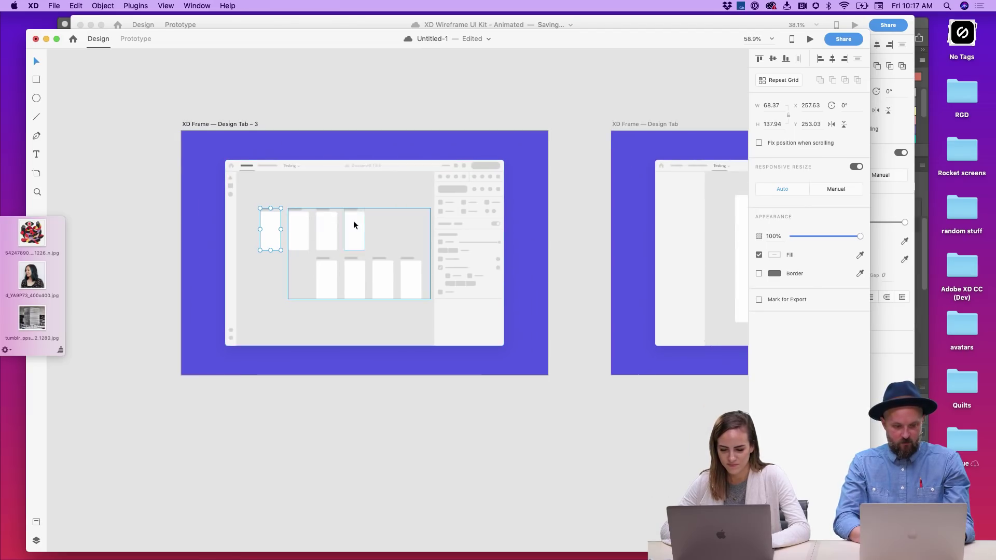
{"action": "scroll", "coordinate": [591, 183], "scroll_direction": "right", "scroll_amount": 8}
{"action": "key", "text": "Escape"}
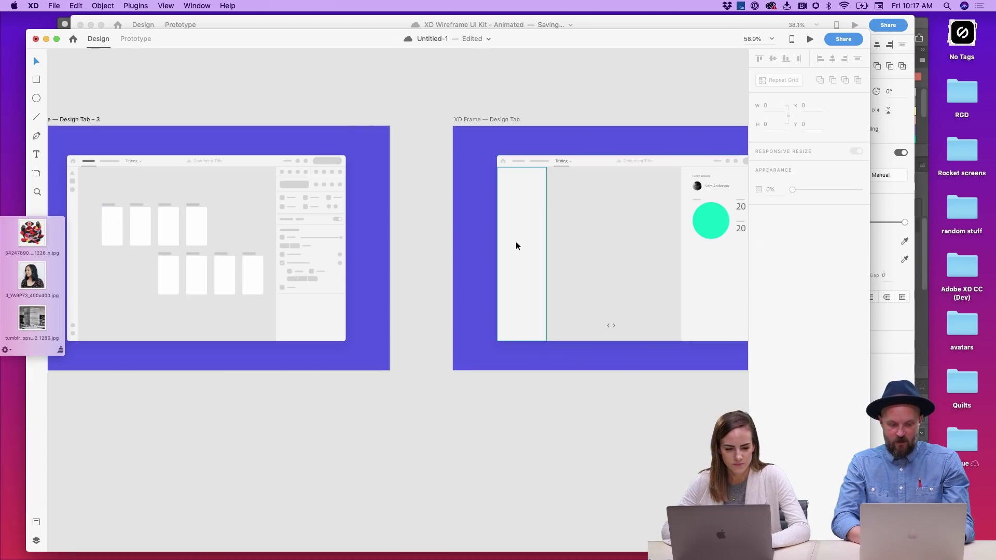
- Paste the card into the centre panel and size it to about 214 by 432
{"action": "key", "text": "cmd+v"}
{"action": "left_click_drag", "start_coordinate": [554, 248], "coordinate": [625, 357]}
{"action": "left_click_drag", "start_coordinate": [586, 298], "coordinate": [634, 181]}
{"action": "left_click_drag", "start_coordinate": [605, 214], "coordinate": [614, 211]}
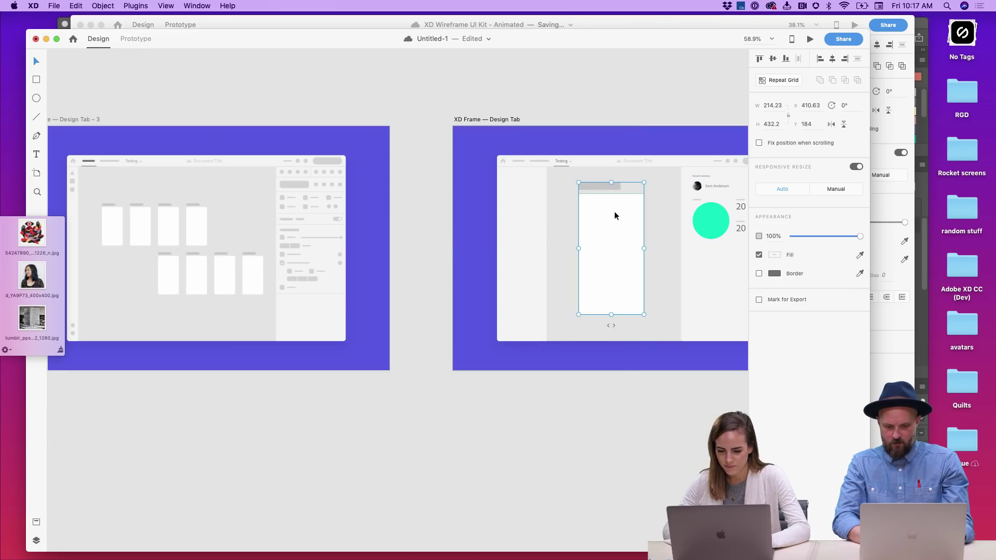
- Delete the card's grey top bar and switch to Prototype mode
{"action": "left_click", "coordinate": [610, 185]}
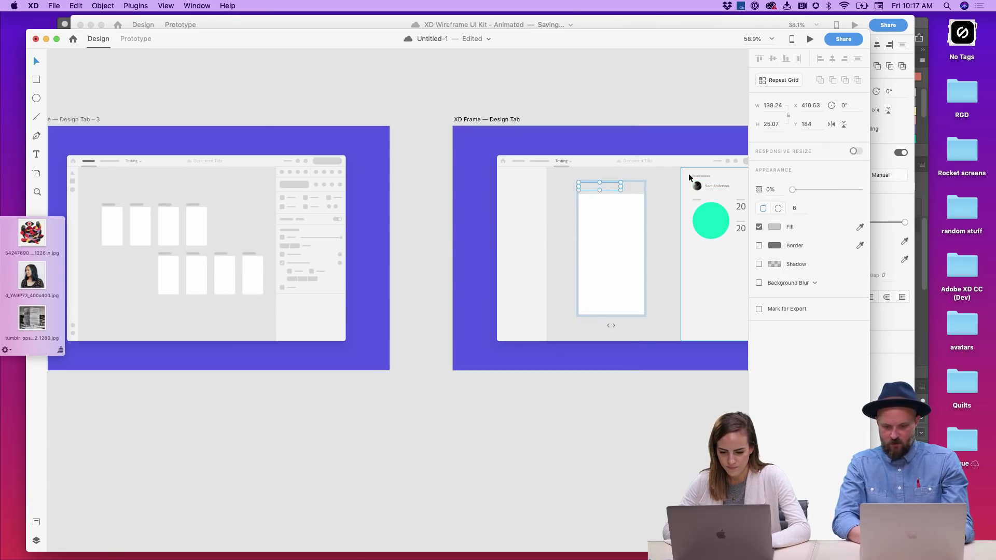
{"action": "key", "text": "Delete"}
{"action": "left_click", "coordinate": [345, 244]}
{"action": "key", "text": "Escape"}
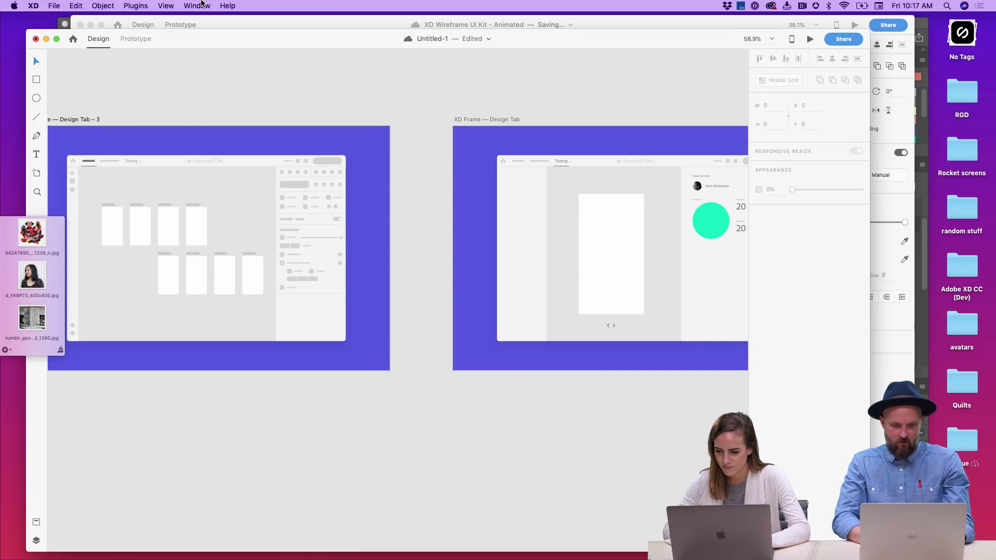
{"action": "left_click", "coordinate": [134, 39]}
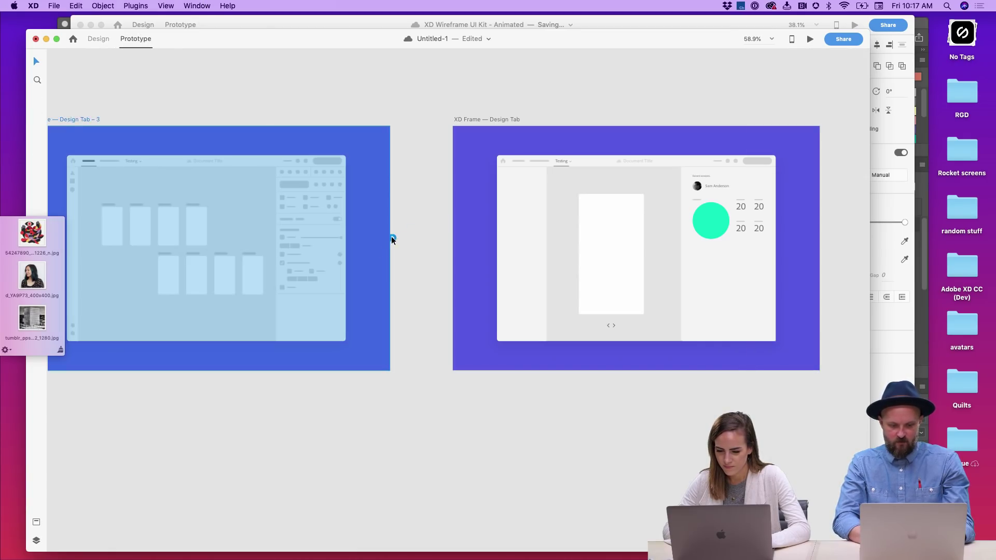
- Wire Design Tab – 3 to the Design Tab artboard with a tap-triggered Auto-Animate interaction
{"action": "left_click_drag", "start_coordinate": [392, 240], "coordinate": [470, 220]}
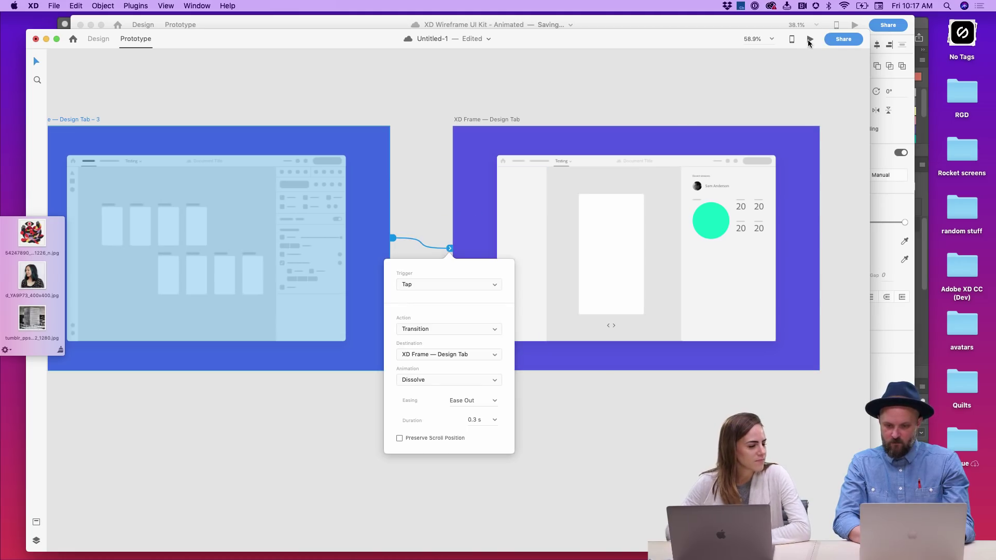
{"action": "left_click", "coordinate": [475, 329]}
{"action": "left_click", "coordinate": [472, 337]}
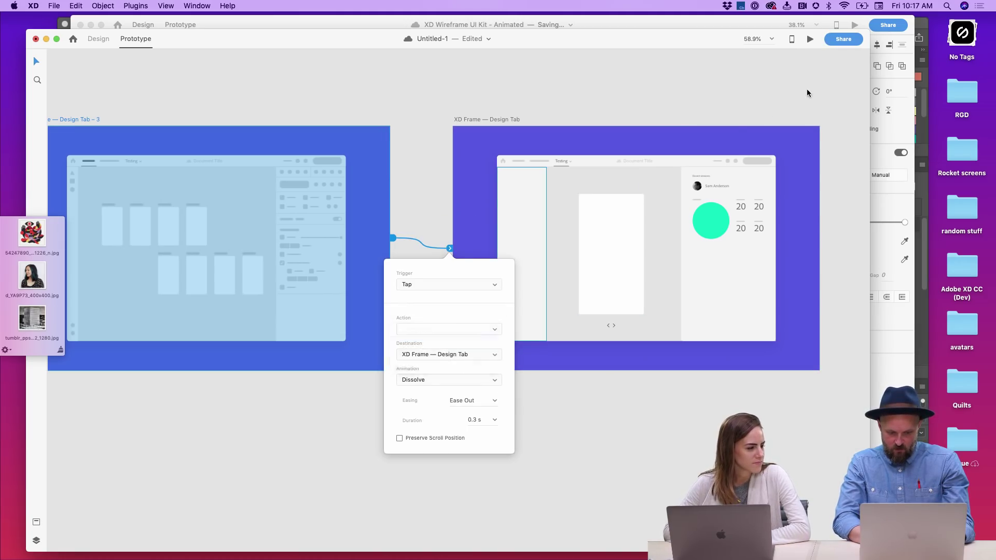
- Run a Desktop Preview and tap through the Auto-Animate transition, then close it
{"action": "left_click", "coordinate": [810, 39]}
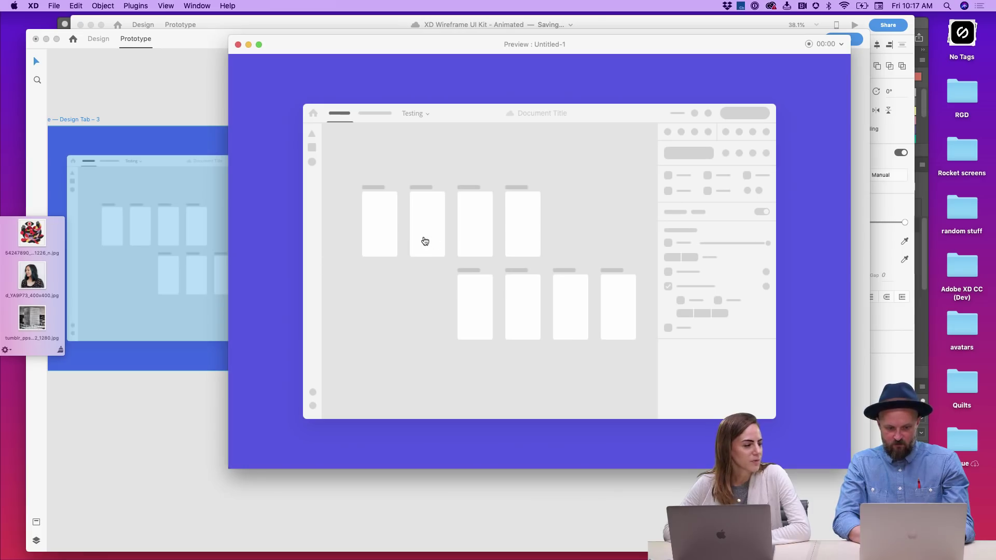
{"action": "left_click", "coordinate": [422, 238]}
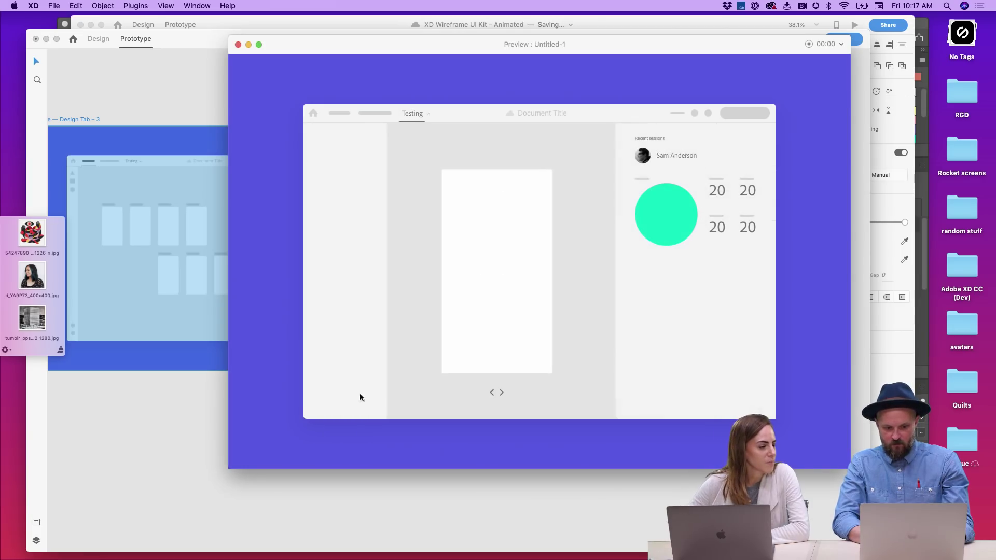
{"action": "left_click", "coordinate": [582, 144]}
{"action": "left_click", "coordinate": [468, 186]}
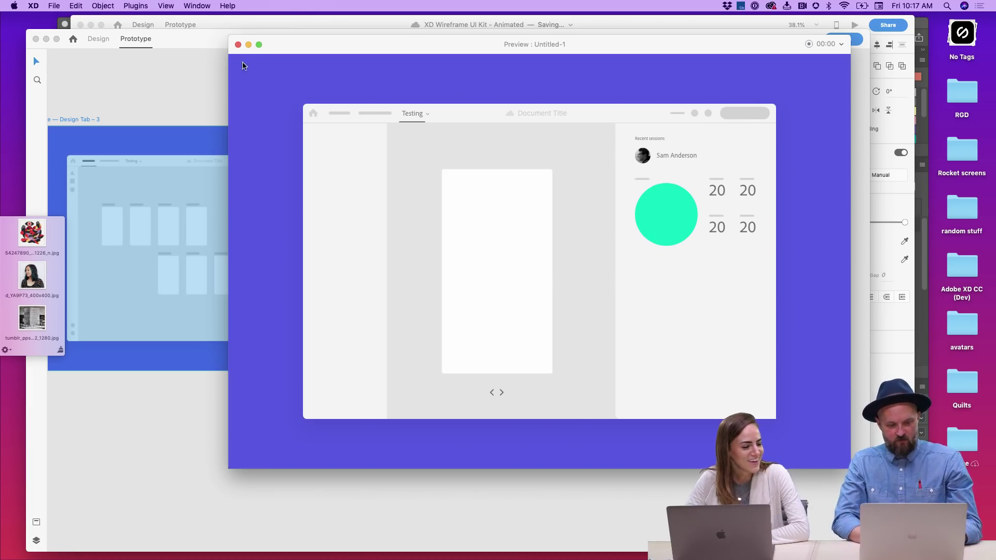
{"action": "left_click", "coordinate": [239, 45]}
- Zoom to the Design Tab frame, select it, and return to Design mode
{"action": "key", "text": "super+3"}
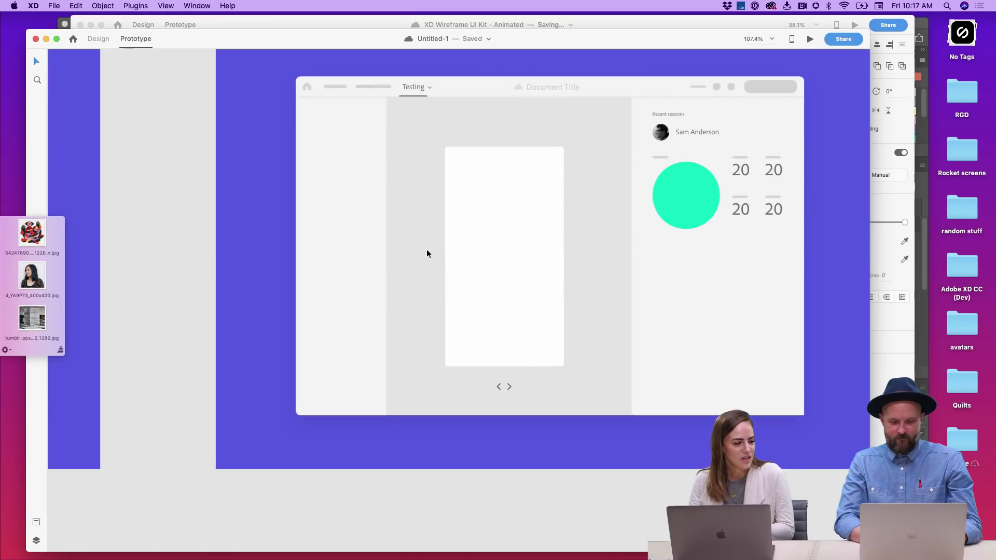
{"action": "left_click", "coordinate": [334, 230]}
{"action": "left_click", "coordinate": [251, 262]}
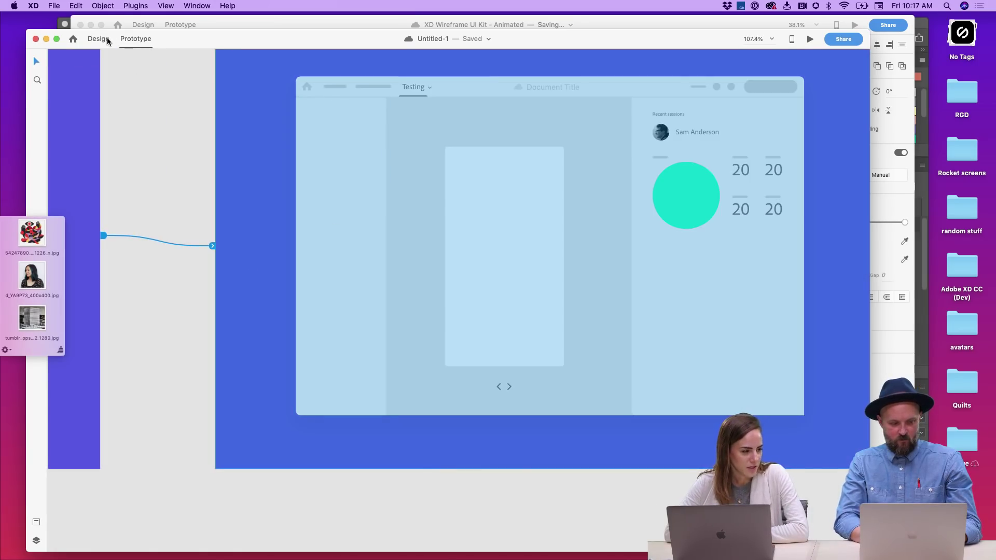
{"action": "left_click", "coordinate": [106, 39]}
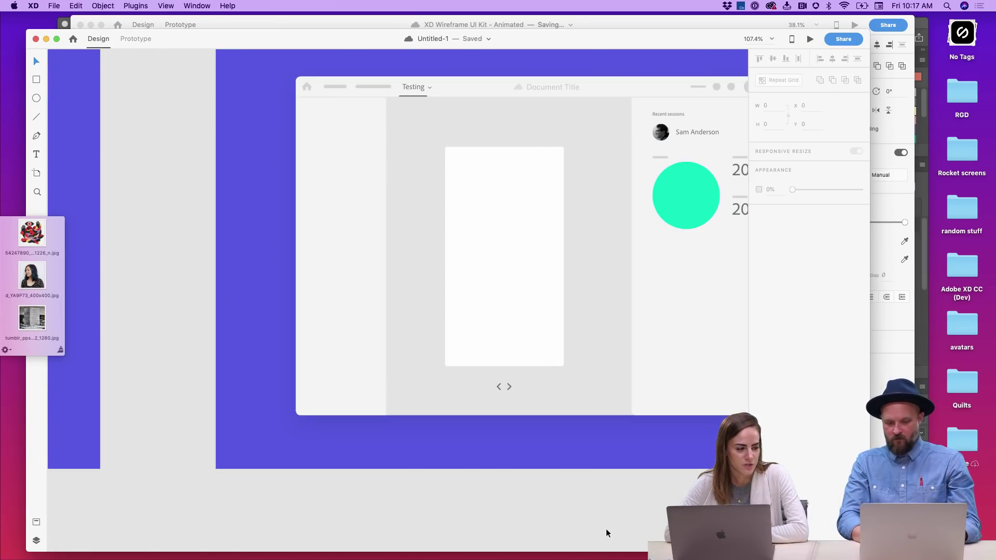
- Scroll the canvas aside and bring up the Behance UI kit page in Safari
{"action": "scroll", "coordinate": [590, 497], "scroll_direction": "right", "scroll_amount": 3}
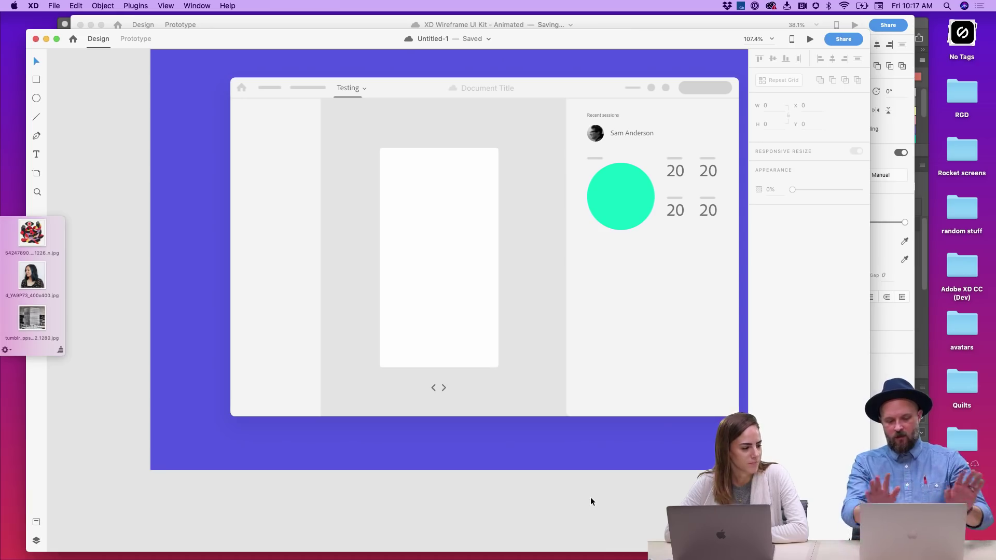
{"action": "scroll", "coordinate": [590, 497], "scroll_direction": "right", "scroll_amount": 2}
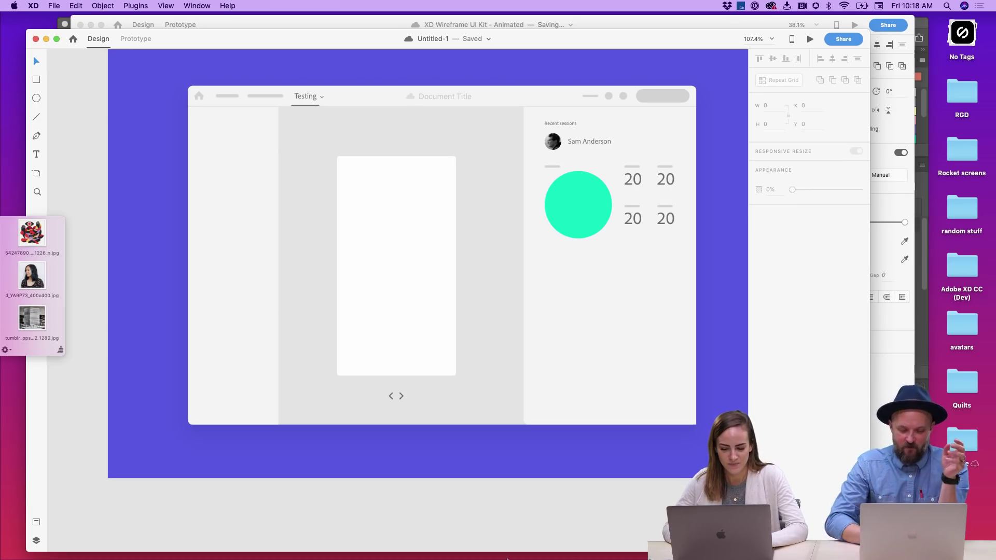
{"action": "mouse_move", "coordinate": [384, 540]}
{"action": "left_click", "coordinate": [217, 539]}
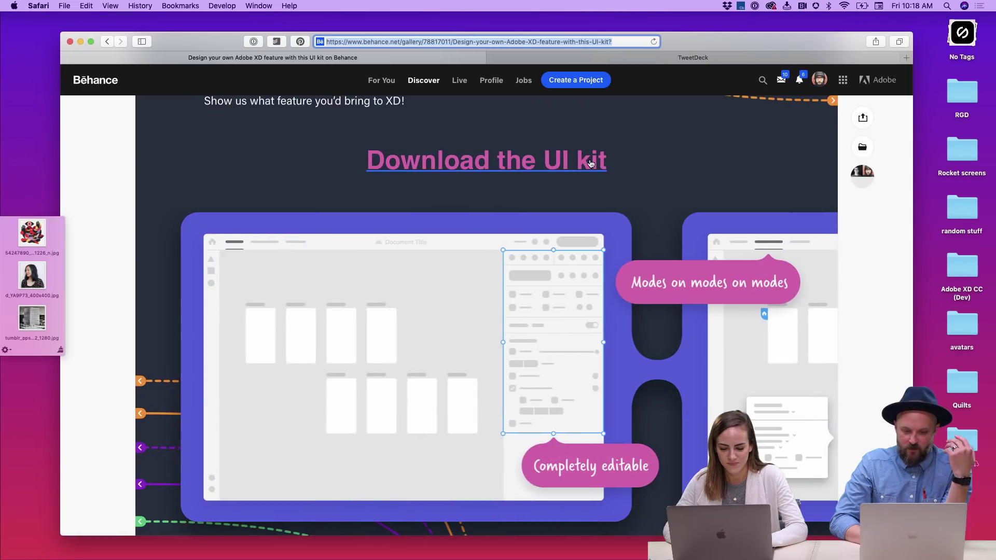
{"action": "scroll", "coordinate": [859, 305], "scroll_direction": "up", "scroll_amount": 6}
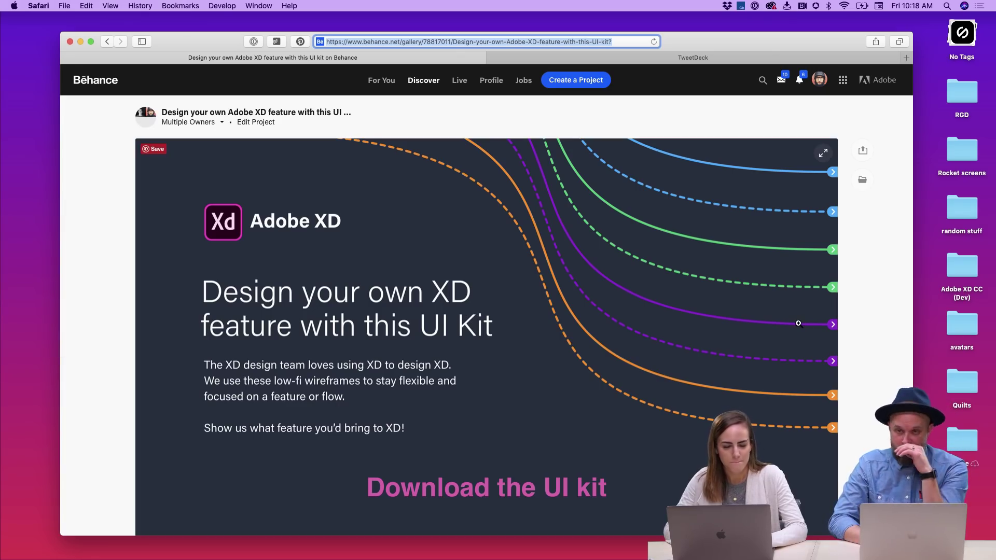
{"action": "scroll", "coordinate": [799, 323], "scroll_direction": "down", "scroll_amount": 15}
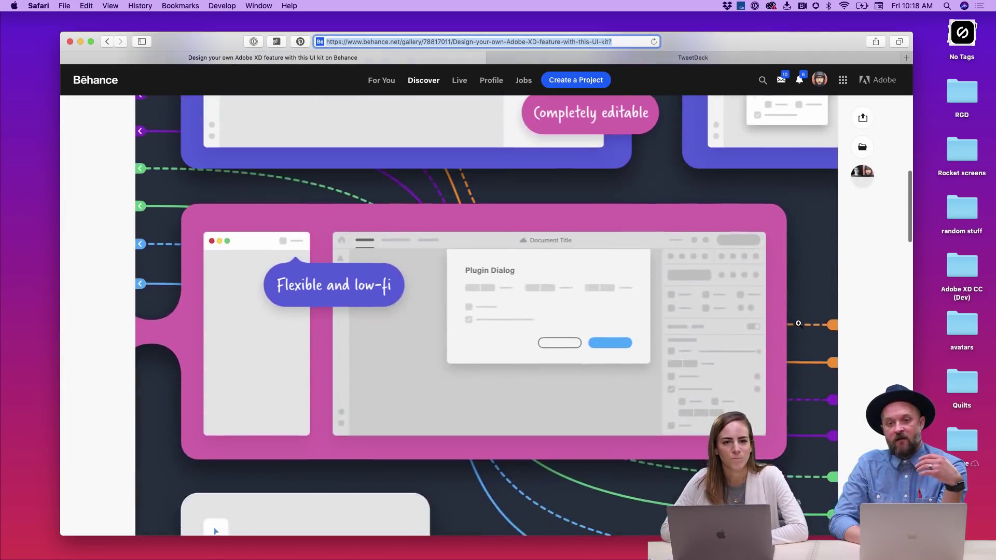
{"action": "scroll", "coordinate": [798, 323], "scroll_direction": "up", "scroll_amount": 5}
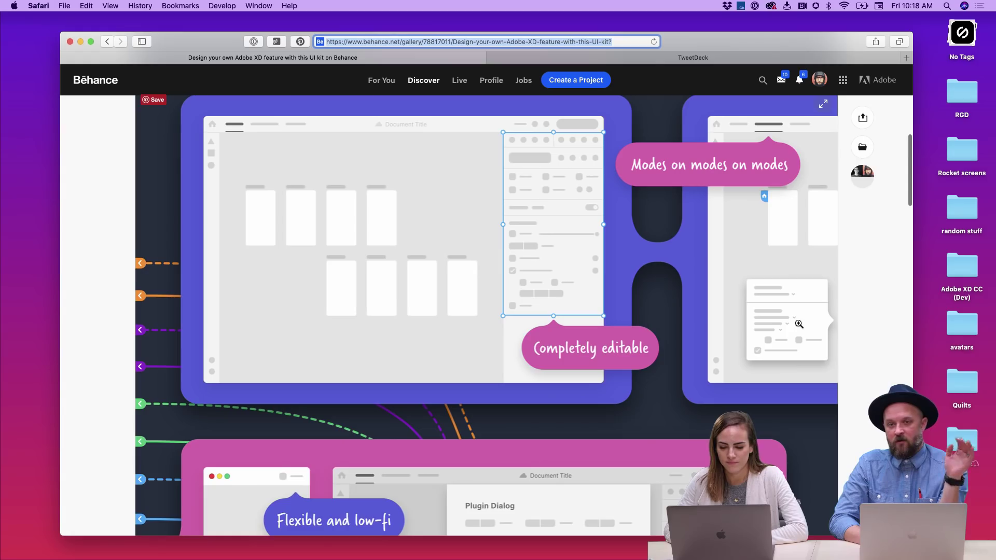
{"action": "scroll", "coordinate": [799, 324], "scroll_direction": "down", "scroll_amount": 5}
{"action": "scroll", "coordinate": [799, 323], "scroll_direction": "down", "scroll_amount": 6}
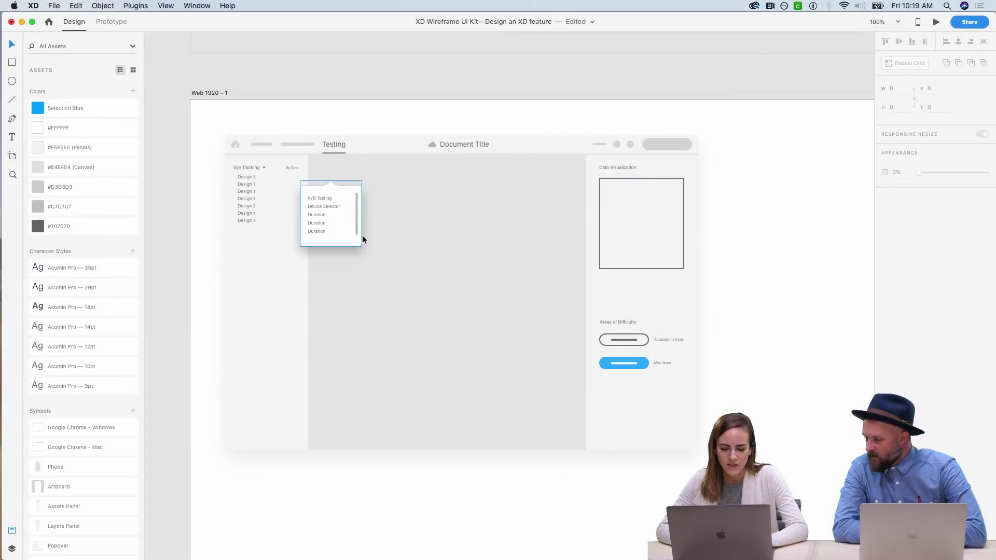
{"action": "left_click_drag", "start_coordinate": [756, 392], "coordinate": [601, 309]}
{"action": "left_click", "coordinate": [747, 346]}
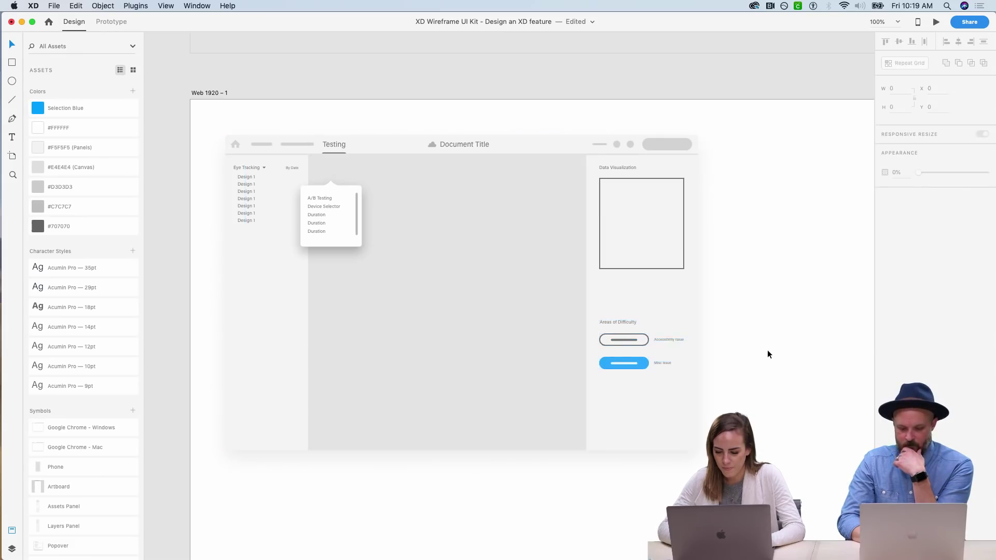
{"action": "key", "text": "super+2"}
{"action": "scroll", "coordinate": [767, 350], "scroll_direction": "right", "scroll_amount": 5}
{"action": "scroll", "coordinate": [767, 350], "scroll_direction": "up", "scroll_amount": 2}
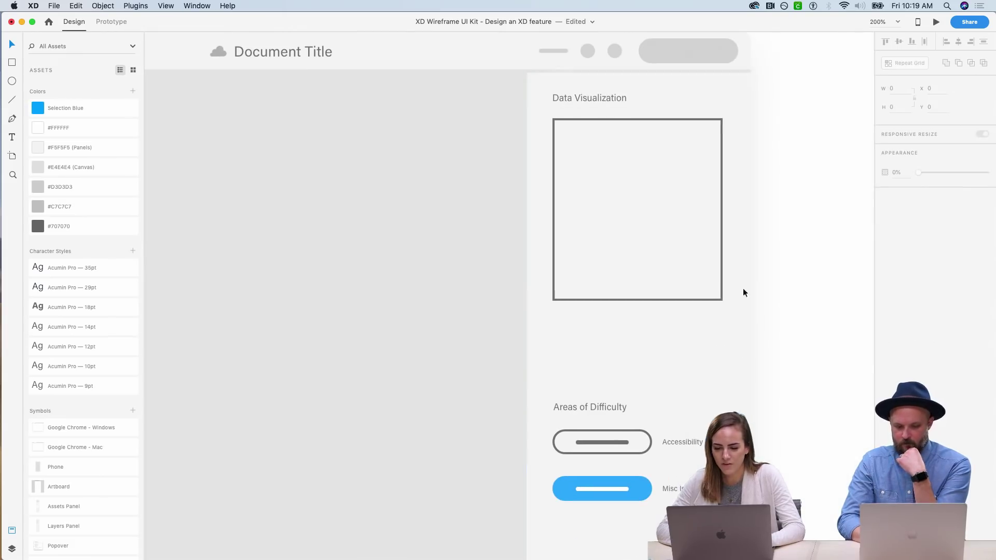
{"action": "left_click", "coordinate": [640, 300]}
{"action": "left_click_drag", "start_coordinate": [640, 300], "coordinate": [640, 364]}
{"action": "left_click", "coordinate": [819, 309]}
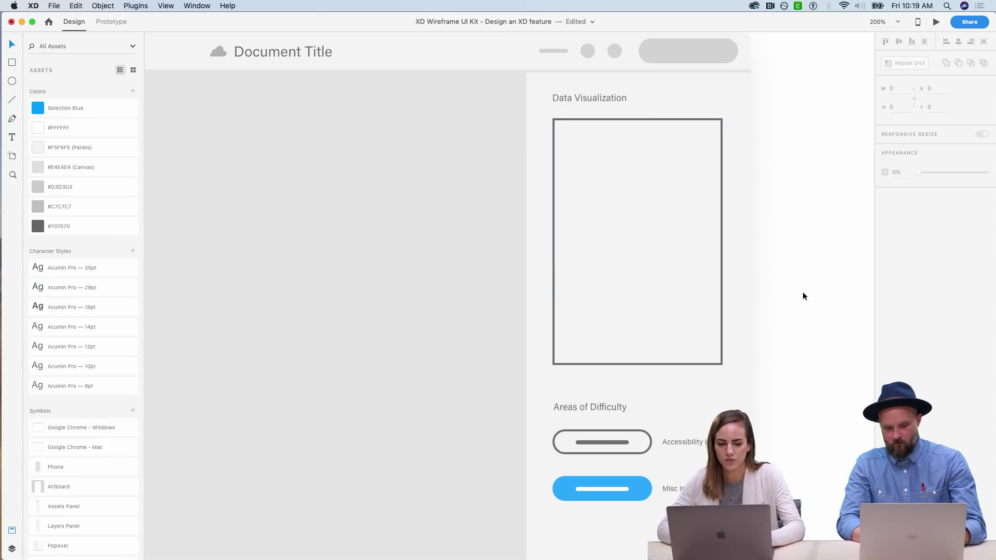
{"action": "scroll", "coordinate": [592, 219], "scroll_direction": "down", "scroll_amount": 2}
{"action": "scroll", "coordinate": [592, 219], "scroll_direction": "left", "scroll_amount": 1}
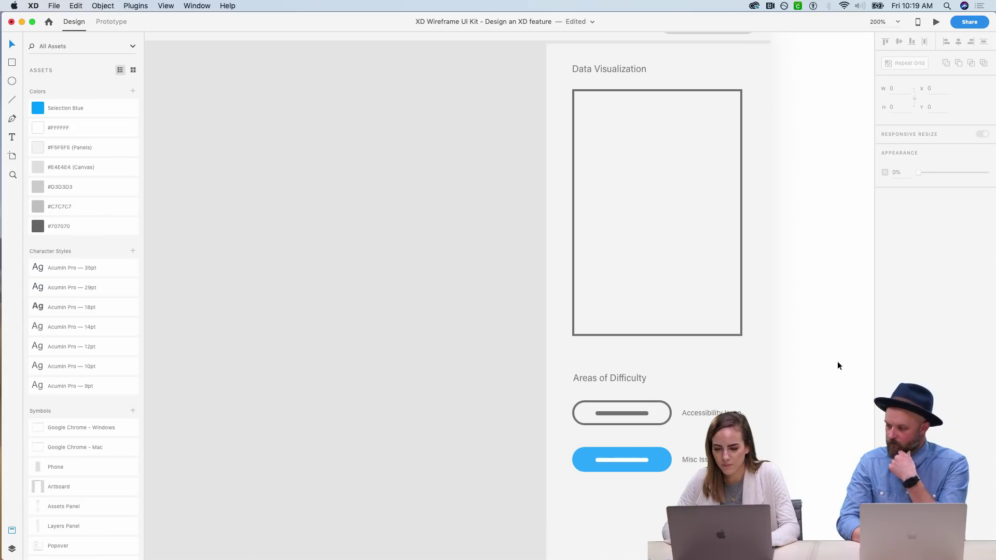
{"action": "scroll", "coordinate": [835, 280], "scroll_direction": "down", "scroll_amount": 3}
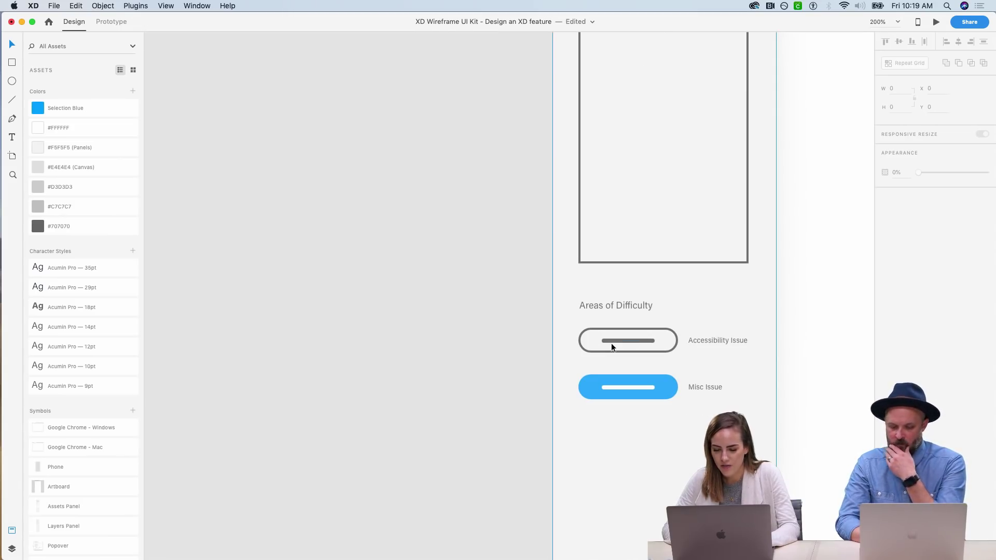
{"action": "scroll", "coordinate": [656, 346], "scroll_direction": "down", "scroll_amount": 1}
{"action": "scroll", "coordinate": [656, 348], "scroll_direction": "down", "scroll_amount": 1}
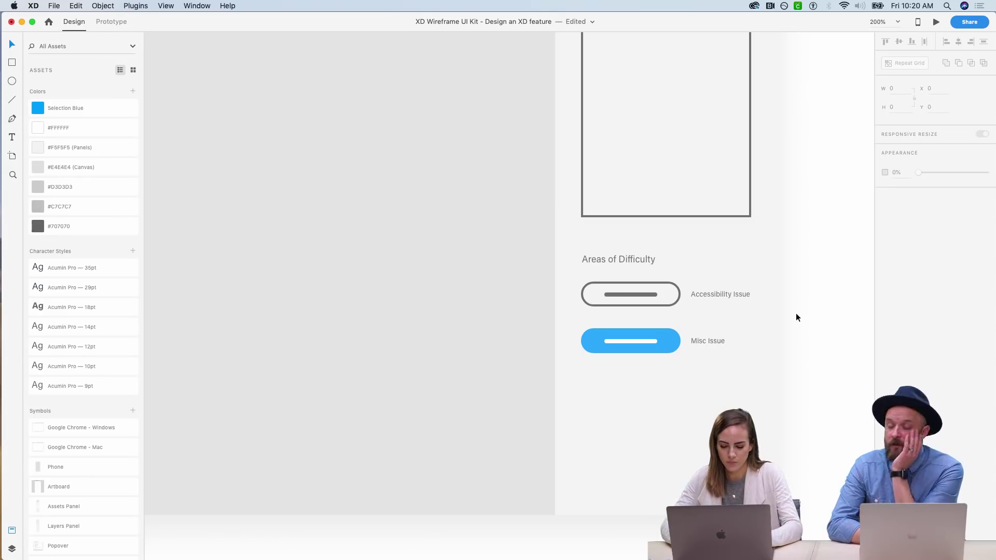
- Zoom Untitled-1 to 100% and scroll up to the Testing tab header
{"action": "key", "text": "super+1"}
{"action": "scroll", "coordinate": [797, 317], "scroll_direction": "up", "scroll_amount": 3}
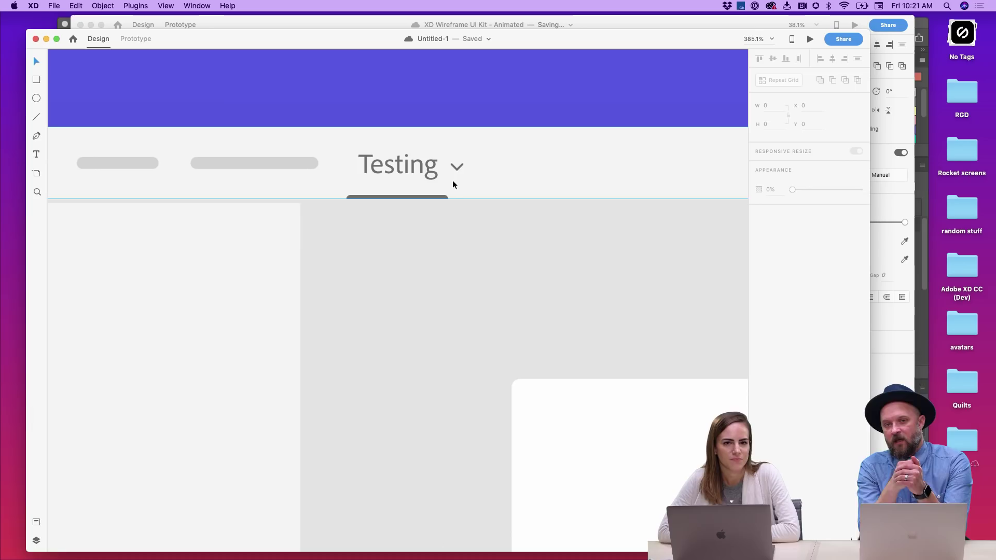
- Draw a white rectangle under the Testing tab, nudge it into place, and narrow it to 137 wide
{"action": "scroll", "coordinate": [437, 199], "scroll_direction": "down", "scroll_amount": 5}
{"action": "scroll", "coordinate": [438, 200], "scroll_direction": "down", "scroll_amount": 5}
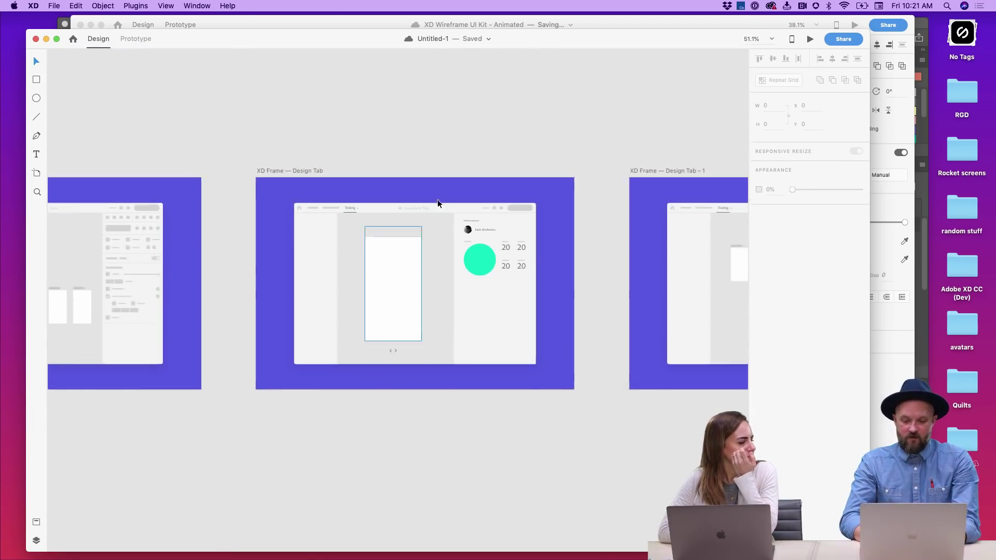
{"action": "scroll", "coordinate": [437, 199], "scroll_direction": "right", "scroll_amount": 3}
{"action": "scroll", "coordinate": [287, 229], "scroll_direction": "up", "scroll_amount": 5}
{"action": "key", "text": "r"}
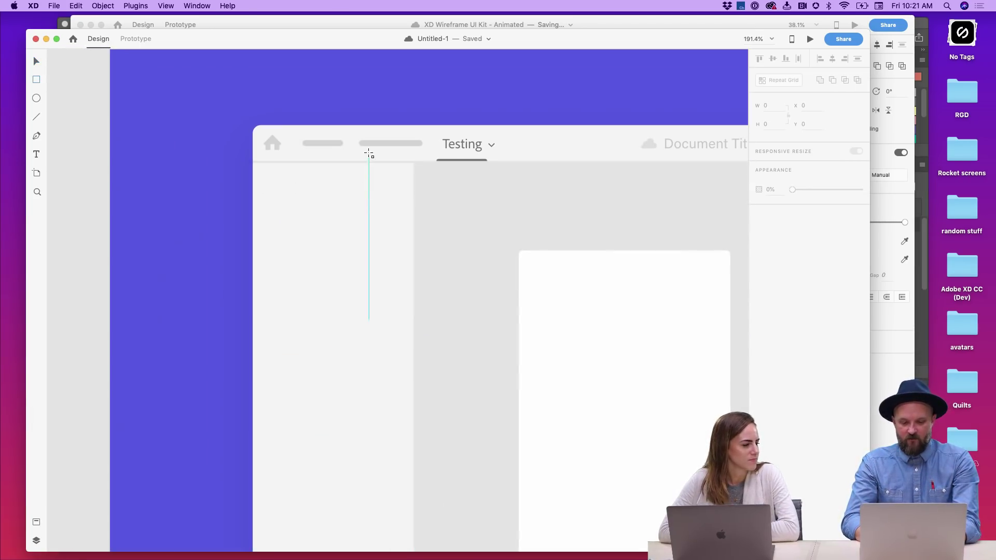
{"action": "left_click_drag", "start_coordinate": [410, 162], "coordinate": [574, 419]}
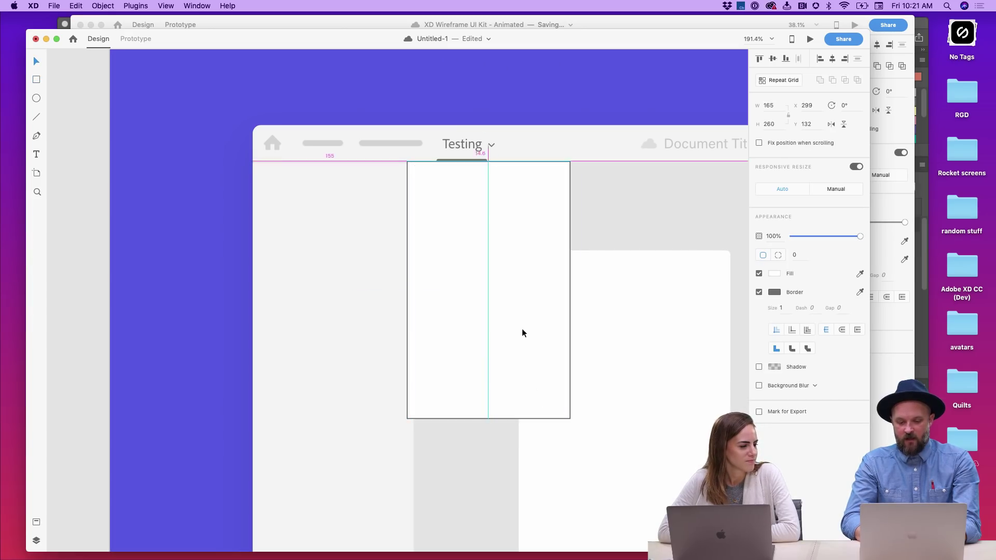
{"action": "left_click_drag", "start_coordinate": [522, 329], "coordinate": [544, 334]}
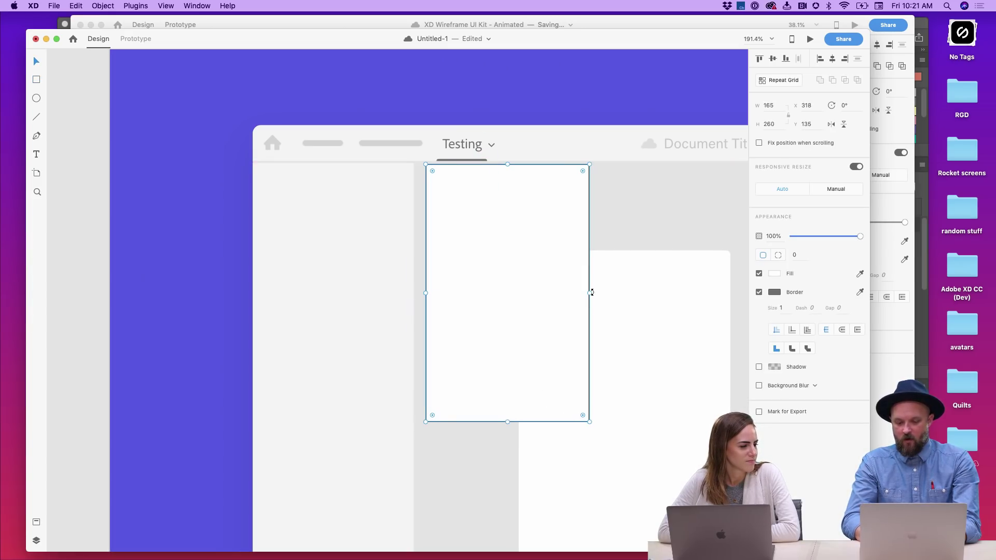
{"action": "left_click_drag", "start_coordinate": [590, 293], "coordinate": [561, 293]}
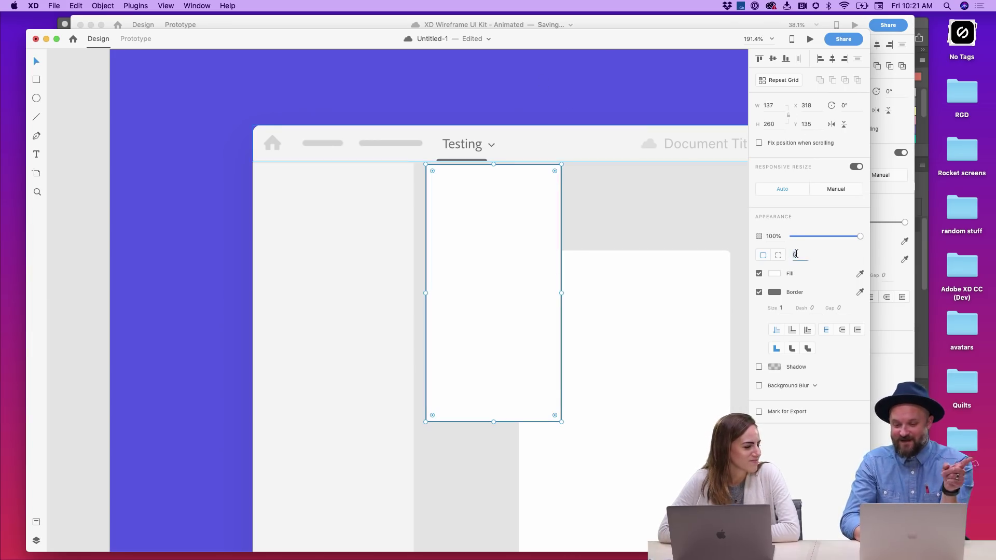
- Round the card's corners to 4, remove its border, and copy the Testing label into it
{"action": "type", "text": "4"}
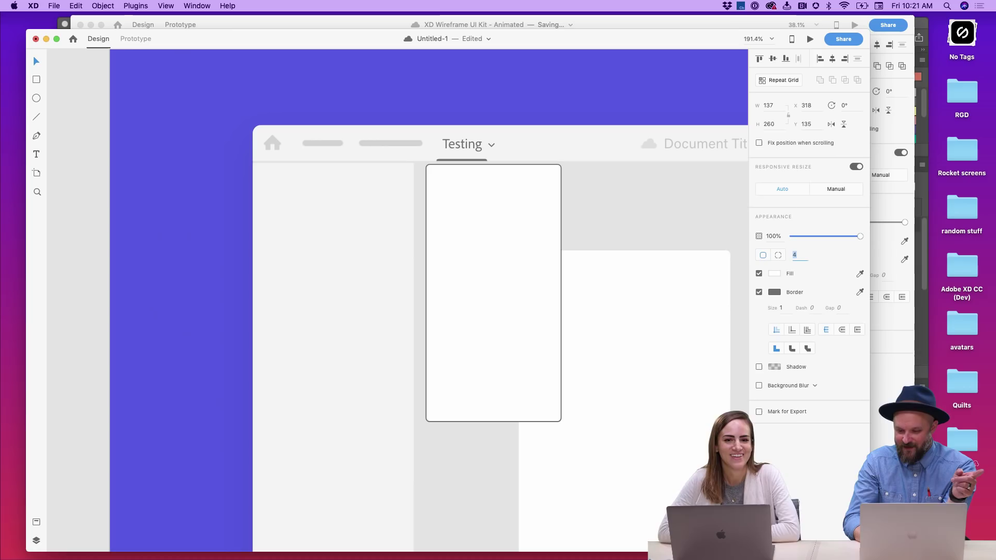
{"action": "left_click", "coordinate": [757, 292]}
{"action": "left_click", "coordinate": [473, 144]}
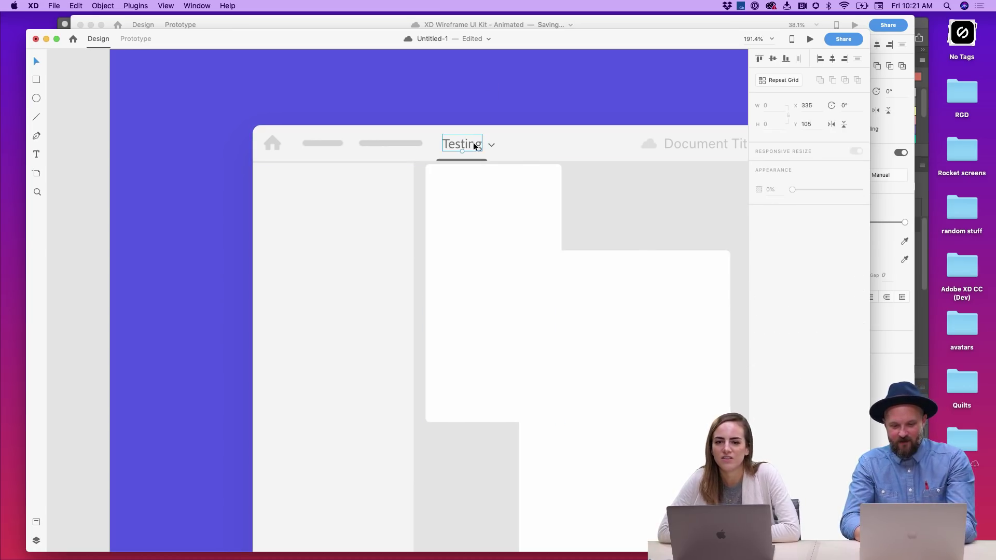
{"action": "left_click_drag", "start_coordinate": [472, 147], "coordinate": [471, 189]}
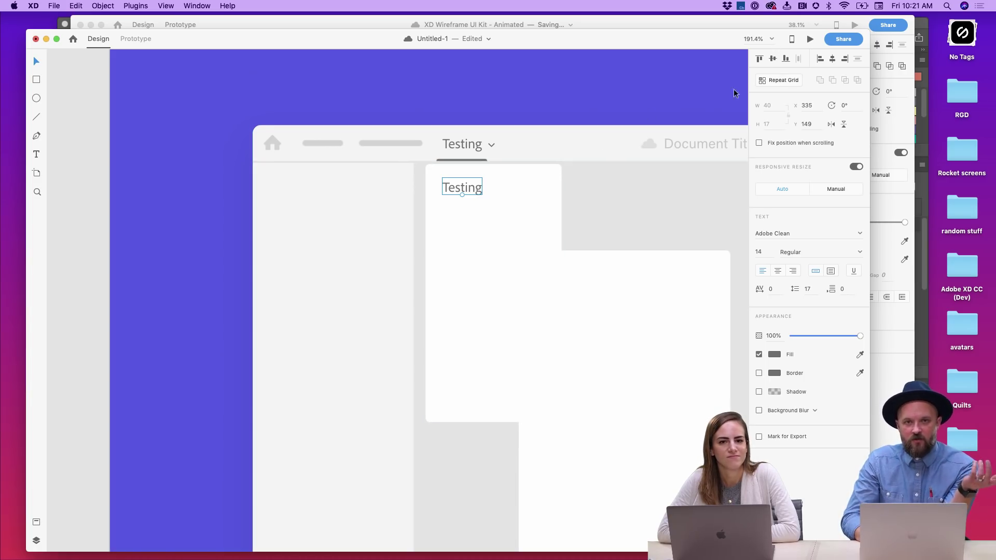
- Retype the copied label as 'Visual Experience', then trim it back
{"action": "double_click", "coordinate": [482, 186]}
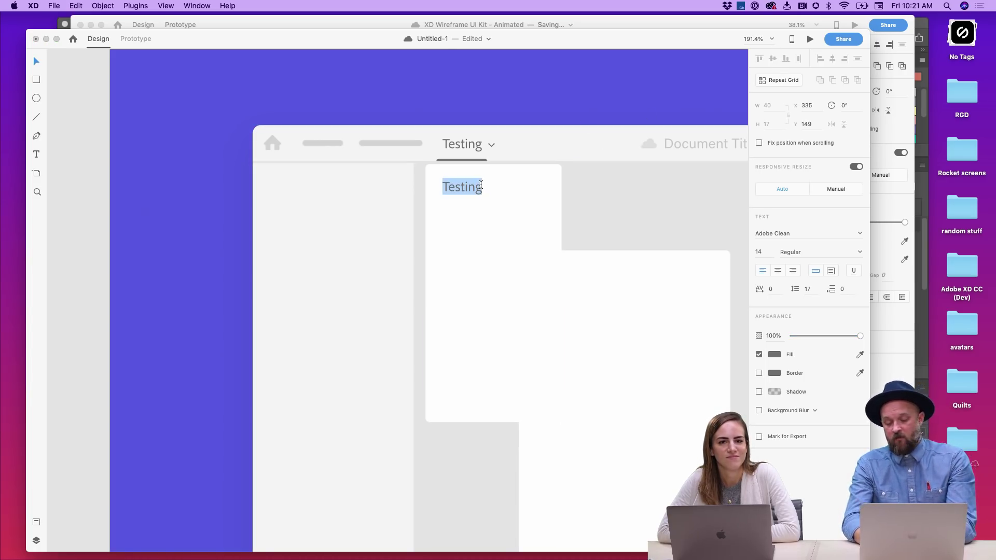
{"action": "type", "text": "Pr"}
{"action": "key", "text": "BackSpace"}
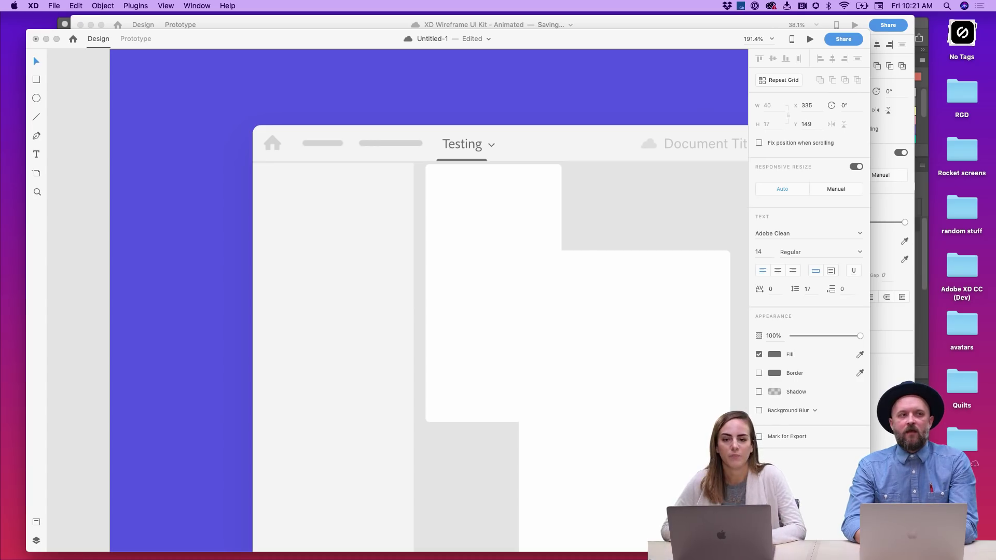
{"action": "type", "text": "Visu"}
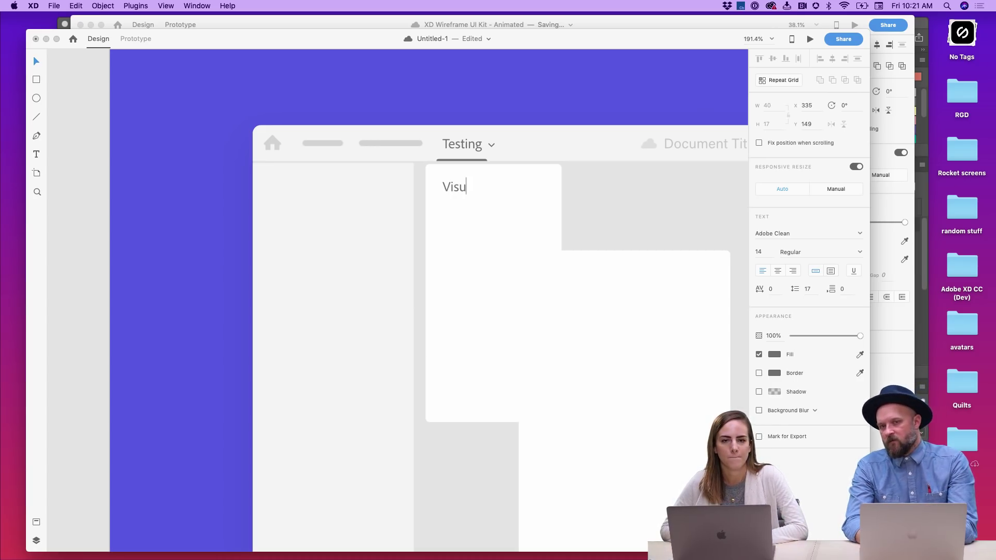
{"action": "type", "text": "ela"}
{"action": "key", "text": "BackSpace"}
{"action": "key", "text": "BackSpace"}
{"action": "type", "text": "al"}
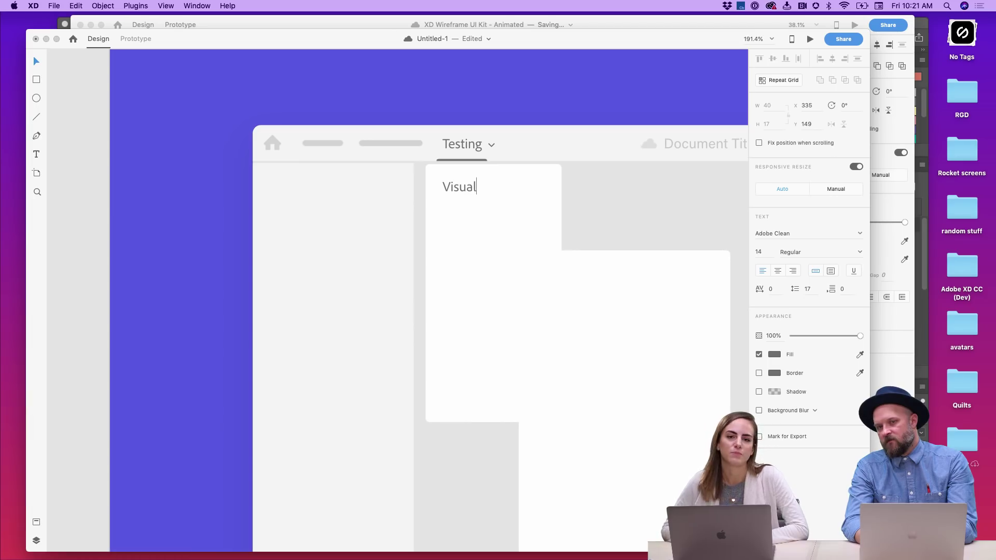
{"action": "type", "text": " Experience"}
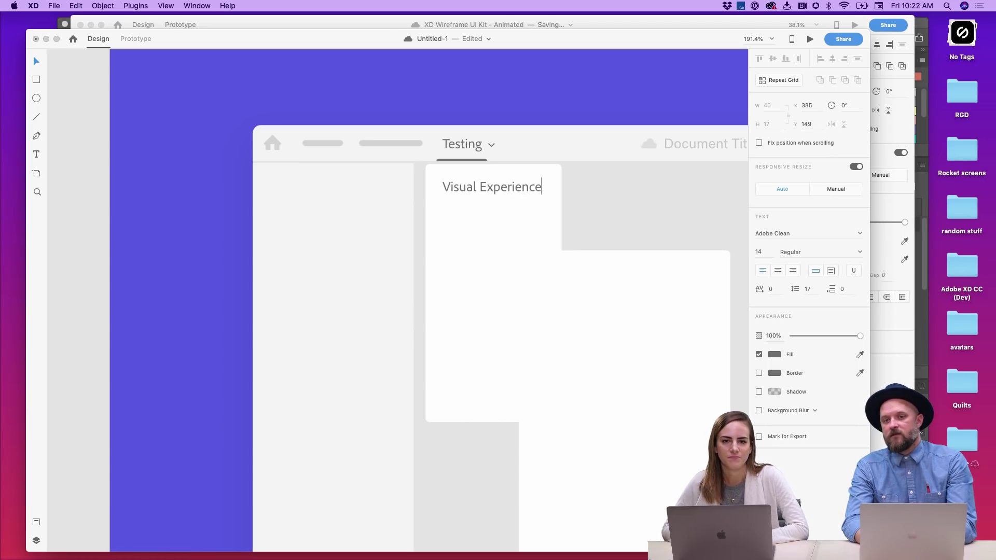
{"action": "key", "text": "BackSpace"}
{"action": "key", "text": "BackSpace"}
{"action": "key", "text": "BackSpace"}
{"action": "key", "text": "BackSpace"}
{"action": "key", "text": "BackSpace"}
{"action": "key", "text": "BackSpace"}
{"action": "key", "text": "BackSpace"}
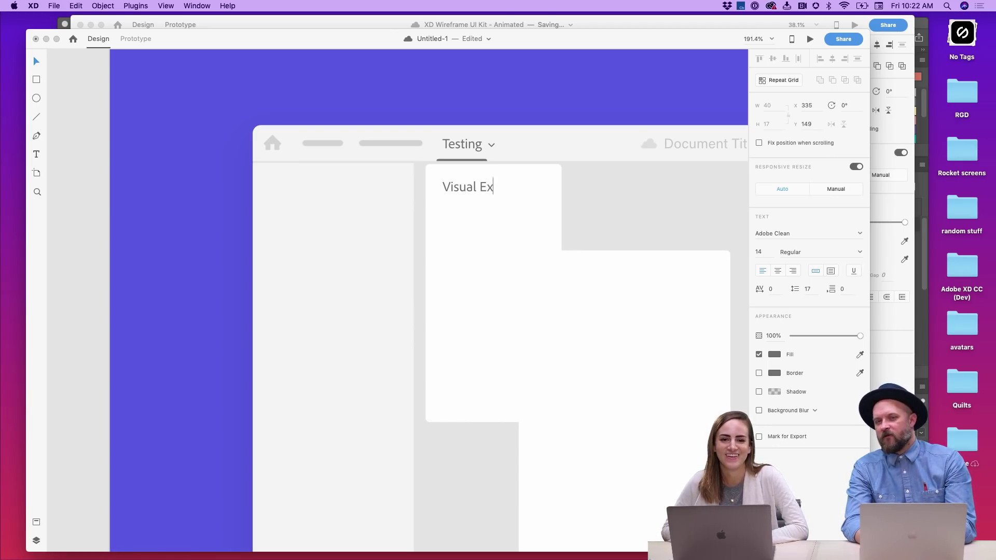
{"action": "key", "text": "BackSpace"}
{"action": "key", "text": "Escape"}
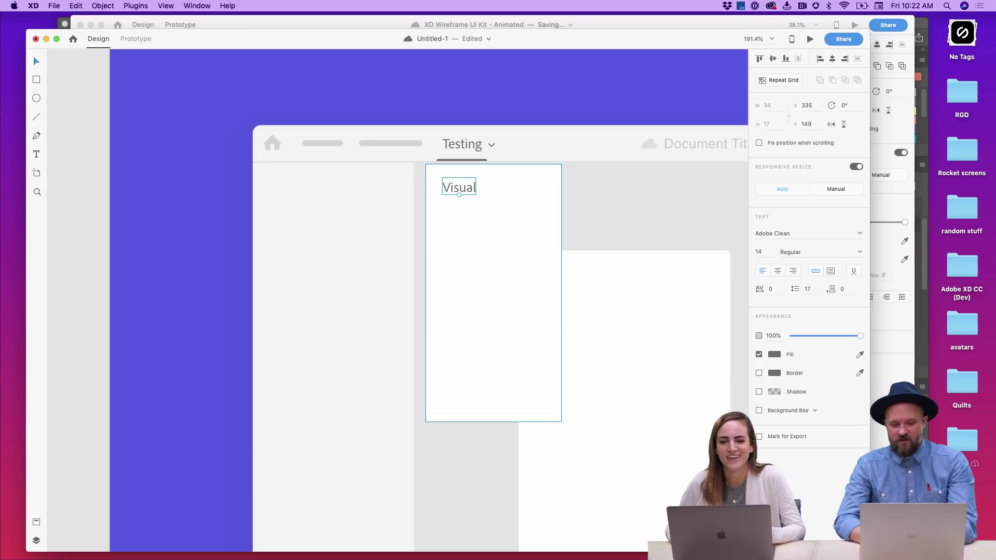
- Change the label text to 'VX' and turn it into a repeat grid
{"action": "double_click", "coordinate": [473, 193]}
{"action": "type", "text": "VX"}
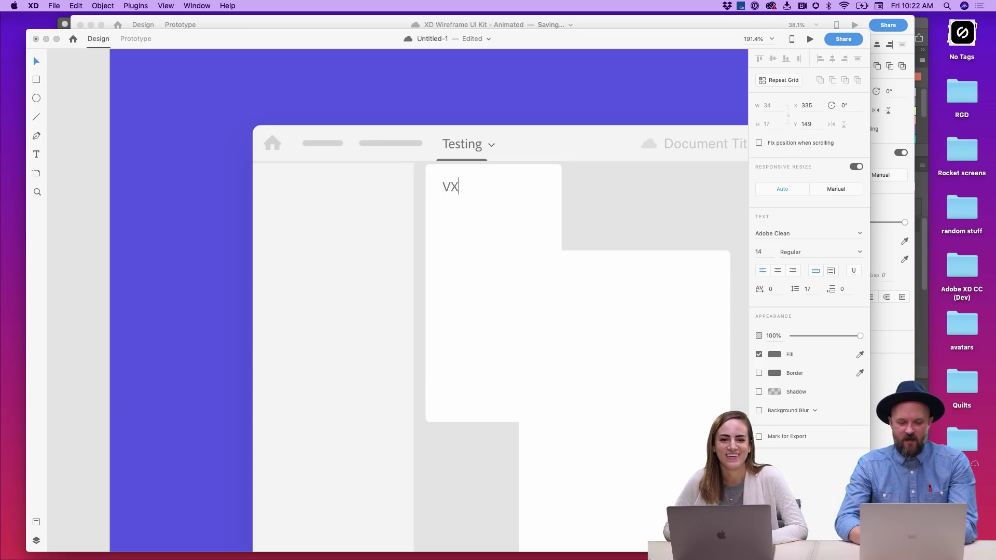
{"action": "left_click", "coordinate": [612, 128]}
{"action": "left_click", "coordinate": [770, 82]}
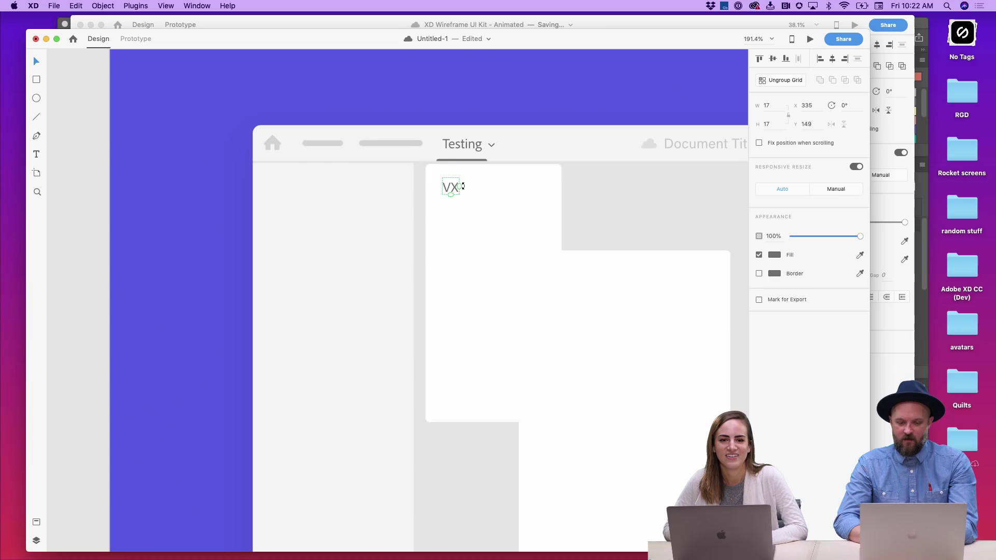
- Repeat the VX label into four tightly spaced rows, renaming rows two and three Production and Ideation
{"action": "left_click_drag", "start_coordinate": [452, 195], "coordinate": [451, 314]}
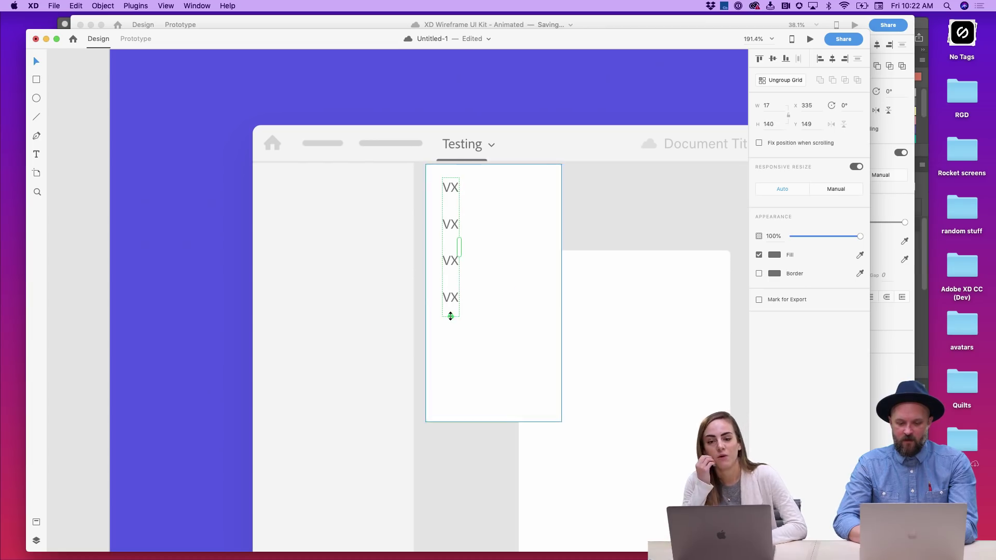
{"action": "mouse_move", "coordinate": [450, 259]}
{"action": "left_mouse_down"}
{"action": "mouse_move", "coordinate": [450, 225]}
{"action": "mouse_move", "coordinate": [575, 220]}
{"action": "mouse_move", "coordinate": [548, 229]}
{"action": "left_mouse_up"}
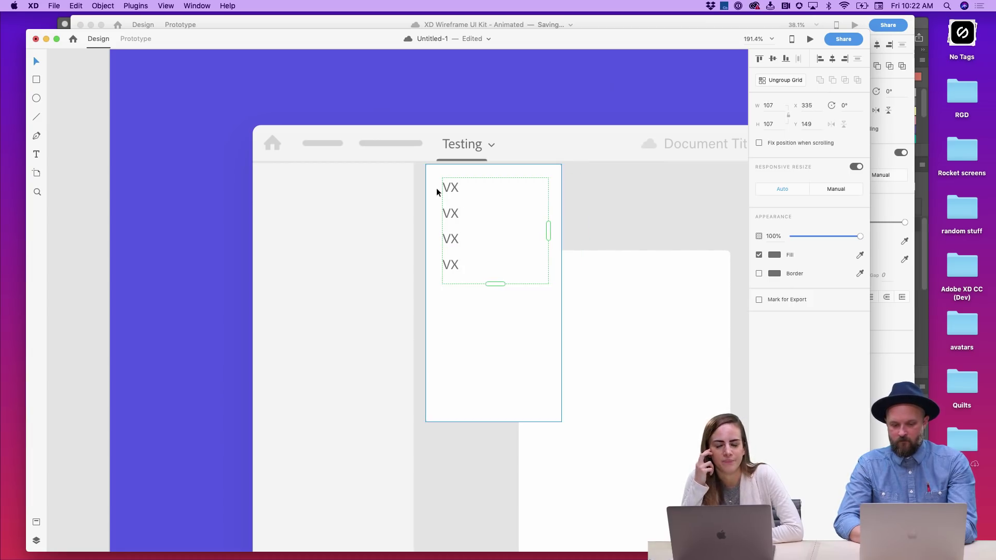
{"action": "double_click", "coordinate": [449, 213]}
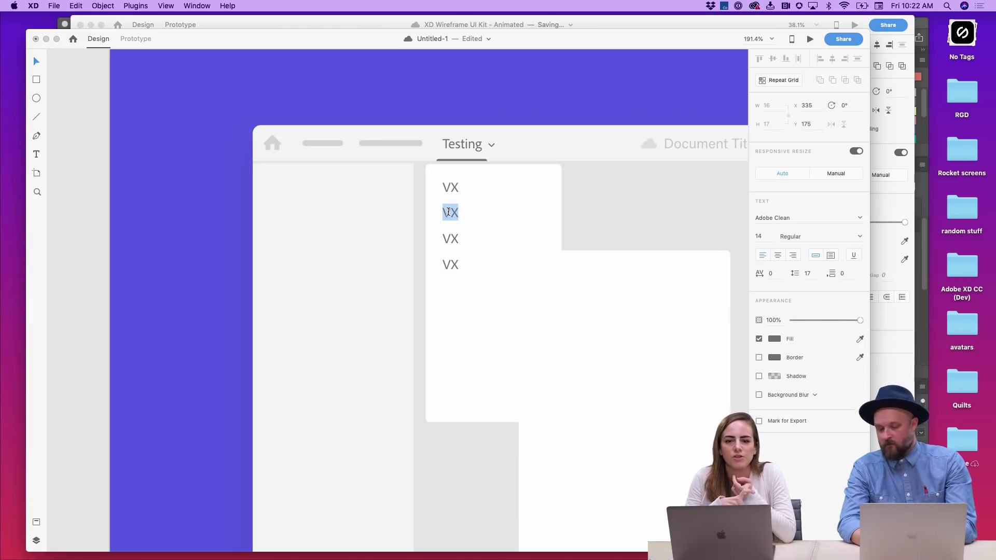
{"action": "type", "text": "Production"}
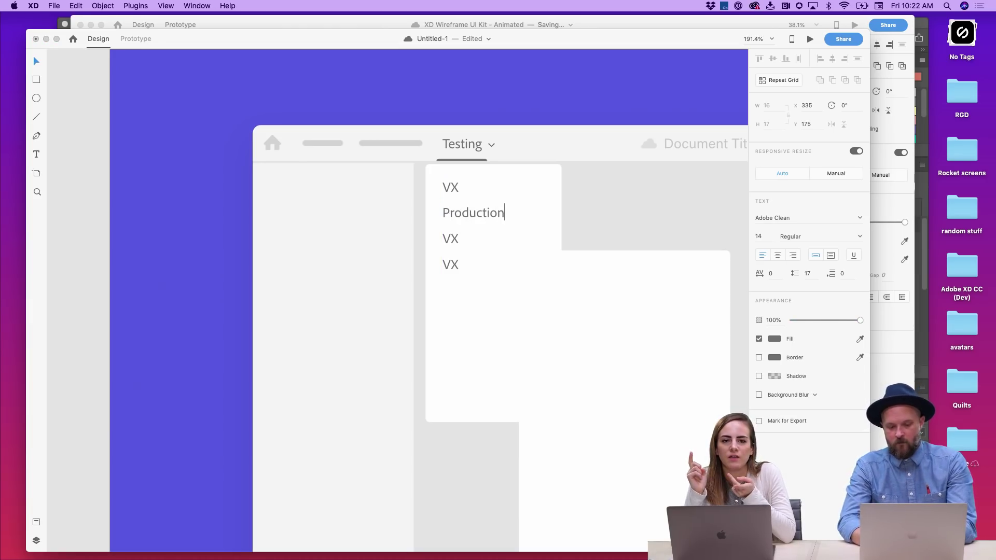
{"action": "double_click", "coordinate": [450, 239]}
{"action": "type", "text": "Ideation"}
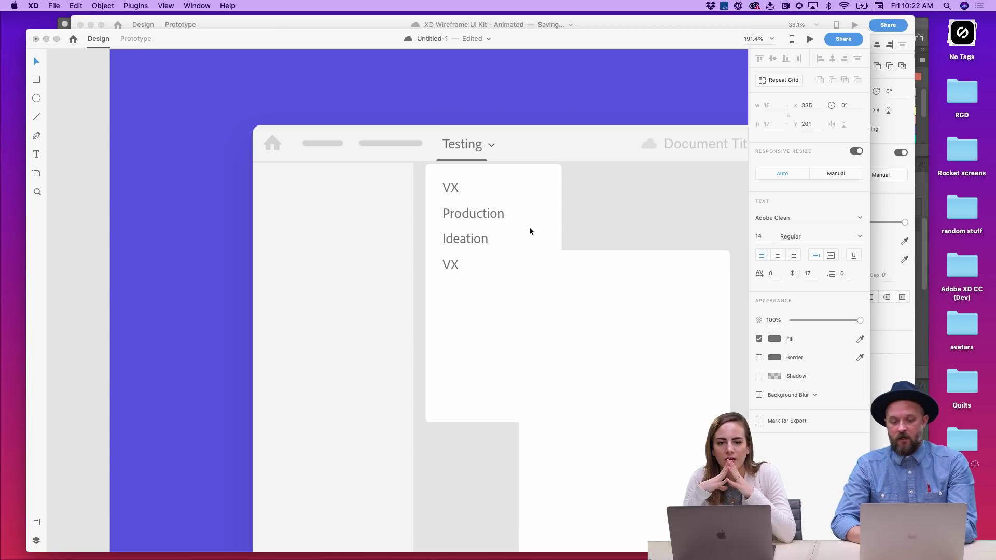
- Edit the fourth row, then undo the accidental deletion of the item list
{"action": "double_click", "coordinate": [447, 266]}
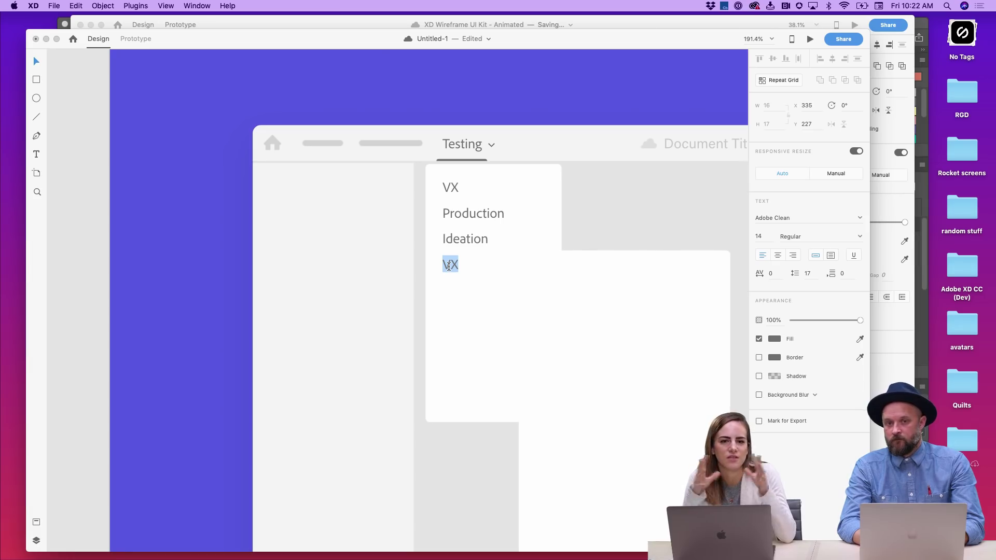
{"action": "type", "text": "Tes"}
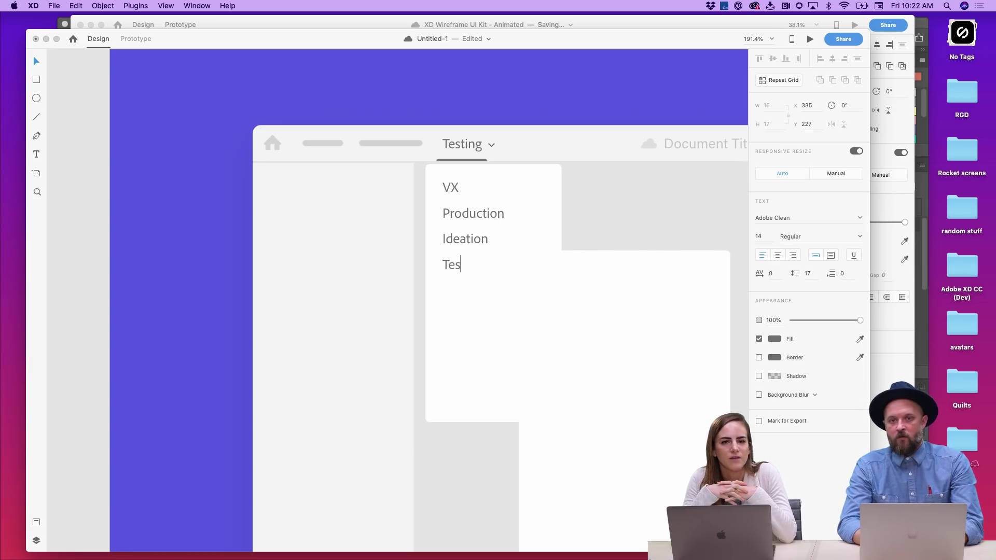
{"action": "key", "text": "Escape"}
{"action": "key", "text": "Delete"}
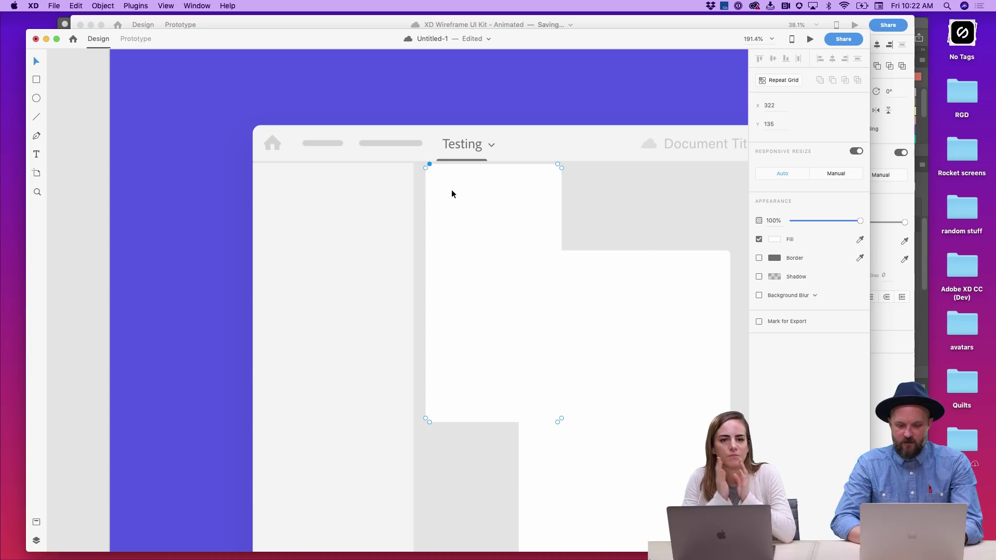
{"action": "left_click", "coordinate": [451, 188]}
{"action": "key", "text": "super+z"}
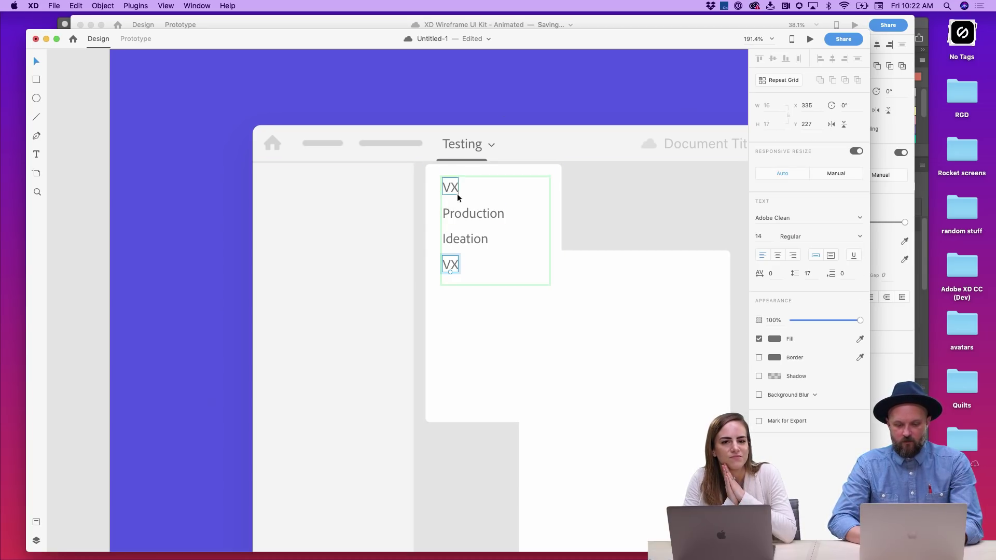
- Rename the top item to 'Testing' and deselect the list
{"action": "double_click", "coordinate": [454, 185]}
{"action": "type", "text": "Testing"}
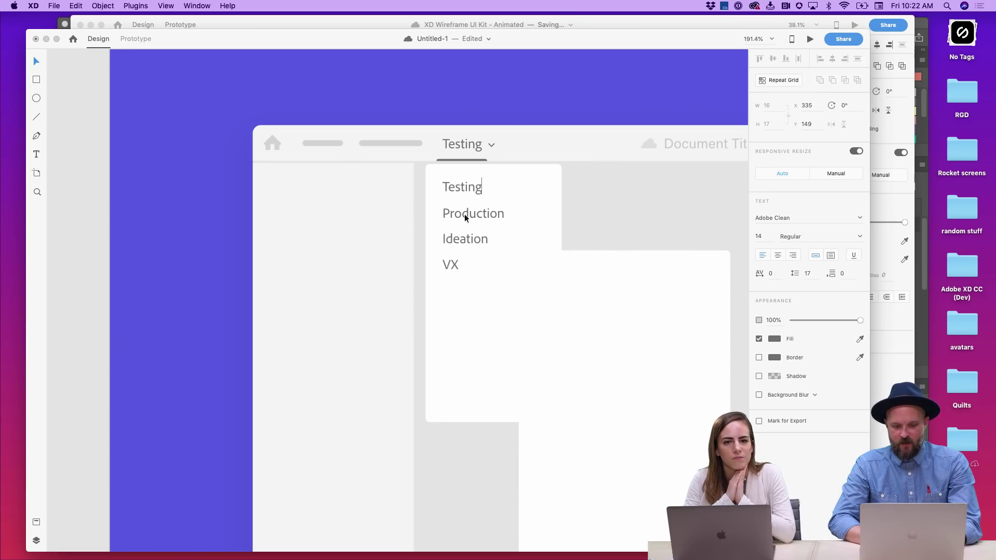
{"action": "key", "text": "Escape"}
{"action": "left_click", "coordinate": [459, 244]}
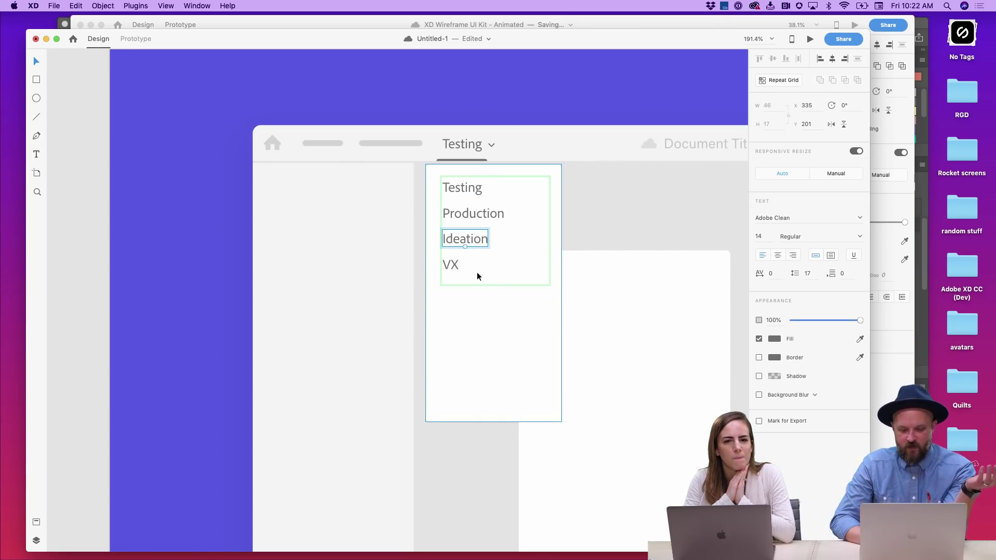
{"action": "key", "text": "Escape"}
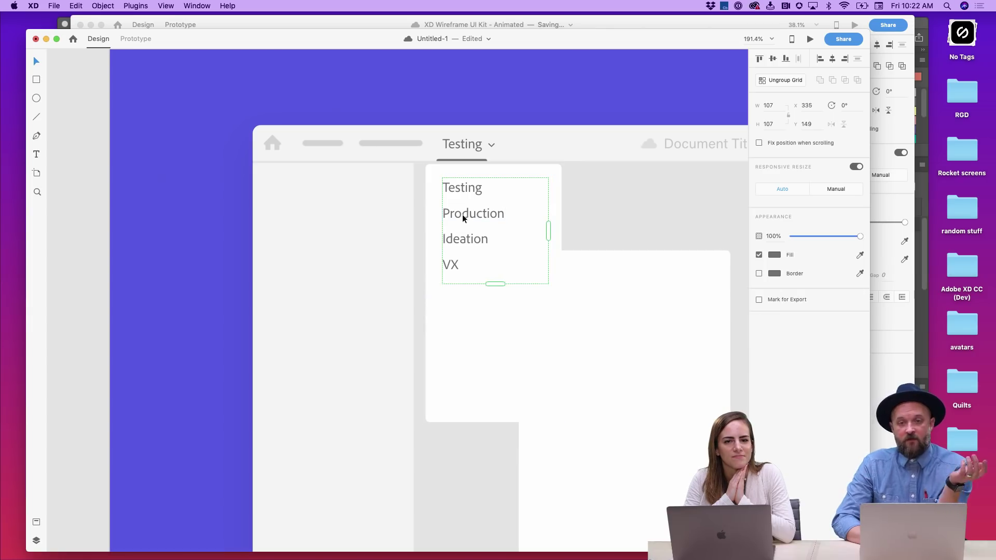
{"action": "left_click", "coordinate": [537, 83]}
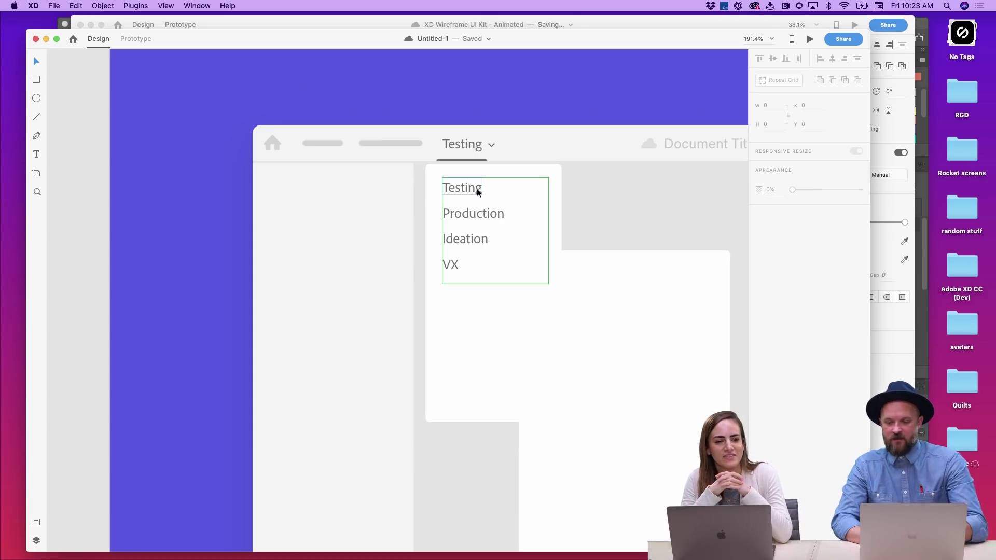
- Select the white card behind the list and drag its bottom edge up to just below VX
{"action": "left_click", "coordinate": [467, 205]}
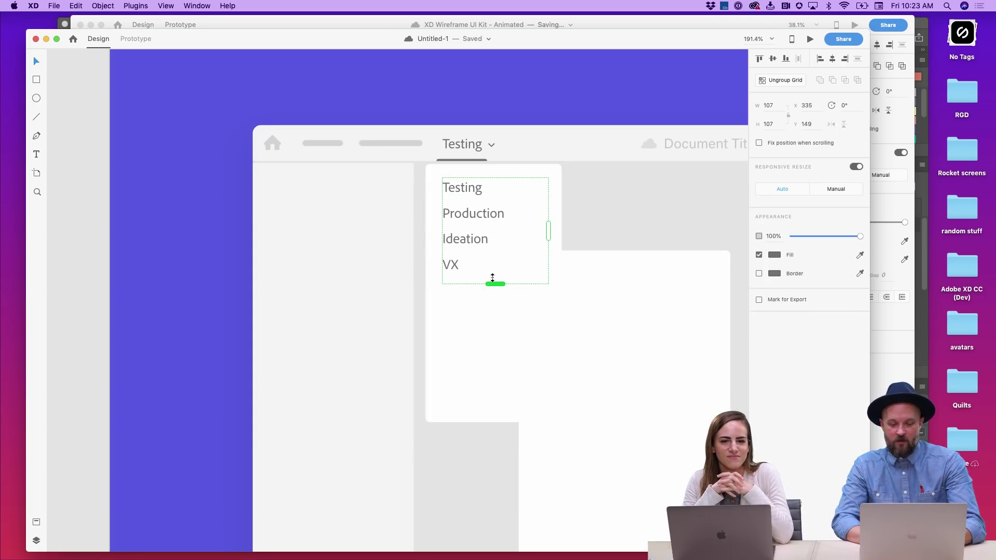
{"action": "left_click", "coordinate": [516, 288]}
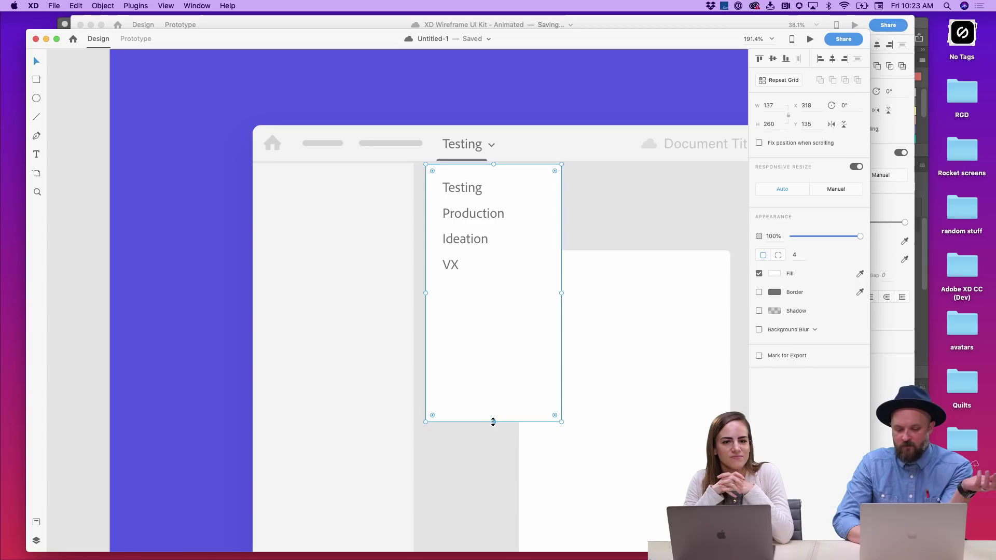
{"action": "left_click_drag", "start_coordinate": [494, 422], "coordinate": [486, 284]}
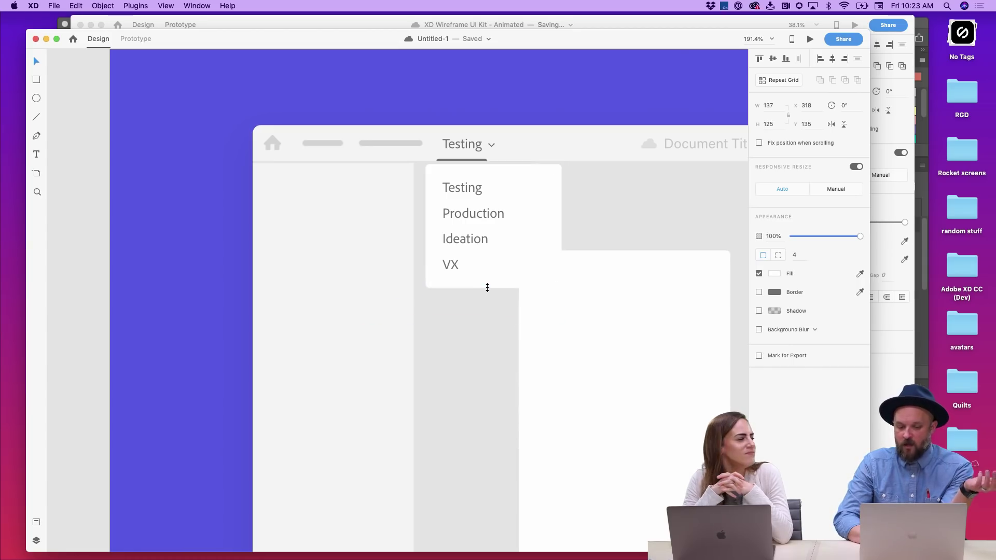
{"action": "left_click", "coordinate": [540, 110]}
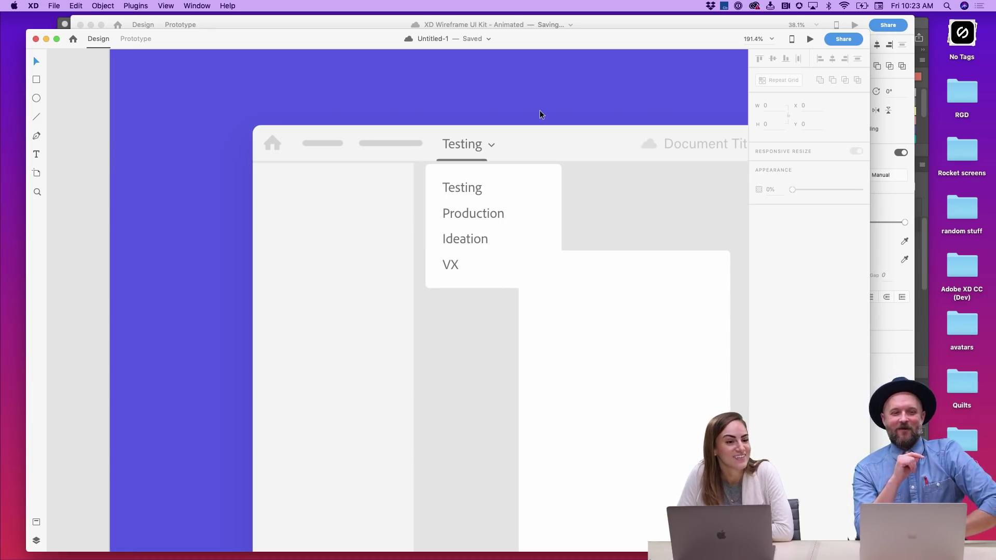
- Lengthen the card and extend the repeat grid with a fifth item named 'Design System'
{"action": "left_click", "coordinate": [494, 280]}
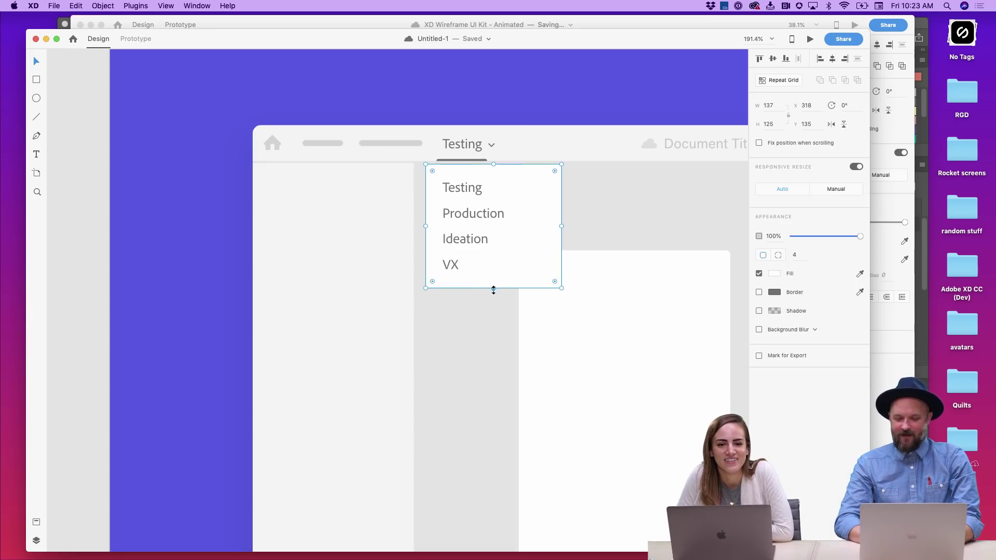
{"action": "left_click_drag", "start_coordinate": [494, 289], "coordinate": [493, 330]}
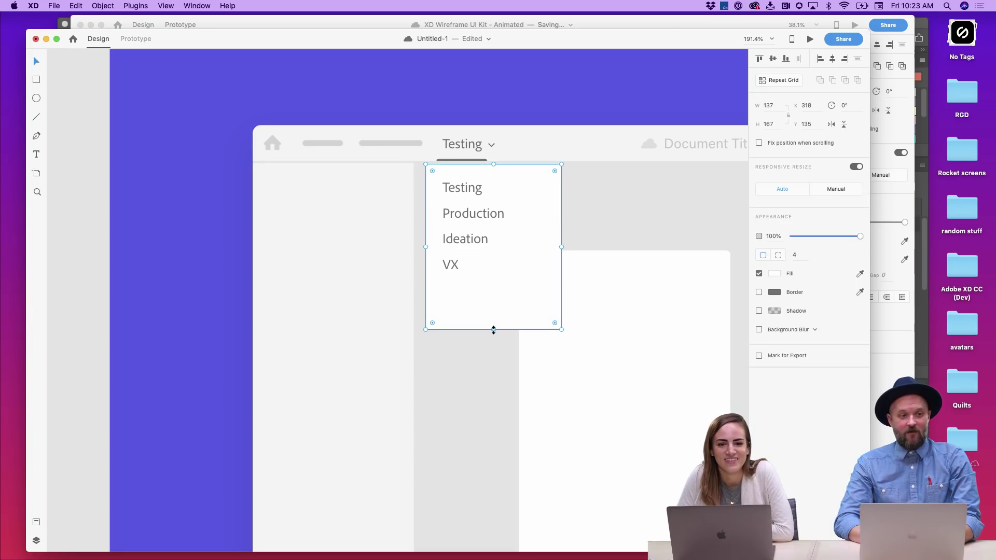
{"action": "left_click", "coordinate": [452, 252]}
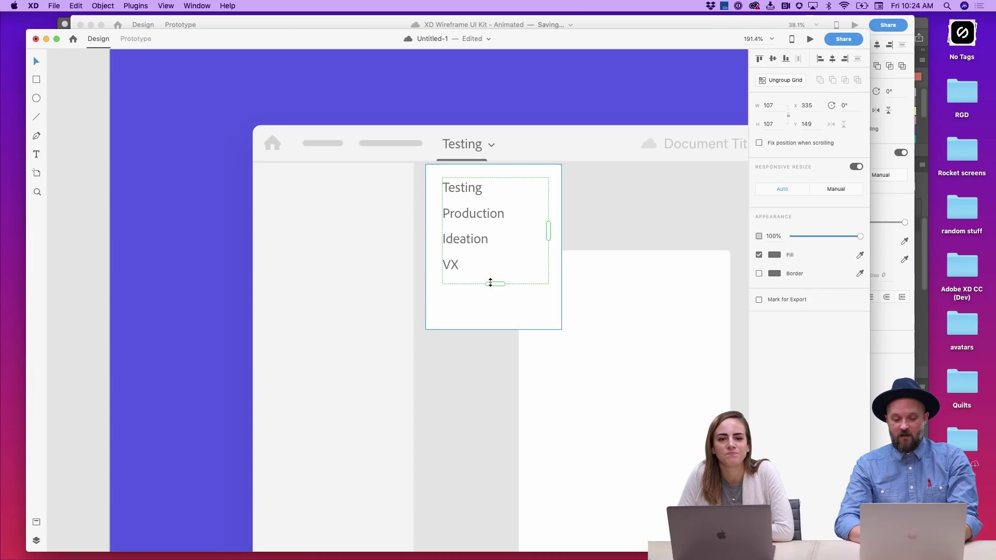
{"action": "left_click_drag", "start_coordinate": [490, 283], "coordinate": [493, 307]}
{"action": "double_click", "coordinate": [449, 290]}
{"action": "type", "text": "De"}
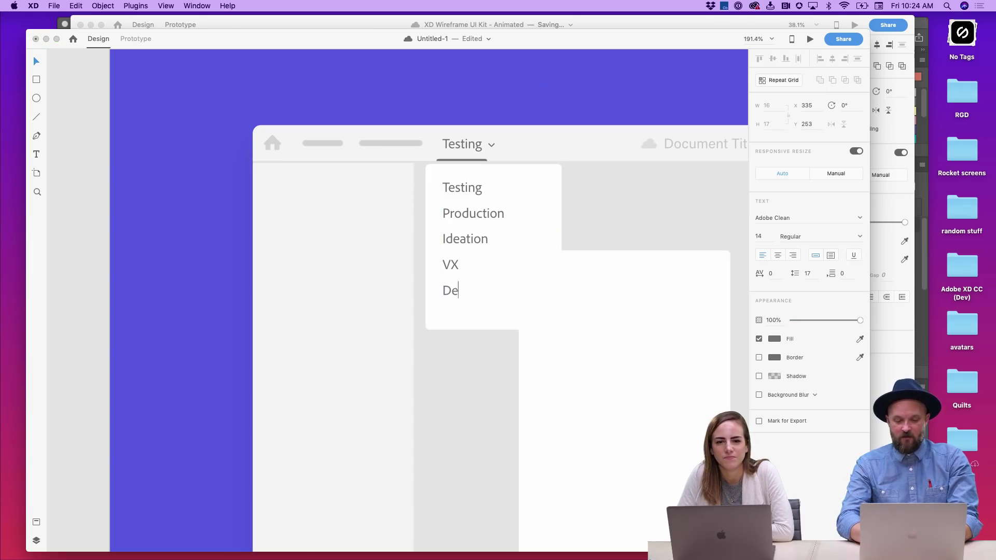
{"action": "type", "text": "sign System"}
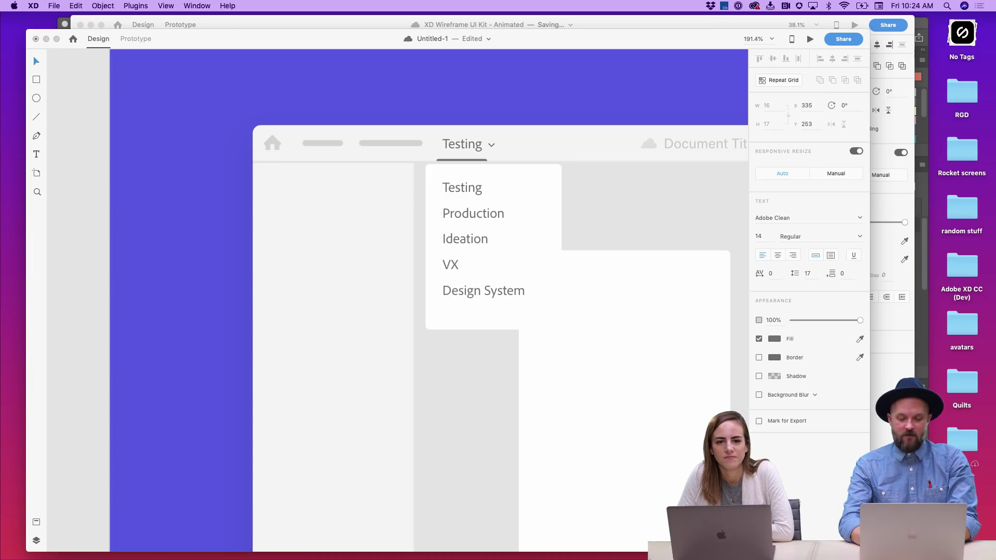
{"action": "key", "text": "Escape"}
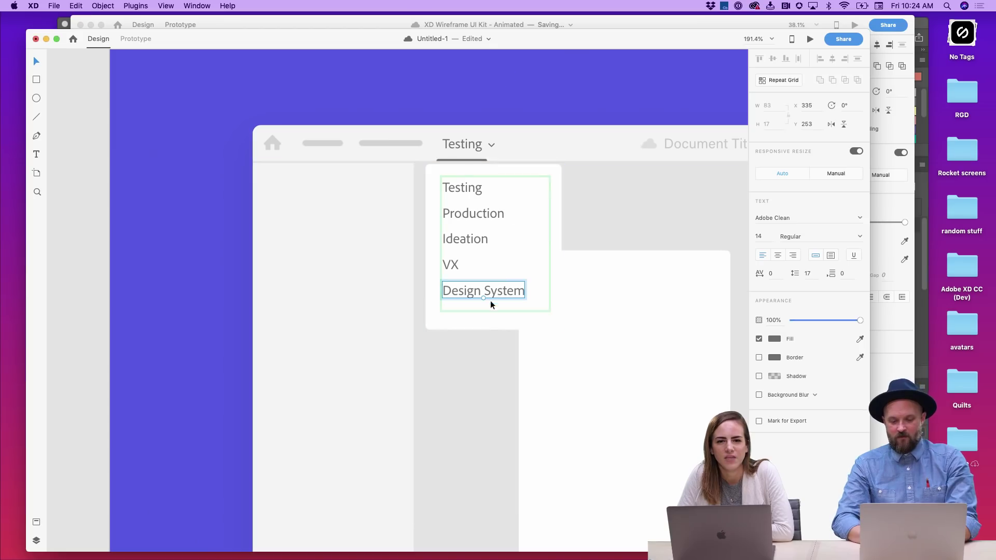
- Trim the card to fit five items and give it a drop shadow
{"action": "left_click", "coordinate": [485, 324]}
{"action": "left_click_drag", "start_coordinate": [494, 328], "coordinate": [494, 317]}
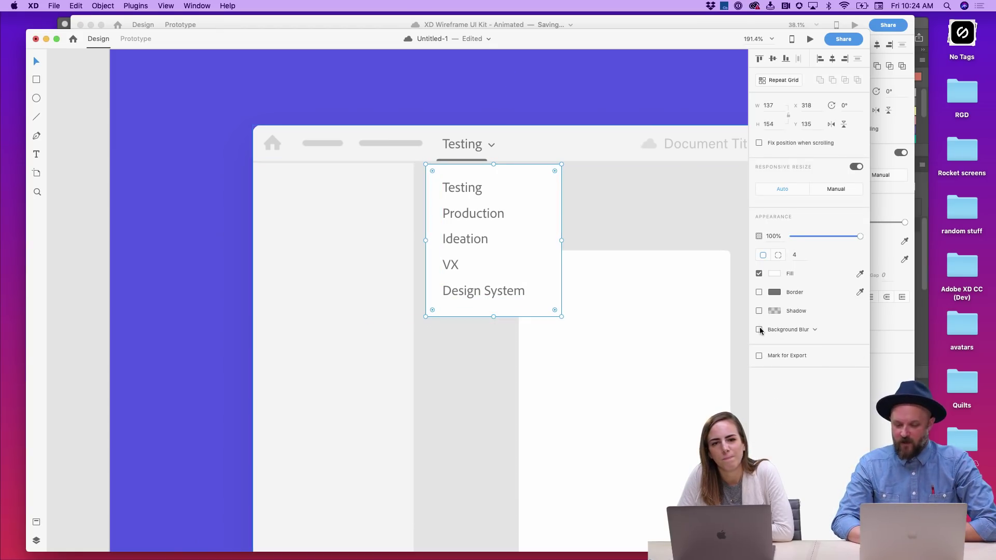
{"action": "left_click", "coordinate": [758, 311]}
{"action": "left_click", "coordinate": [608, 73]}
{"action": "scroll", "coordinate": [608, 72], "scroll_direction": "right", "scroll_amount": 3}
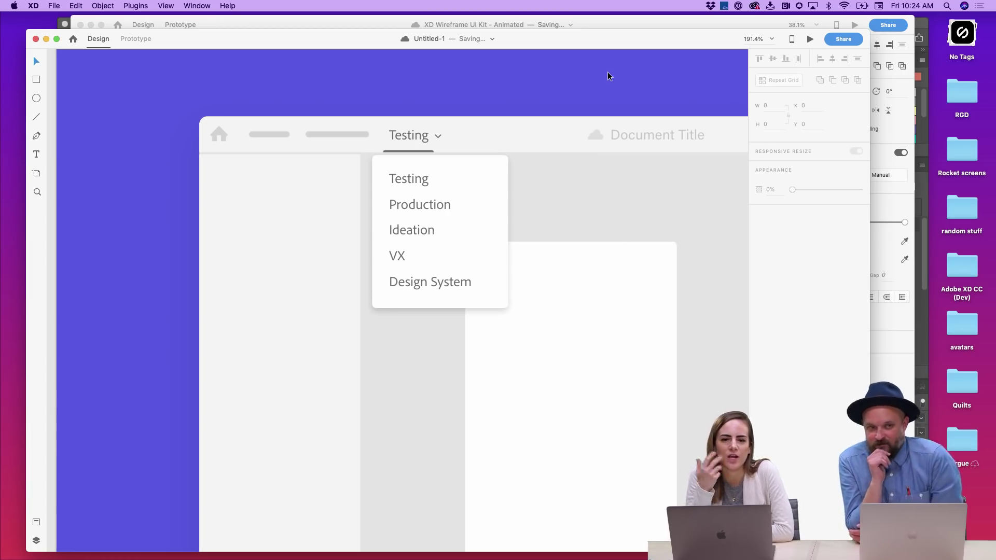
- Lengthen the card and extend the repeat grid with a sixth item named 'Moodboard'
{"action": "left_click", "coordinate": [465, 300]}
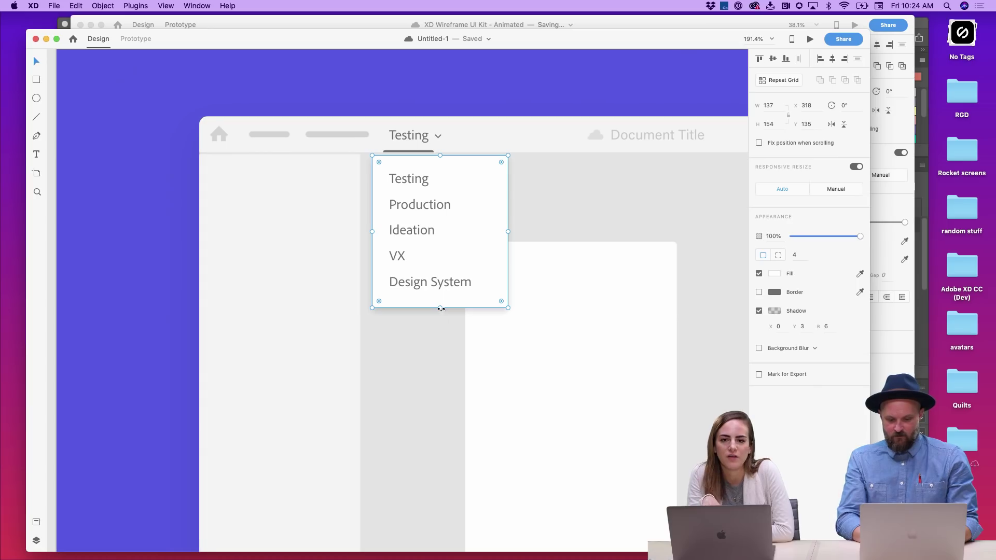
{"action": "left_click_drag", "start_coordinate": [440, 308], "coordinate": [440, 348]}
{"action": "double_click", "coordinate": [436, 287]}
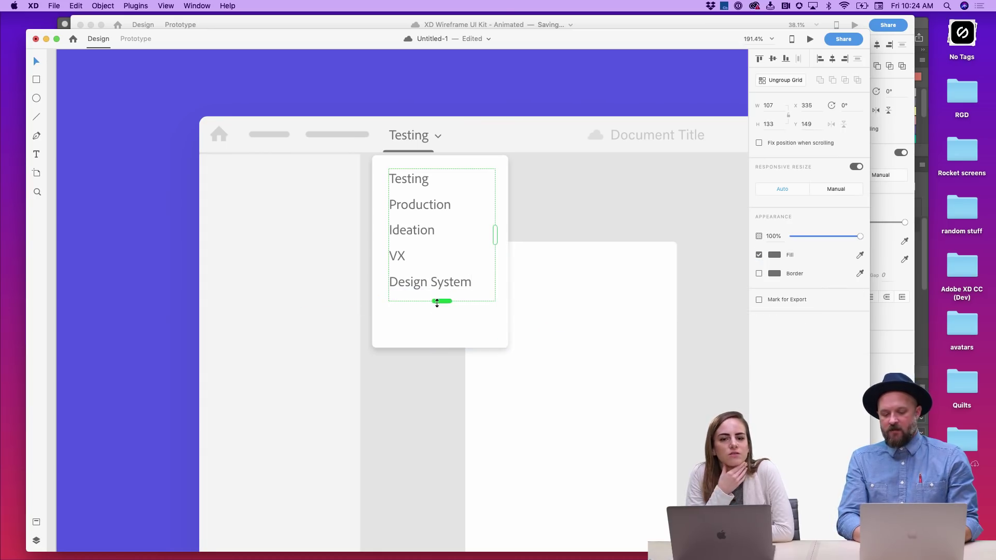
{"action": "left_click_drag", "start_coordinate": [437, 303], "coordinate": [435, 323]}
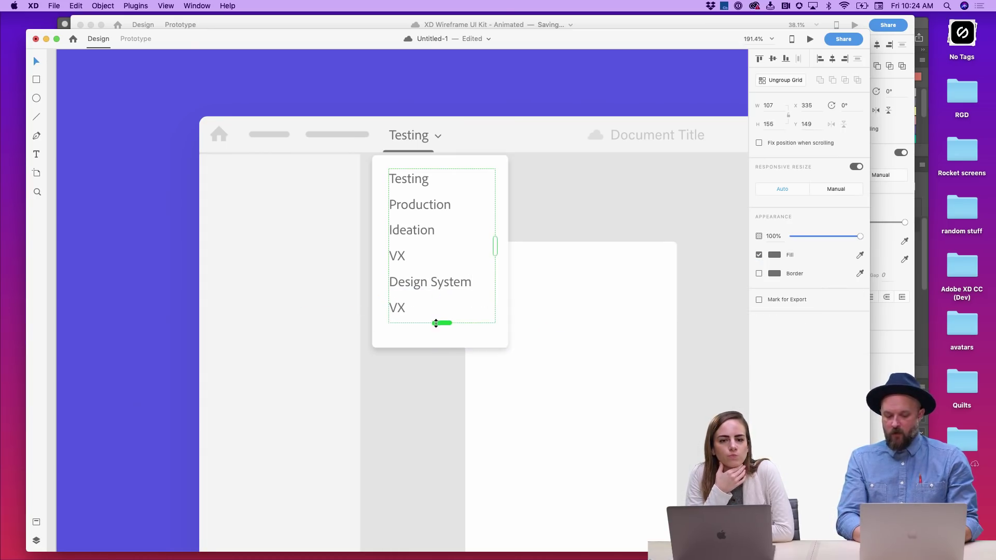
{"action": "double_click", "coordinate": [397, 306]}
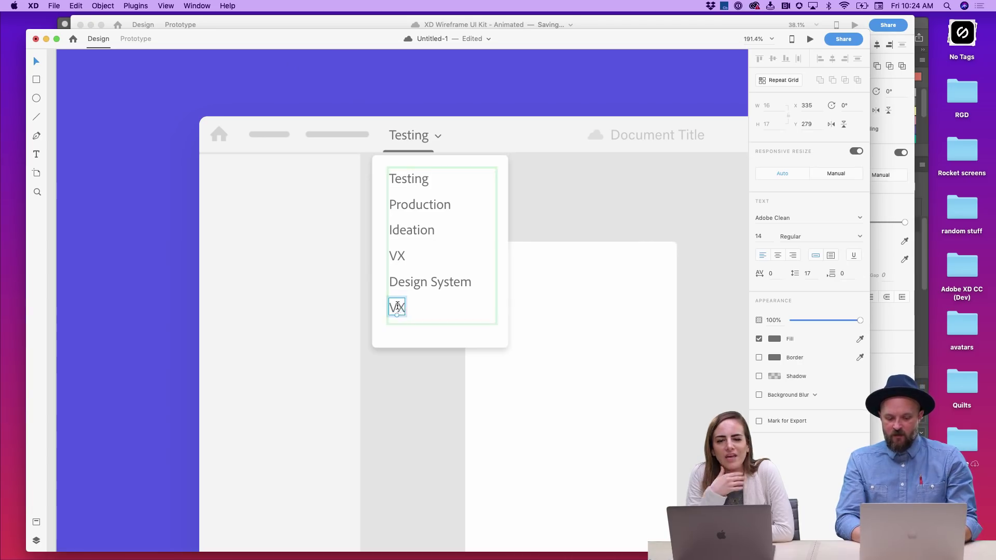
{"action": "double_click", "coordinate": [397, 306]}
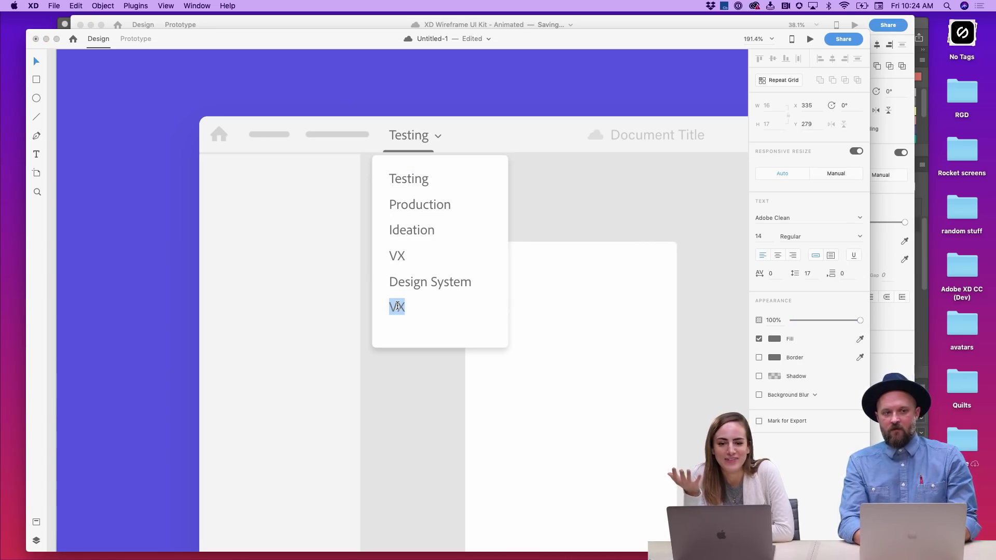
{"action": "type", "text": "Moodb"}
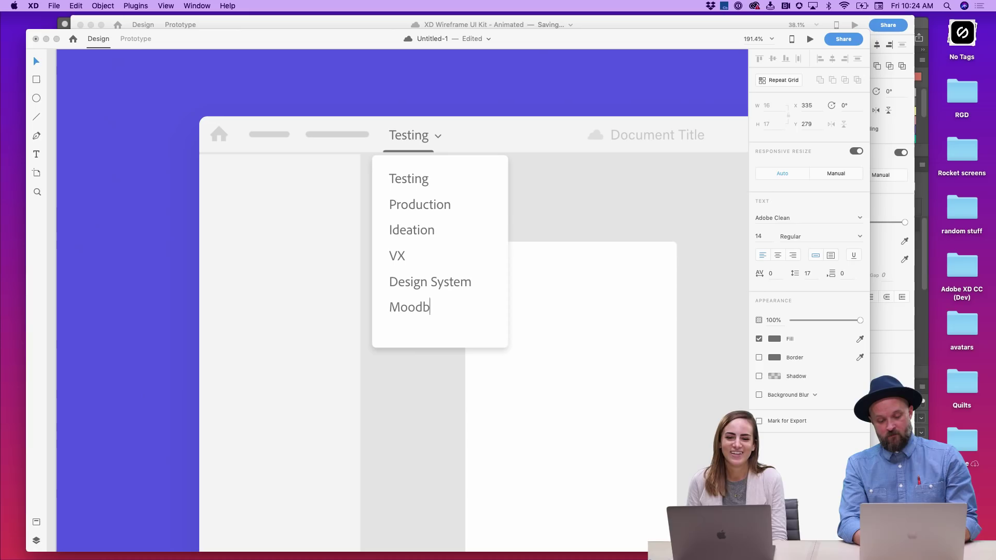
{"action": "type", "text": "oard"}
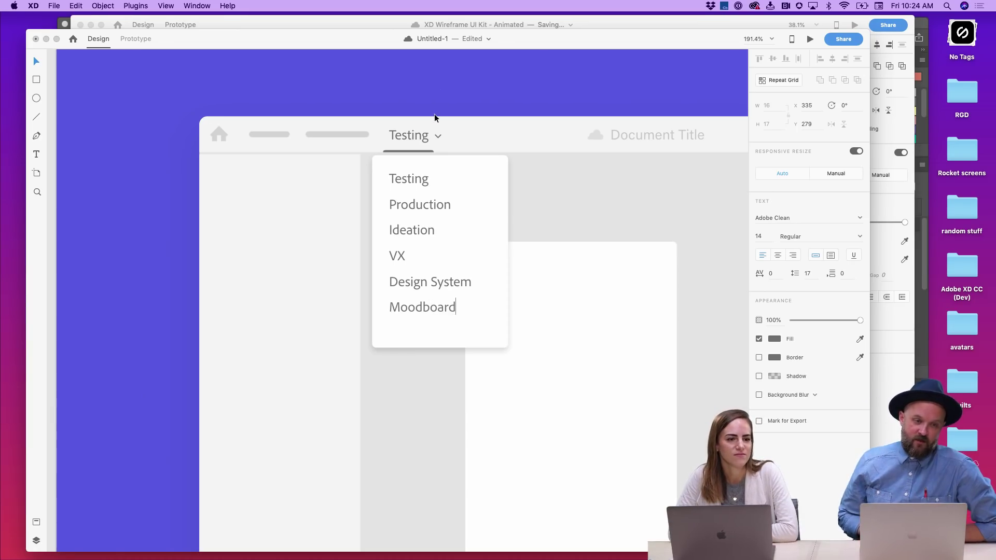
{"action": "key", "text": "Escape"}
- Trim the card's bottom edge to fit the six items
{"action": "left_click", "coordinate": [439, 347]}
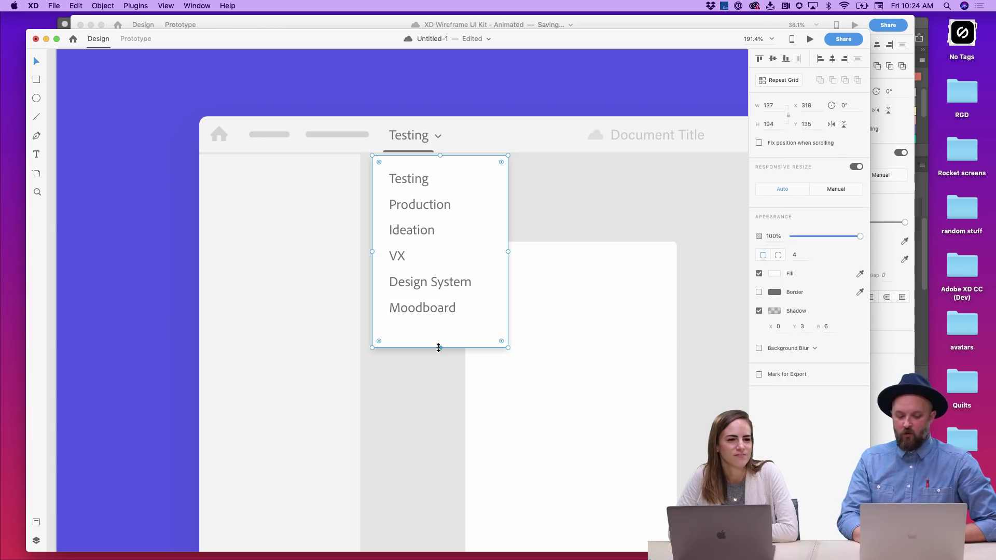
{"action": "left_click_drag", "start_coordinate": [439, 347], "coordinate": [439, 336]}
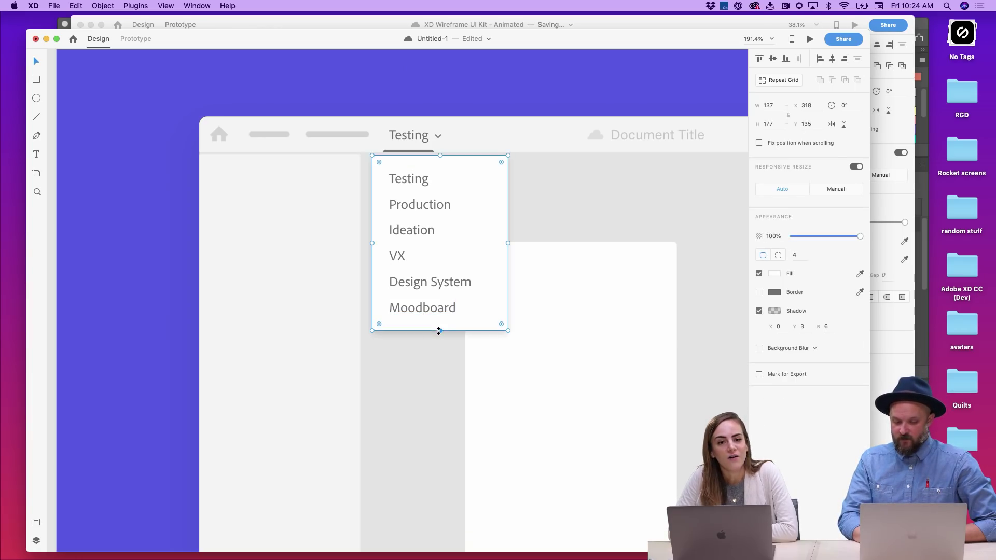
{"action": "left_click", "coordinate": [498, 103]}
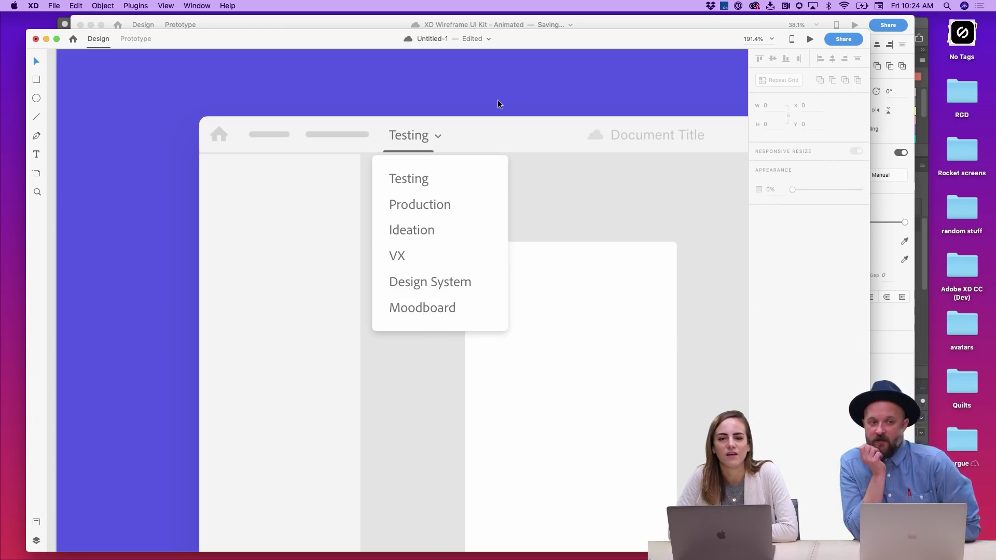